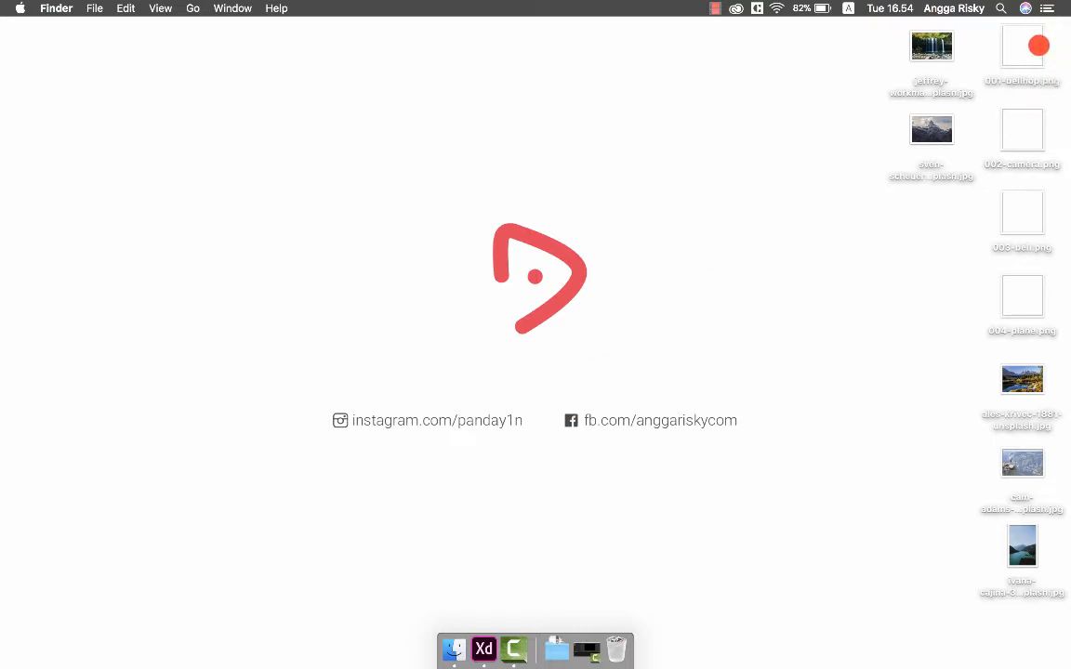
# Step: Preview the icon PNGs and landscape photos saved on the desktop, from 001-bellhop.png down through the photo files
pyautogui.click(1023, 48)
pyautogui.press('space')
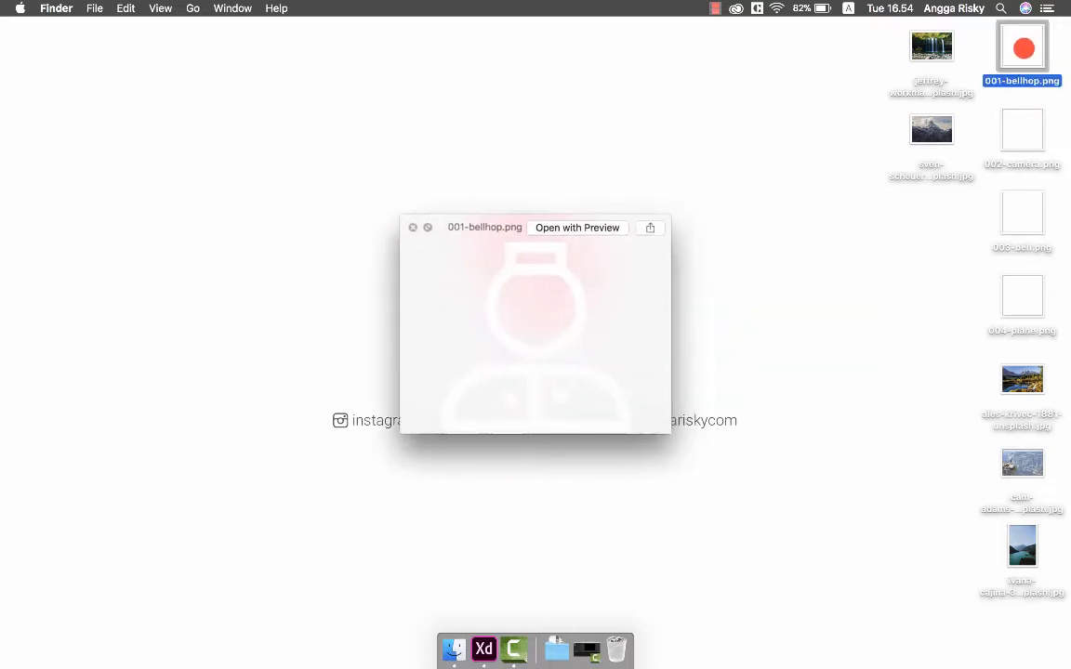
pyautogui.press('Down')
pyautogui.press('Down')
pyautogui.press('Down')
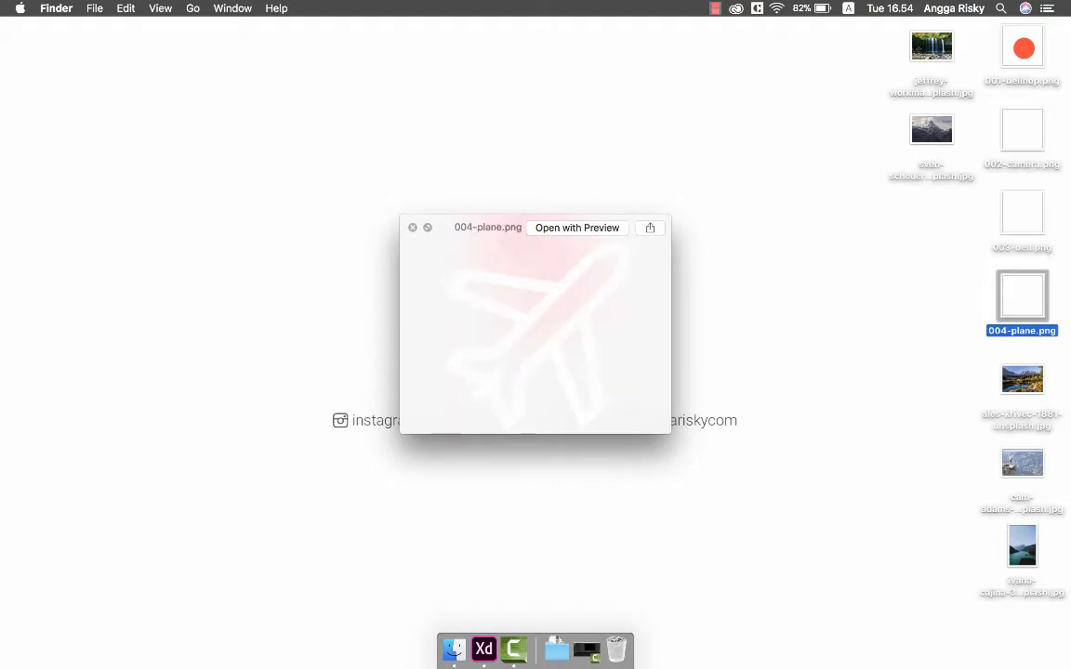
pyautogui.press('Down')
pyautogui.press('Down')
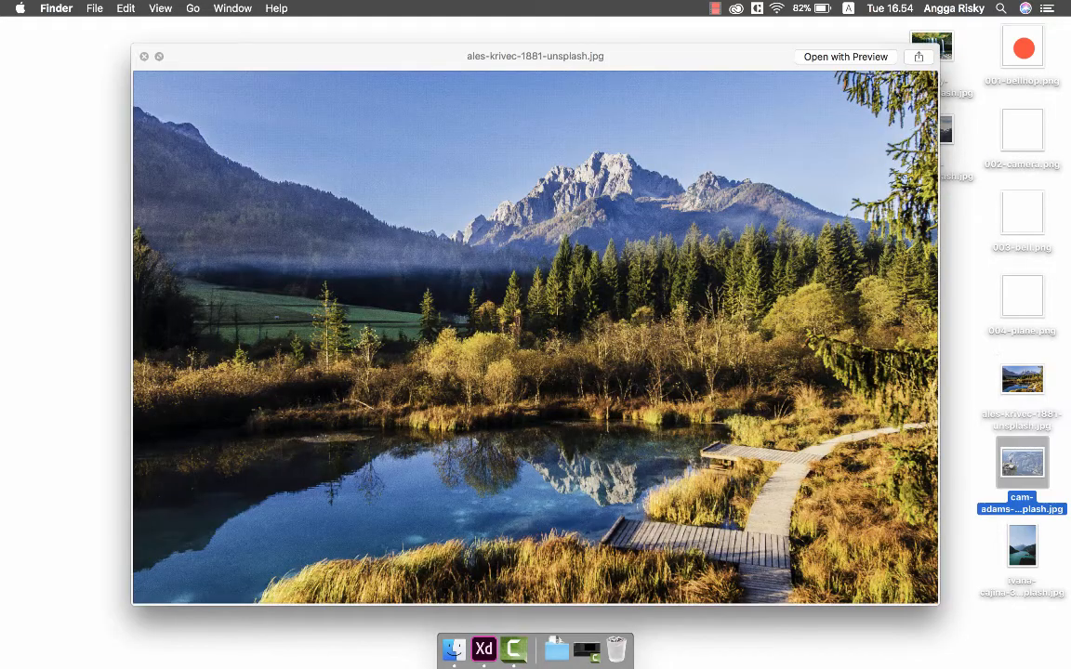
pyautogui.press('Down')
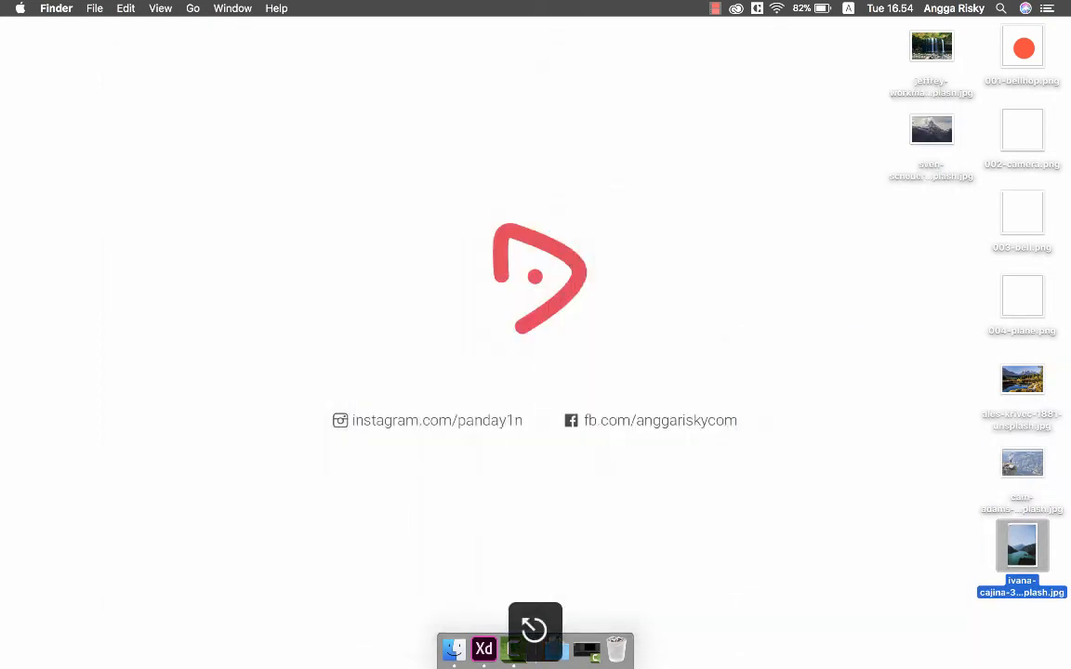
pyautogui.press('space')
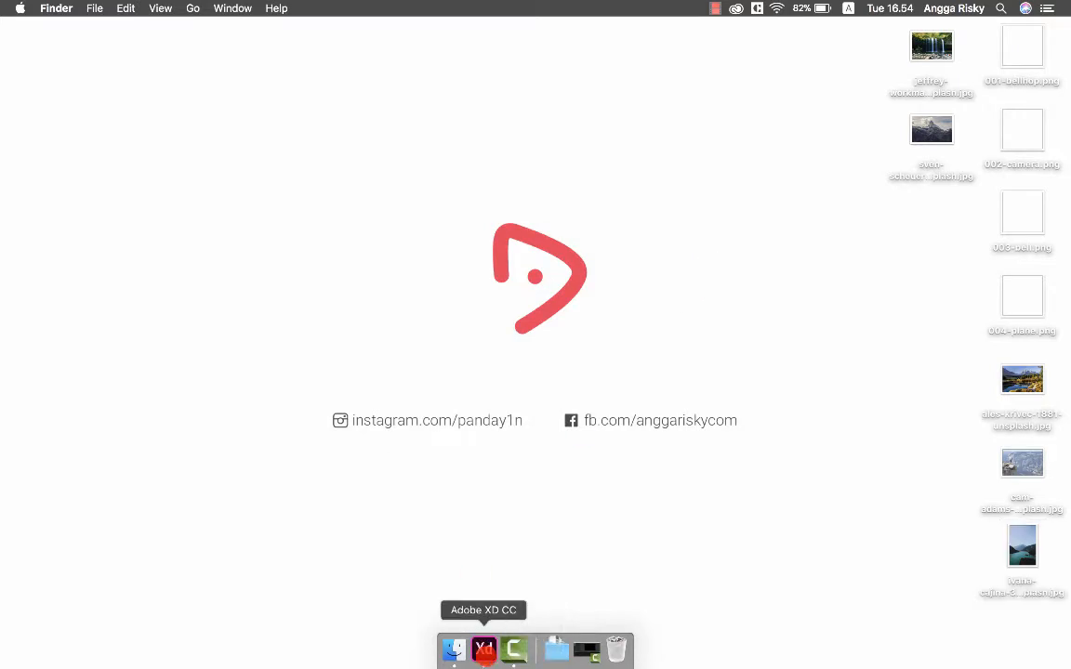
# Step: Switch to Adobe XD, create an iPhone 5/SE document and rename its artboard Explore
pyautogui.click(483, 649)
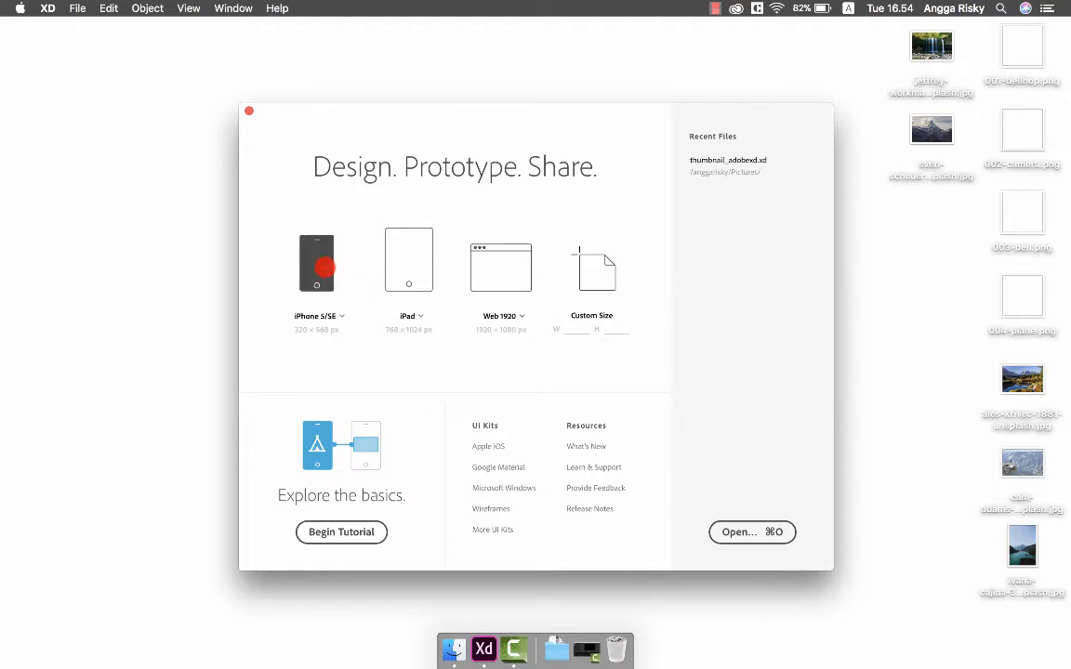
pyautogui.click(339, 242)
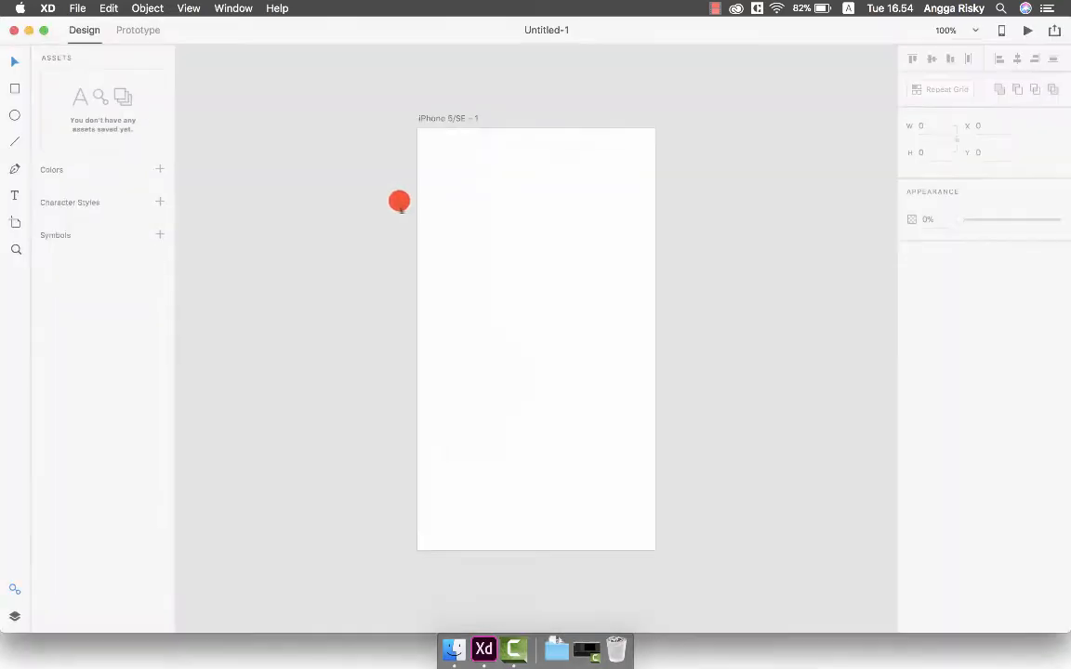
pyautogui.click(449, 119)
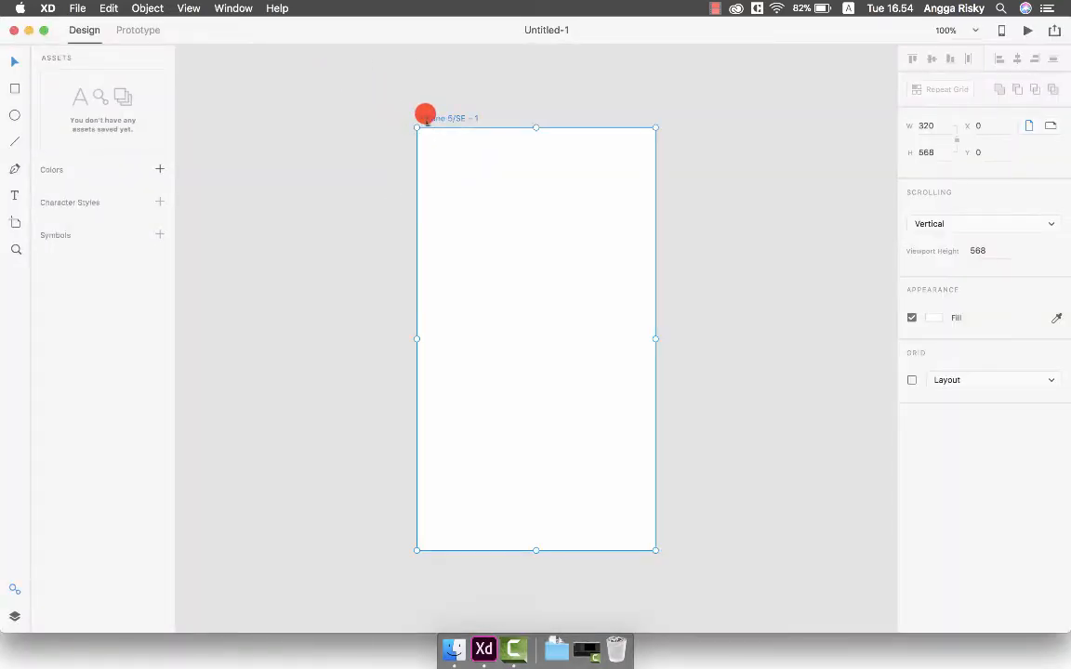
pyautogui.doubleClick(453, 119)
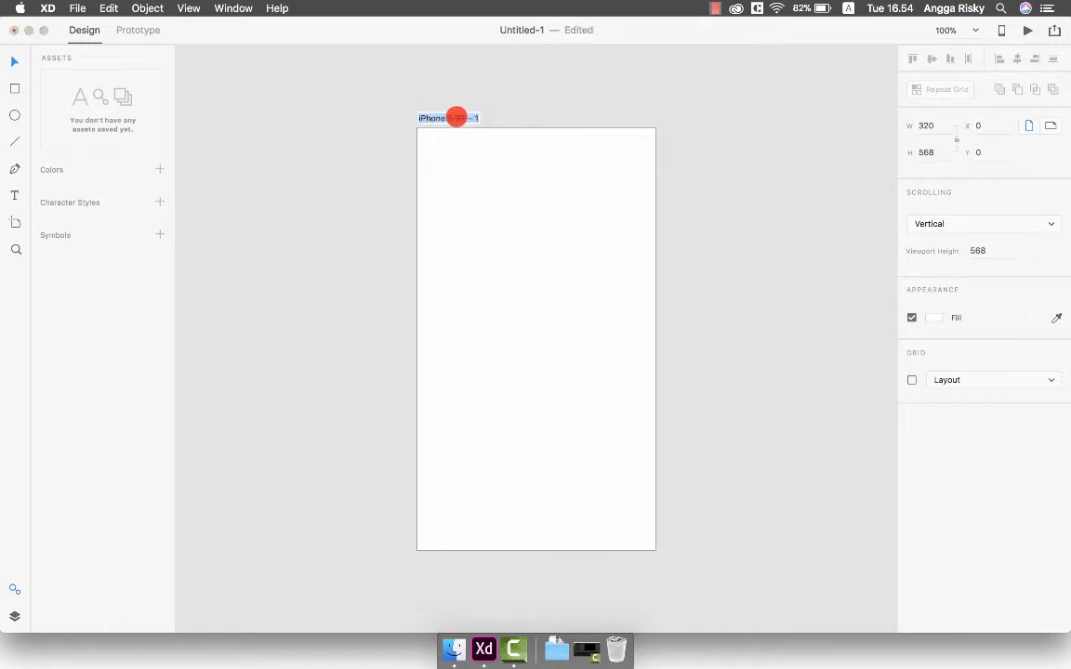
pyautogui.write('H')
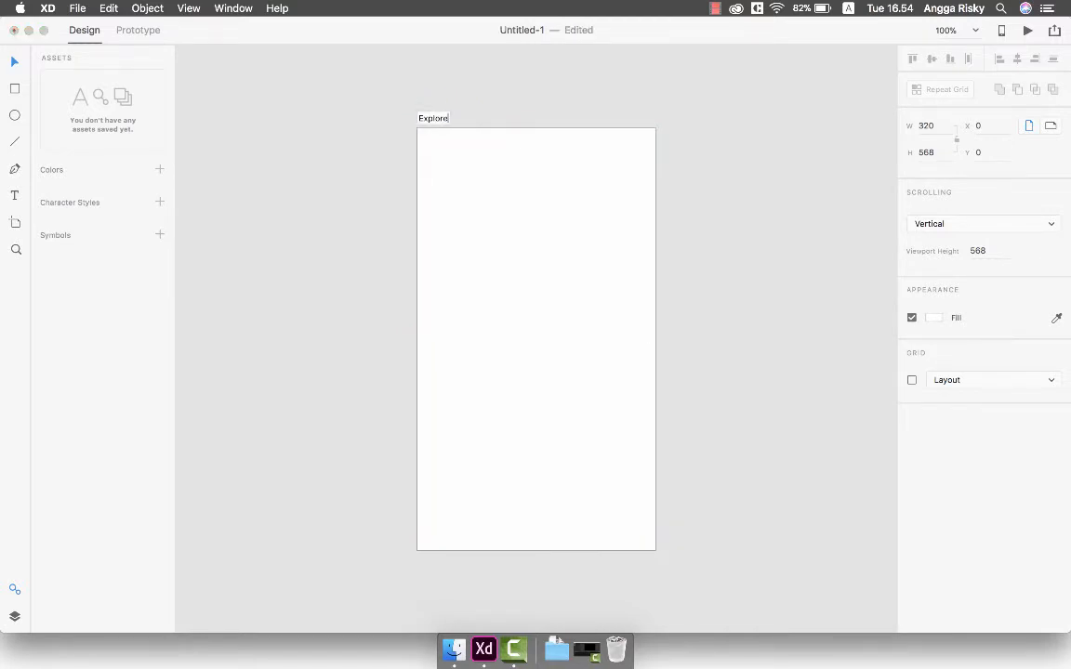
pyautogui.press('Return')
pyautogui.click(363, 119)
# Step: Look at Prototype mode and return to the artboard in Design mode
pyautogui.click(136, 30)
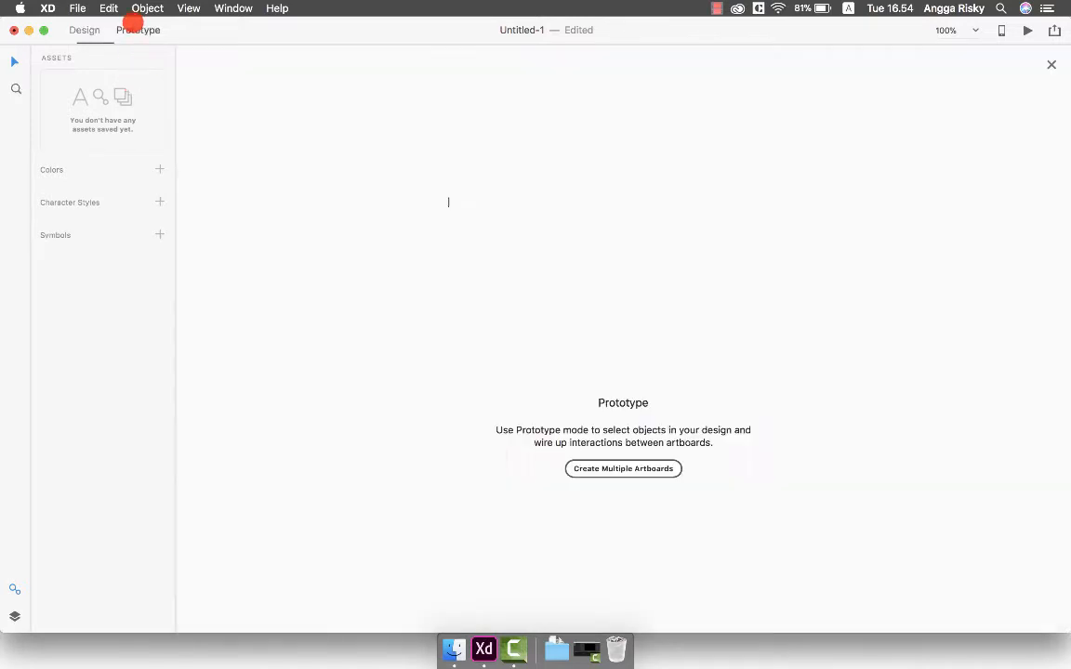
pyautogui.click(85, 29)
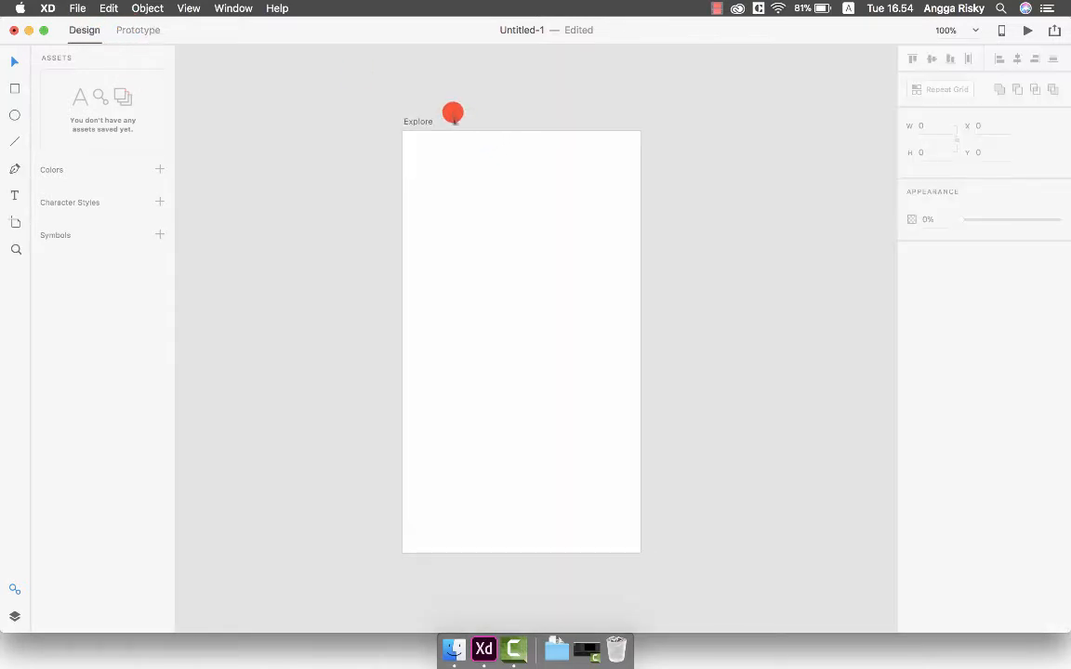
pyautogui.hscroll(-1, 439, 116)
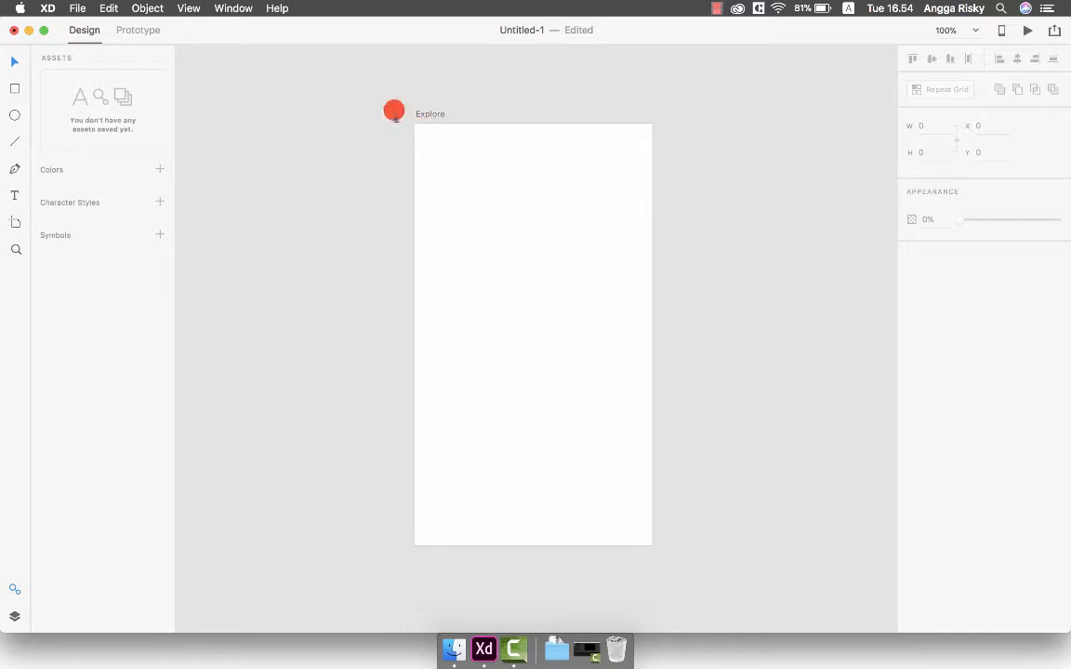
# Step: Draw a borderless 320 × 568 rectangle covering the whole Explore artboard and fill it with #D0D0D0
pyautogui.click(14, 88)
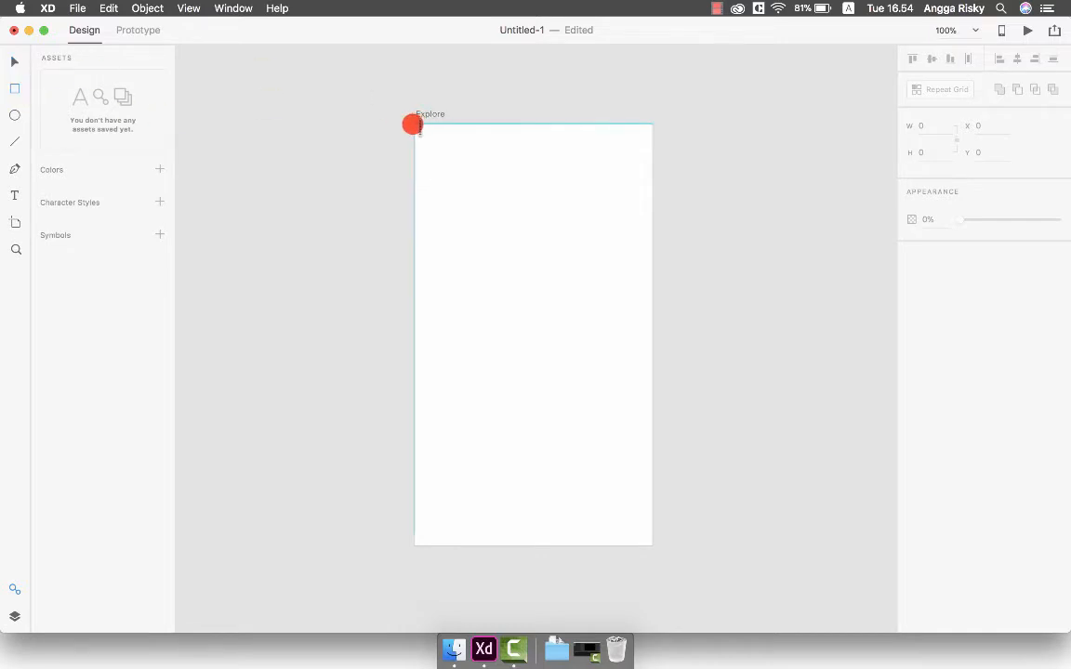
pyautogui.moveTo(414, 124); pyautogui.dragTo(652, 545)
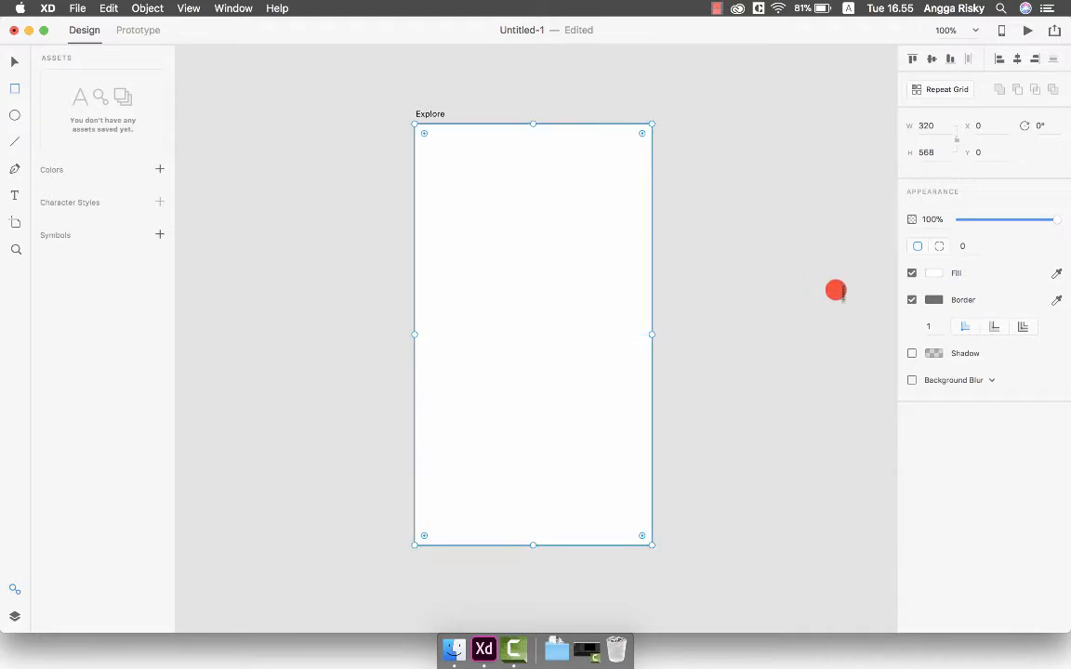
pyautogui.click(912, 299)
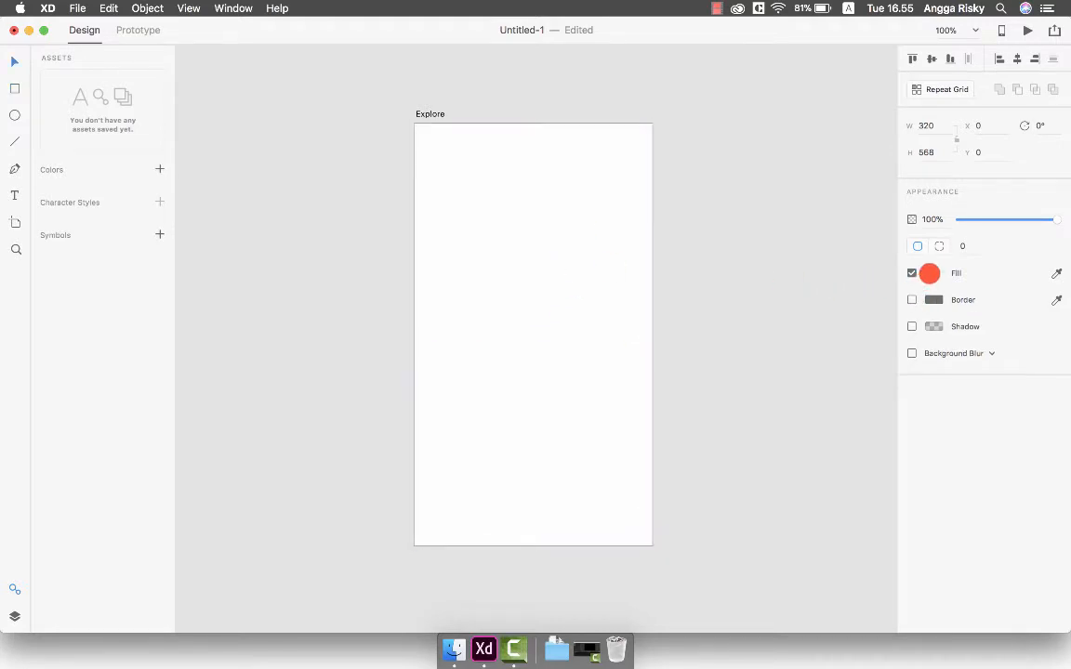
pyautogui.click(930, 273)
pyautogui.moveTo(818, 263); pyautogui.dragTo(743, 218)
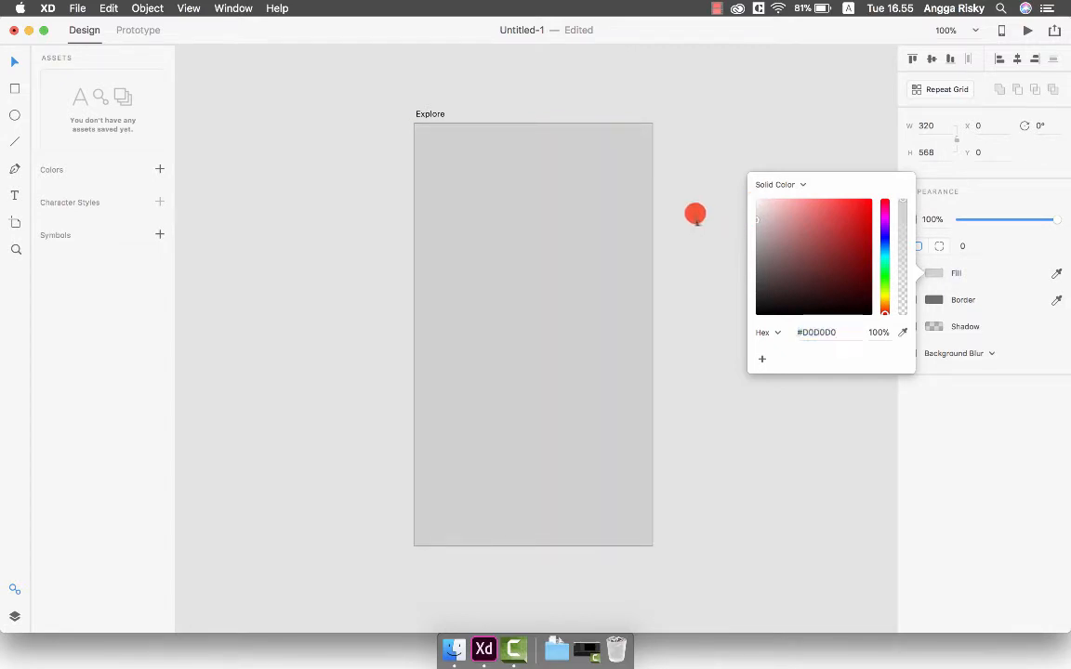
pyautogui.click(693, 213)
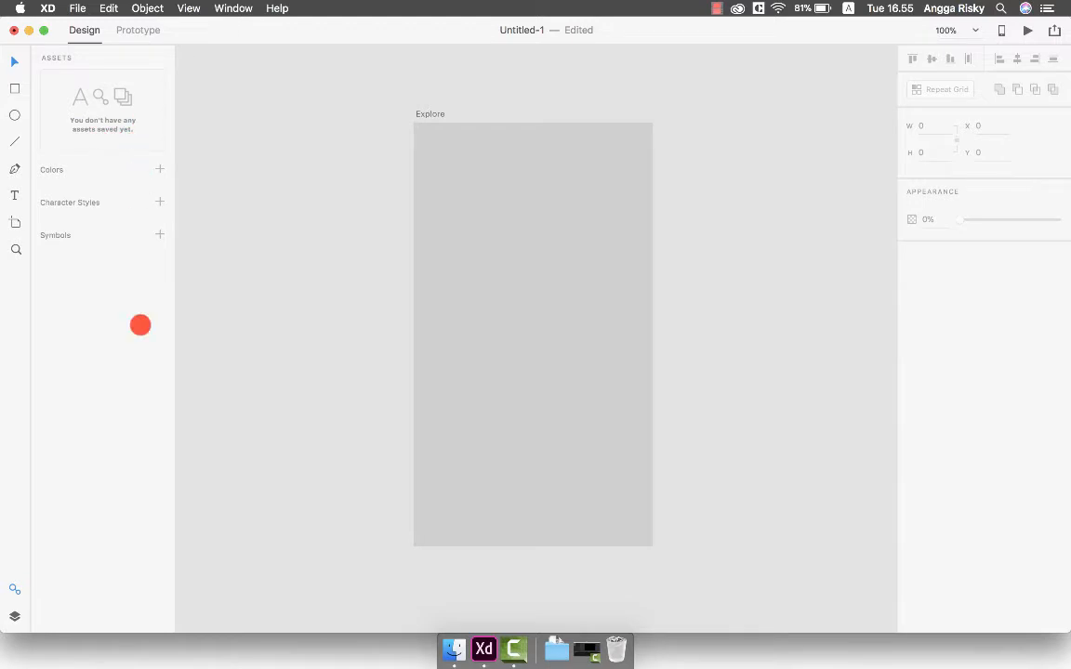
# Step: Group the gray rectangle under the name bg and select the rectangle inside the group
pyautogui.click(14, 616)
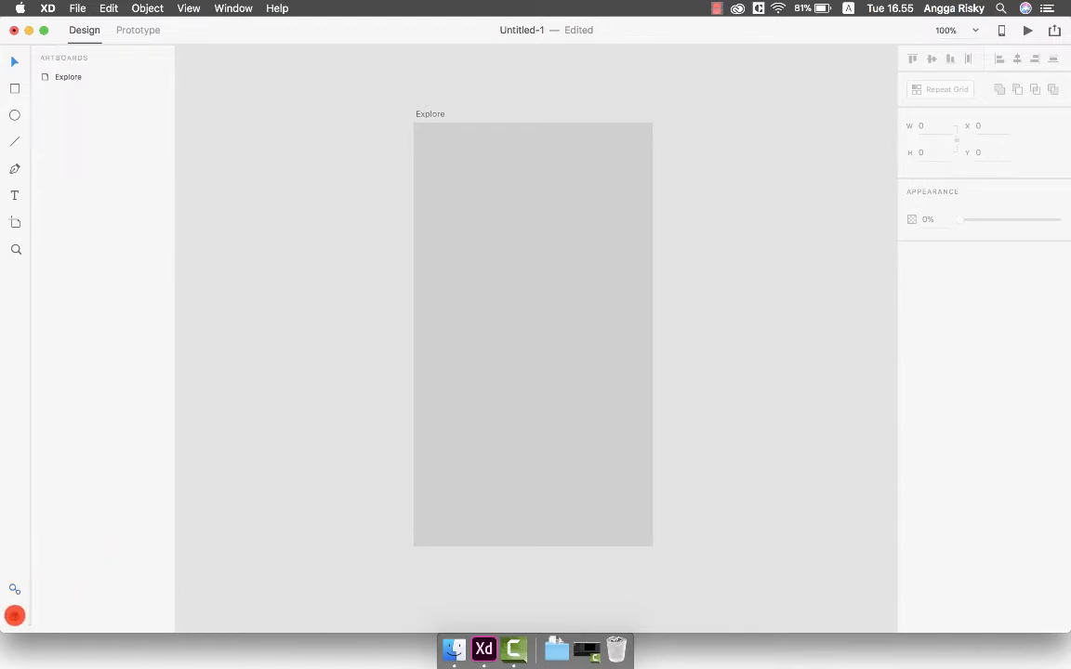
pyautogui.click(459, 191)
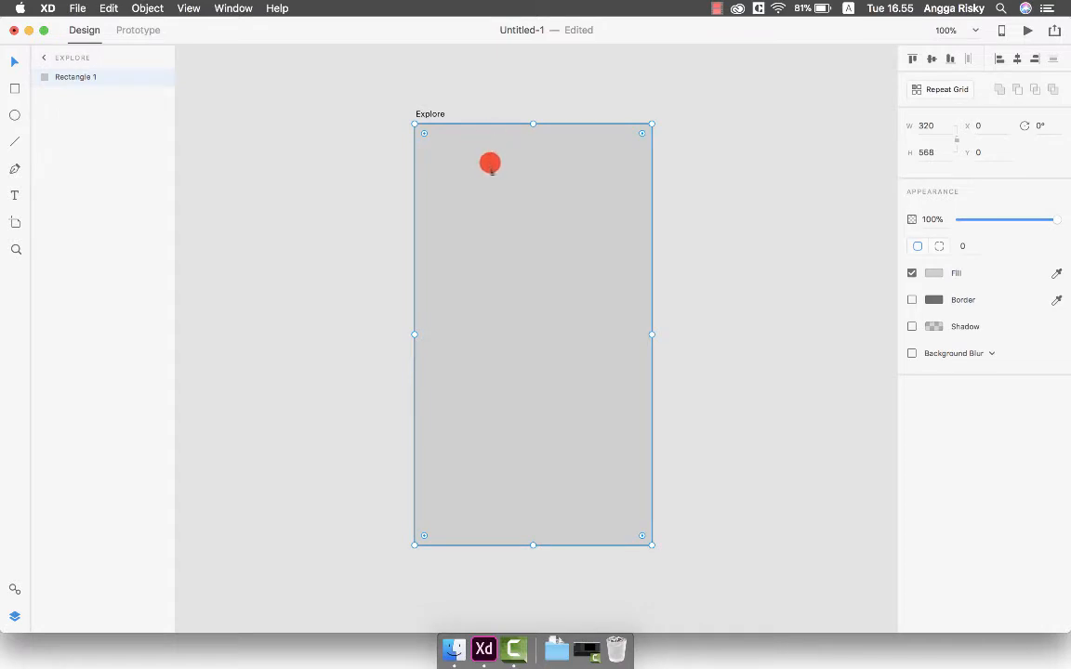
pyautogui.press('super+g')
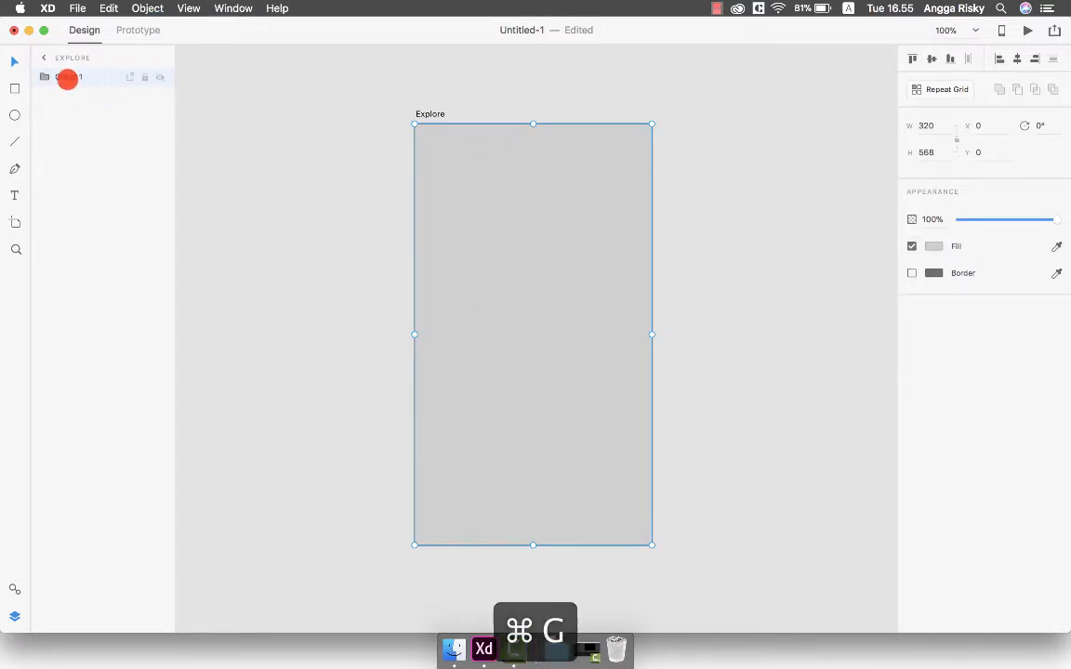
pyautogui.doubleClick(67, 77)
pyautogui.press('Return')
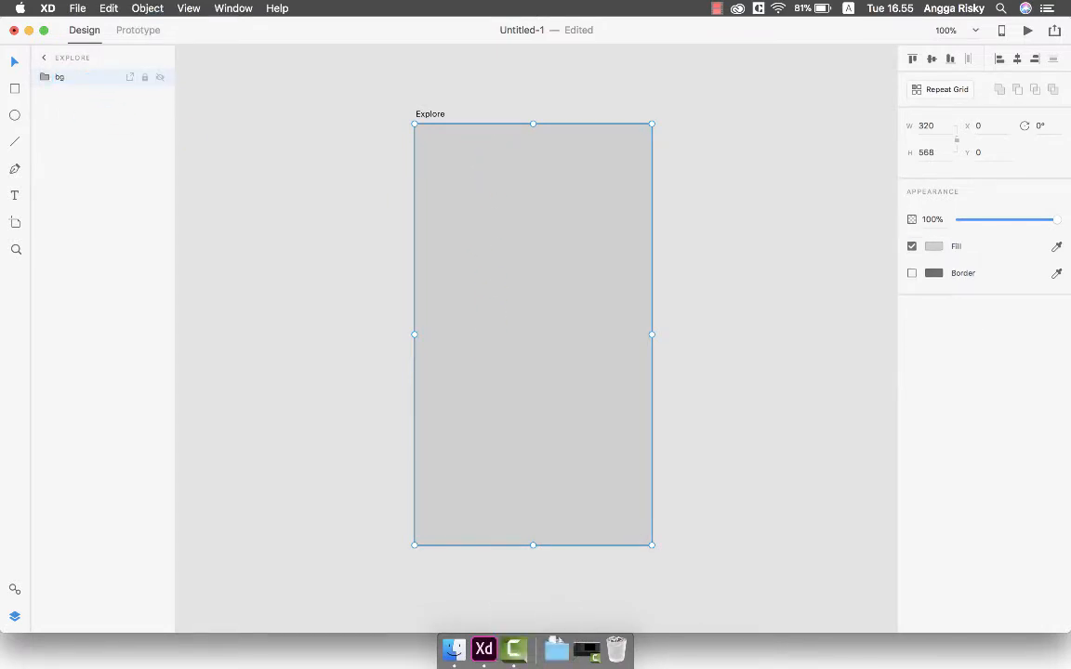
pyautogui.click(45, 76)
pyautogui.click(109, 94)
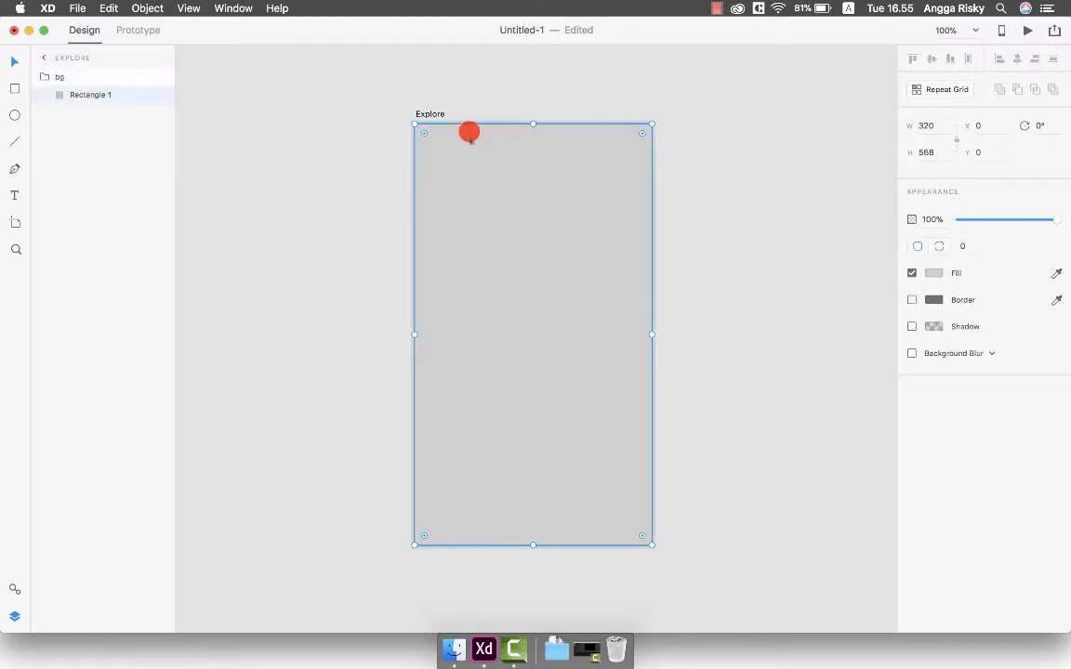
# Step: Switch to Finder and preview the photos in the Desktop folder to choose a background image
pyautogui.click(451, 649)
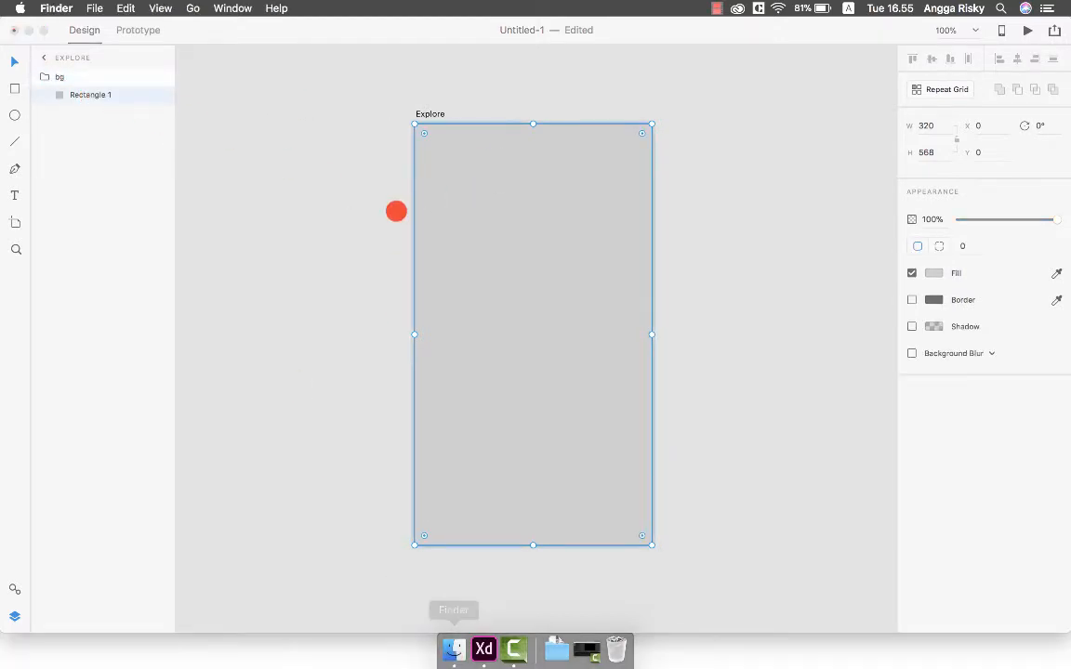
pyautogui.click(265, 226)
pyautogui.moveTo(265, 98); pyautogui.dragTo(217, 253)
pyautogui.click(310, 390)
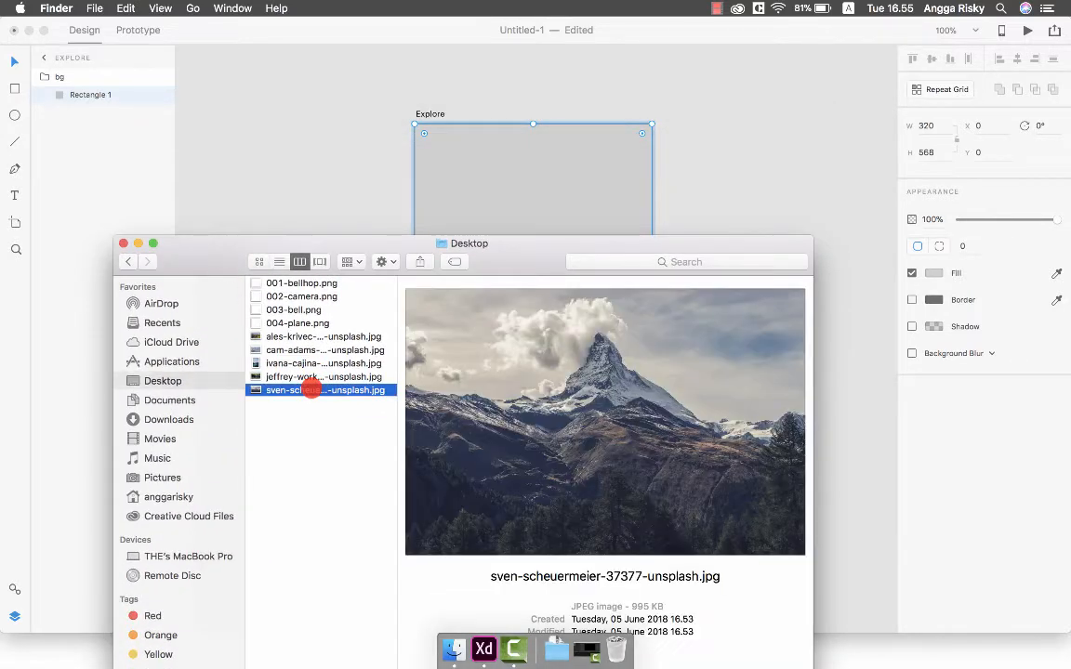
pyautogui.press('Up')
pyautogui.press('Up')
pyautogui.press('Up')
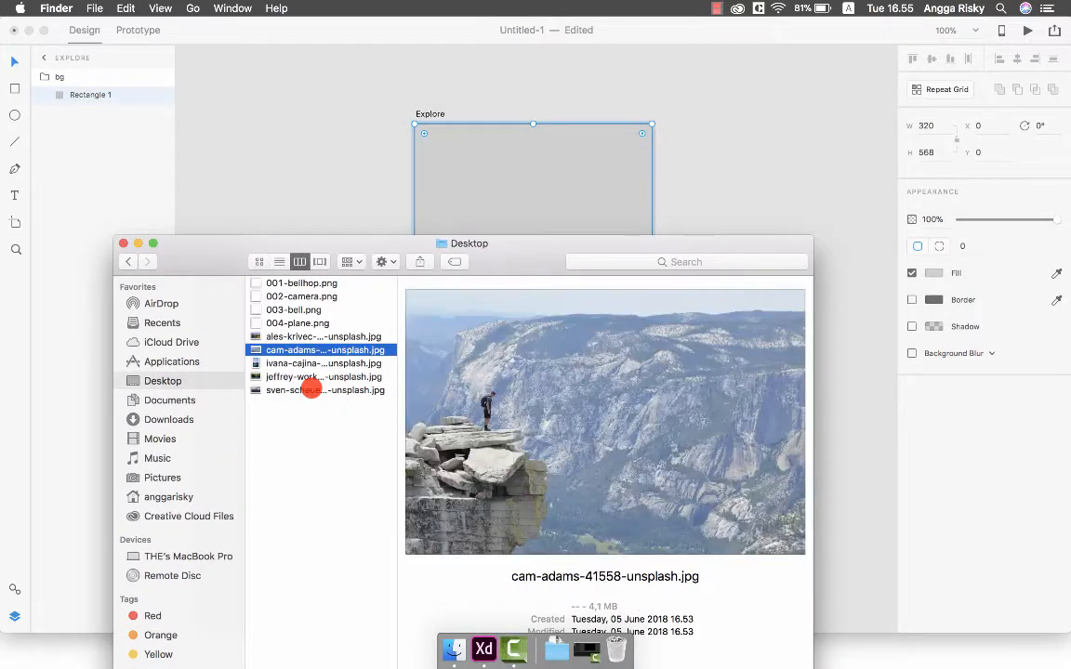
pyautogui.press('Down')
pyautogui.press('Up')
pyautogui.press('Up')
pyautogui.press('Up')
pyautogui.press('Down')
pyautogui.press('Down')
pyautogui.press('Down')
pyautogui.press('Down')
pyautogui.press('Down')
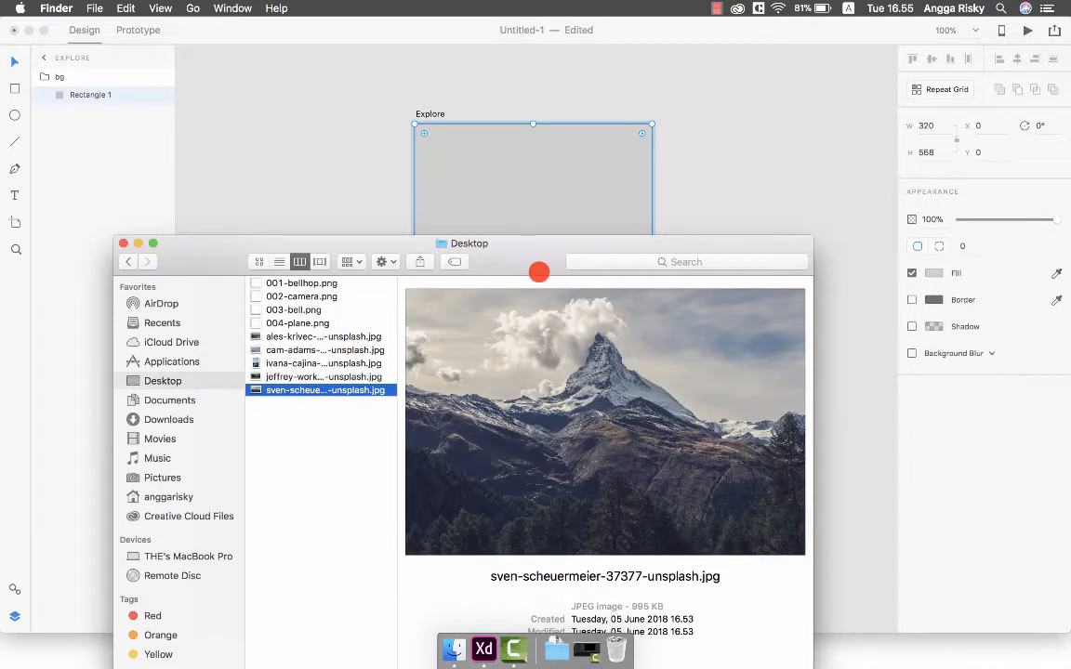
# Step: Fill the artboard's gray rectangle with the snowy mountain-peak photo, the Desktop file ending in 37377-unsplash.jpg
pyautogui.moveTo(477, 243); pyautogui.dragTo(449, 285)
pyautogui.moveTo(339, 444); pyautogui.dragTo(511, 246)
pyautogui.click(531, 247)
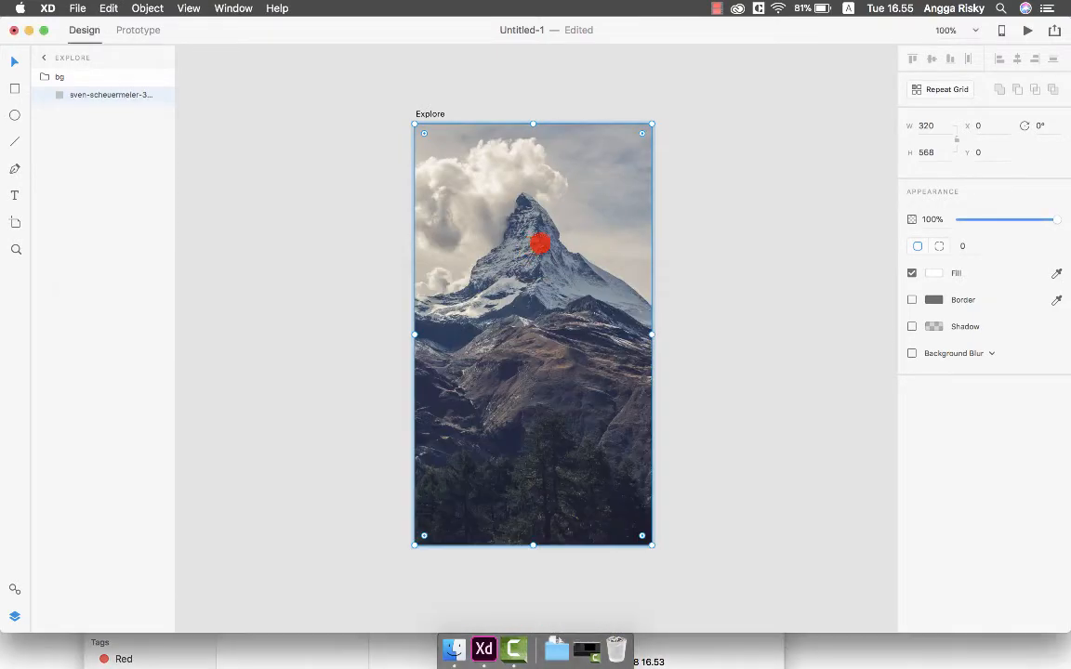
# Step: Duplicate the mountain photo rectangle inside the bg group
pyautogui.click(231, 130)
pyautogui.click(57, 74)
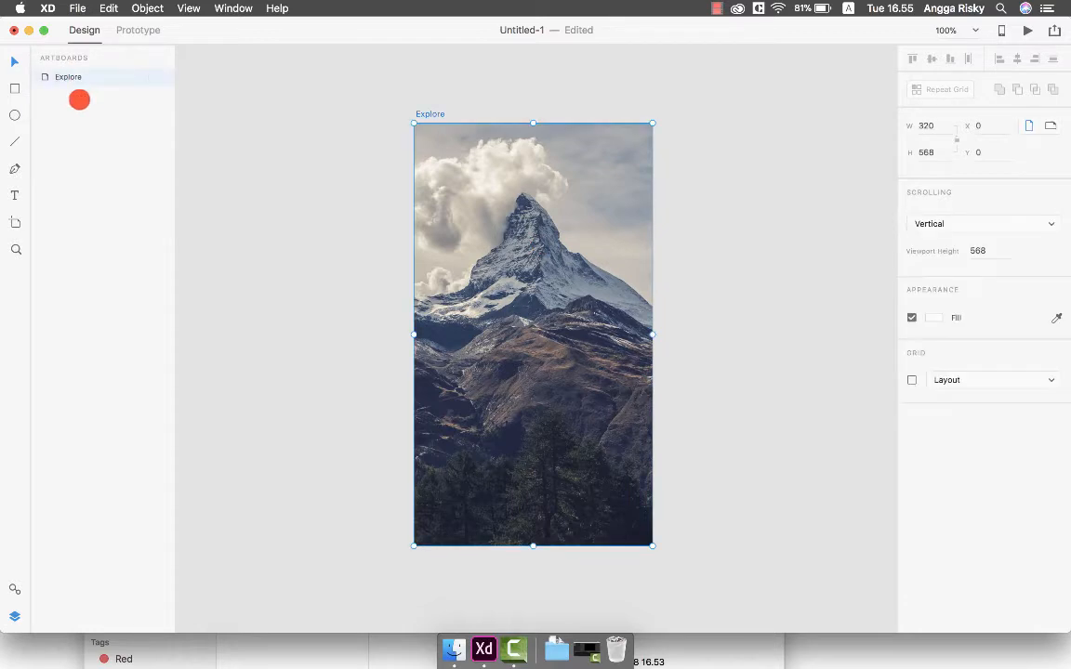
pyautogui.click(526, 222)
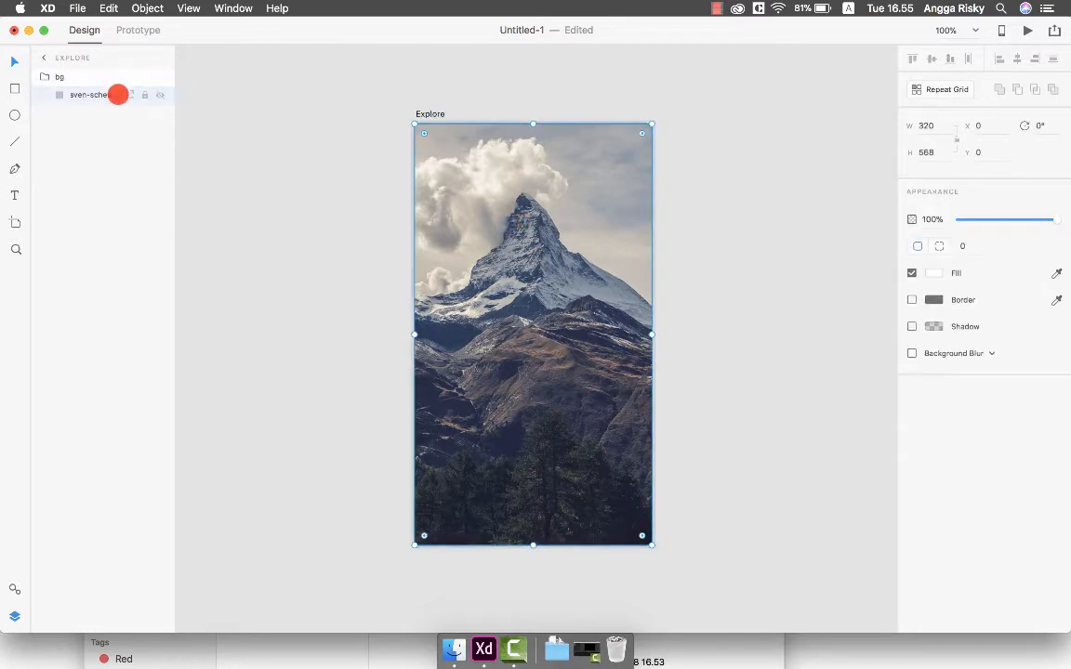
pyautogui.press('super+d')
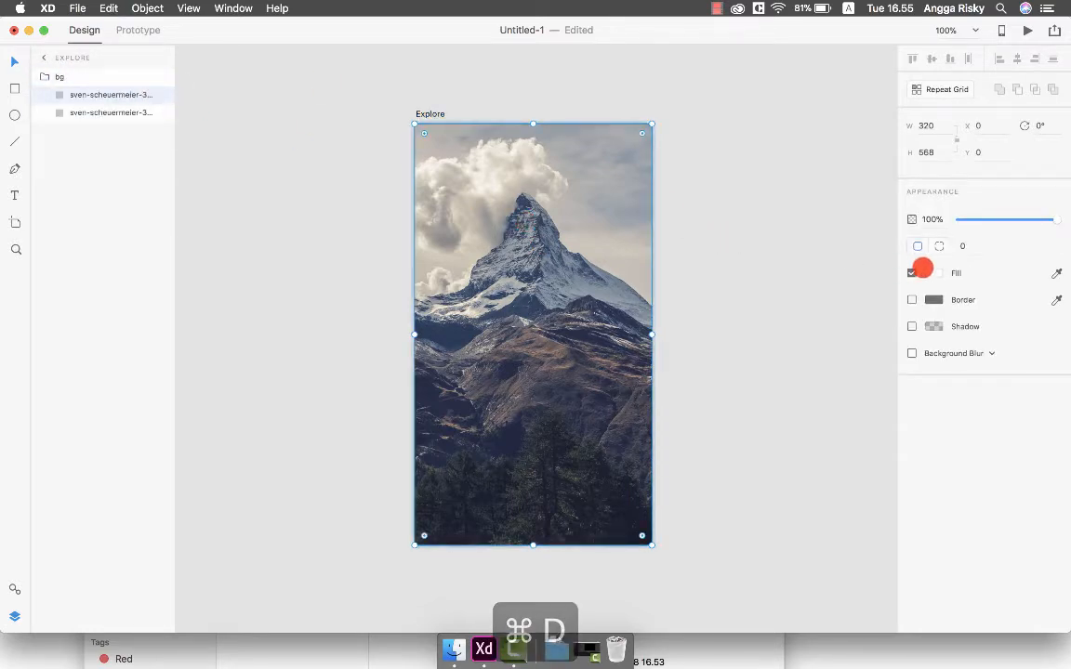
# Step: Change the upper copy's fill to a linear gradient starting with #539CFF and copy that hex code
pyautogui.click(935, 272)
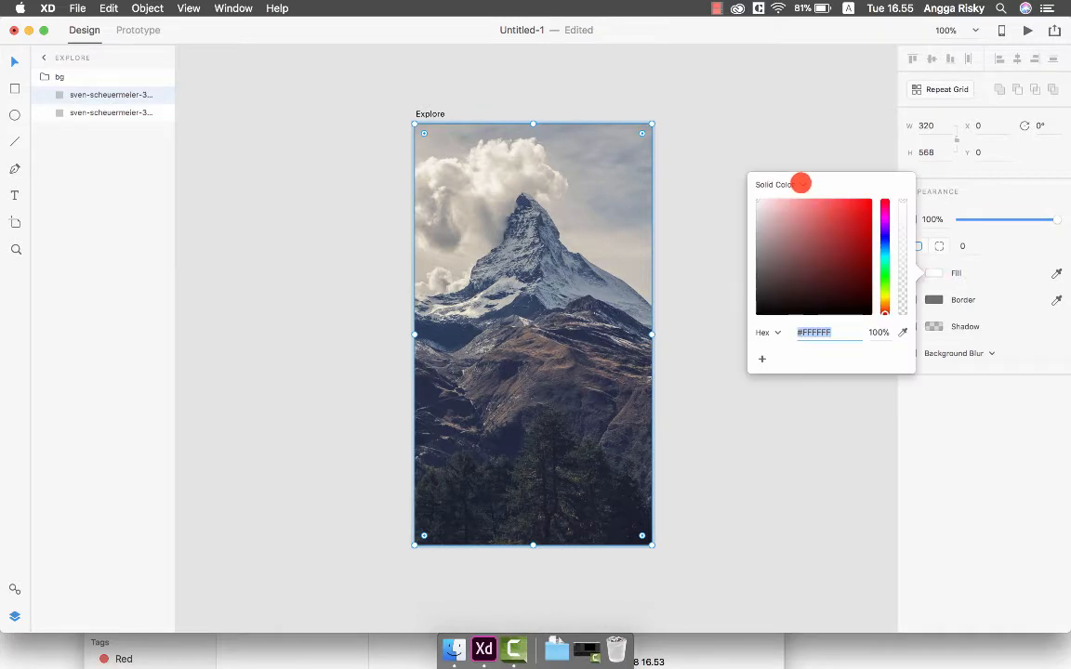
pyautogui.click(800, 182)
pyautogui.click(792, 196)
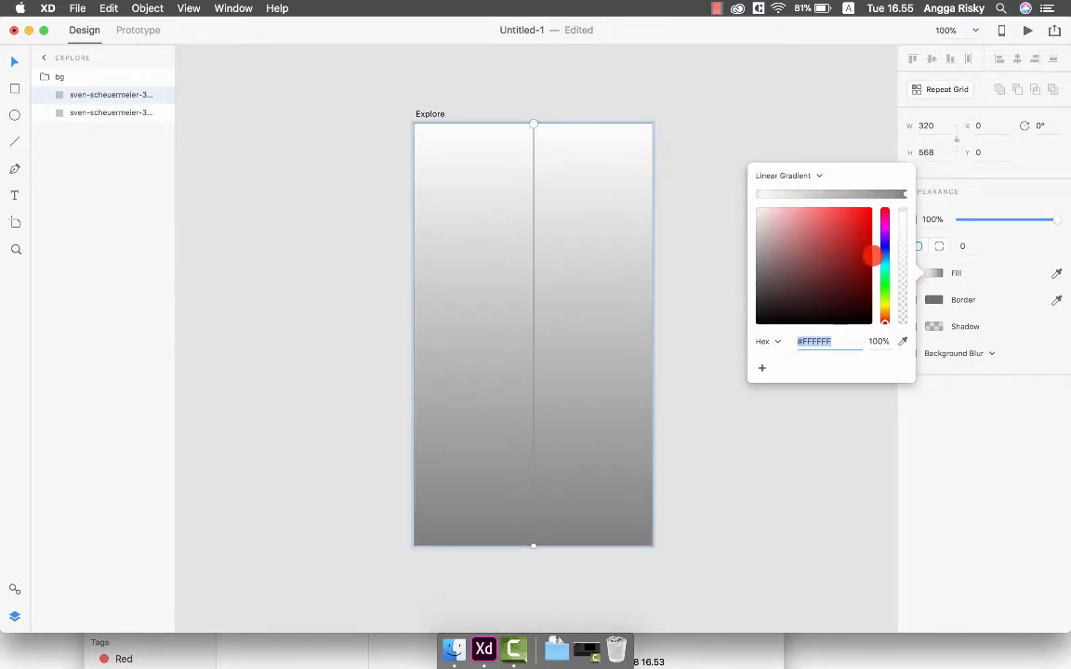
pyautogui.click(883, 254)
pyautogui.moveTo(866, 227); pyautogui.dragTo(834, 198)
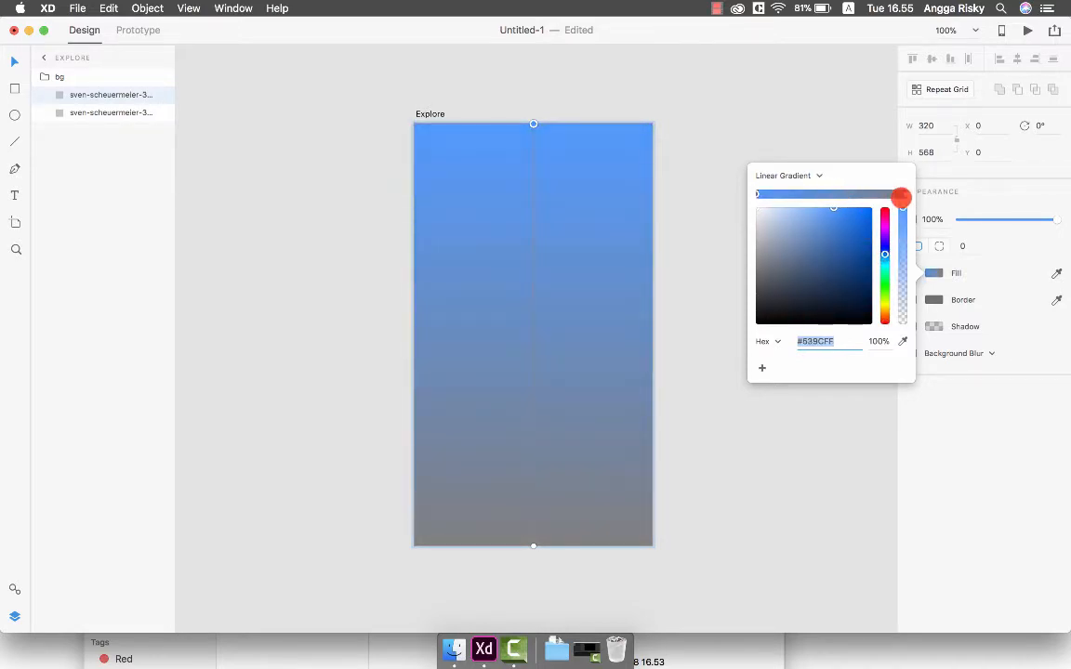
pyautogui.press('super+a')
pyautogui.press('super+c')
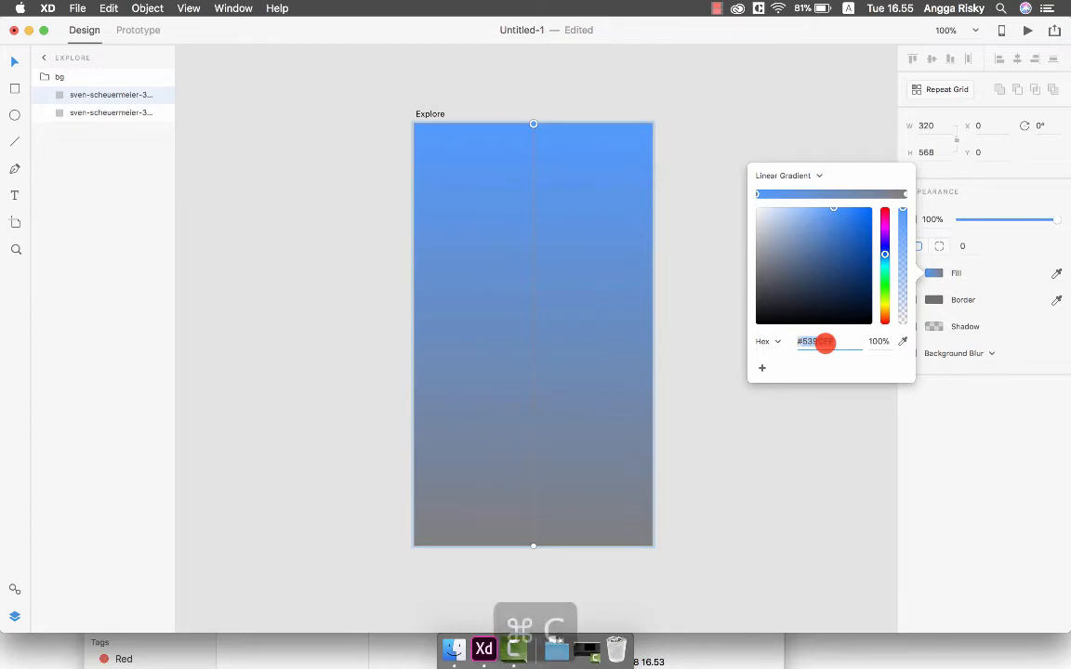
# Step: Save the blue as a swatch, set the gradient's end color to #7B53FF, and save that purple as a swatch too
pyautogui.click(762, 366)
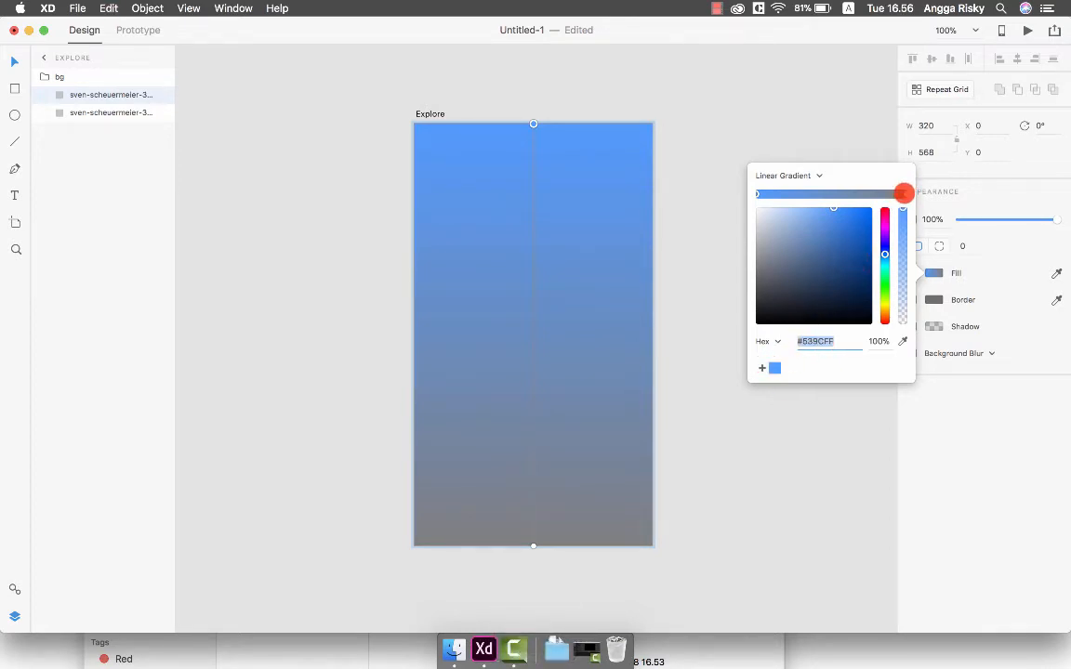
pyautogui.click(905, 192)
pyautogui.click(818, 341)
pyautogui.press('super+v')
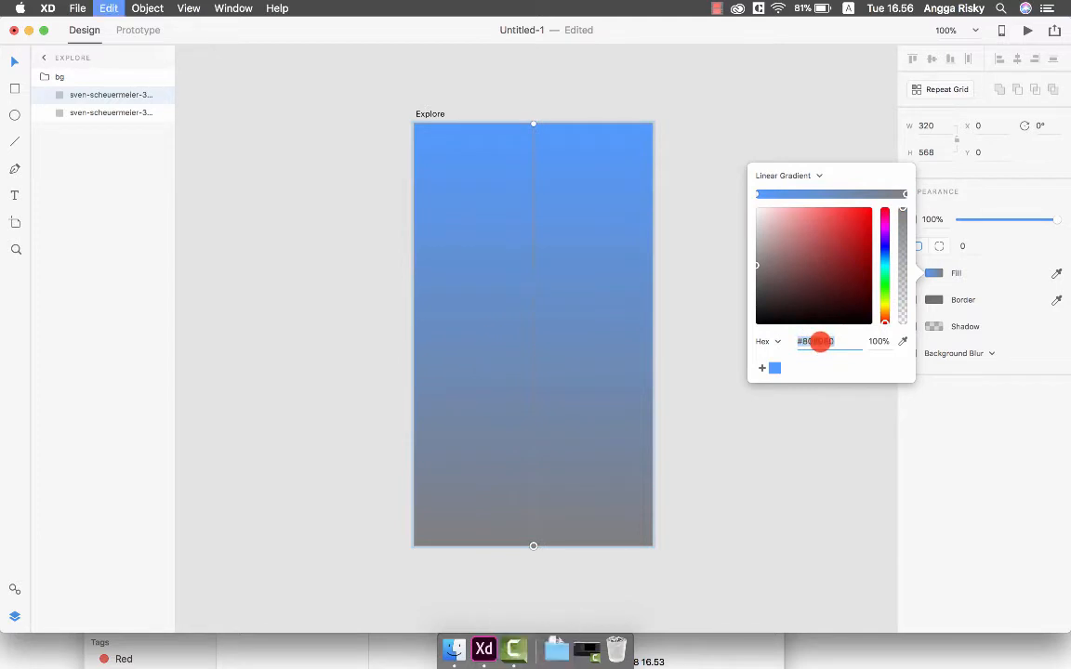
pyautogui.moveTo(879, 269); pyautogui.dragTo(884, 244)
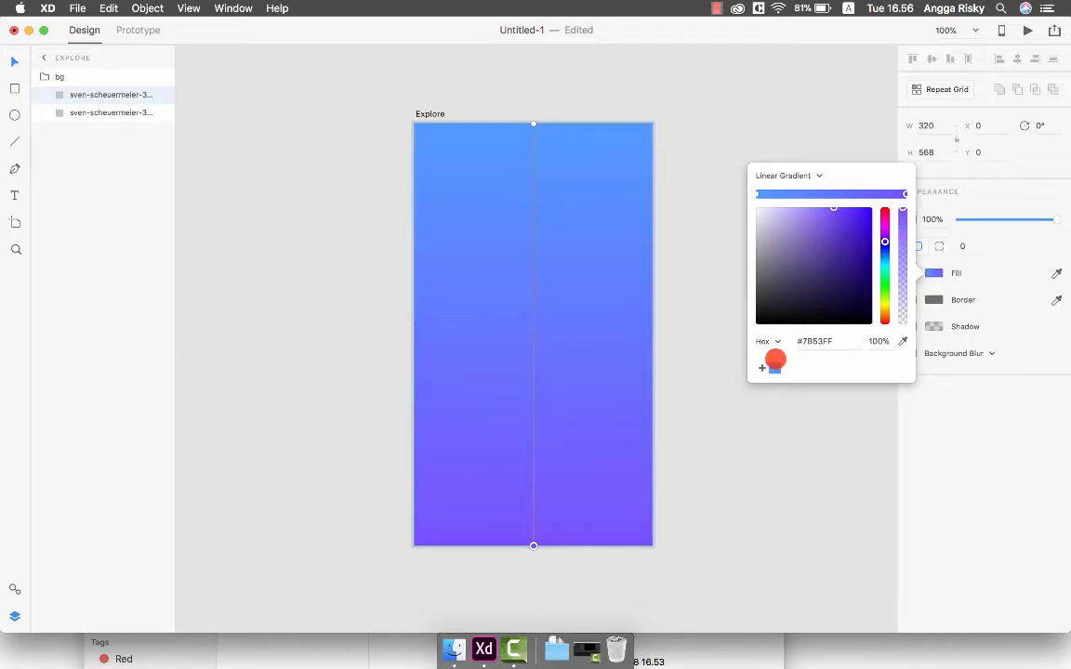
pyautogui.click(761, 367)
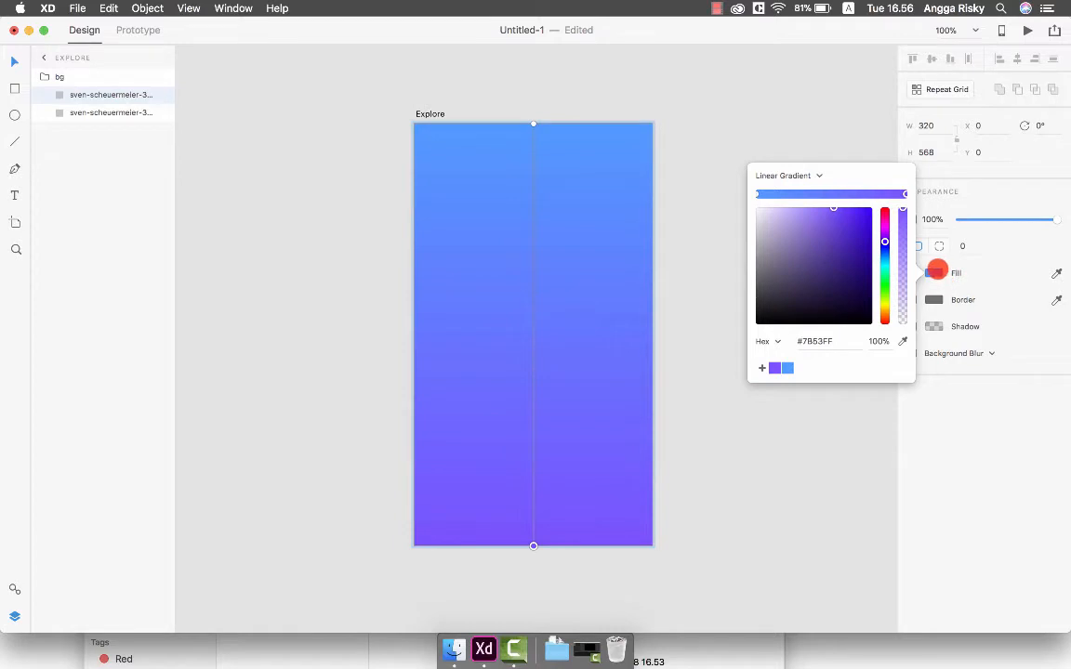
# Step: Try the gradient overlay at 50% opacity, then raise it to 80%
pyautogui.click(744, 318)
pyautogui.click(734, 314)
pyautogui.click(468, 281)
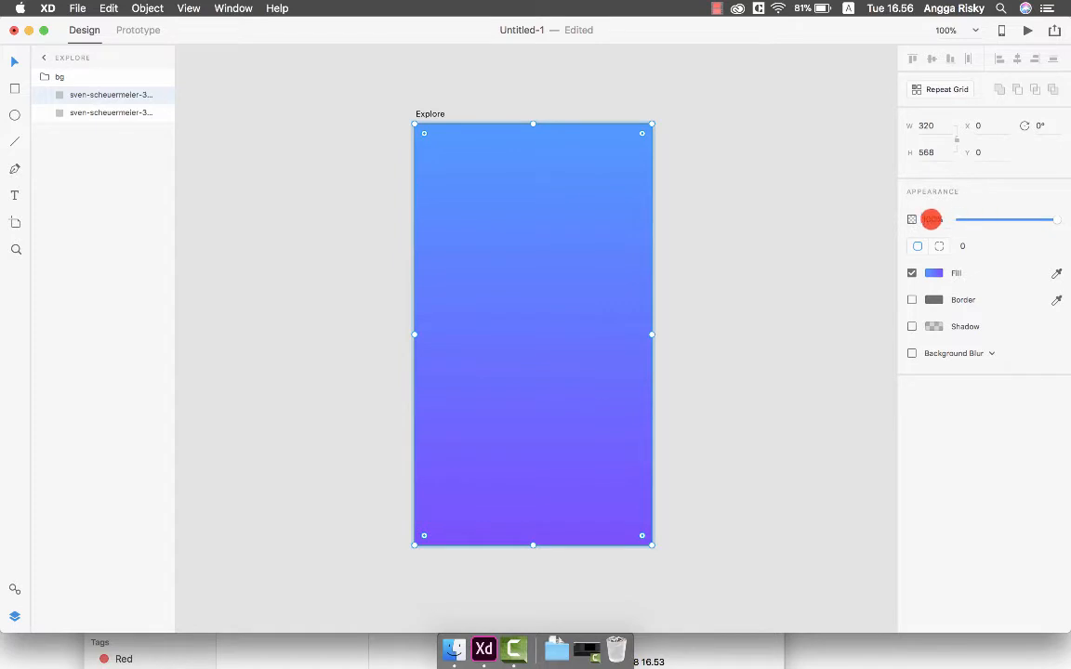
pyautogui.write('50')
pyautogui.press('Return')
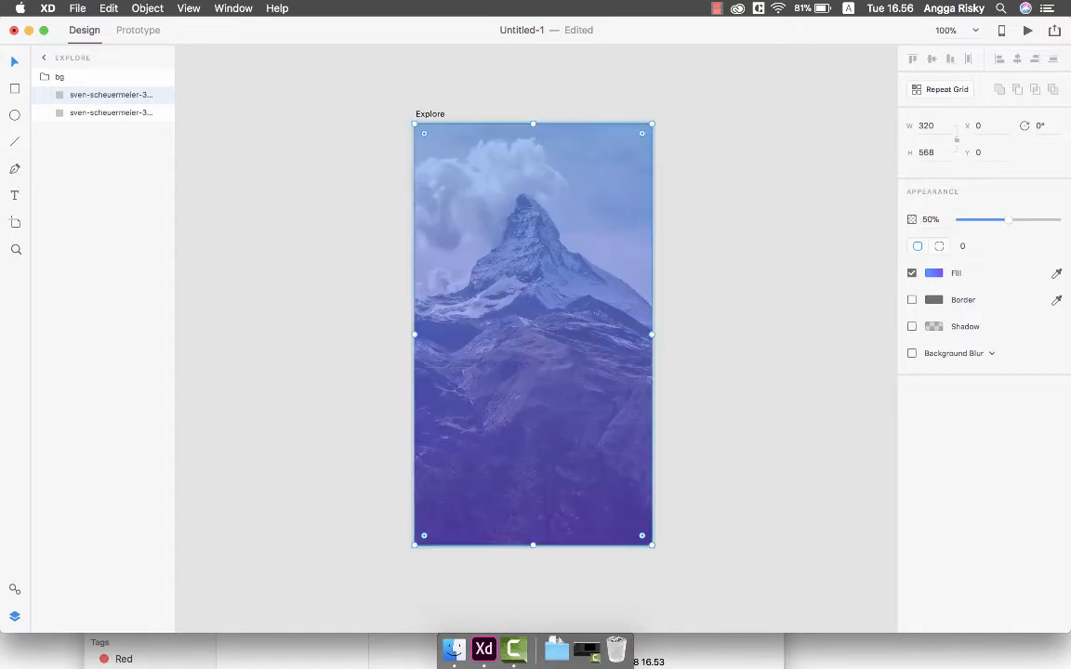
pyautogui.press('8')
pyautogui.click(796, 219)
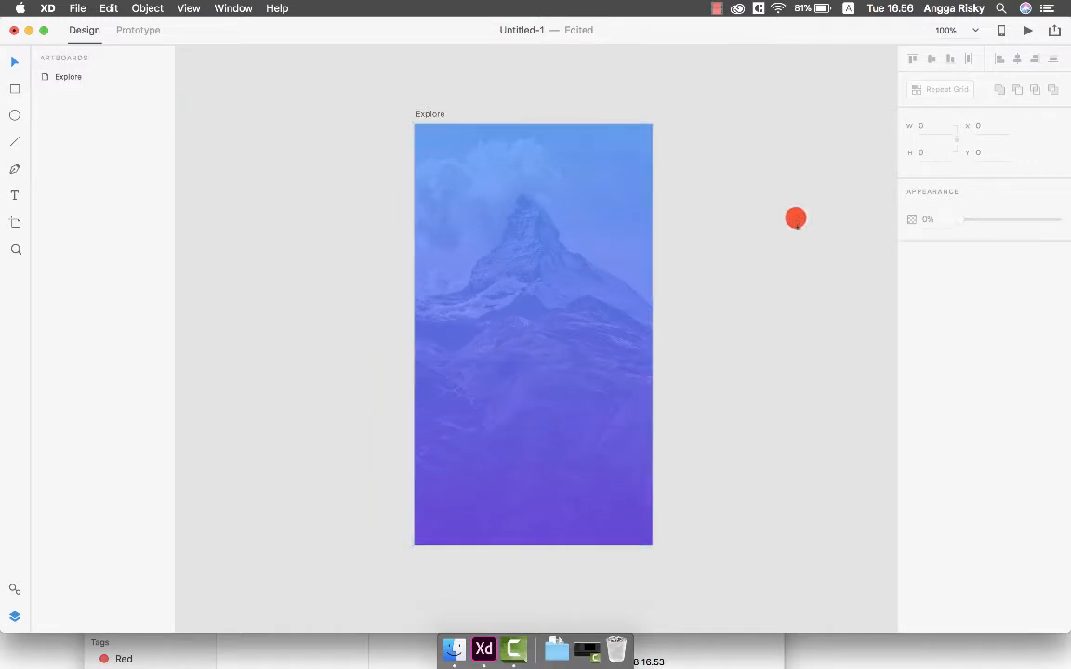
# Step: Save the document to the Desktop as "travel"
pyautogui.scroll(1, 781, 218)
pyautogui.press('super+s')
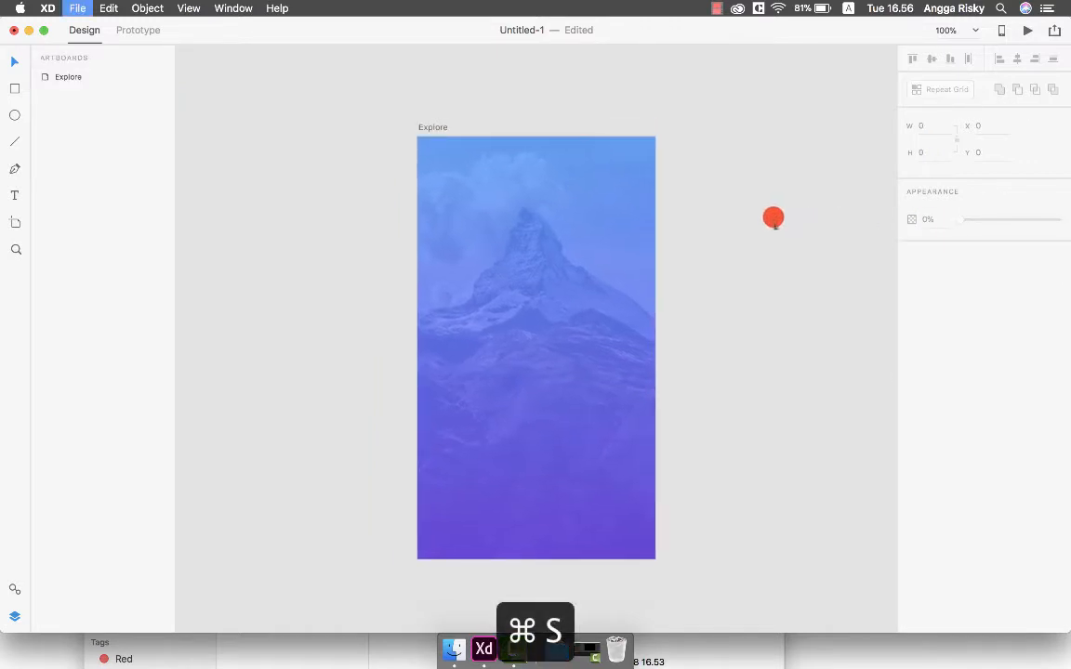
pyautogui.click(347, 194)
pyautogui.write('travel')
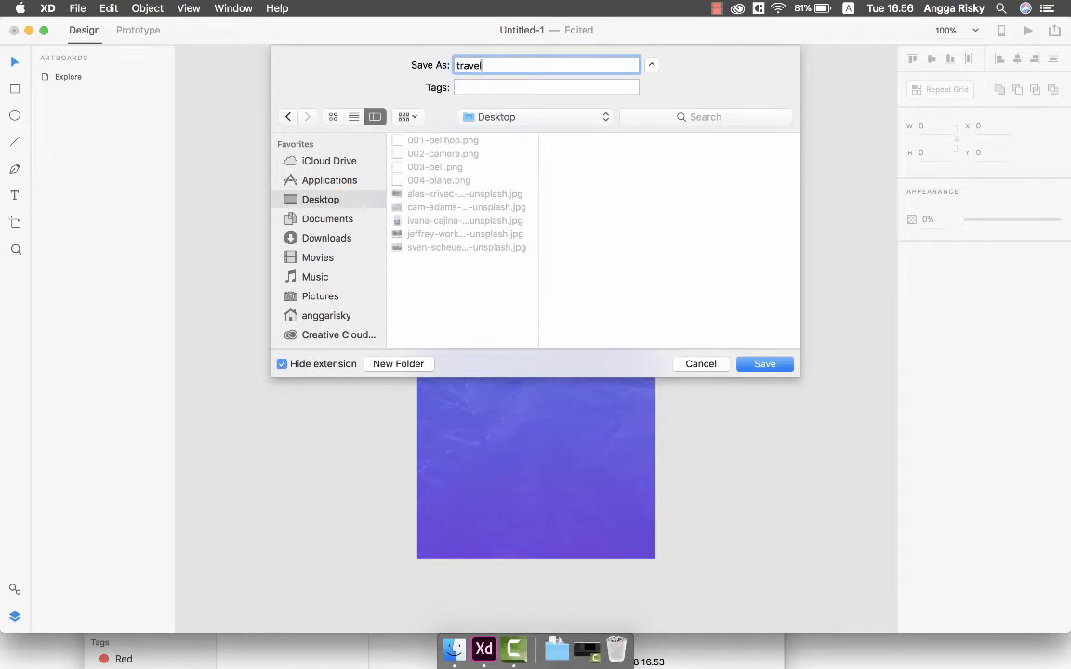
pyautogui.press('Return')
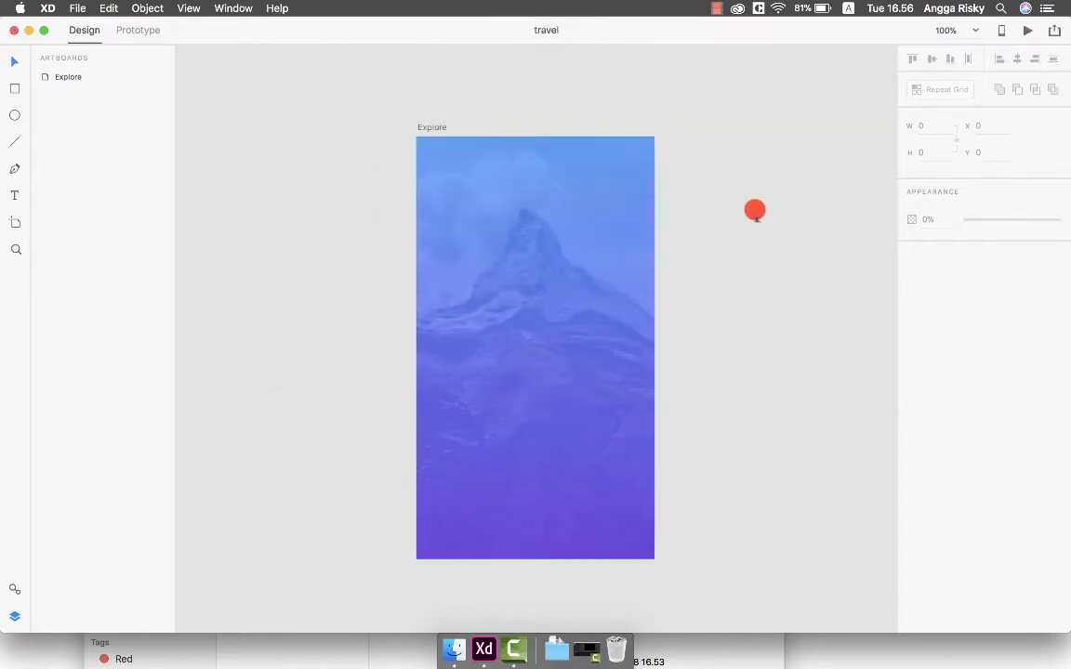
pyautogui.press('shift+super+2')
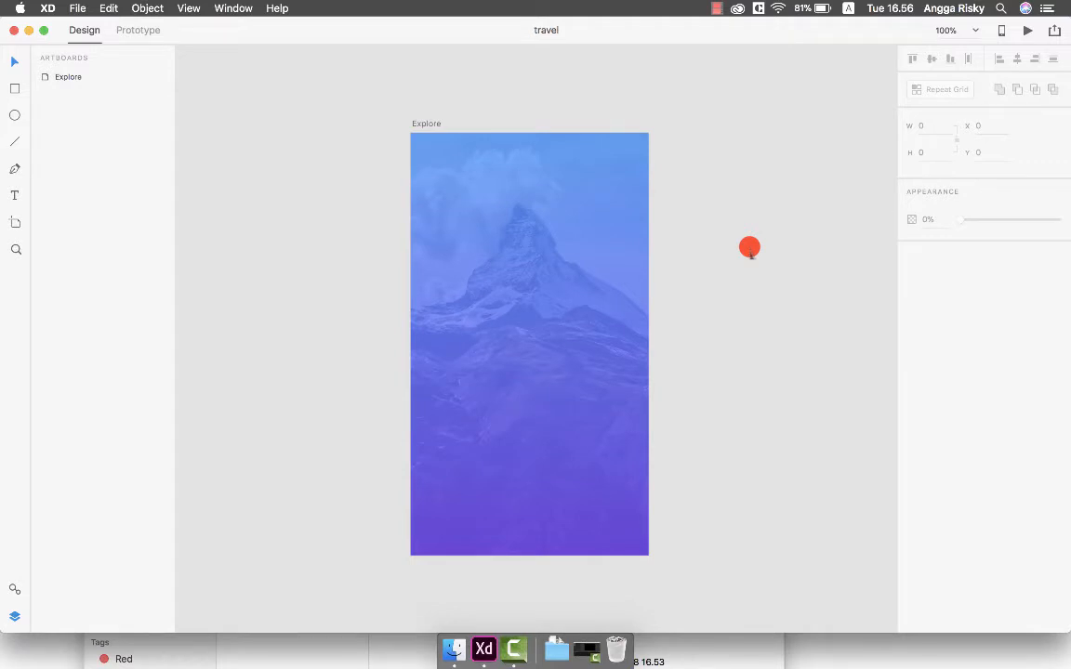
pyautogui.scroll(2, 749, 247)
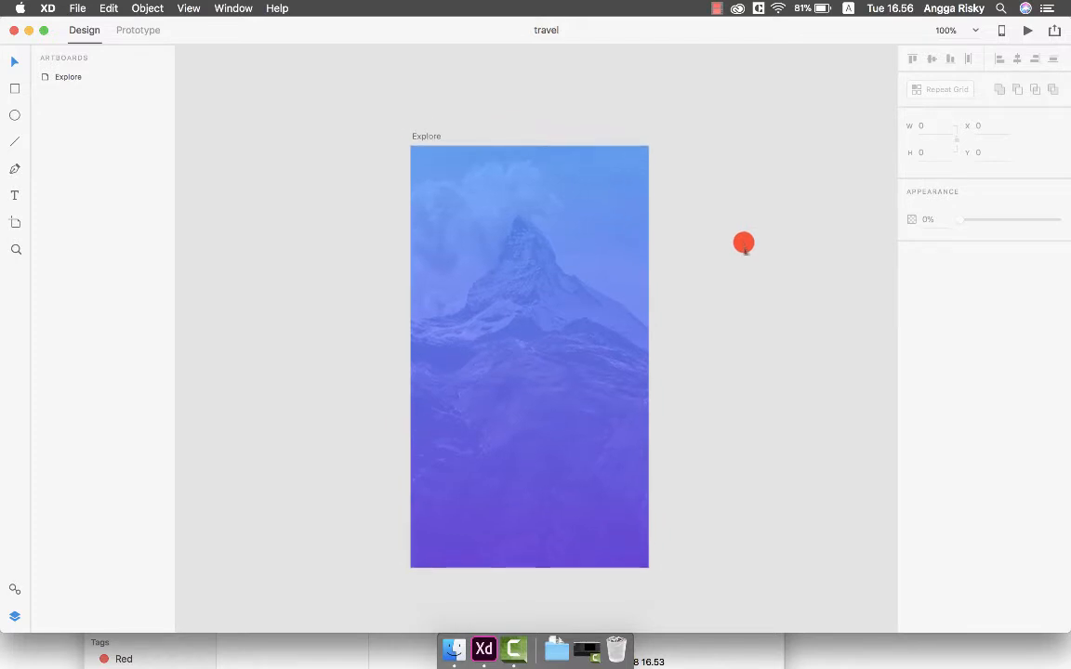
pyautogui.scroll(-2, 744, 244)
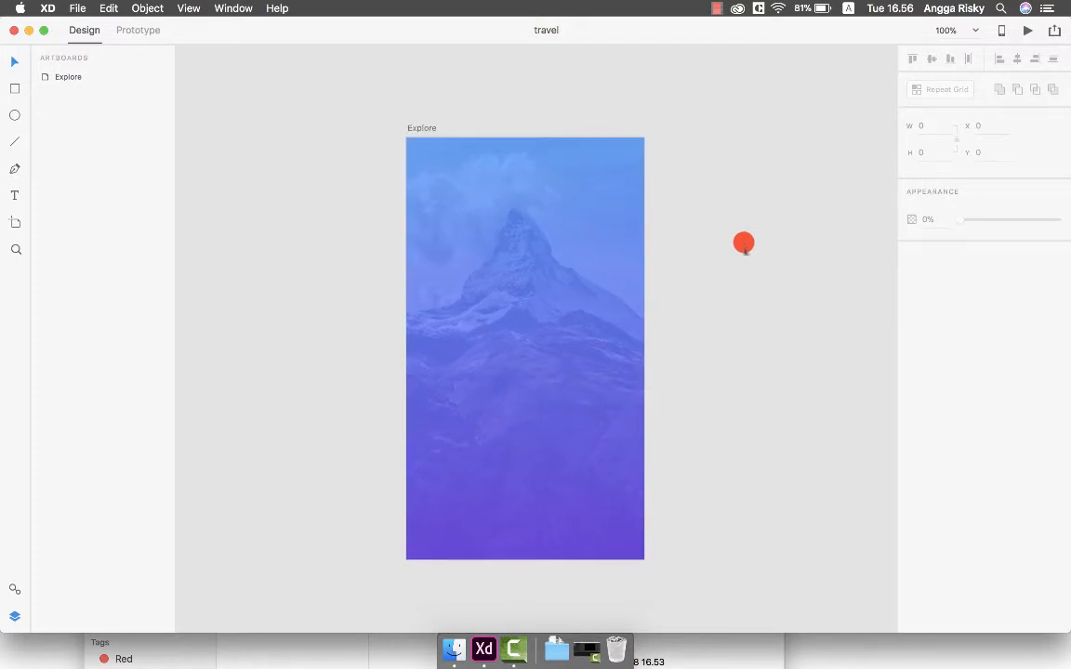
pyautogui.scroll(-2, 744, 244)
pyautogui.hscroll(2, 744, 244)
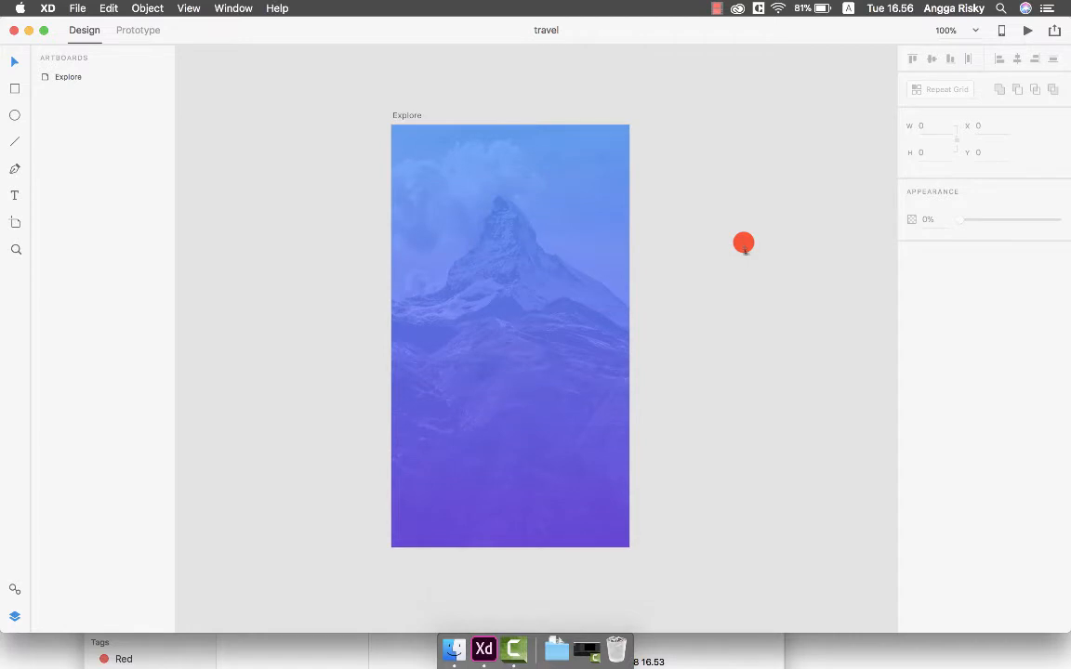
pyautogui.hscroll(1, 744, 243)
pyautogui.scroll(1, 743, 243)
# Step: Add the text "Discover" over the clouds in the upper part of the Explore artboard
pyautogui.click(519, 215)
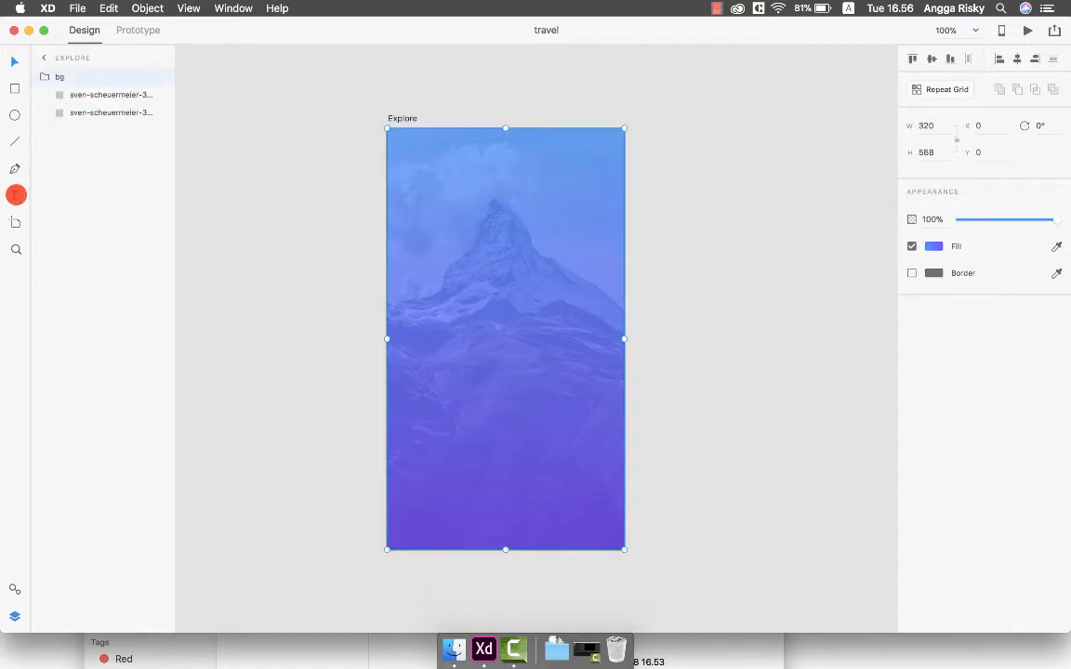
pyautogui.click(16, 194)
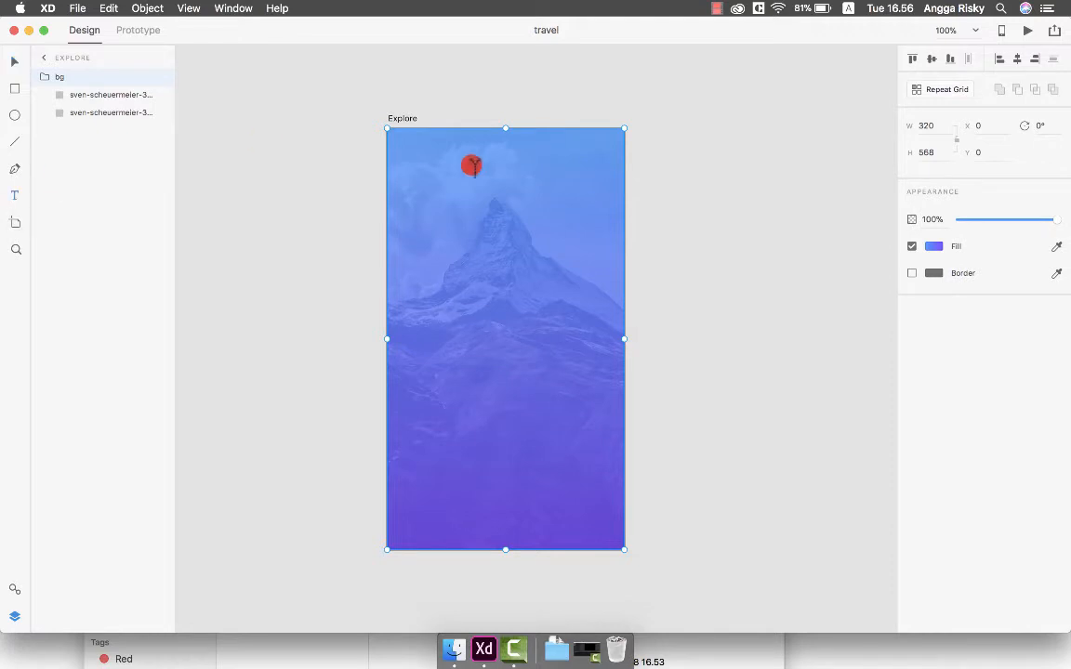
pyautogui.click(410, 199)
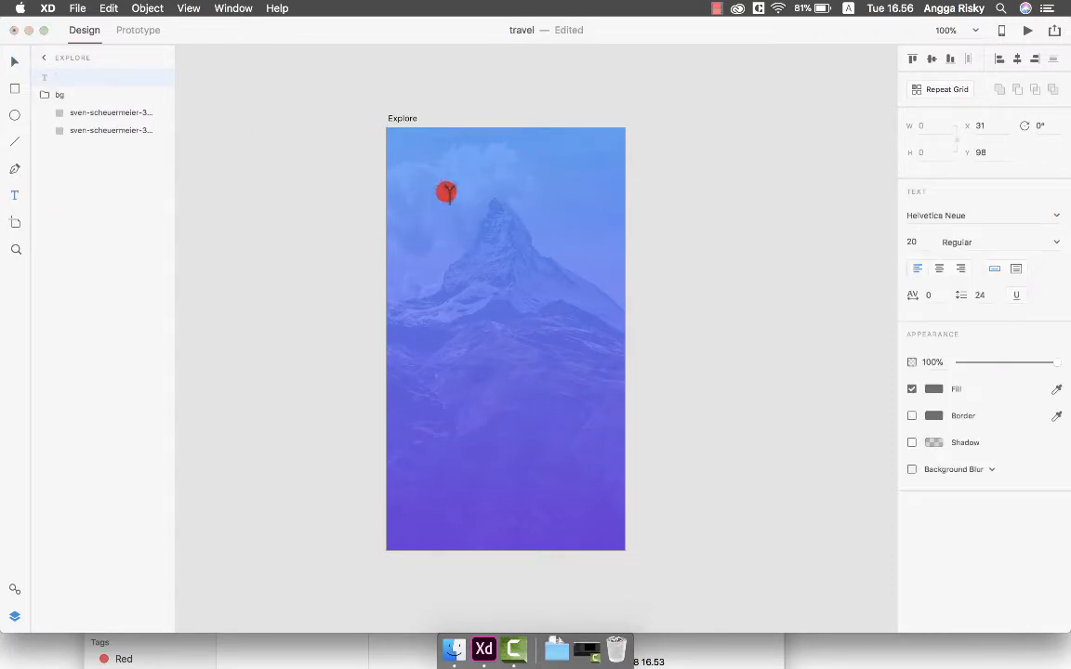
pyautogui.write('Discover')
pyautogui.press('Escape')
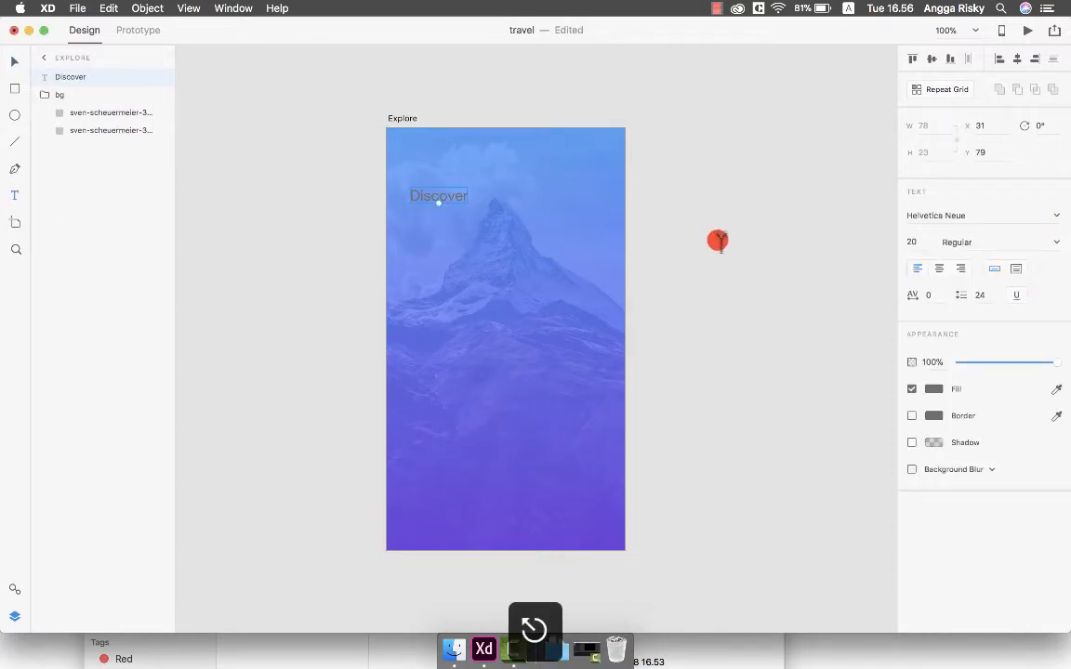
# Step: Set the Discover text's font to Montserrat and its fill to white, #FFFFFF
pyautogui.click(939, 213)
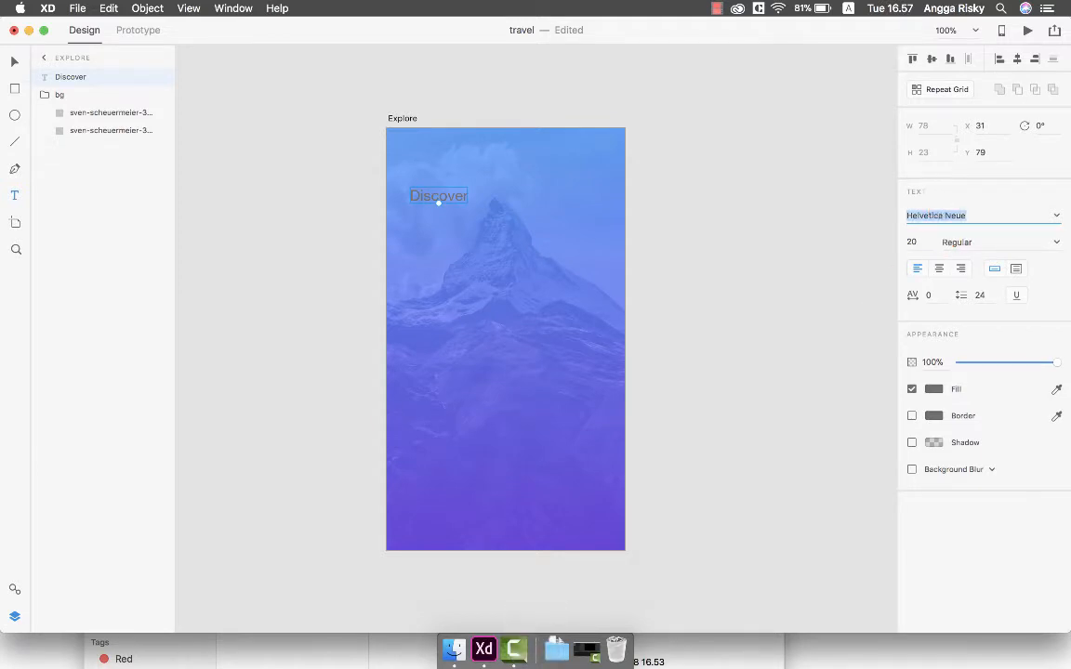
pyautogui.write('Montserrat')
pyautogui.press('Return')
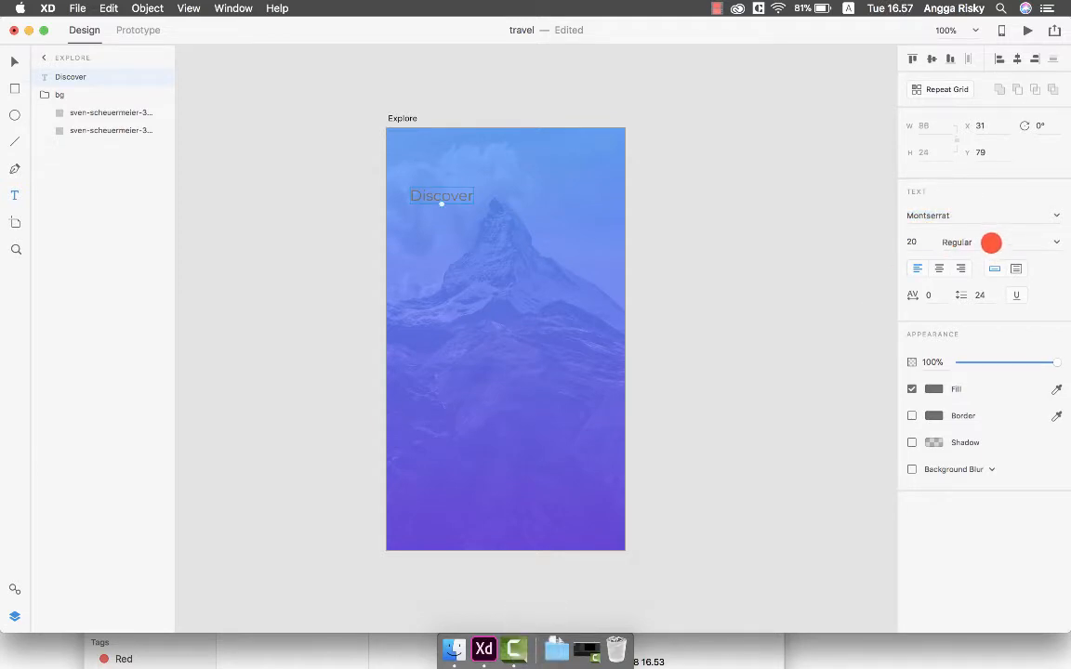
pyautogui.click(988, 242)
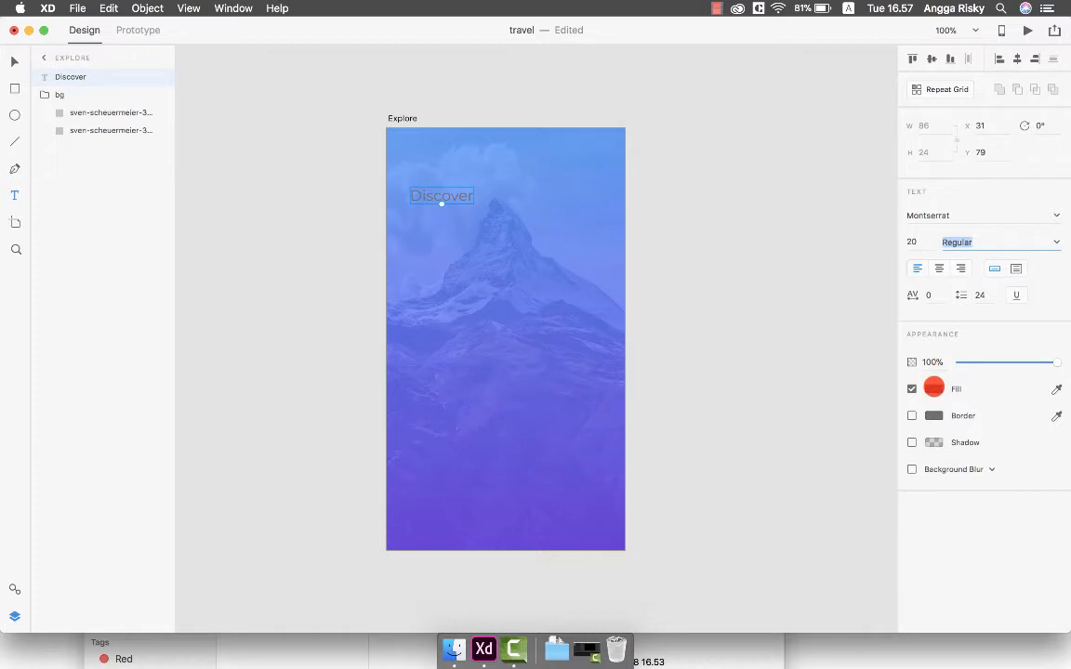
pyautogui.click(934, 388)
pyautogui.moveTo(793, 355); pyautogui.dragTo(717, 260)
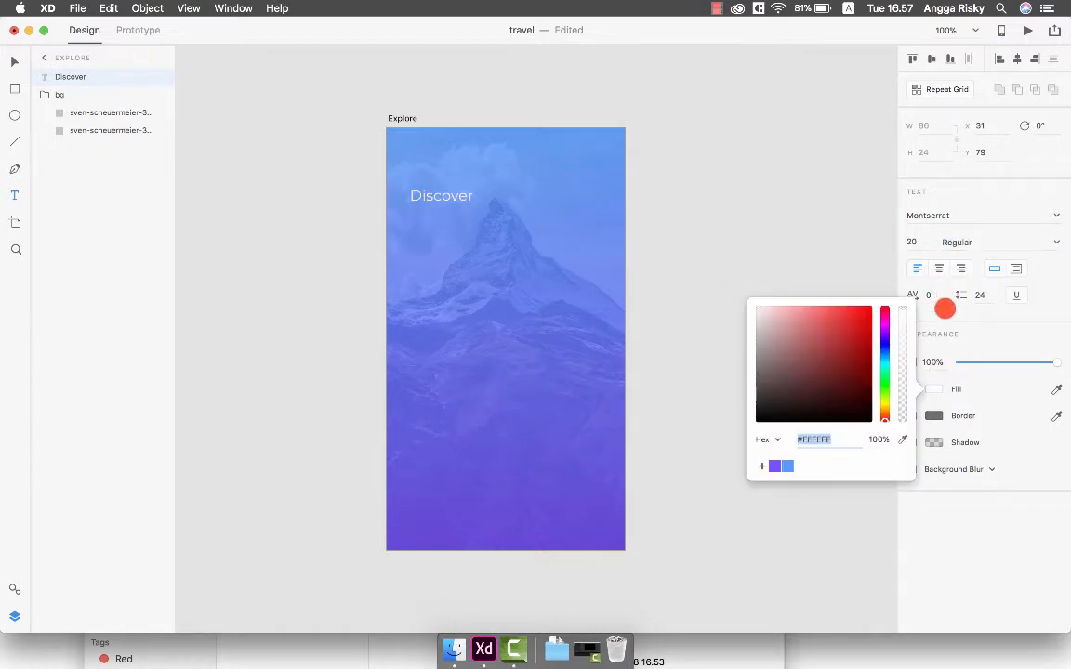
pyautogui.click(917, 370)
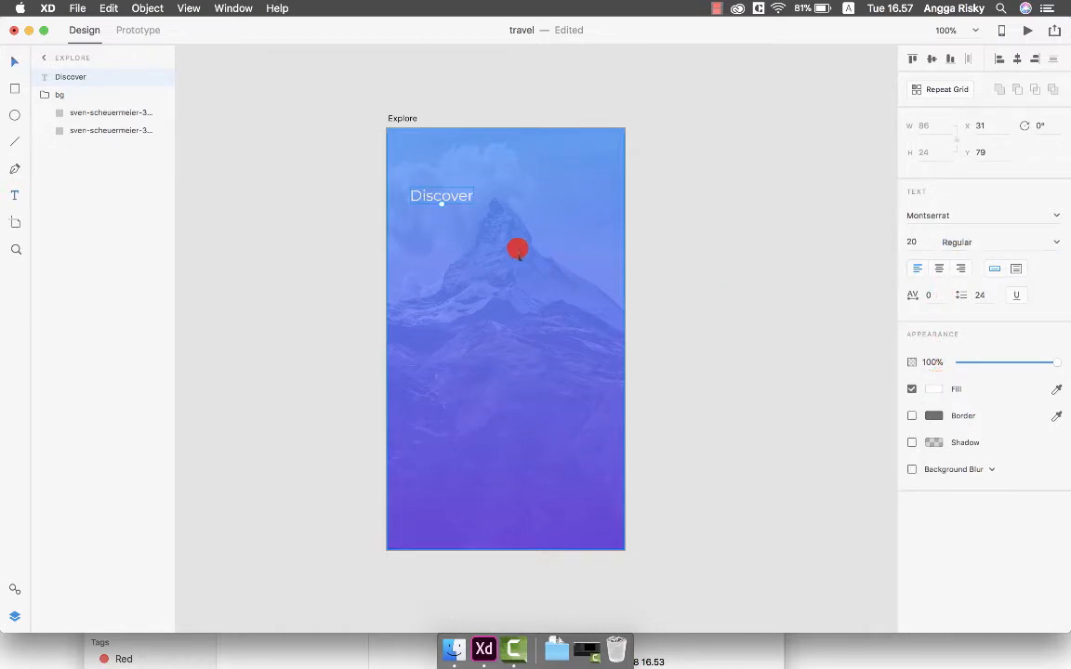
# Step: Duplicate the Discover text, place the copy below the original at Y 109, and change its wording to "Sydney, Australia"
pyautogui.press('super+d')
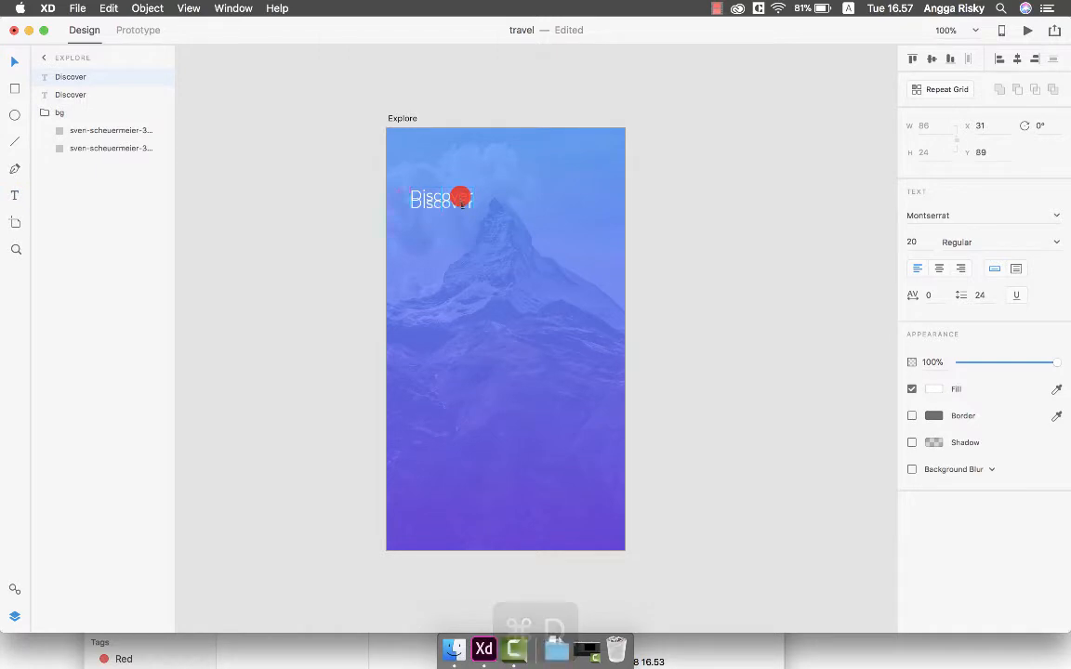
pyautogui.moveTo(461, 196); pyautogui.dragTo(449, 221)
pyautogui.doubleClick(449, 220)
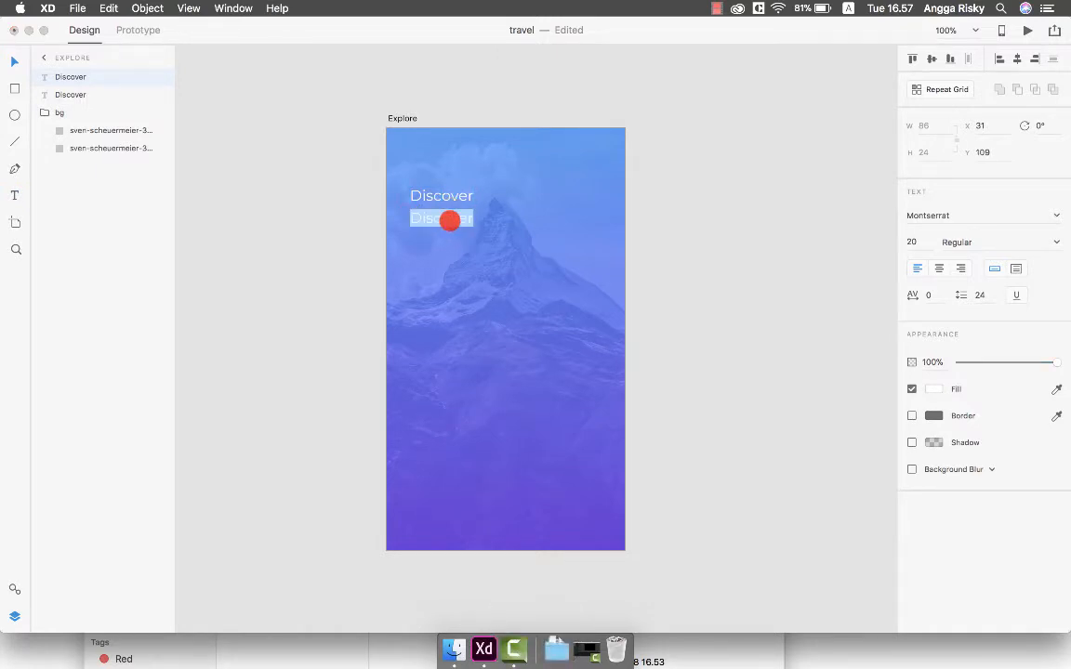
pyautogui.write('Sydney, Au')
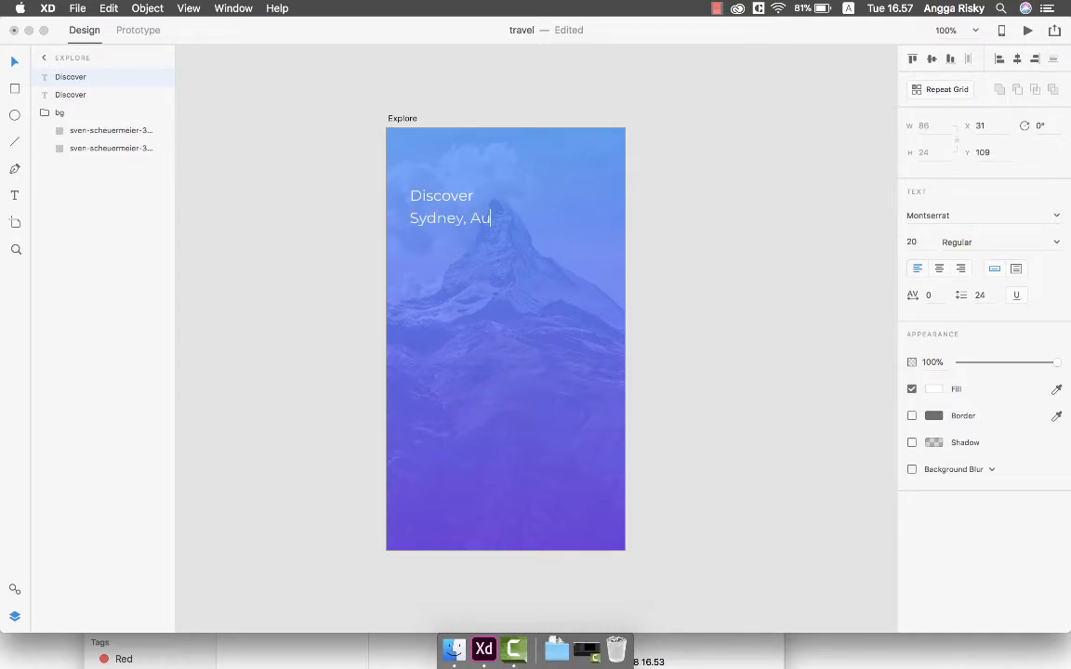
pyautogui.write('stralia')
pyautogui.press('Escape')
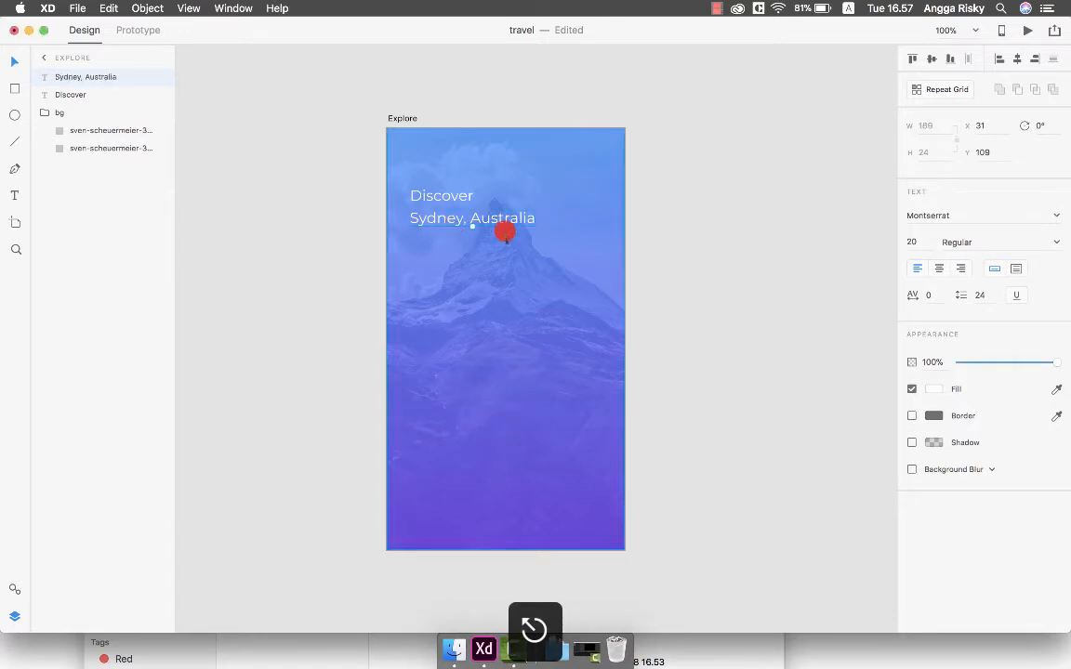
# Step: Set the Sydney, Australia text's weight to Medium and its size to 28
pyautogui.click(983, 240)
pyautogui.write('Medium')
pyautogui.press('Return')
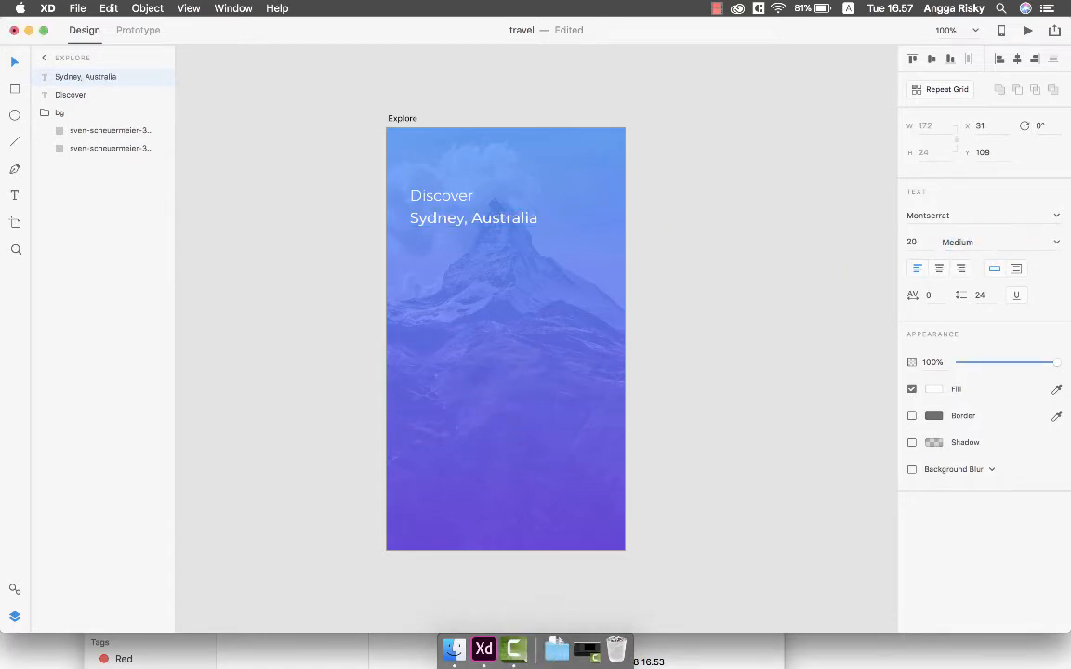
pyautogui.click(914, 242)
pyautogui.press('Return')
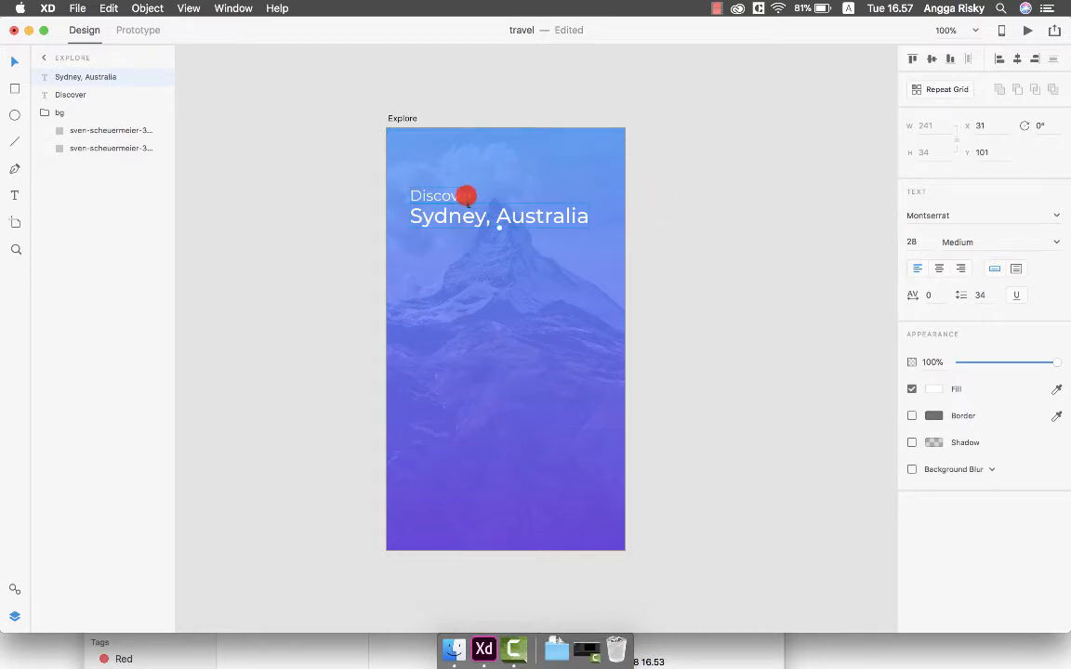
# Step: Adjust the gap below Discover by nudging the Sydney, Australia text down to Y 107
pyautogui.click(465, 196)
pyautogui.click(463, 213)
pyautogui.hotkey('alt', 'shift', 'Down')
pyautogui.hotkey('alt', 'shift', 'Down')
pyautogui.hotkey('alt', 'shift', 'Down')
pyautogui.hotkey('alt', 'shift', 'Down')
pyautogui.hotkey('alt', 'shift', 'Down')
pyautogui.hotkey('alt', 'shift', 'Down')
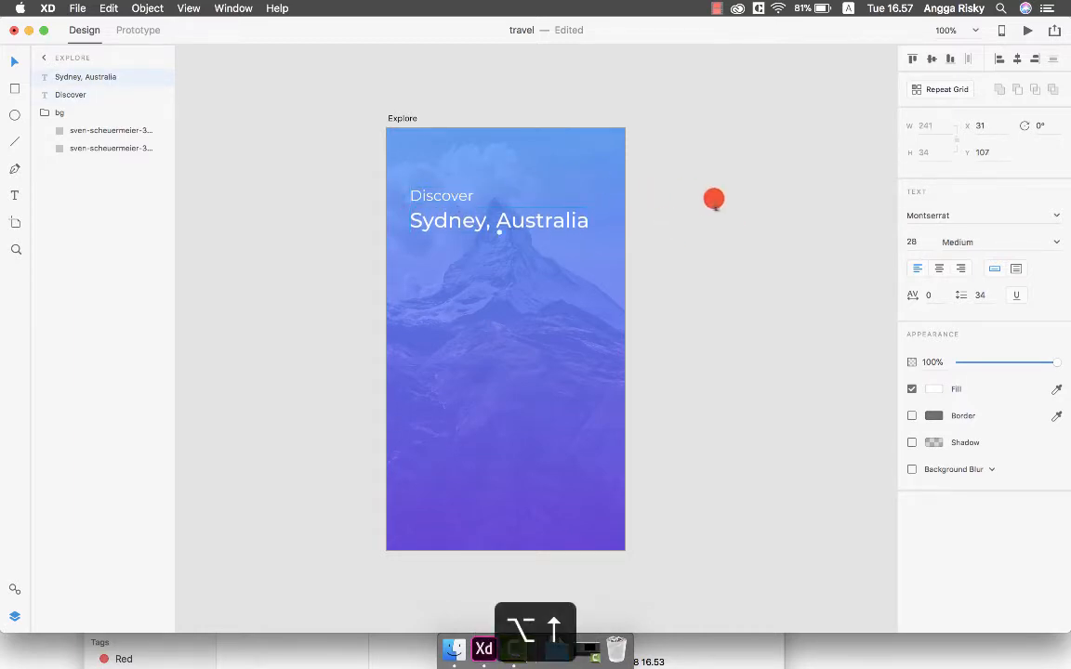
# Step: Group the Discover and Sydney, Australia texts
pyautogui.click(712, 198)
pyautogui.click(443, 193)
pyautogui.keyDown('shift'); pyautogui.click(447, 223); pyautogui.keyUp('shift')
pyautogui.press('super+g')
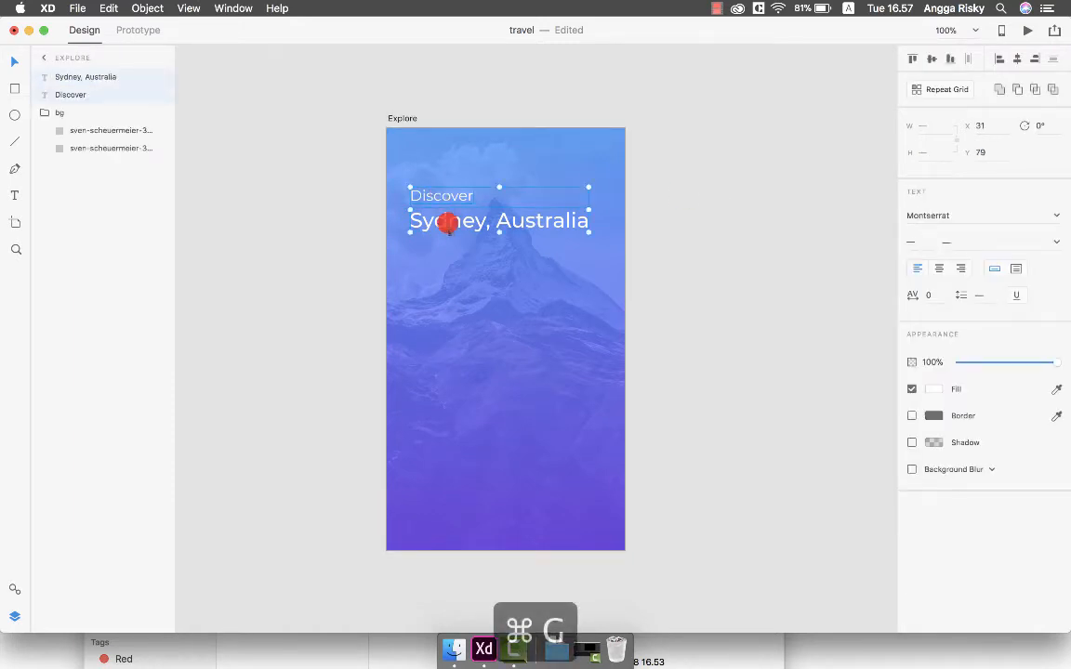
# Step: Move the heading text group near the artboard's upper left corner, at X 16 and Y 30
pyautogui.moveTo(434, 197); pyautogui.dragTo(411, 135)
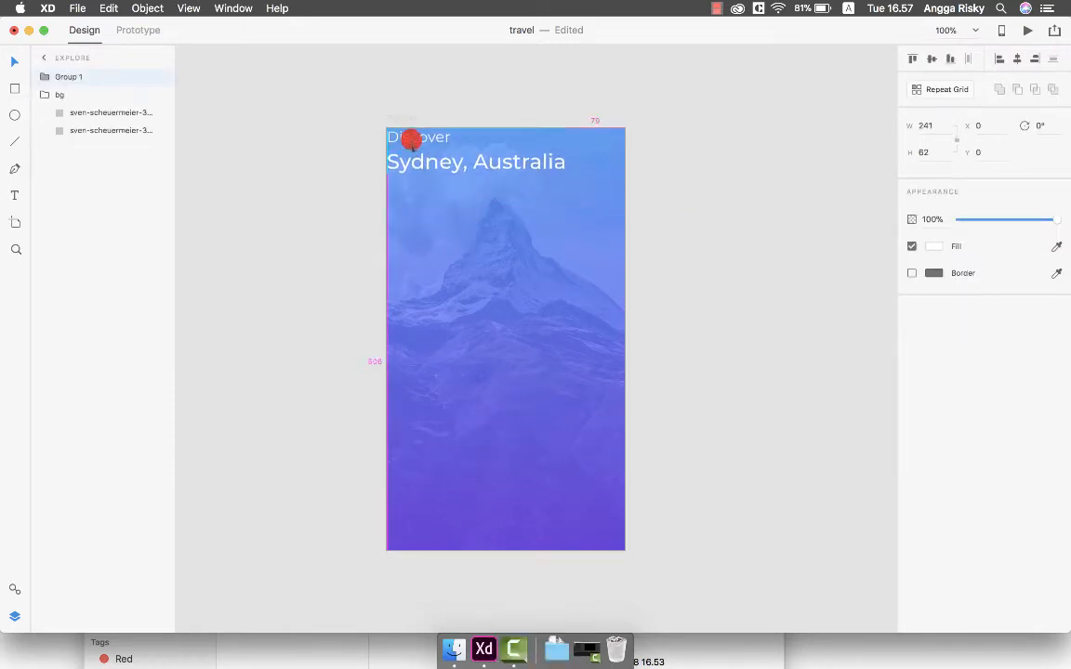
pyautogui.hotkey('alt', 'shift', 'Down')
pyautogui.hotkey('alt', 'shift', 'Down')
pyautogui.hotkey('alt', 'shift', 'Down')
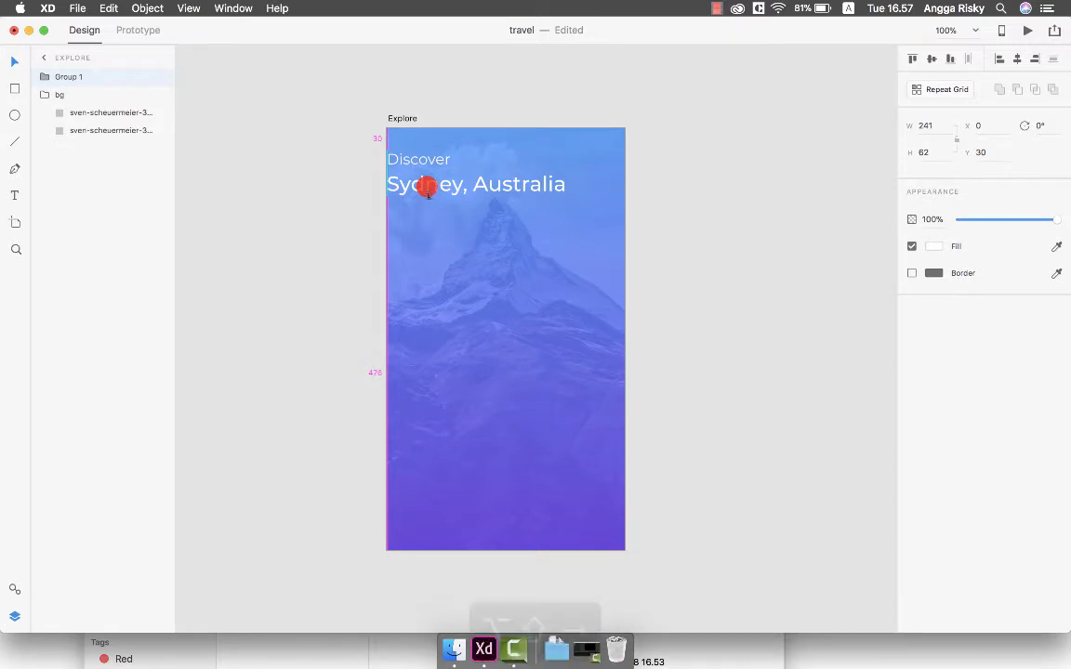
pyautogui.hotkey('alt', 'shift', 'Right')
pyautogui.hotkey('alt', 'Right')
pyautogui.hotkey('alt', 'Right')
pyautogui.hotkey('alt', 'Right')
pyautogui.hotkey('alt', 'Right')
pyautogui.hotkey('alt', 'Right')
pyautogui.hotkey('alt', 'Right')
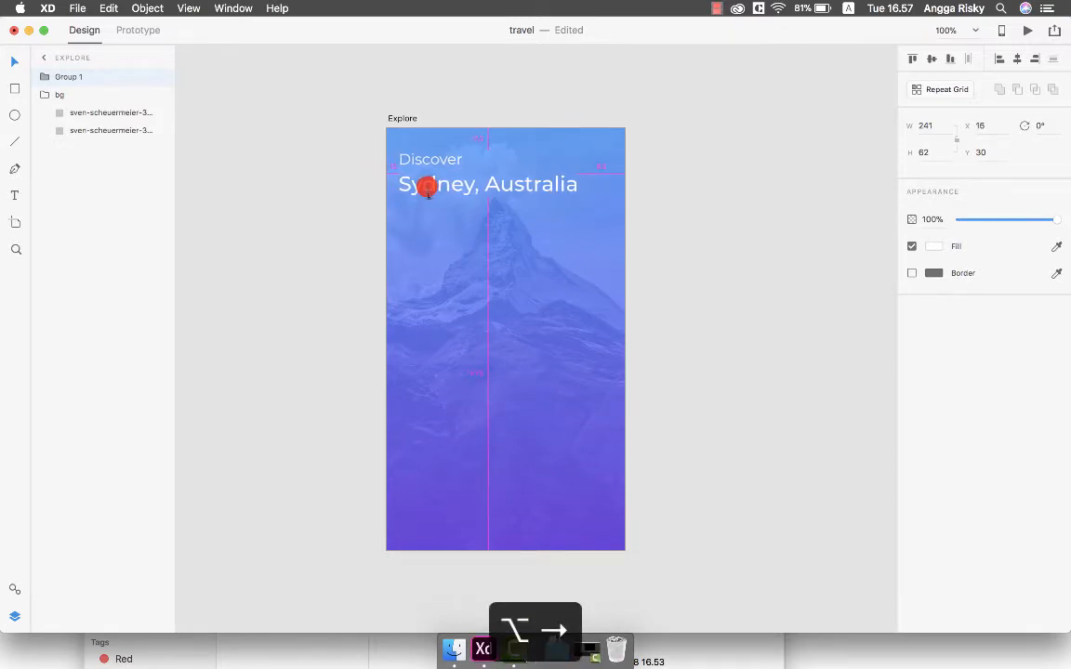
pyautogui.click(670, 204)
pyautogui.scroll(-2, 670, 205)
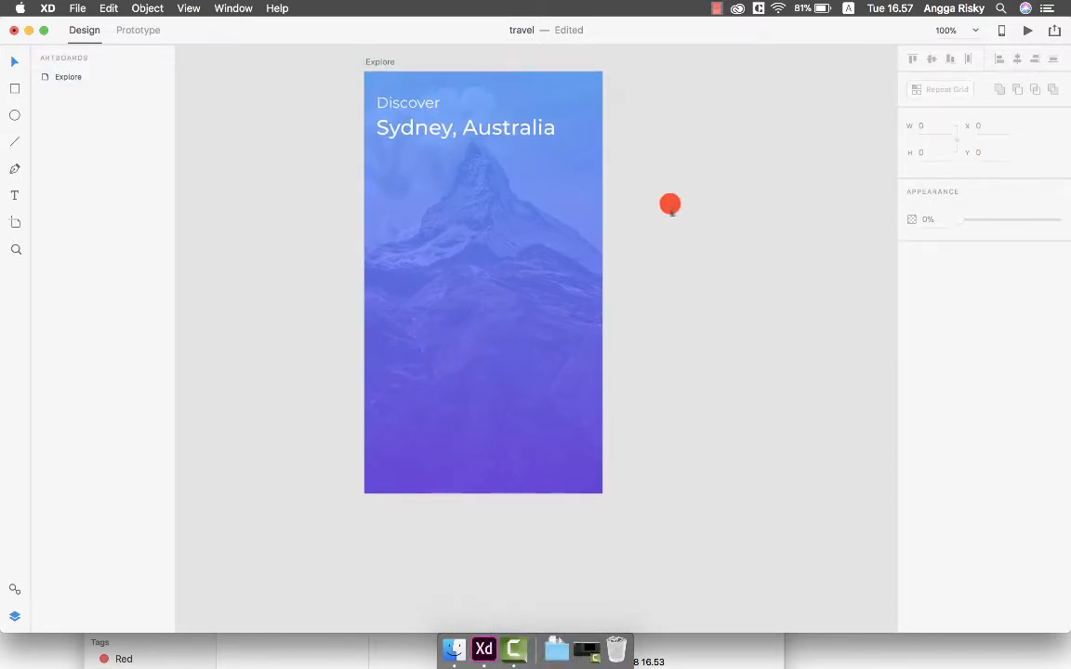
# Step: Save the travel document with the repositioned heading group
pyautogui.scroll(2, 670, 205)
pyautogui.scroll(1, 670, 204)
pyautogui.press('super+s')
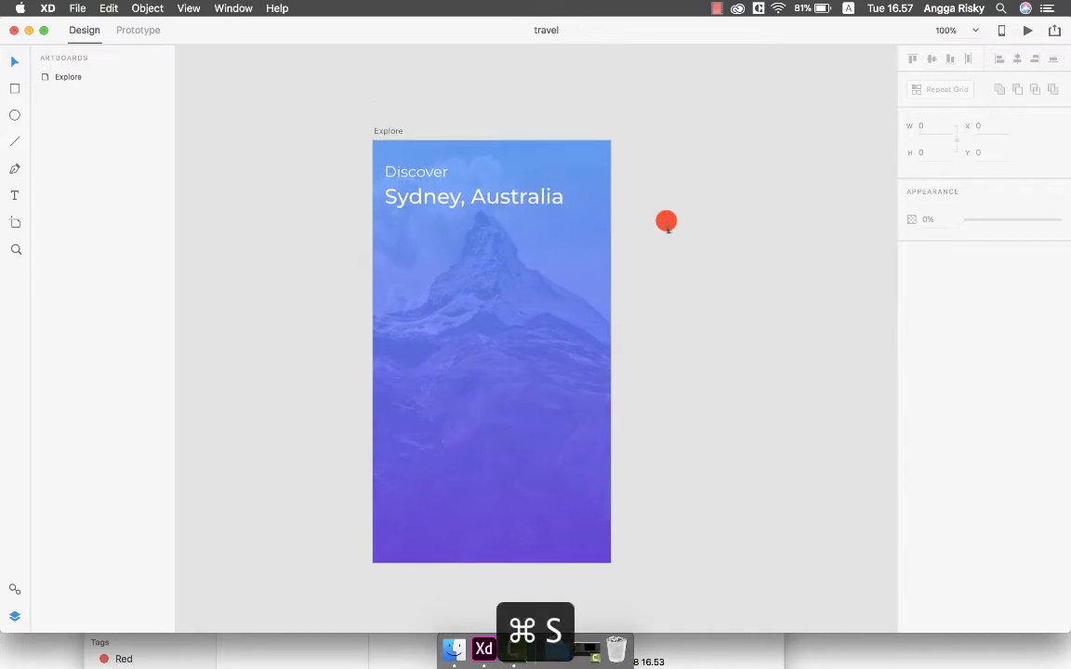
# Step: Raise the opacity of the gradient overlay rectangle inside the bg group to 100%
pyautogui.hscroll(-2, 665, 221)
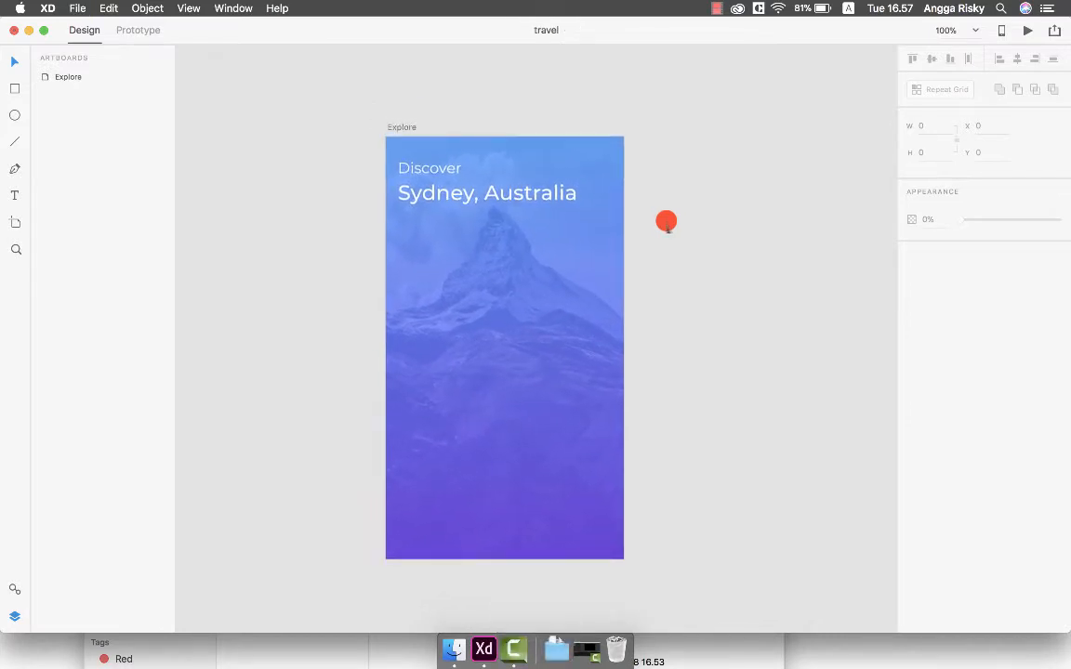
pyautogui.scroll(2, 666, 221)
pyautogui.hscroll(2, 666, 221)
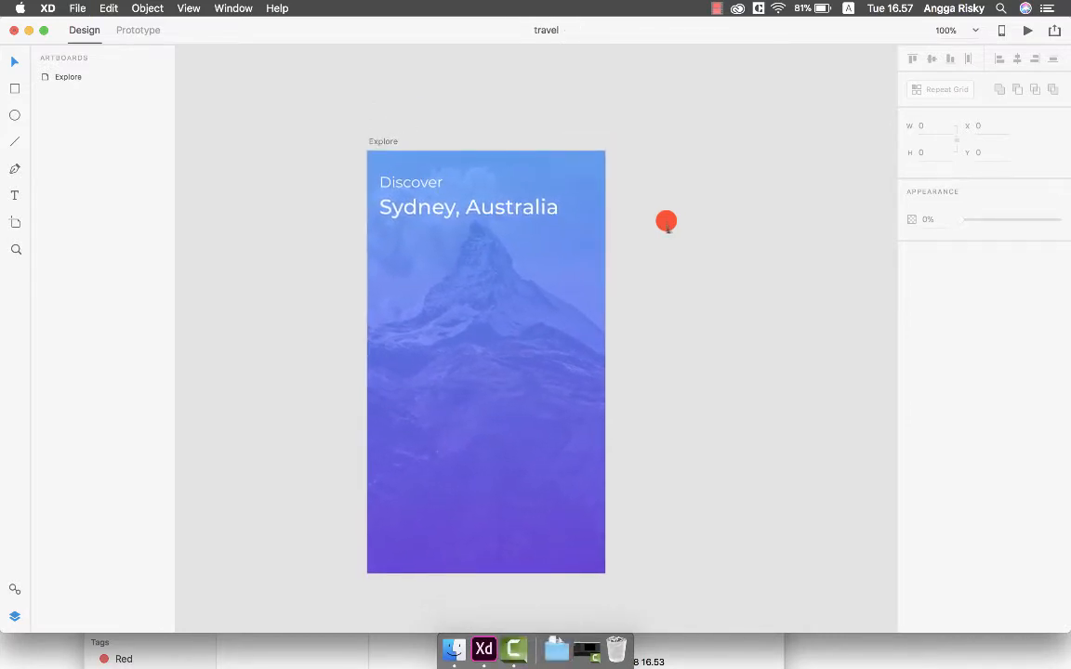
pyautogui.hscroll(-1, 666, 221)
pyautogui.hscroll(2, 666, 222)
pyautogui.click(565, 323)
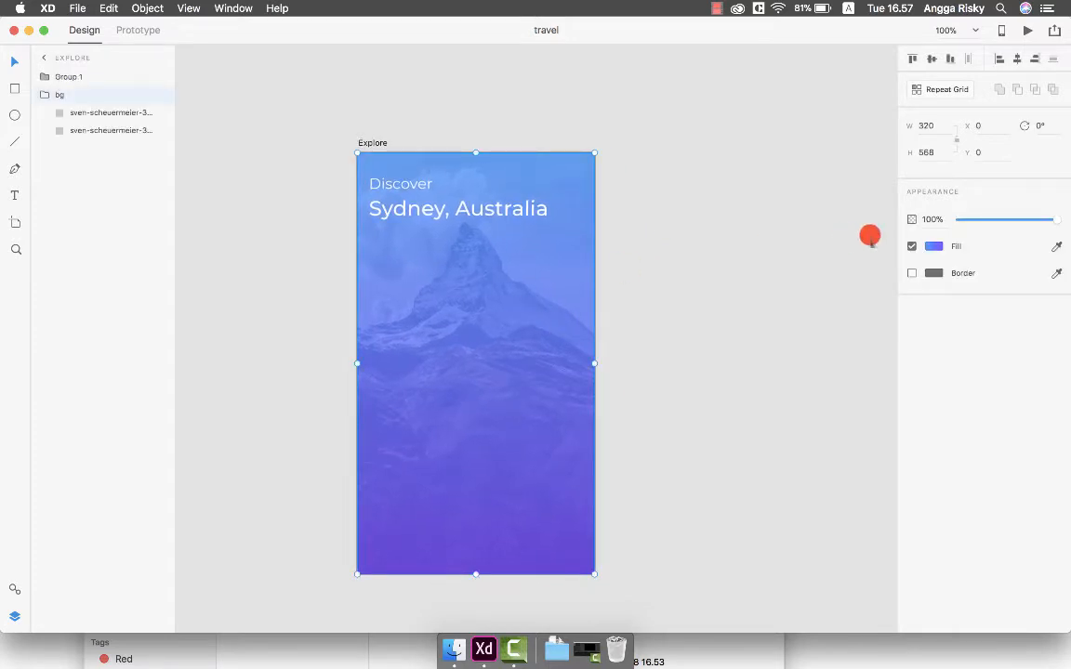
pyautogui.click(932, 244)
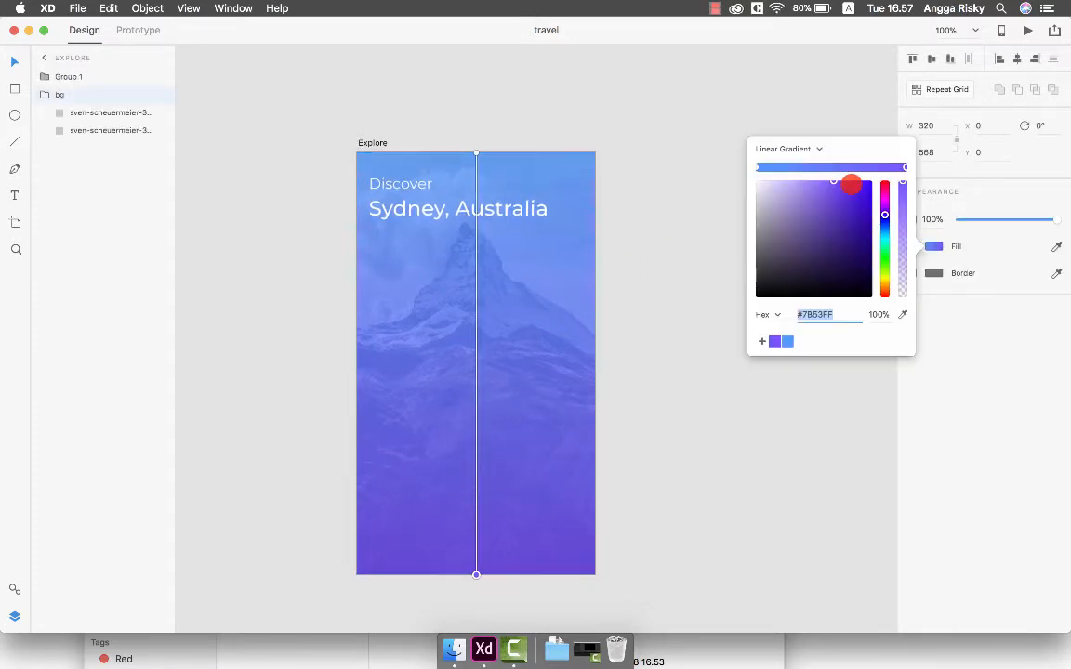
pyautogui.click(510, 231)
pyautogui.doubleClick(510, 232)
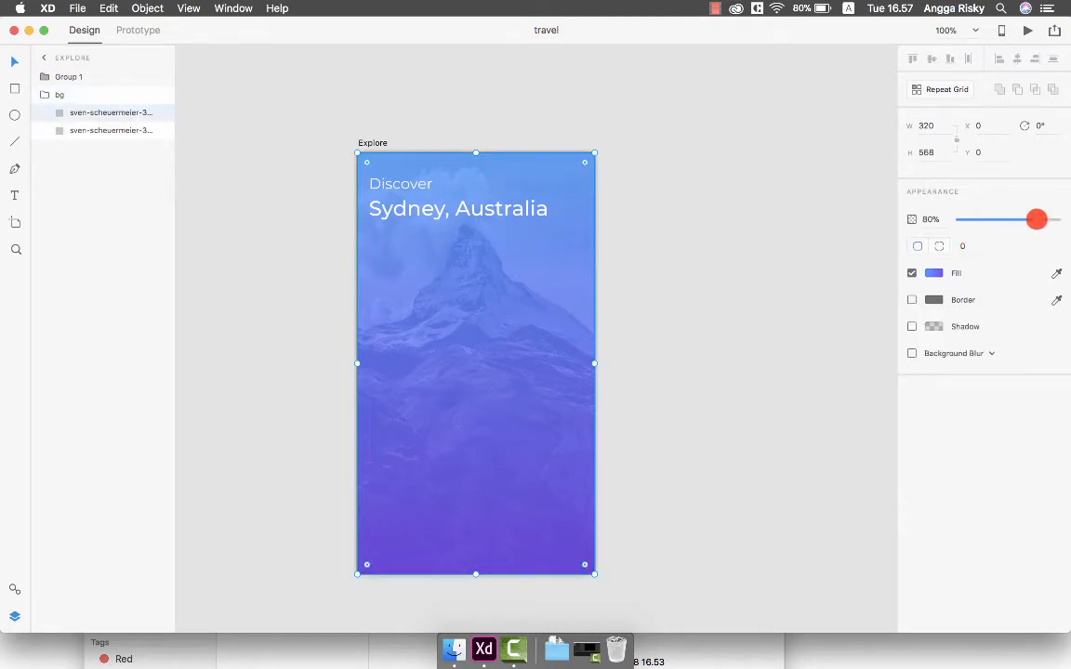
pyautogui.moveTo(1035, 219); pyautogui.dragTo(1057, 219)
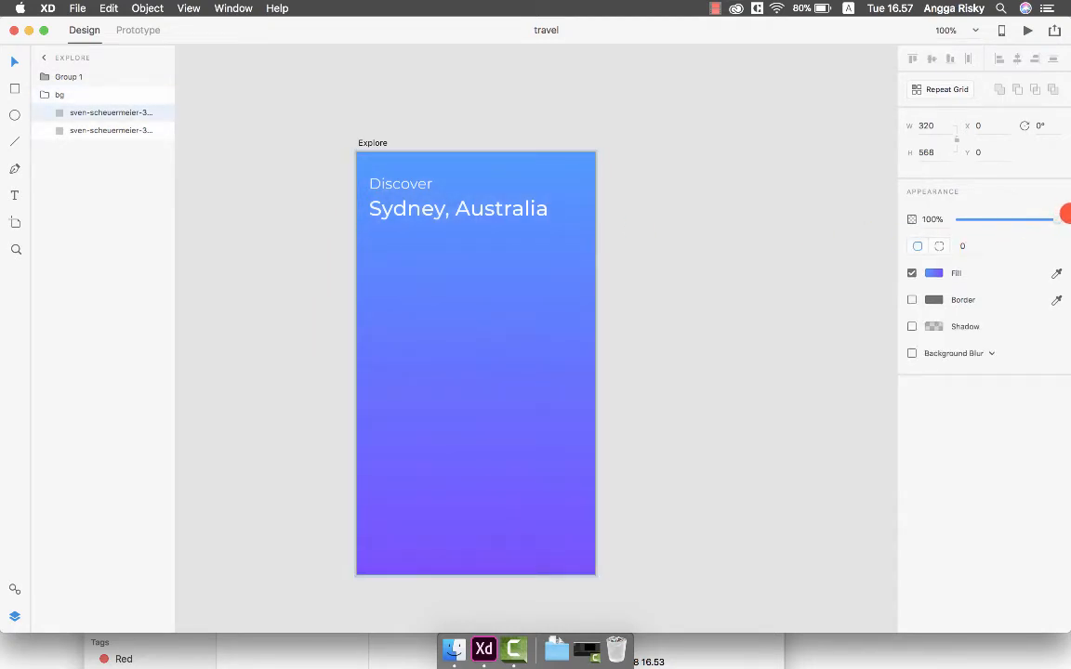
# Step: Lower the alpha of the overlay gradient's blue upper stop (#539CFF) to 89%
pyautogui.click(934, 272)
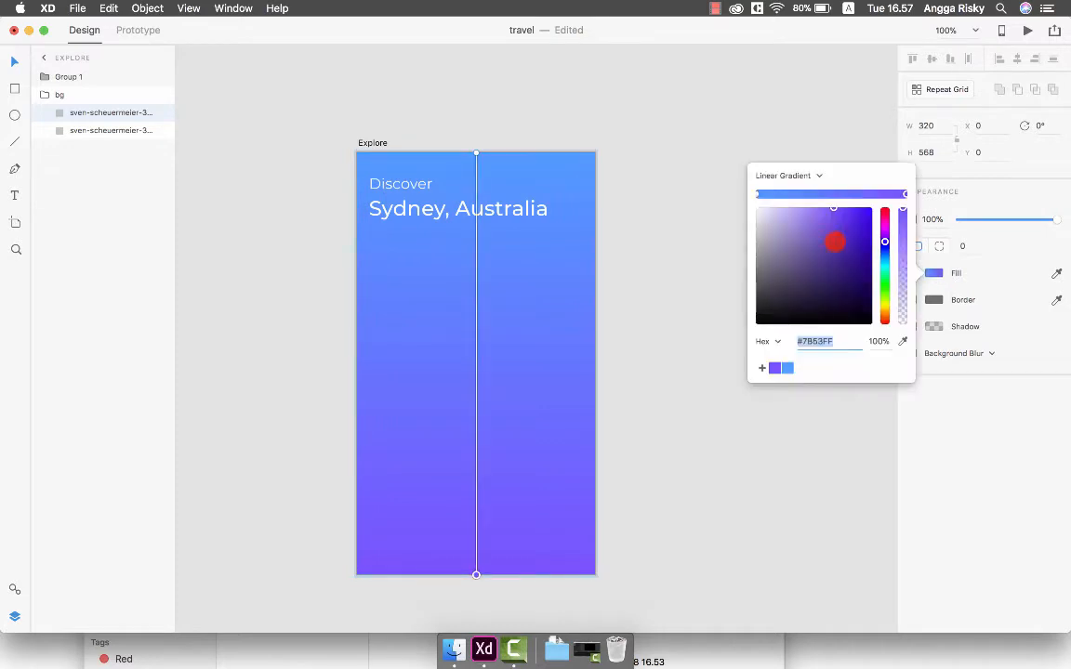
pyautogui.click(905, 194)
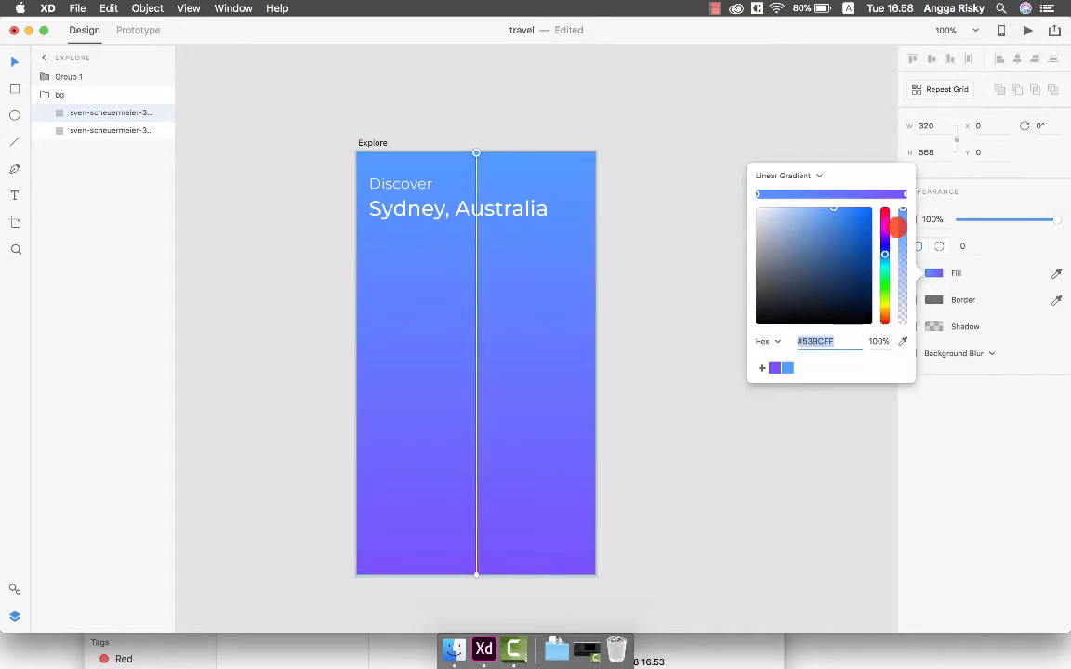
pyautogui.moveTo(903, 211); pyautogui.dragTo(903, 224)
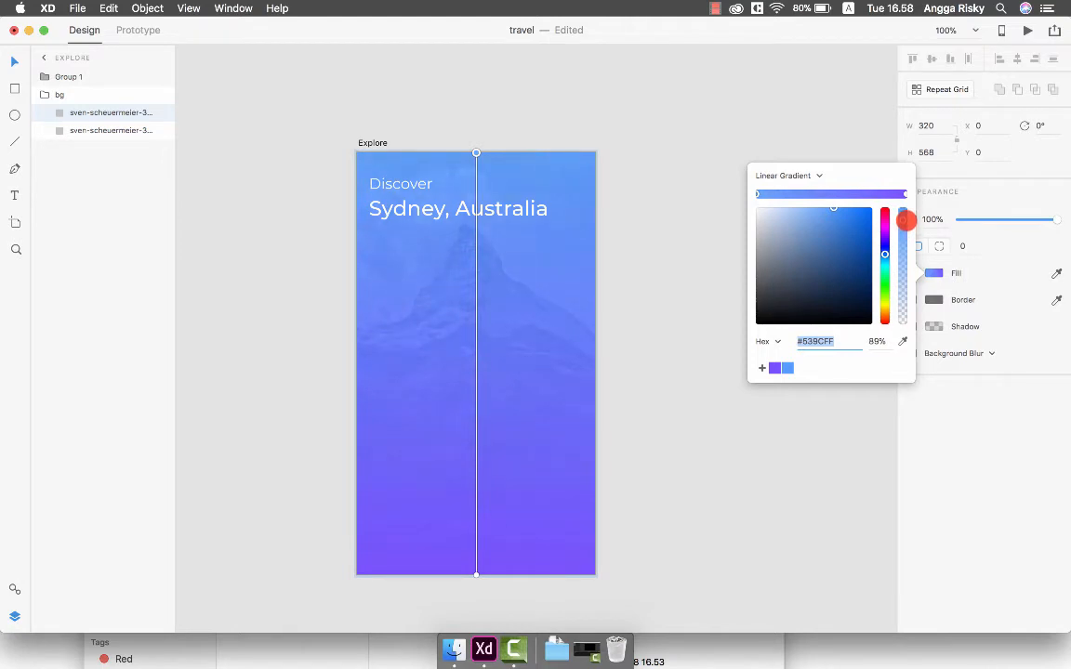
pyautogui.click(609, 213)
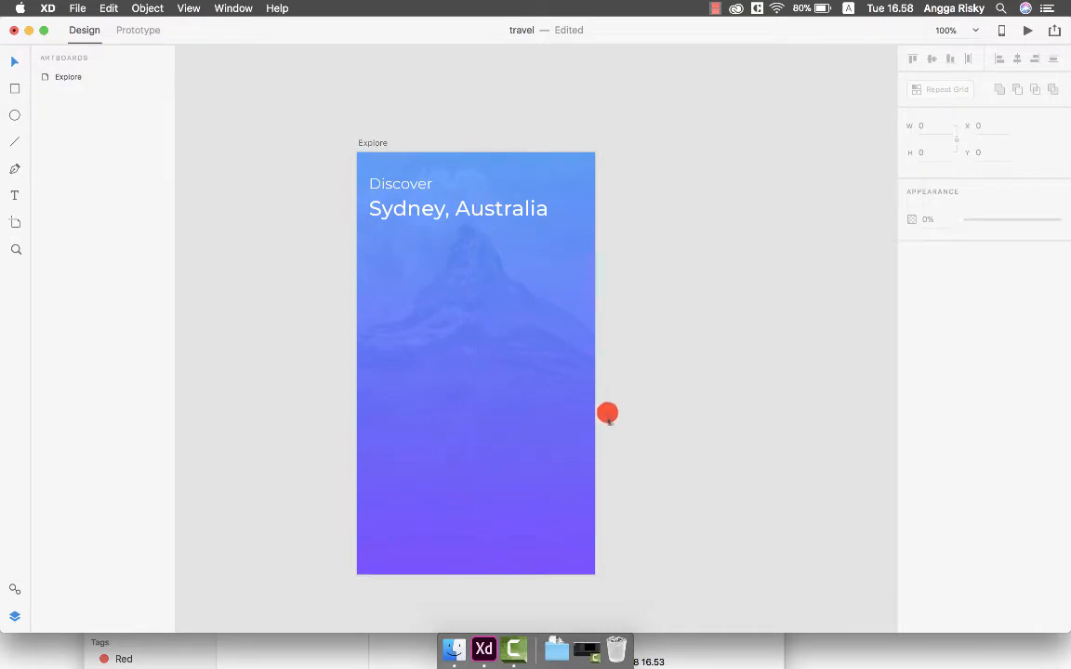
# Step: Shorten the background gradient by raising its purple end point to about two thirds of the way down the artboard
pyautogui.scroll(-3, 607, 411)
pyautogui.scroll(1, 553, 372)
pyautogui.scroll(4, 486, 440)
pyautogui.click(486, 406)
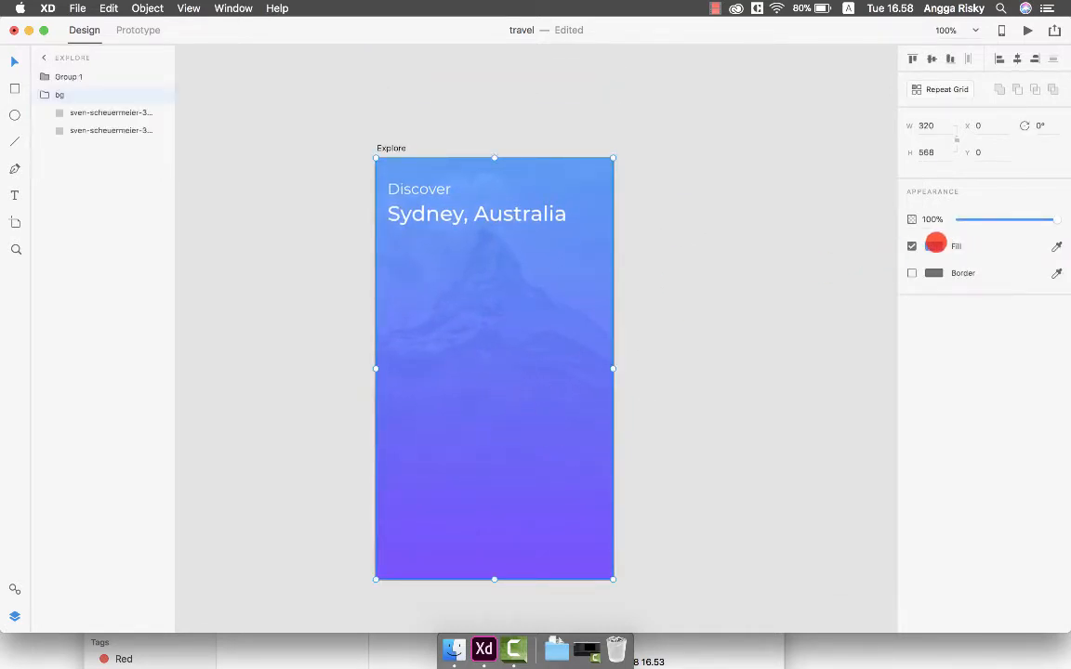
pyautogui.click(934, 246)
pyautogui.moveTo(904, 169); pyautogui.dragTo(858, 169)
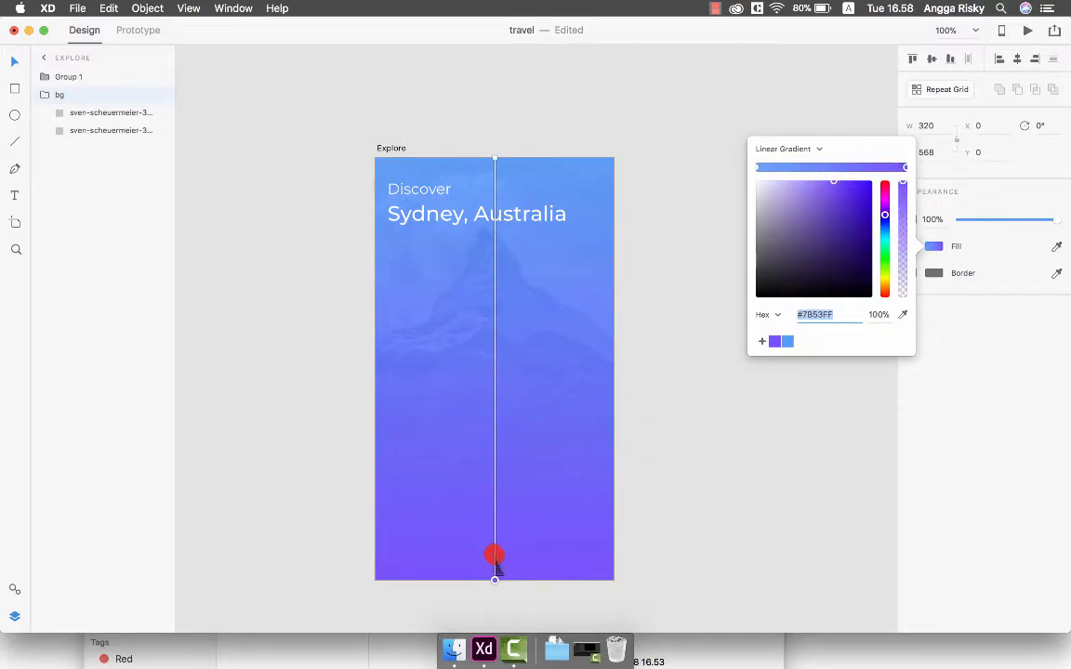
pyautogui.moveTo(493, 582); pyautogui.dragTo(497, 442)
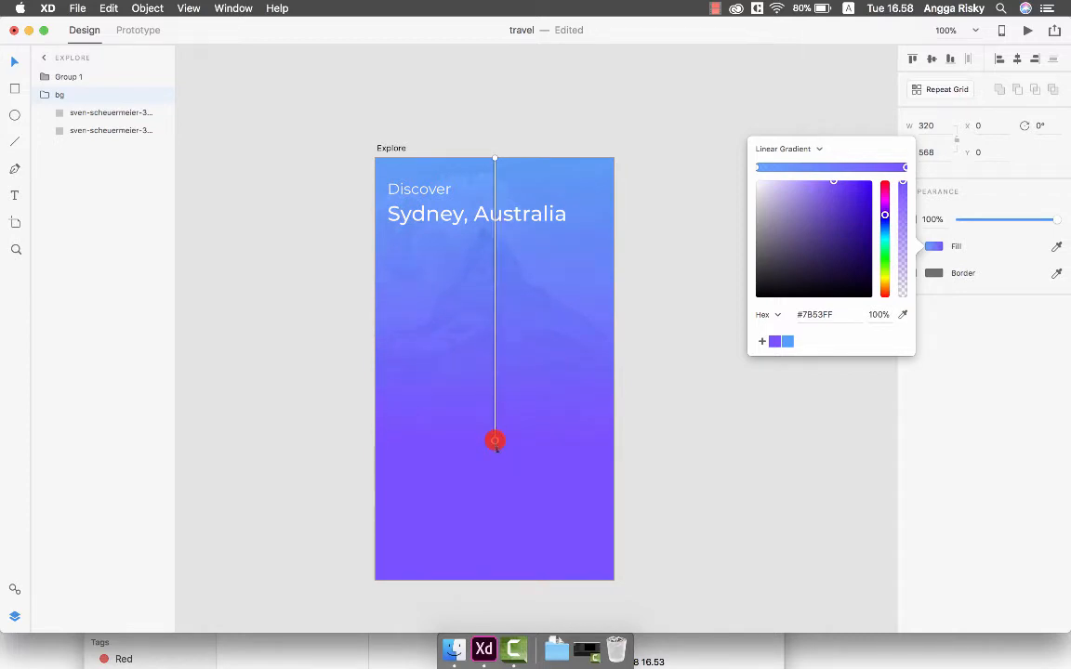
pyautogui.click(677, 378)
pyautogui.hscroll(-2, 651, 376)
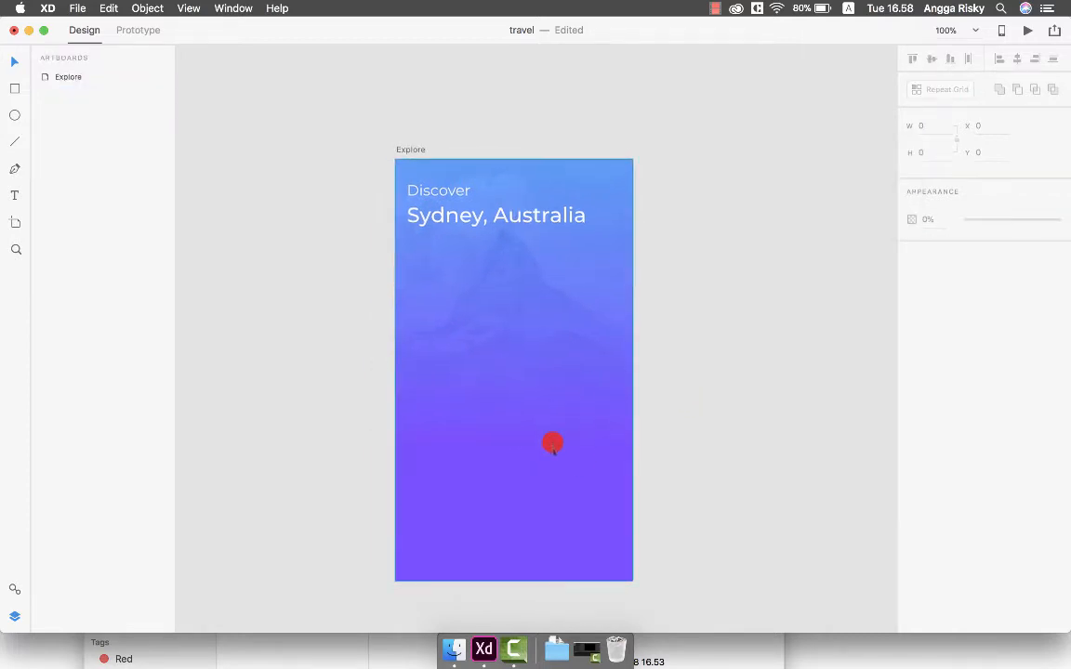
pyautogui.hscroll(3, 598, 425)
pyautogui.click(531, 402)
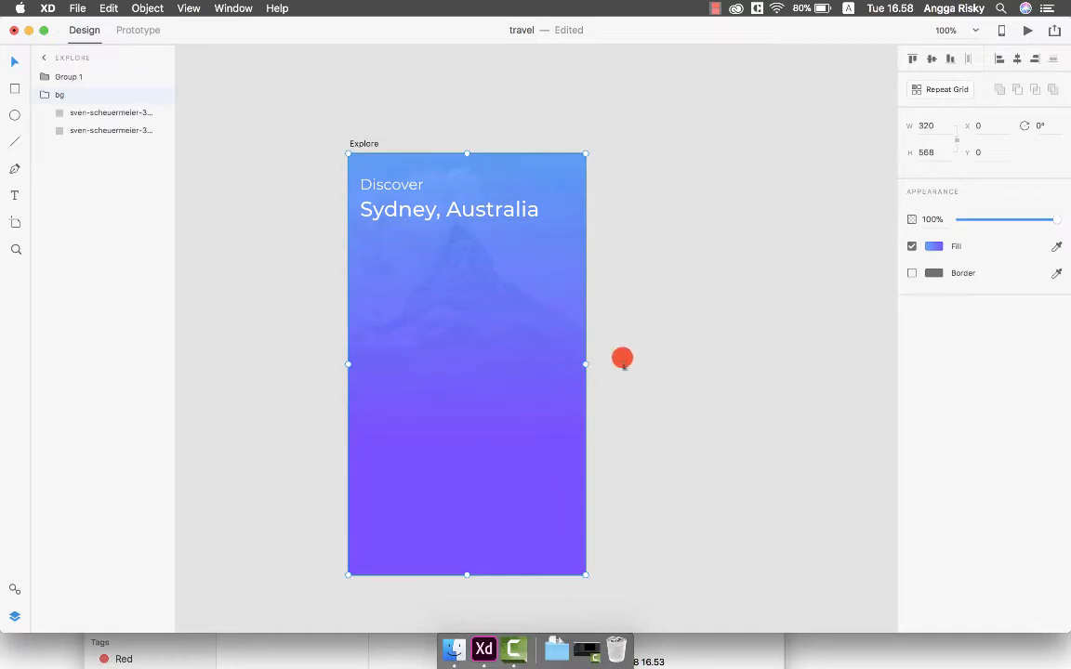
pyautogui.hscroll(-2, 622, 358)
pyautogui.click(645, 335)
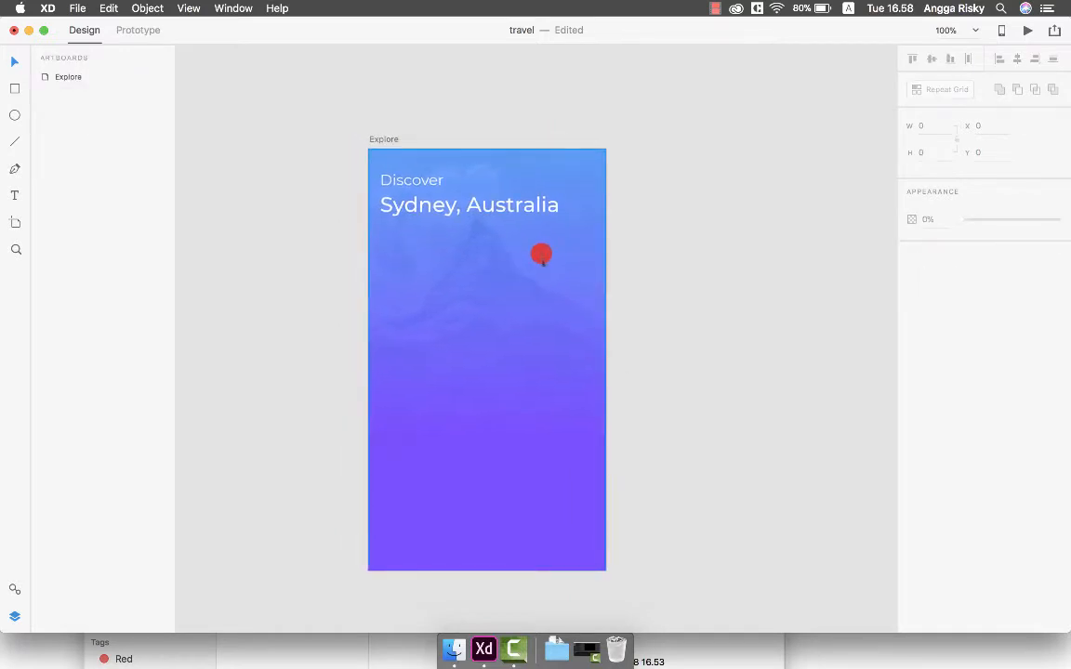
# Step: Save the travel document with the adjusted background gradient
pyautogui.press('super+s')
pyautogui.scroll(-2, 683, 210)
pyautogui.hscroll(-1, 683, 210)
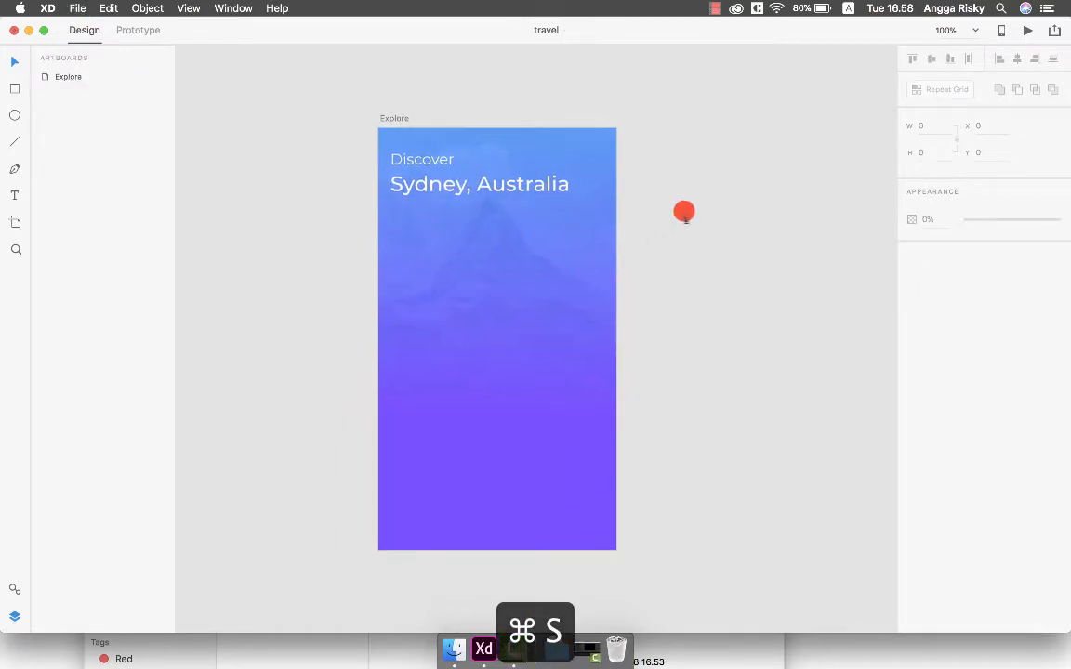
pyautogui.scroll(1, 683, 211)
pyautogui.hscroll(-1, 684, 211)
pyautogui.click(519, 196)
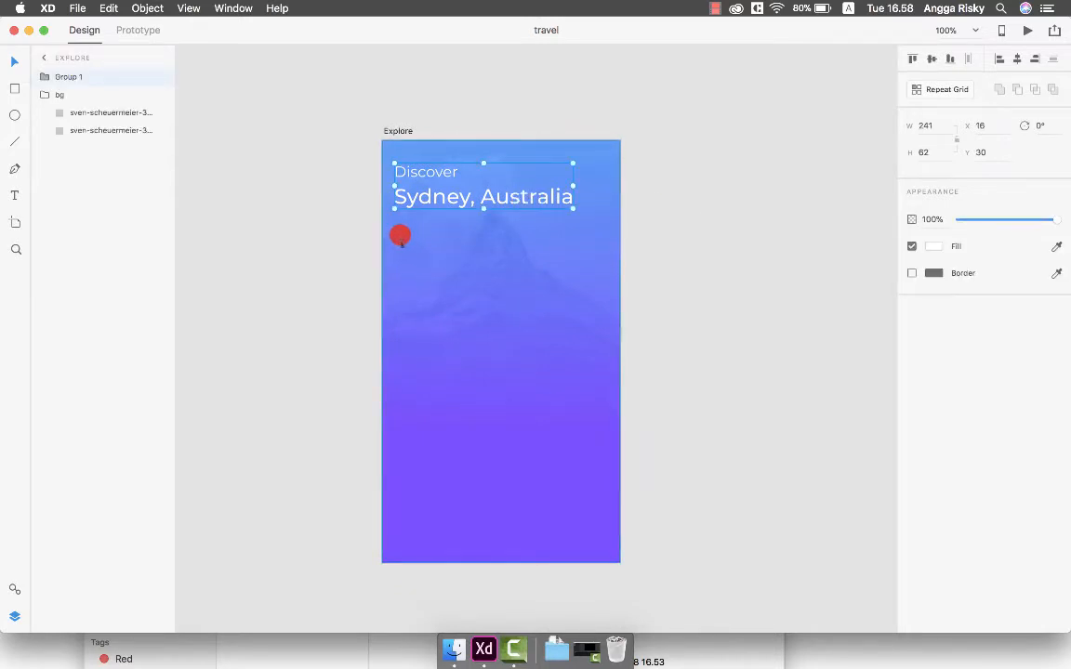
pyautogui.click(295, 195)
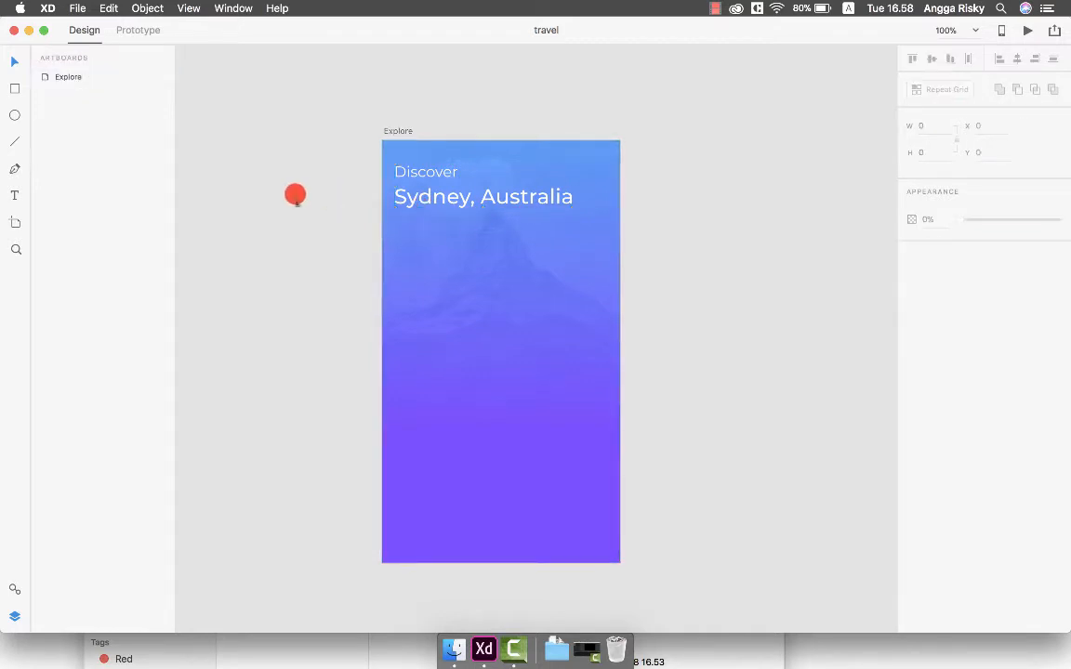
# Step: Add the text Featured below the Sydney, Australia heading and set its size to 16
pyautogui.click(15, 196)
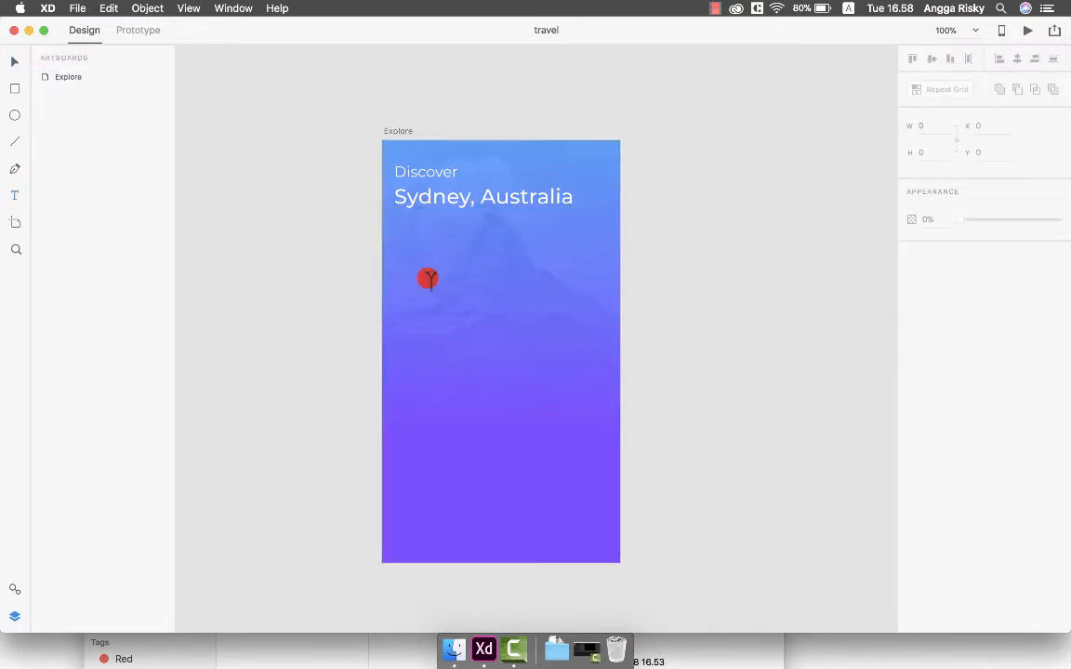
pyautogui.click(424, 268)
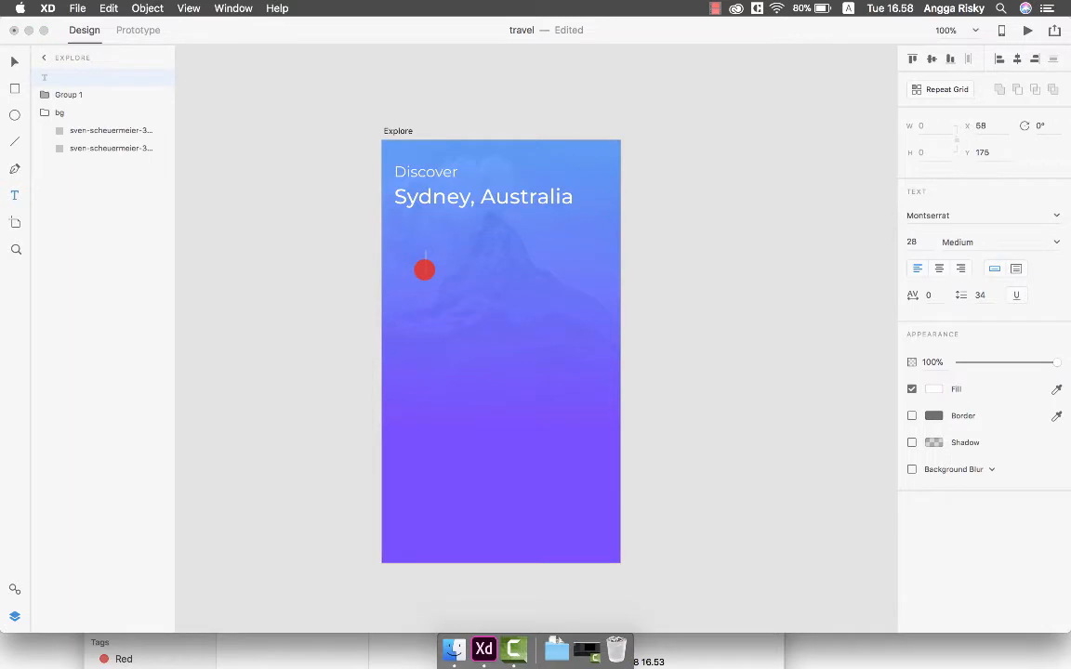
pyautogui.write('Featured')
pyautogui.press('Escape')
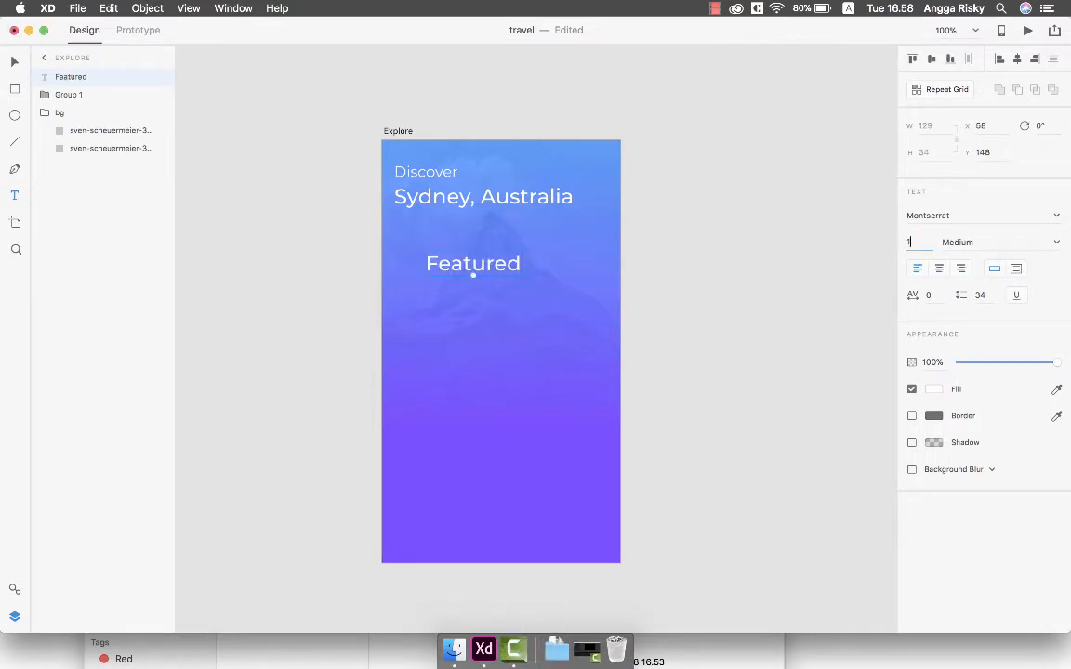
pyautogui.press('Return')
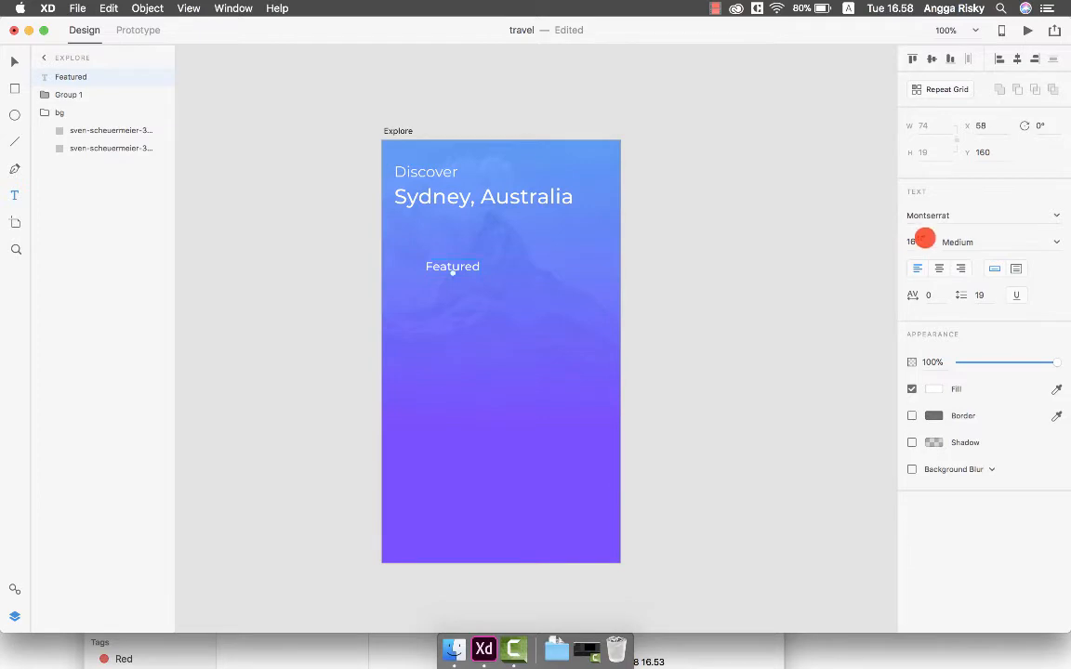
# Step: Align the Featured text with the heading's left edge, placing it at X 16 and Y 142
pyautogui.moveTo(448, 266); pyautogui.dragTo(420, 253)
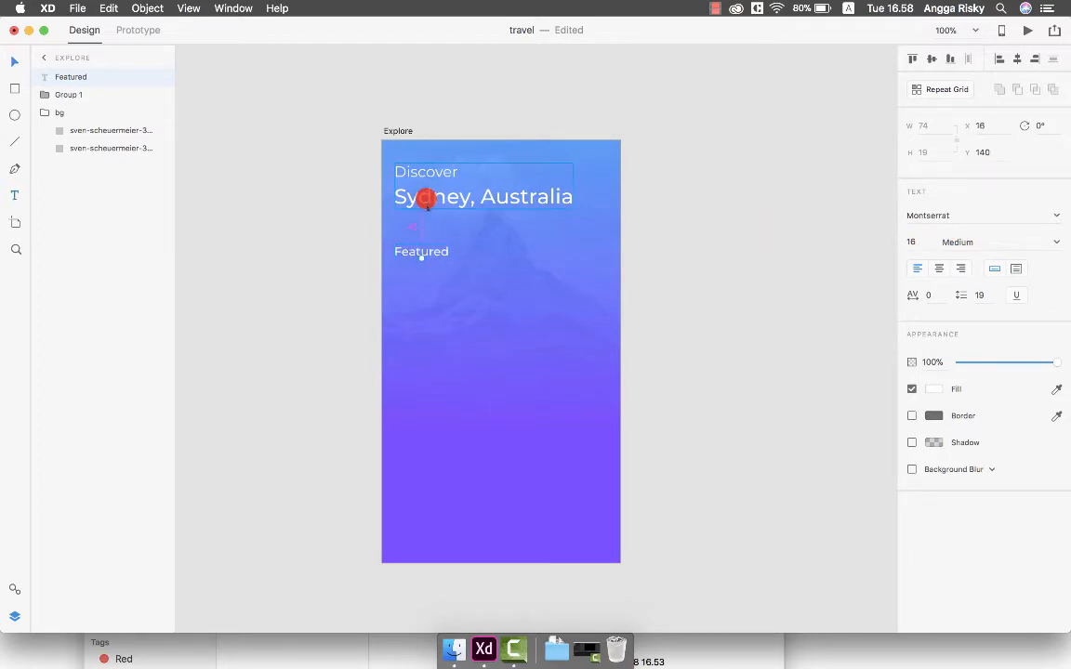
pyautogui.hotkey('alt', 'Down')
pyautogui.hotkey('alt', 'Down')
pyautogui.scroll(2, 428, 205)
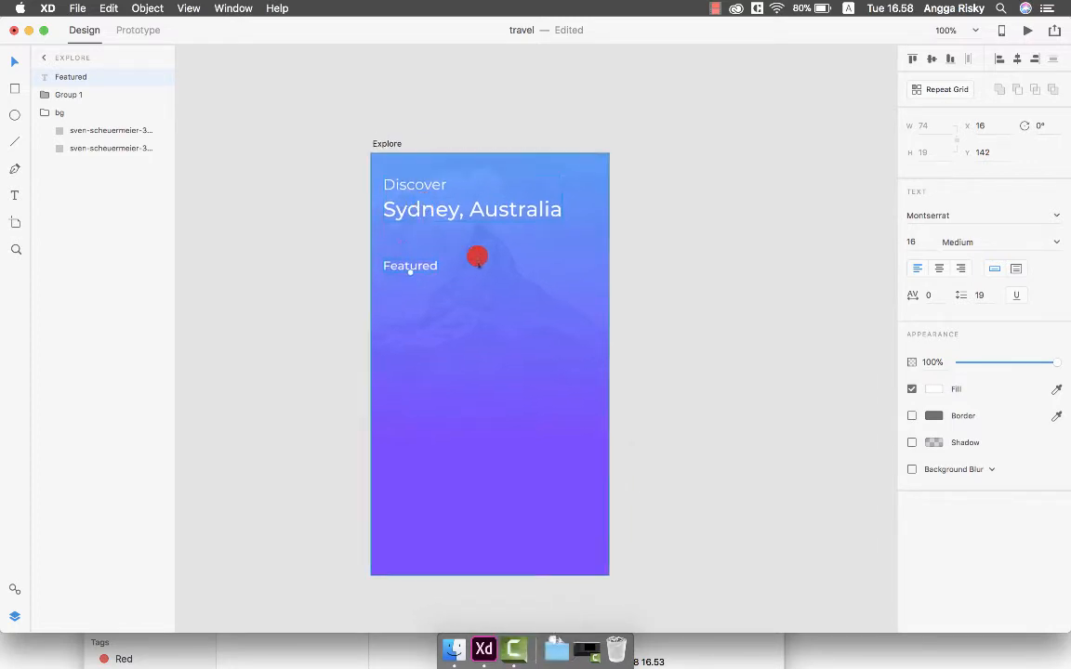
# Step: Duplicate the Featured text and shift the copy right along the same line to X 106
pyautogui.press('super+d')
pyautogui.hotkey('shift', 'Right')
pyautogui.hotkey('shift', 'Right')
pyautogui.hotkey('shift', 'Right')
pyautogui.hotkey('shift', 'Right')
pyautogui.hotkey('shift', 'Right')
pyautogui.hotkey('shift', 'Right')
pyautogui.hotkey('shift', 'Right')
pyautogui.hotkey('shift', 'Right')
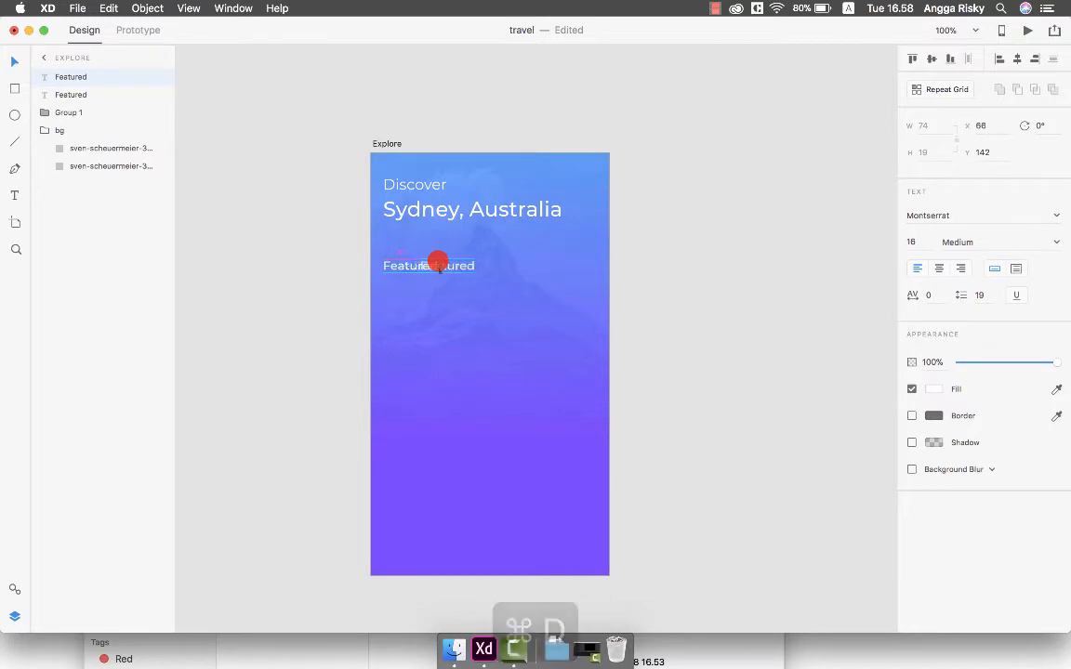
# Step: Change the wording of the duplicated Featured text to Newest
pyautogui.press('Return')
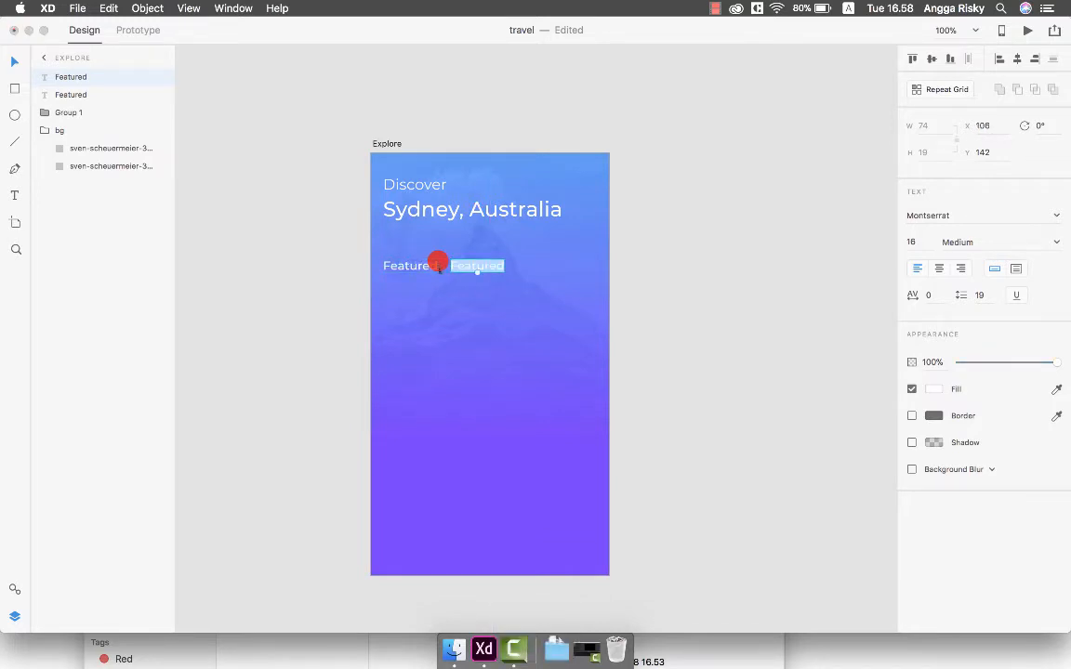
pyautogui.press('BackSpace')
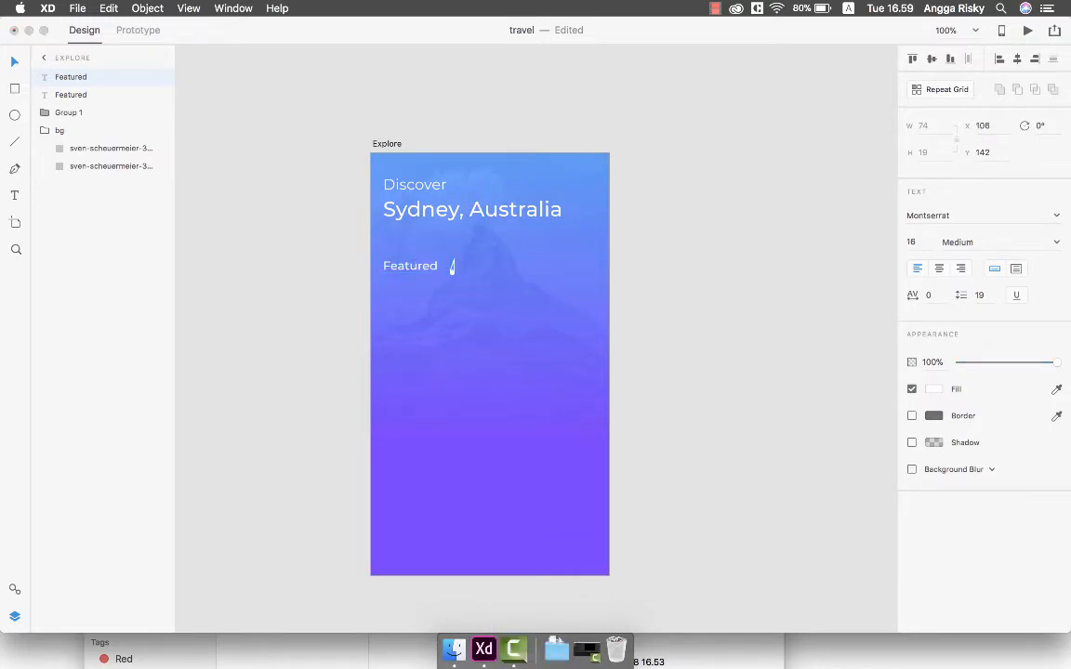
pyautogui.write('Newest')
pyautogui.press('Escape')
# Step: Set the Newest text's weight to Regular and its opacity to 50%
pyautogui.click(976, 241)
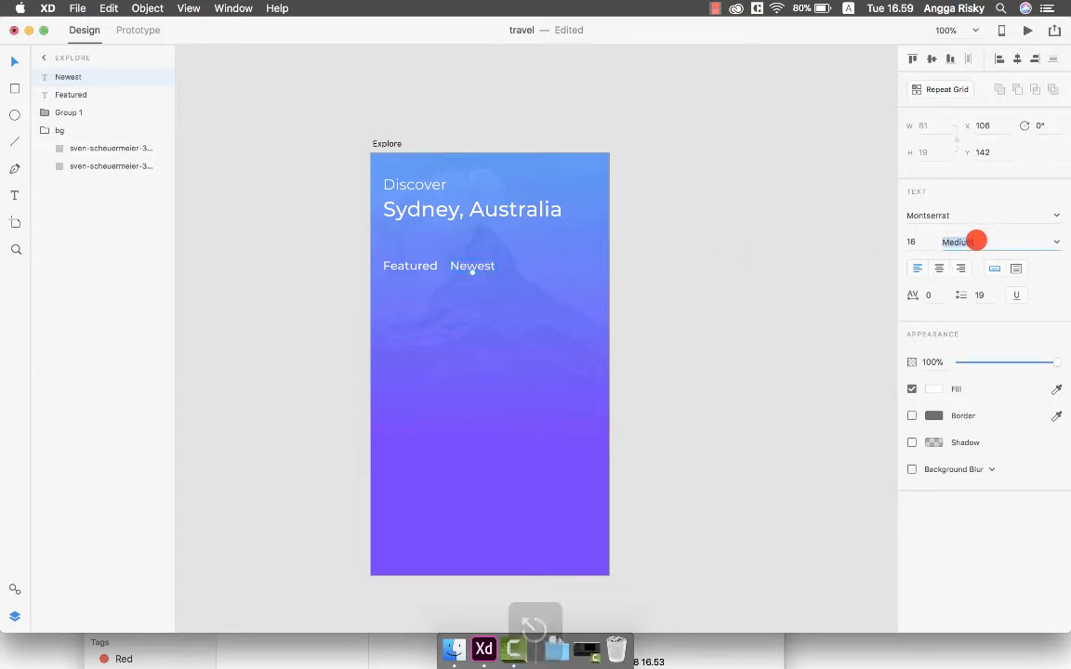
pyautogui.write('L')
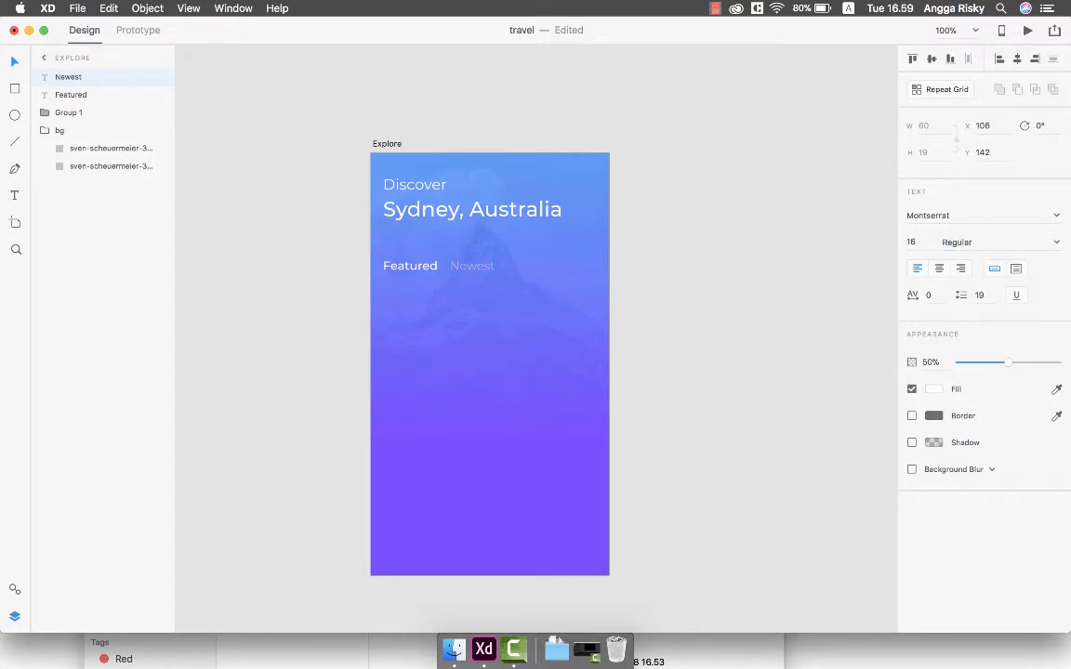
pyautogui.click(652, 298)
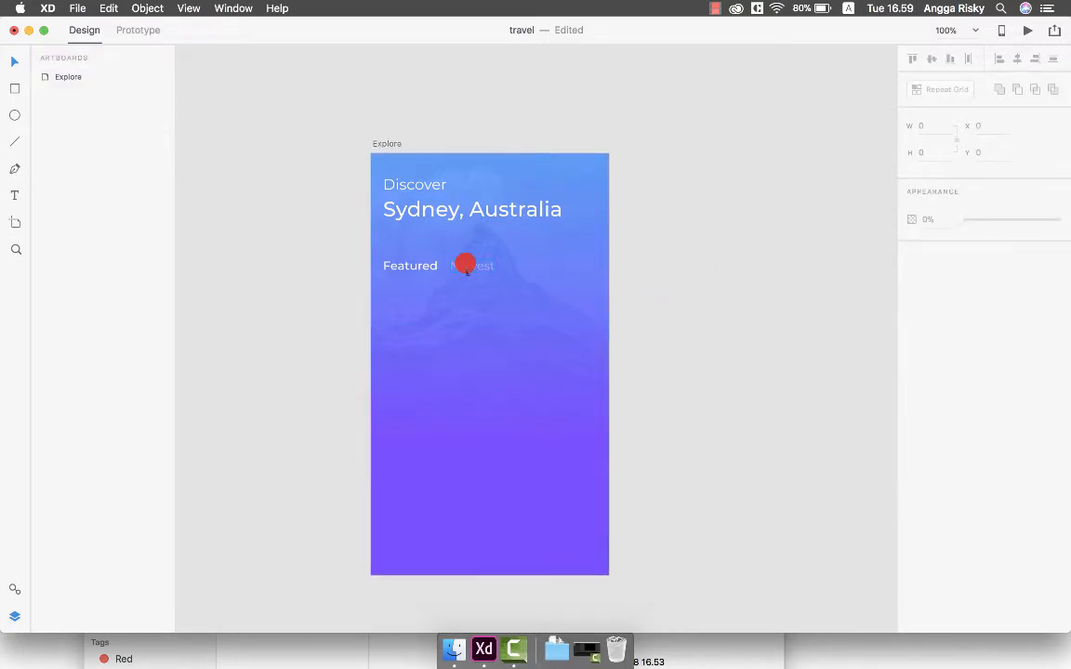
# Step: Widen the gap after Featured by nudging the Newest text right to X 110
pyautogui.click(466, 266)
pyautogui.hotkey('alt', 'Right')
pyautogui.hotkey('alt', 'Right')
pyautogui.hotkey('alt', 'Right')
pyautogui.hotkey('alt', 'Right')
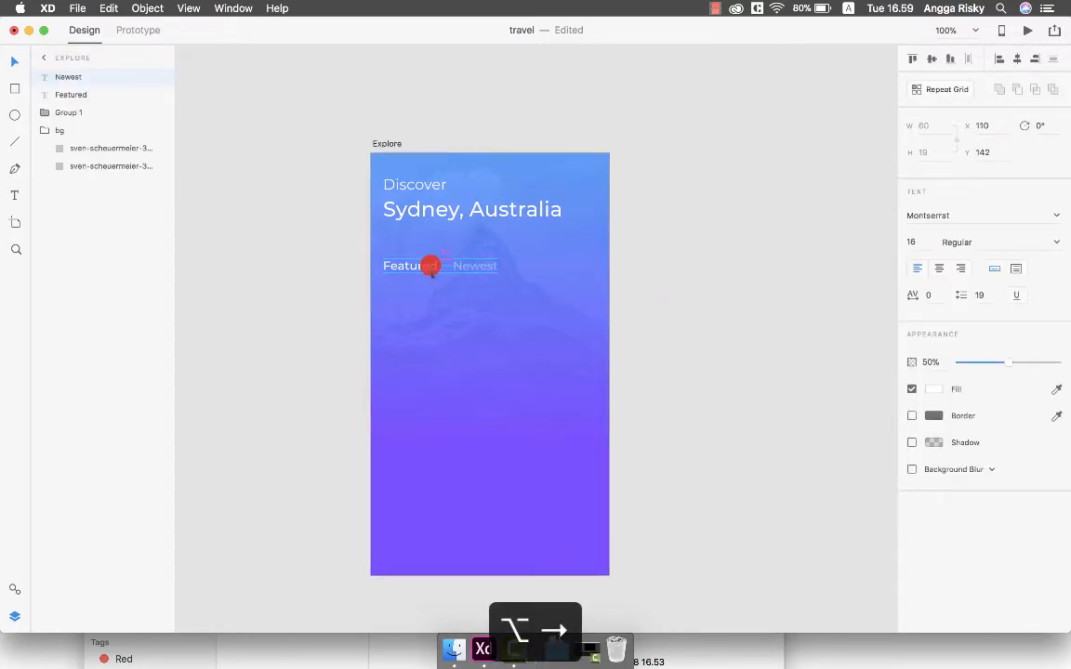
# Step: Duplicate the Newest text to X 190 on the same line, reword the copy as Friend's, and save the file
pyautogui.press('super+d')
pyautogui.moveTo(432, 270); pyautogui.dragTo(502, 269)
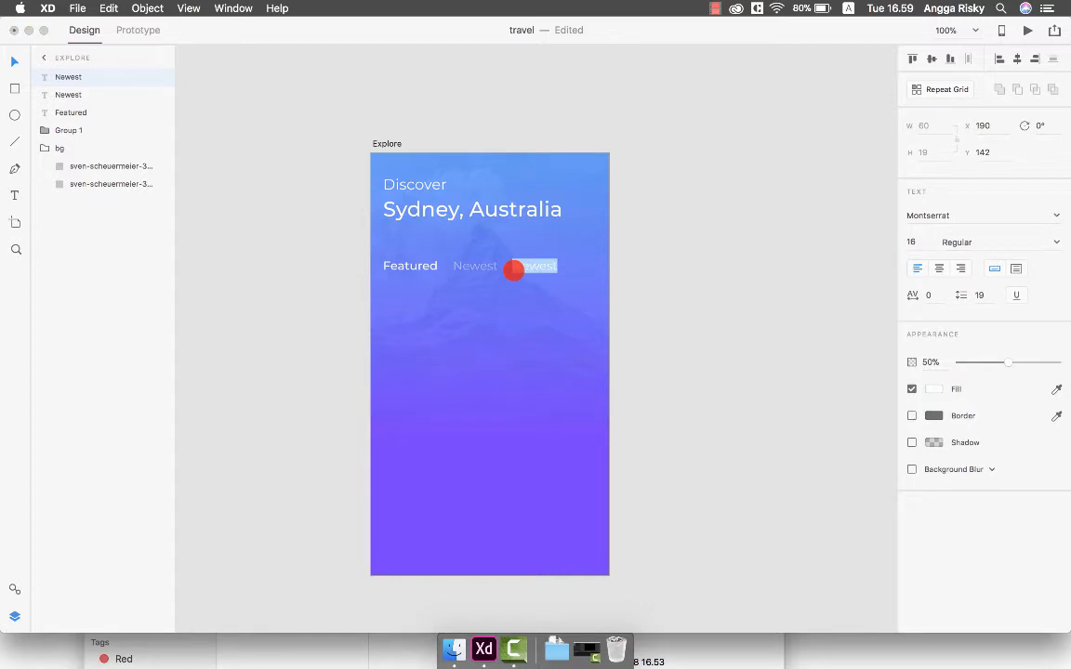
pyautogui.write('Re')
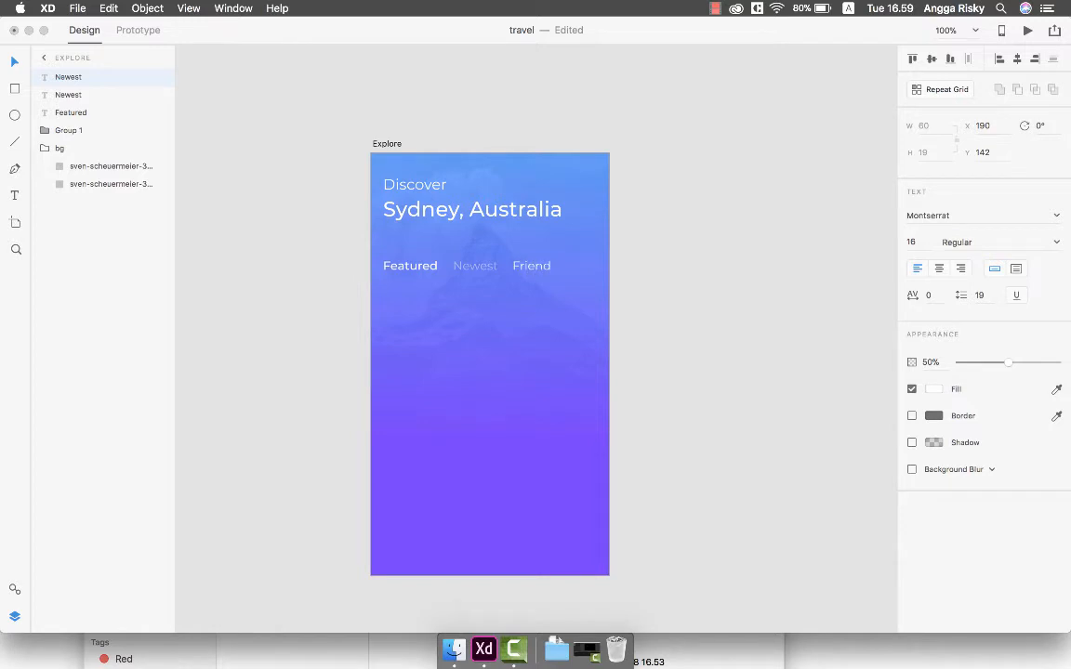
pyautogui.write("'s")
pyautogui.press('Escape')
pyautogui.click(639, 282)
pyautogui.press('super+s')
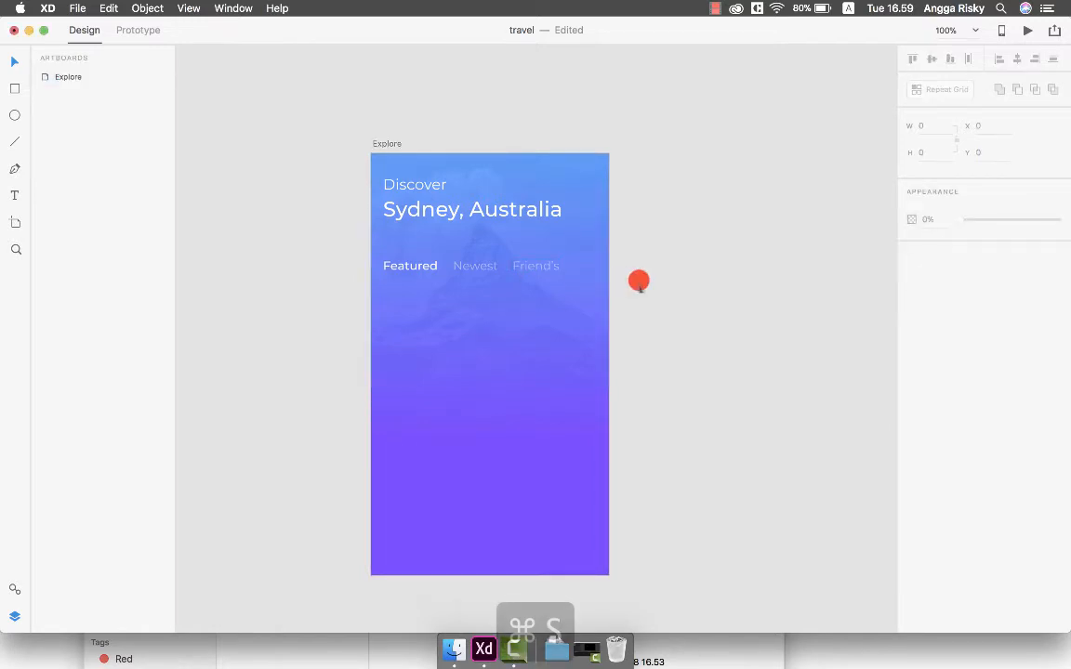
# Step: Draw a horizontal line about 29 px wide with border size 2 just beneath the Featured text, starting at its left edge
pyautogui.hscroll(2, 639, 282)
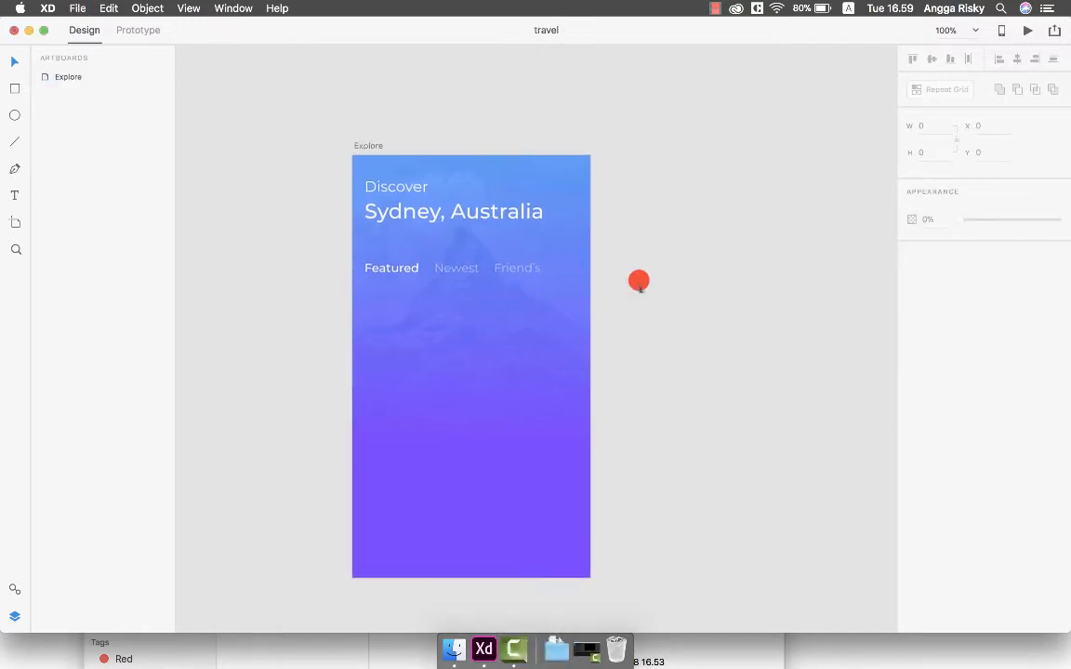
pyautogui.hscroll(-2, 639, 282)
pyautogui.scroll(1, 639, 282)
pyautogui.click(410, 279)
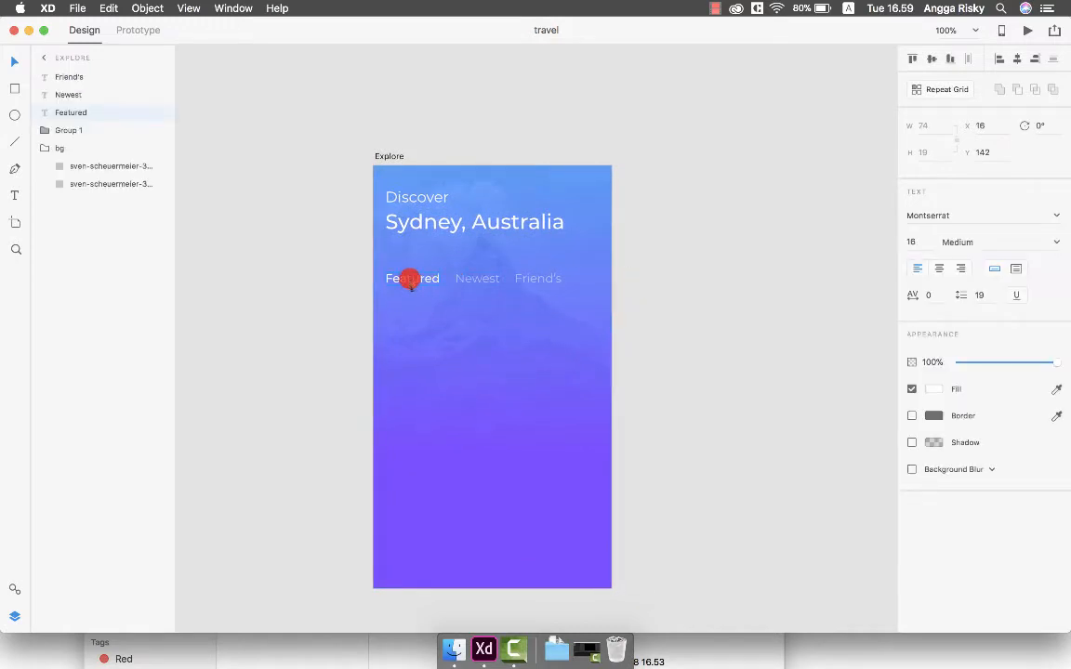
pyautogui.press('super+equal')
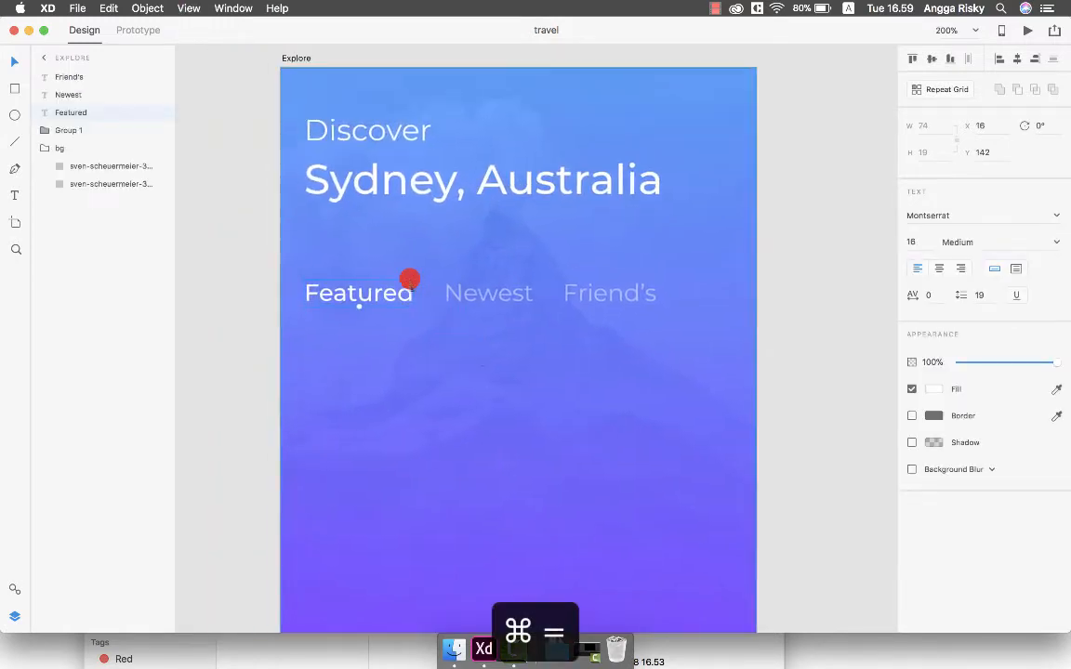
pyautogui.hscroll(1, 410, 279)
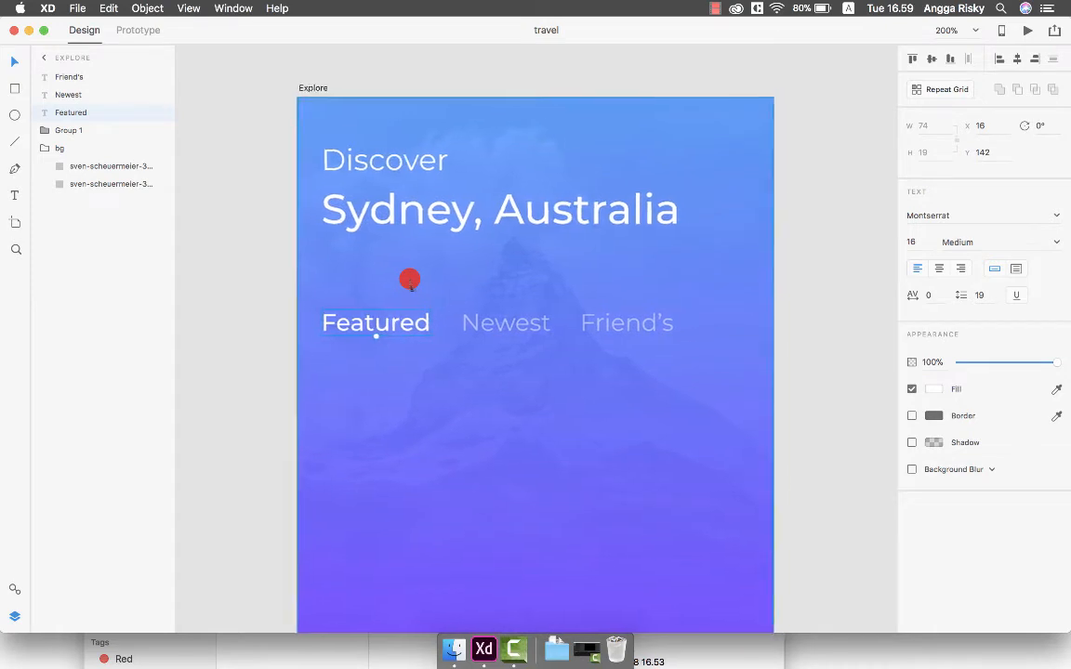
pyautogui.scroll(-1, 410, 279)
pyautogui.hscroll(-1, 410, 279)
pyautogui.scroll(1, 410, 279)
pyautogui.hscroll(-1, 410, 279)
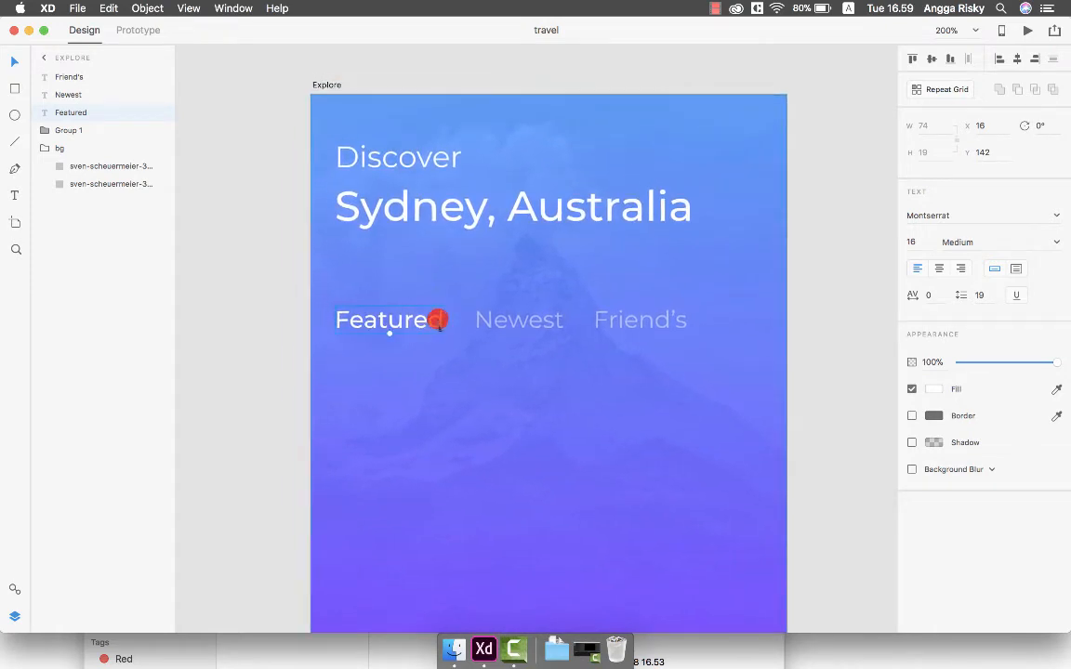
pyautogui.scroll(-1, 440, 318)
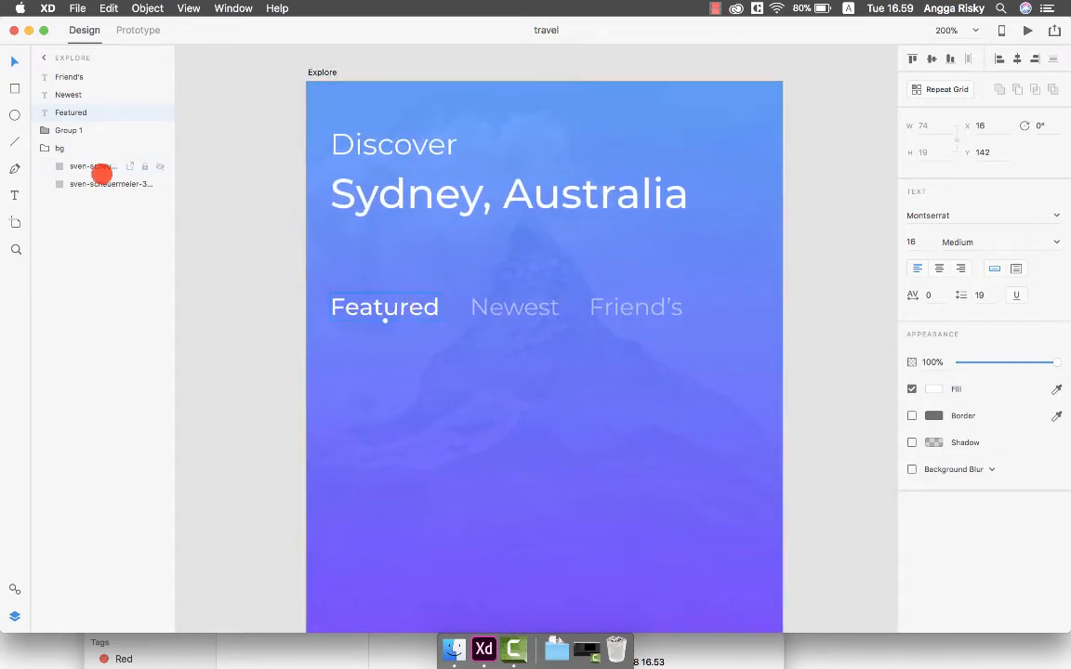
pyautogui.click(13, 141)
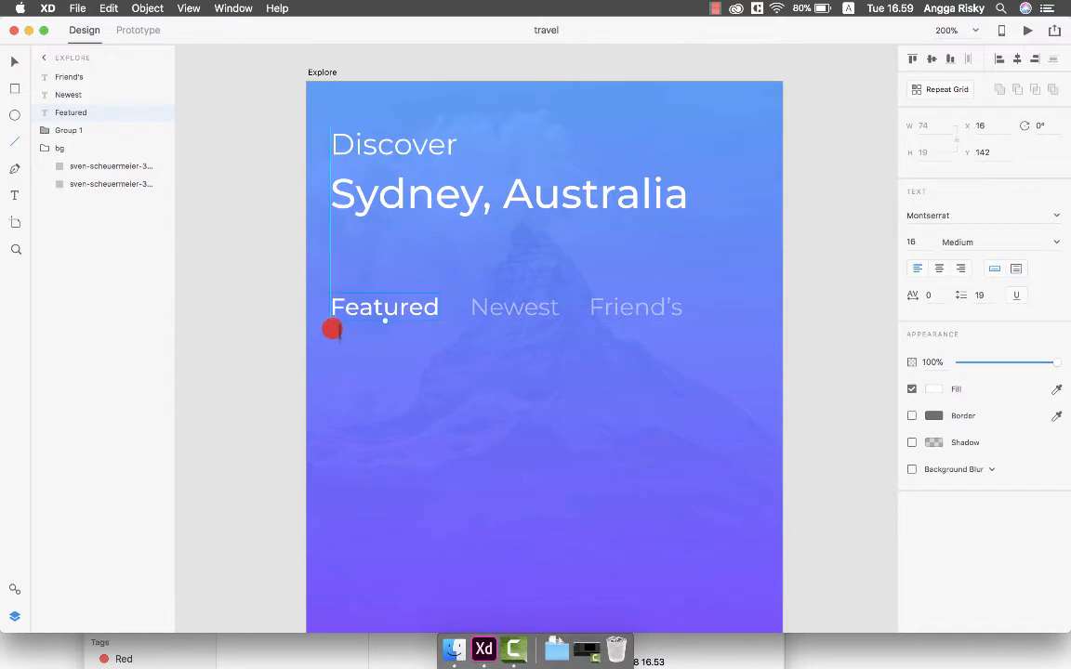
pyautogui.moveTo(332, 329); pyautogui.dragTo(368, 330)
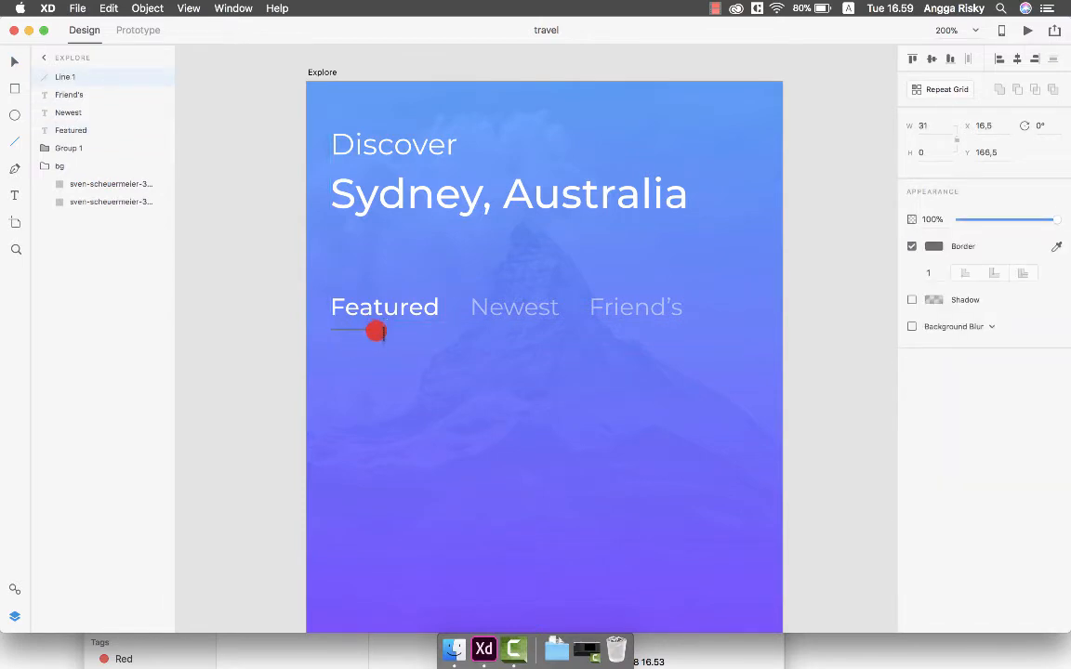
pyautogui.moveTo(372, 331); pyautogui.dragTo(374, 330)
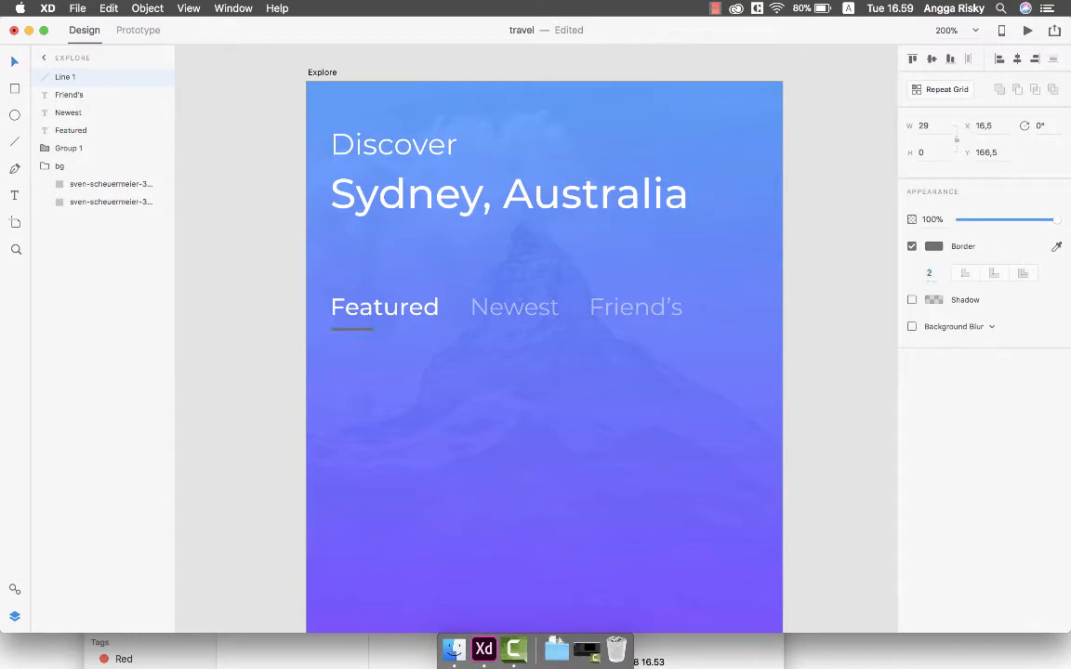
# Step: Set the border colour of the line beneath Featured to white
pyautogui.click(933, 246)
pyautogui.moveTo(863, 278); pyautogui.dragTo(731, 131)
pyautogui.click(828, 109)
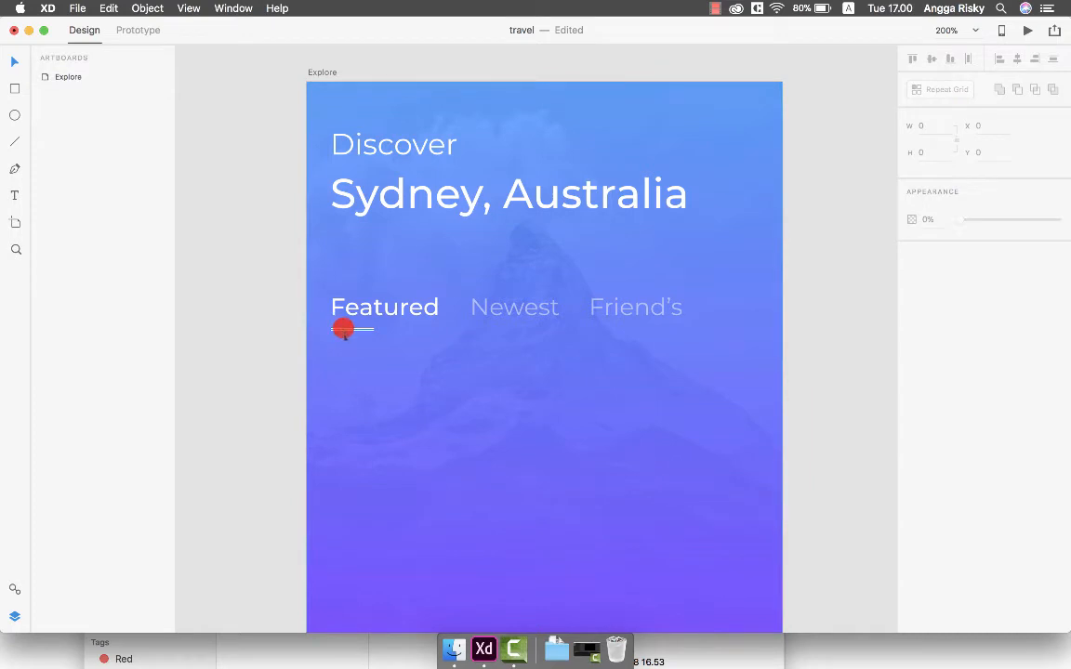
# Step: Nudge the underline up to Y 165.5, closer to the Featured text, and save the file
pyautogui.click(343, 330)
pyautogui.press('alt')
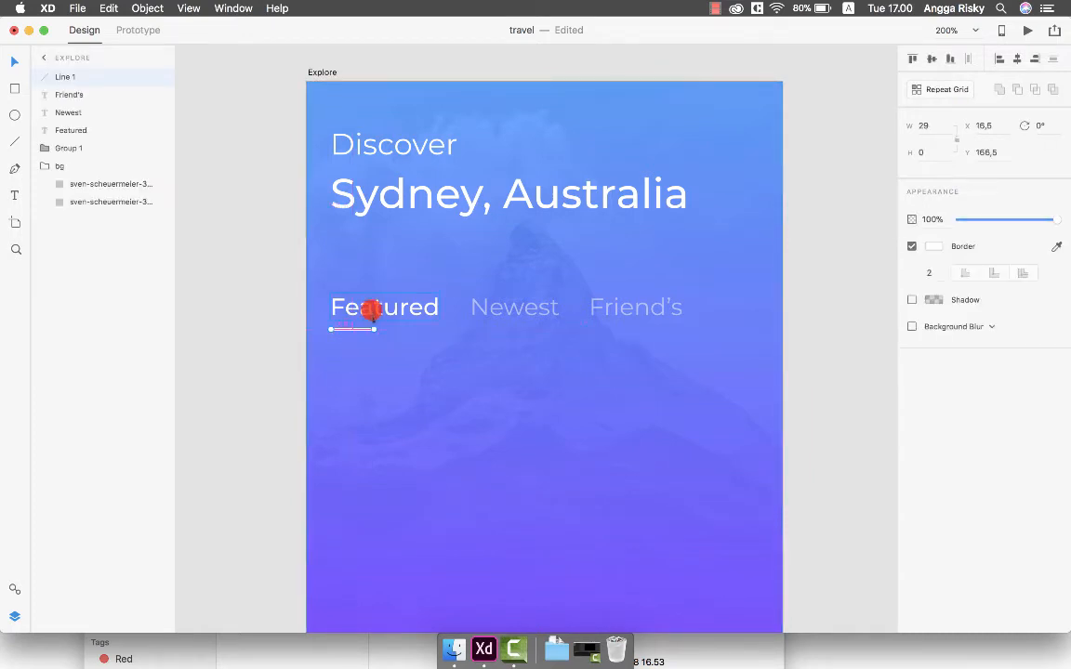
pyautogui.hotkey('alt', 'Up')
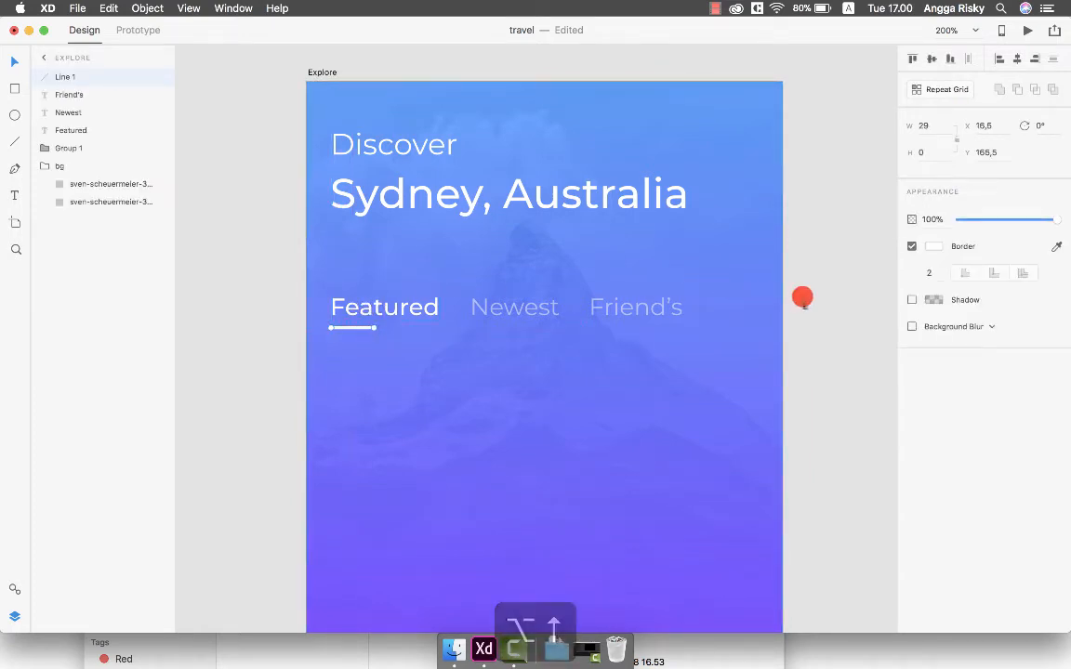
pyautogui.press('Escape')
pyautogui.press('super+minus')
pyautogui.press('super+minus')
pyautogui.press('super+s')
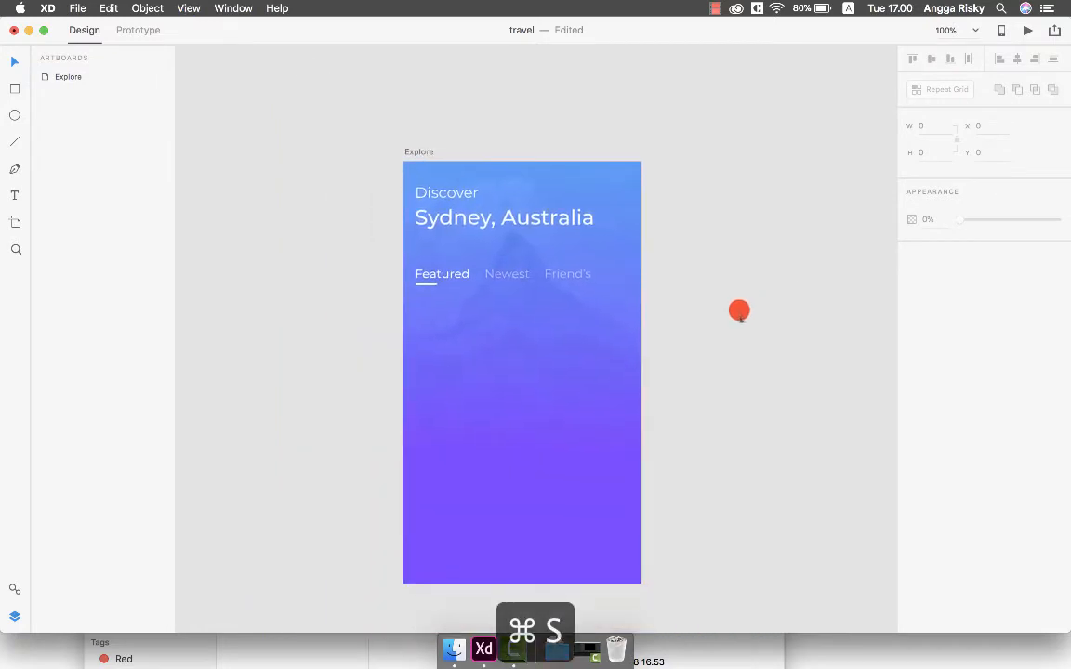
pyautogui.scroll(-4, 740, 310)
pyautogui.scroll(2, 741, 306)
pyautogui.hscroll(1, 696, 253)
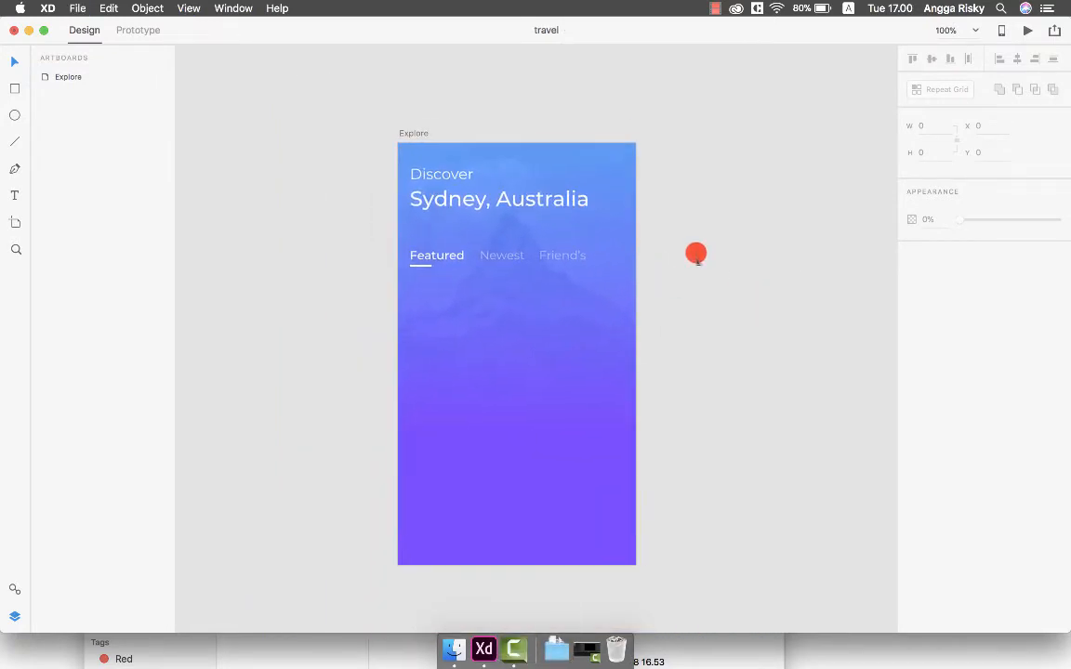
pyautogui.hscroll(-1, 696, 253)
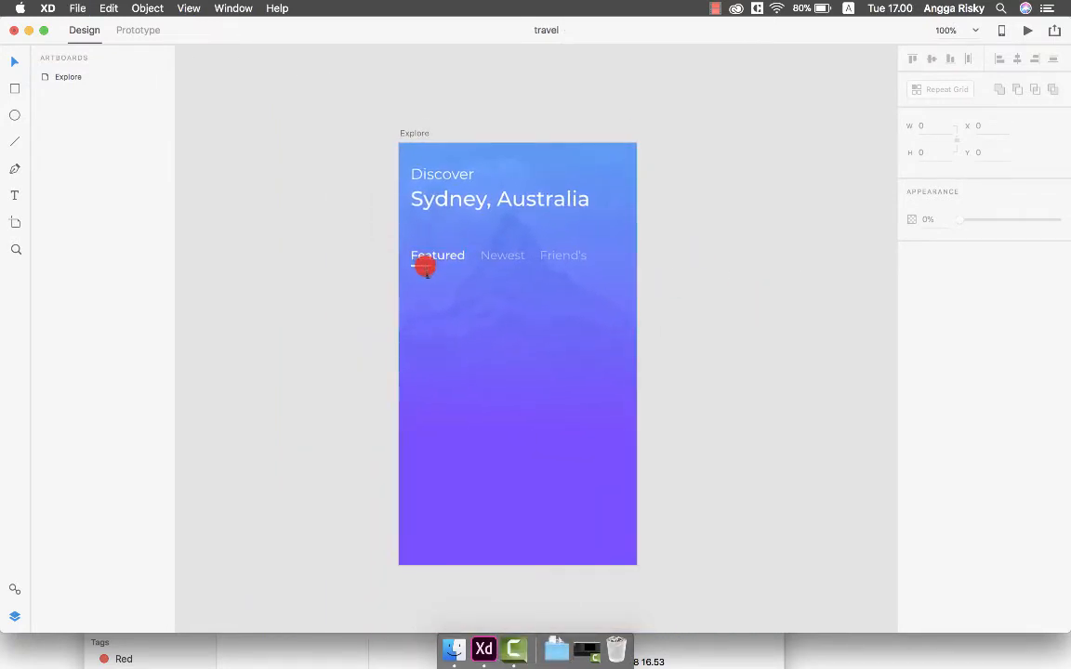
pyautogui.click(423, 267)
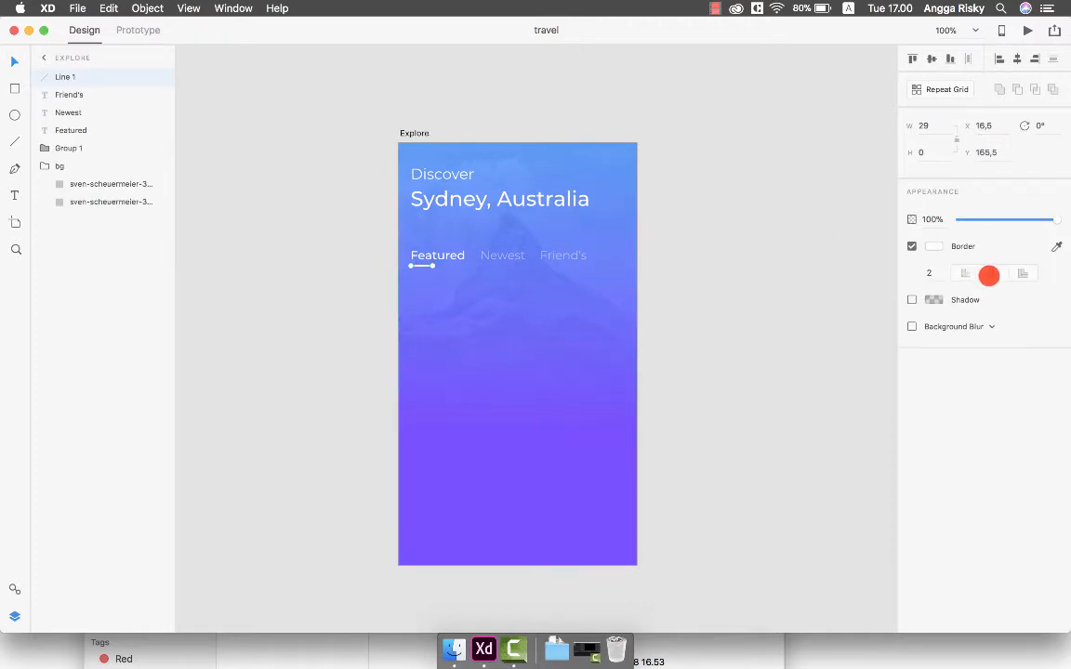
pyautogui.click(725, 311)
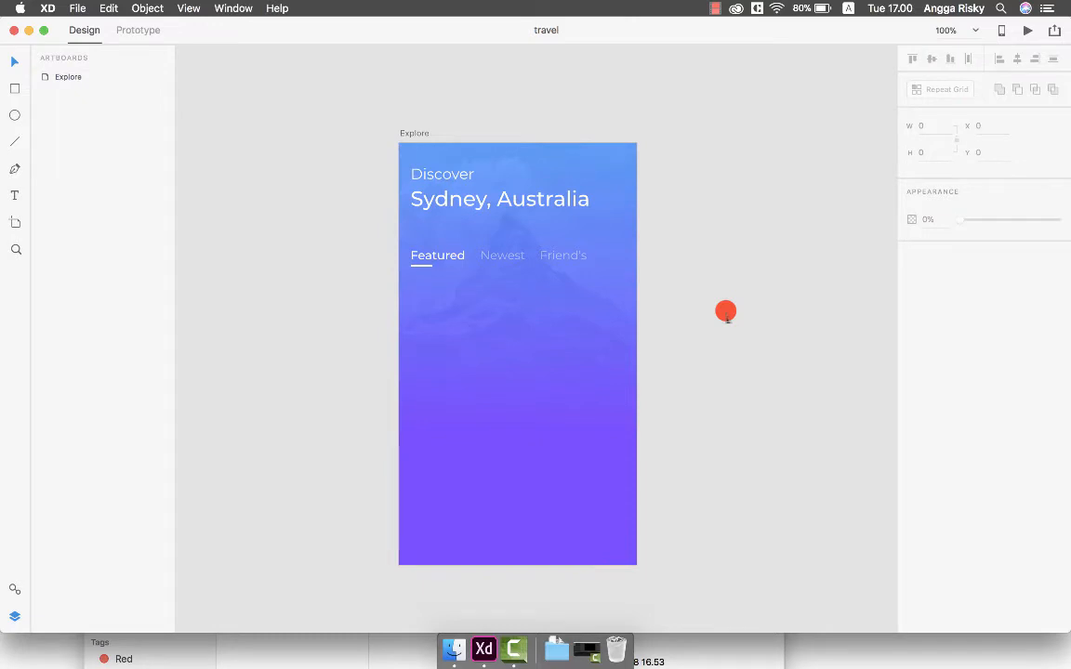
pyautogui.scroll(-2, 725, 312)
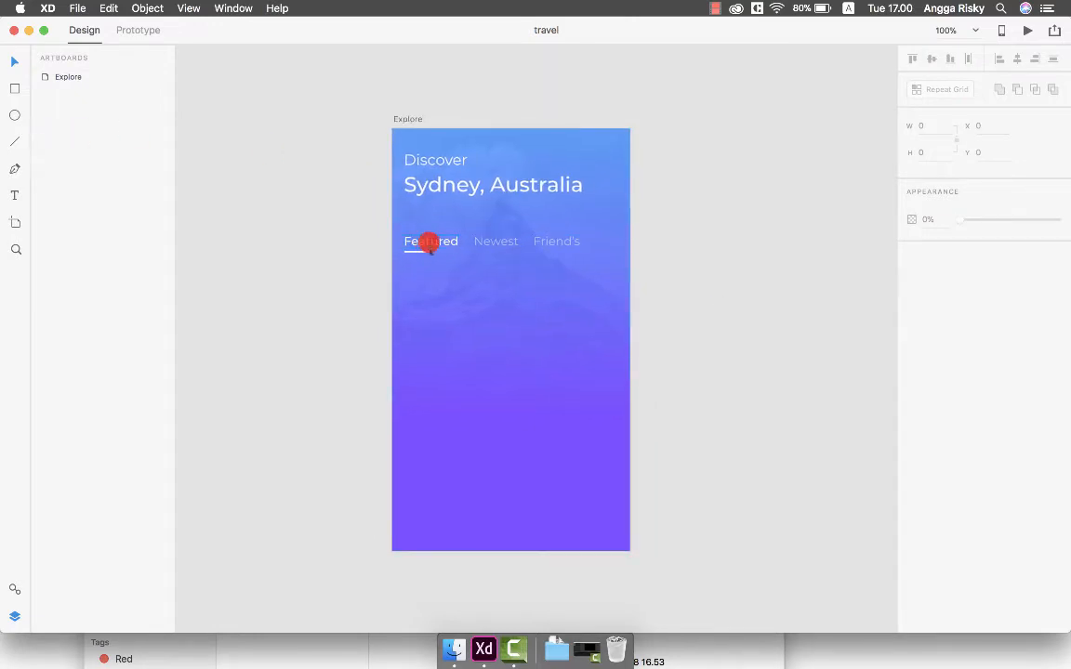
# Step: Group the Featured, Newest and Friend's texts with the underline and name the group tabs
pyautogui.click(428, 242)
pyautogui.keyDown('shift'); pyautogui.click(79, 76); pyautogui.keyUp('shift')
pyautogui.press('super+g')
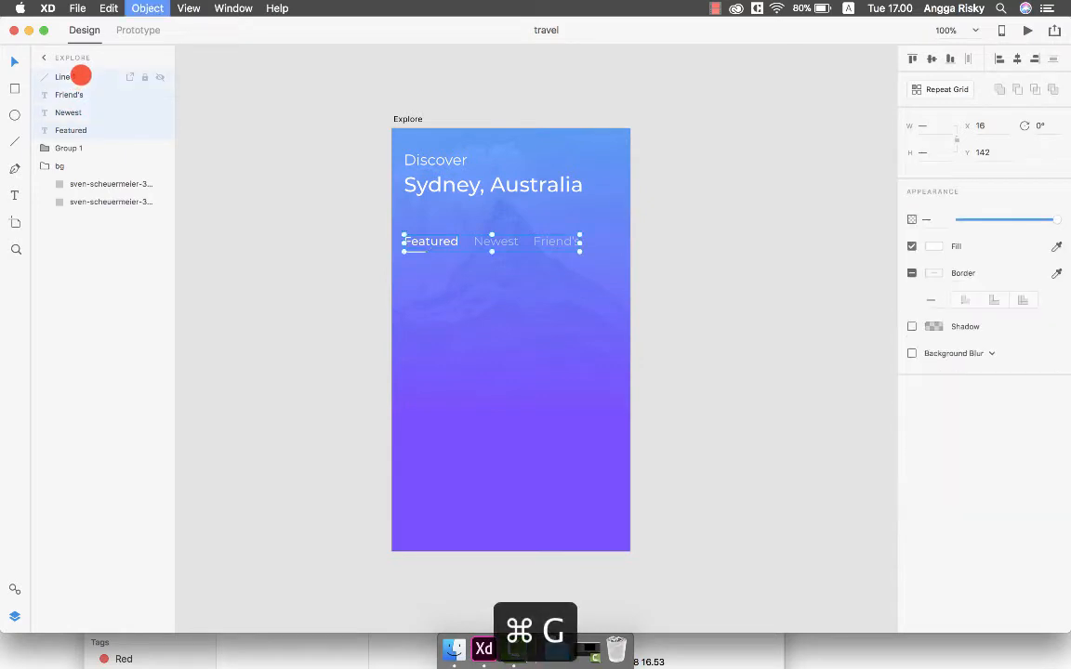
pyautogui.doubleClick(69, 77)
pyautogui.write('tabs')
pyautogui.click(69, 94)
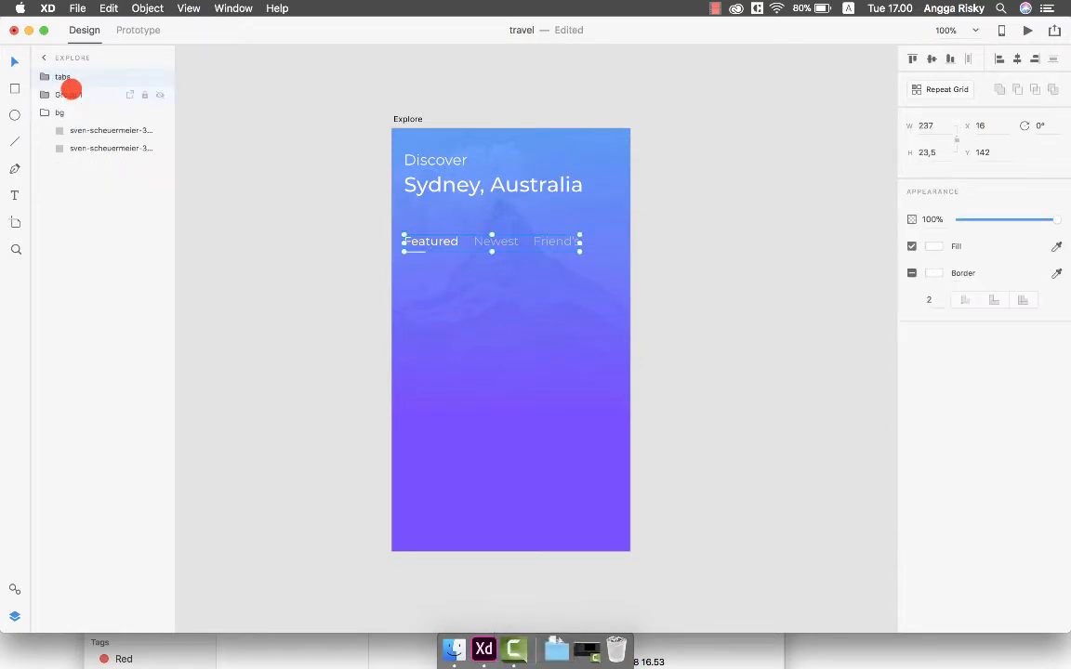
# Step: Rename the group holding the Discover and Sydney, Australia texts as location and save the file
pyautogui.click(71, 90)
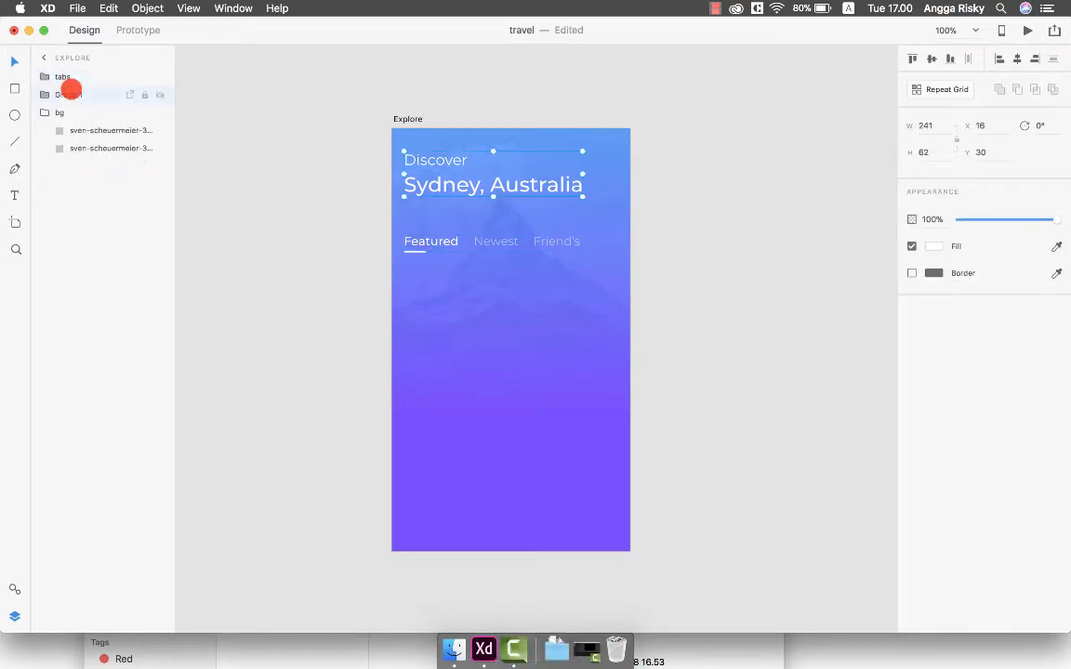
pyautogui.doubleClick(69, 94)
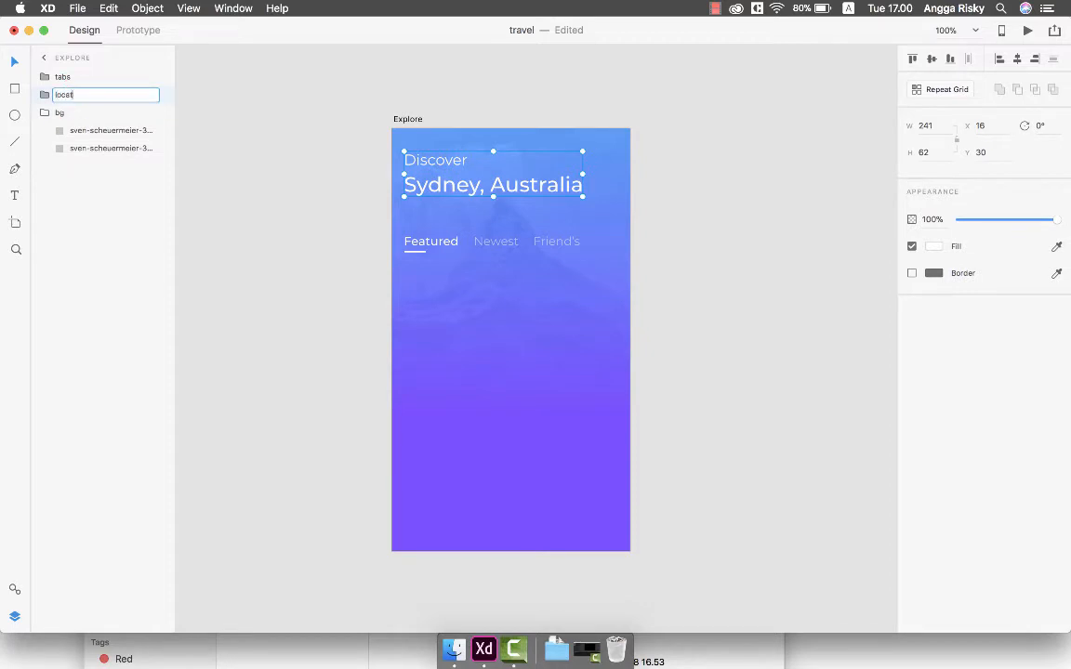
pyautogui.write('location')
pyautogui.press('Return')
pyautogui.click(745, 247)
pyautogui.press('super+s')
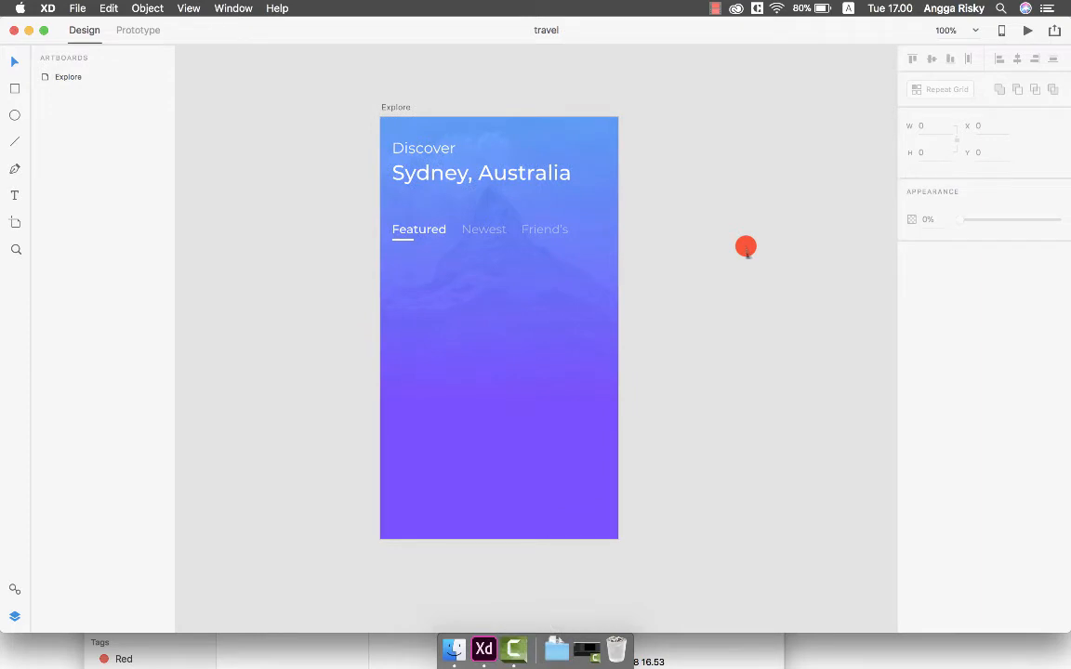
# Step: Nudge the underline beneath Featured slightly to the right
pyautogui.press('super+equal')
pyautogui.hscroll(-2, 745, 246)
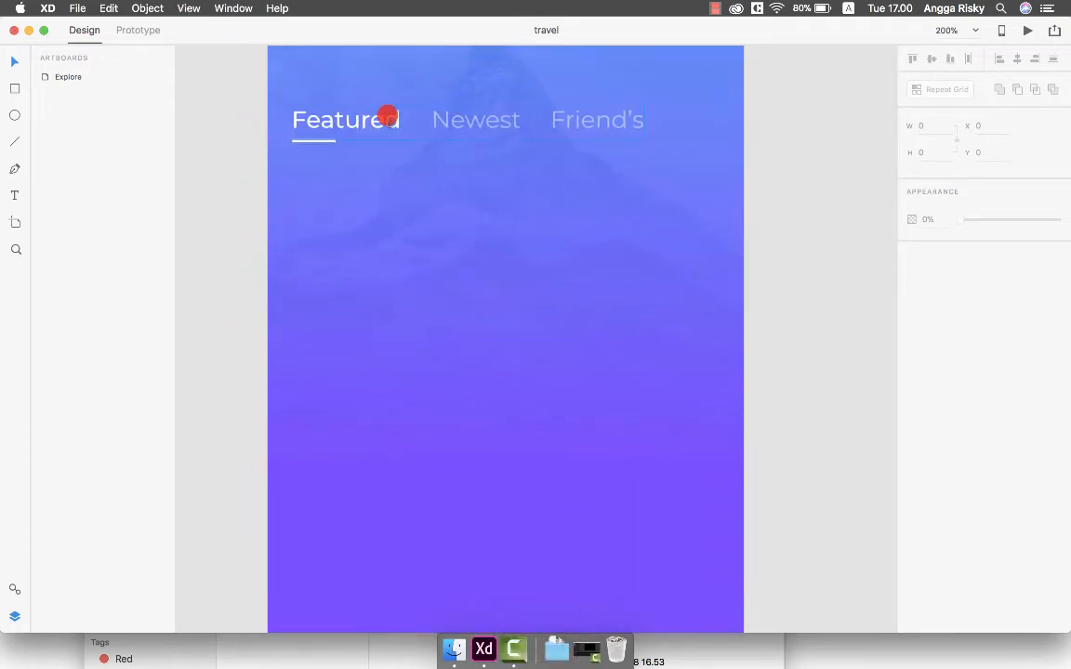
pyautogui.hscroll(-2, 387, 116)
pyautogui.scroll(-1, 387, 116)
pyautogui.hscroll(2, 424, 183)
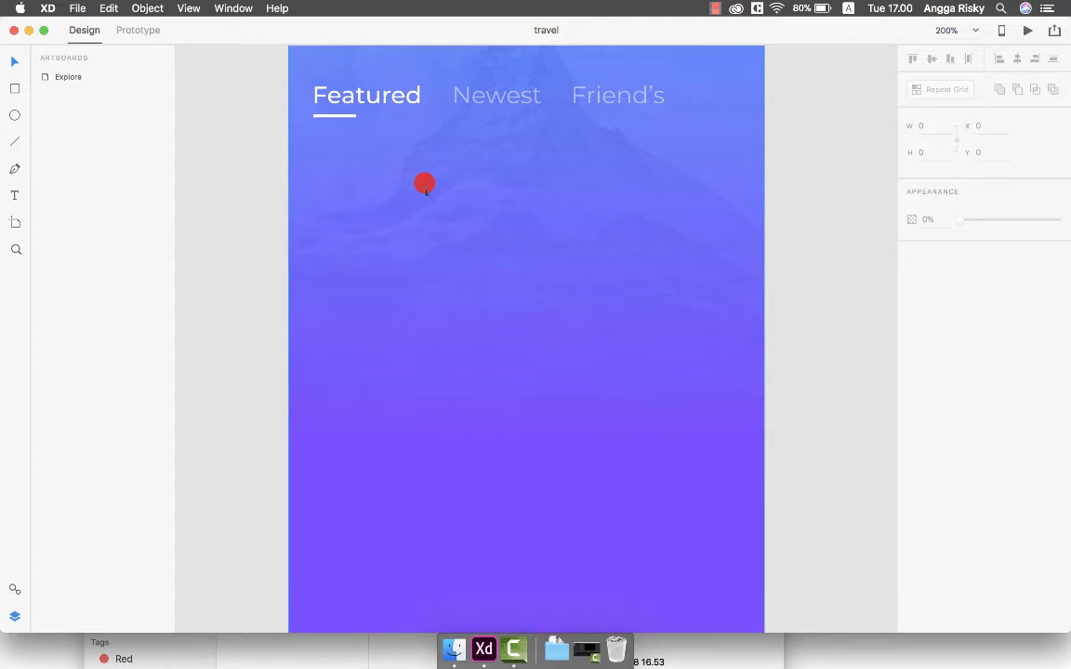
pyautogui.hscroll(1, 424, 183)
pyautogui.scroll(-1, 424, 183)
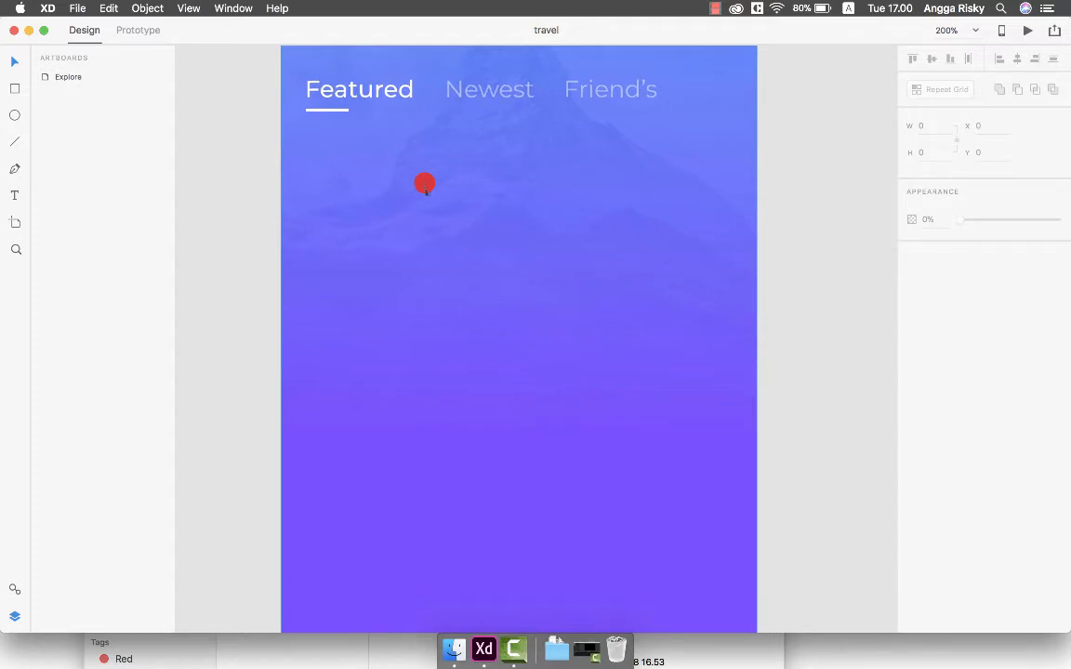
pyautogui.click(327, 110)
pyautogui.click(232, 149)
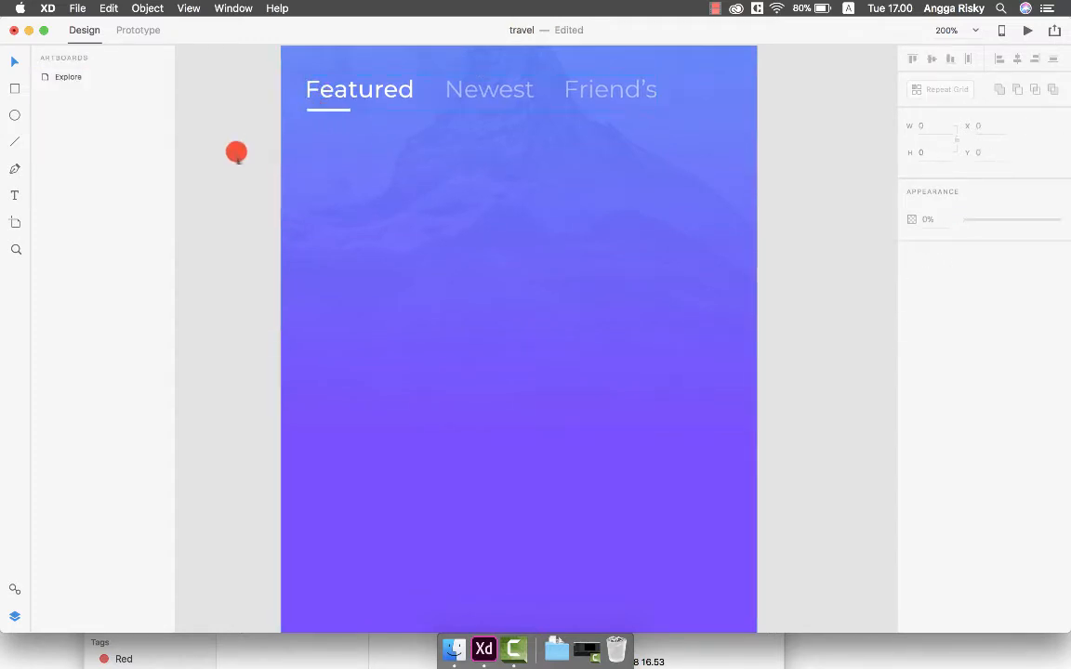
# Step: Draw a rectangle about 144 px wide and 169 px high below the tabs at X 16, Y 194
pyautogui.scroll(-1, 232, 148)
pyautogui.click(383, 76)
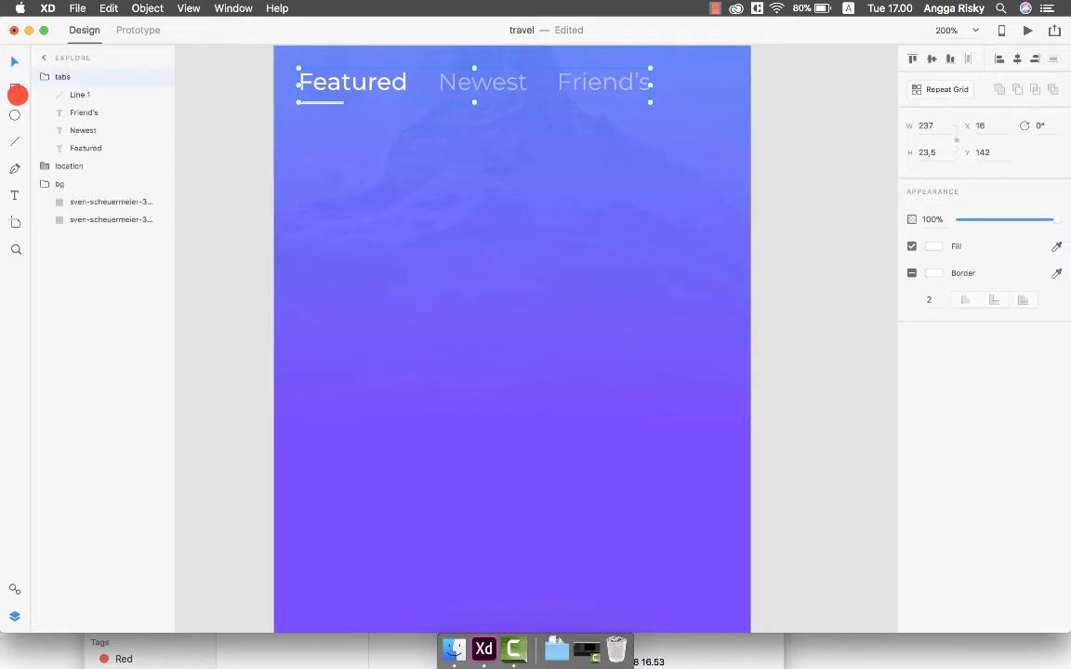
pyautogui.click(16, 92)
pyautogui.moveTo(298, 144); pyautogui.dragTo(507, 415)
pyautogui.moveTo(518, 406); pyautogui.dragTo(511, 395)
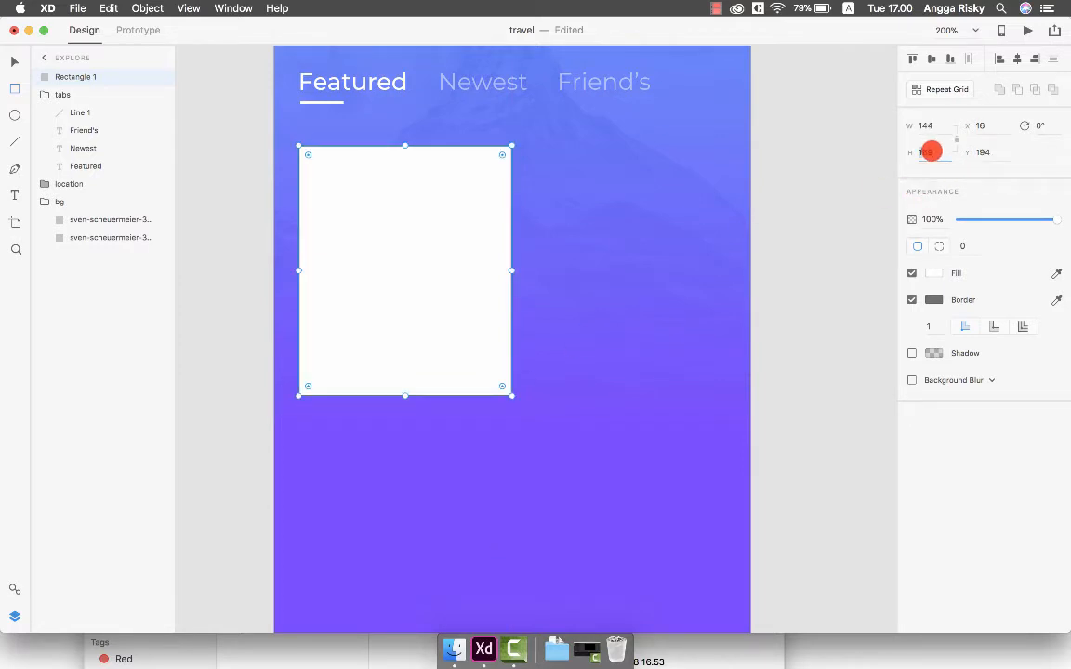
# Step: Set the rectangle's height to 170 and its width to 140
pyautogui.write('0')
pyautogui.press('Return')
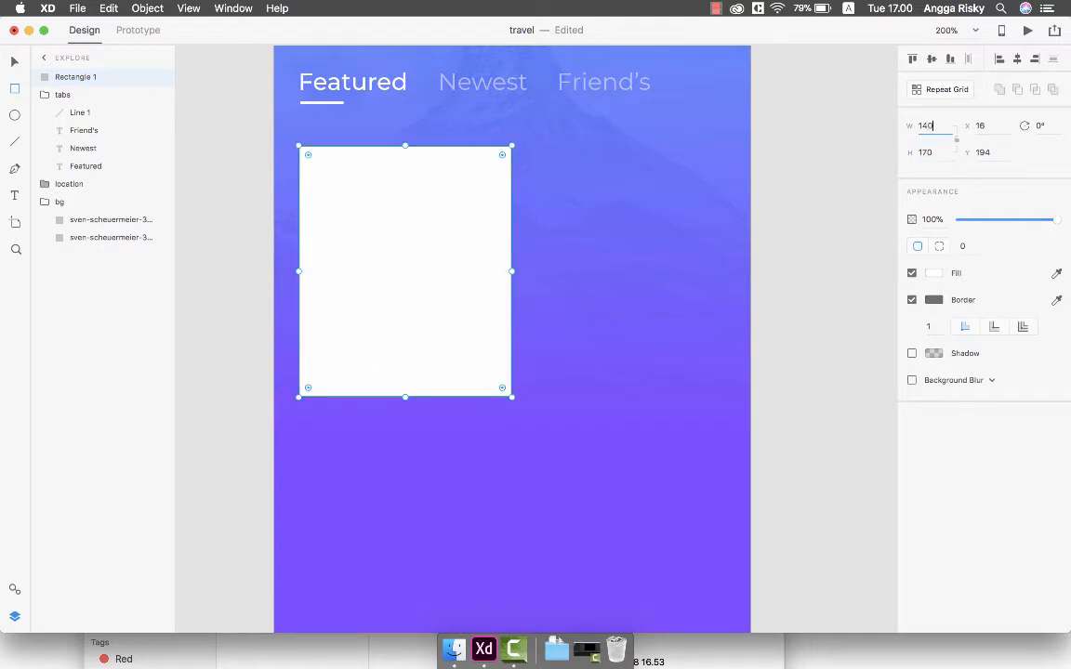
pyautogui.write('140')
pyautogui.press('Return')
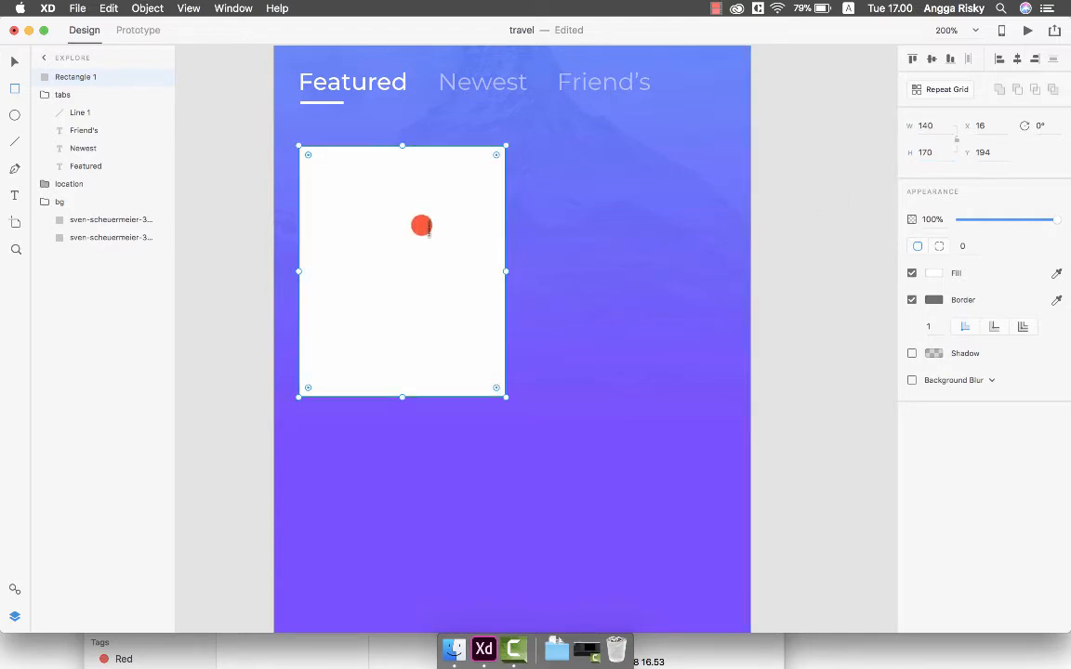
# Step: Group the white card rectangle and rename the group as item
pyautogui.press('super+g')
pyautogui.doubleClick(73, 74)
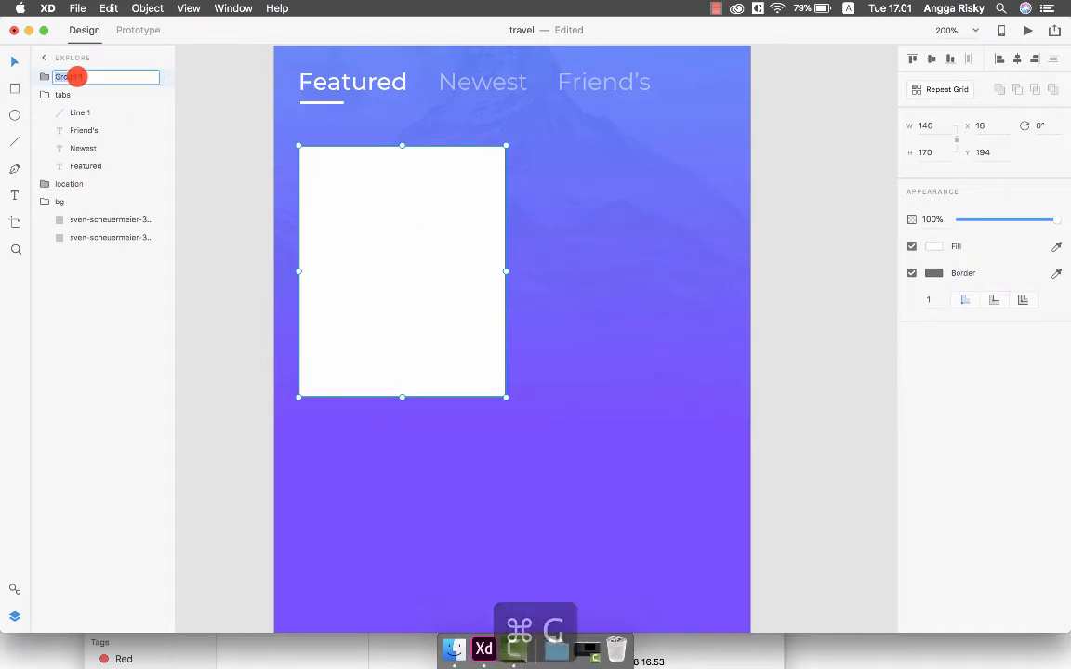
pyautogui.write('item')
pyautogui.press('Return')
# Step: Set the corner radius of the card rectangle inside the item group to 8
pyautogui.doubleClick(403, 227)
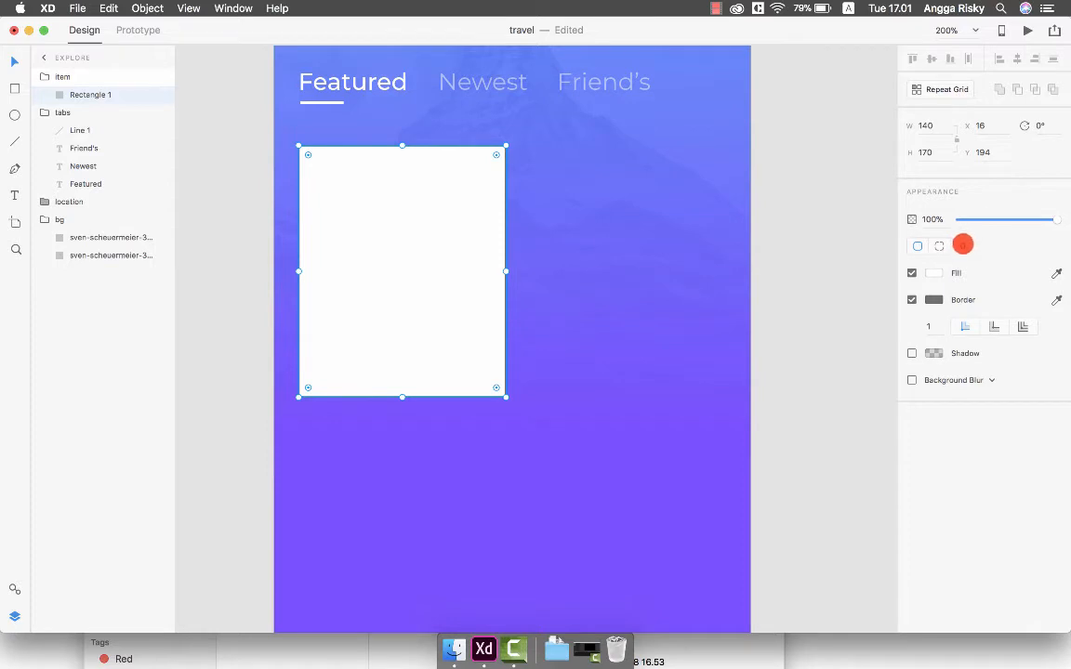
pyautogui.write('8')
pyautogui.press('Return')
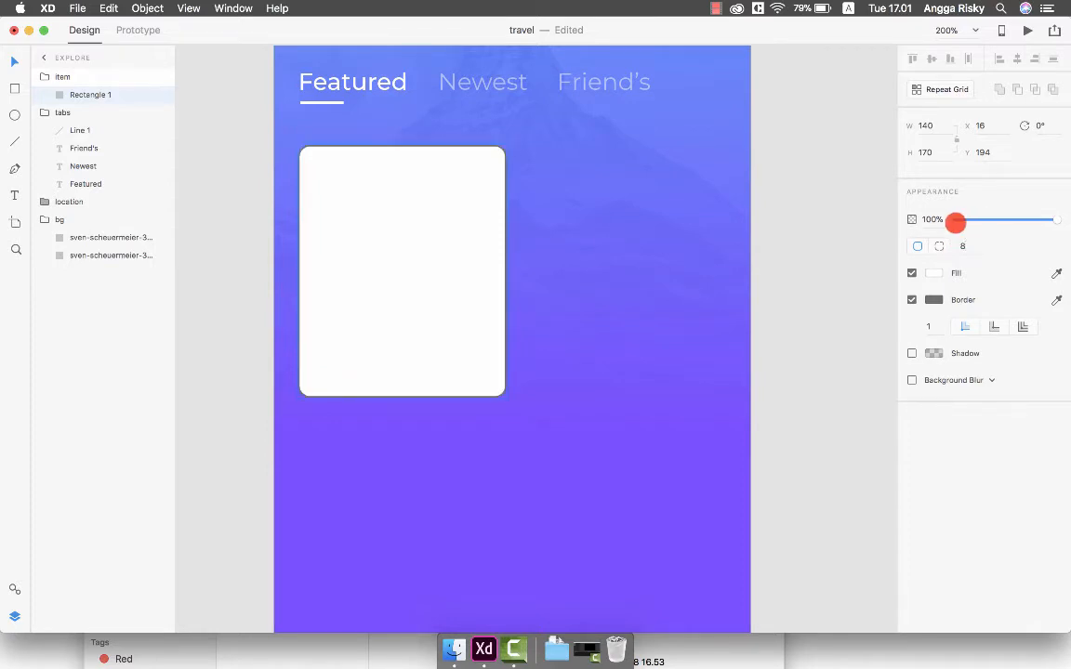
# Step: Remove the card rectangle's border and turn on its shadow
pyautogui.click(912, 299)
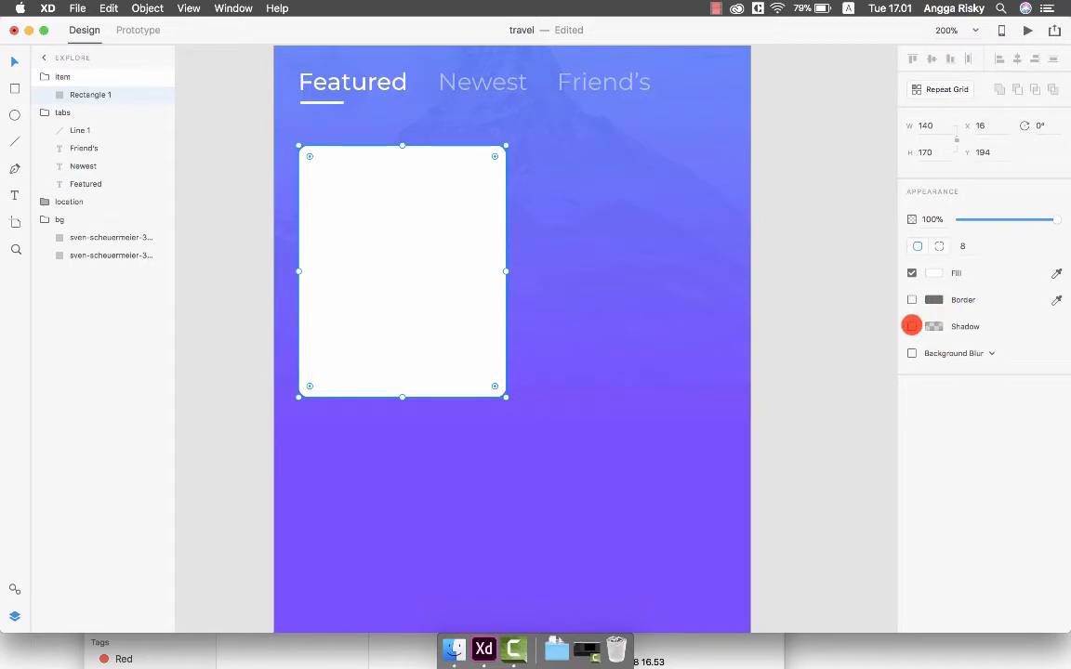
pyautogui.click(911, 326)
pyautogui.scroll(3, 795, 284)
pyautogui.click(803, 278)
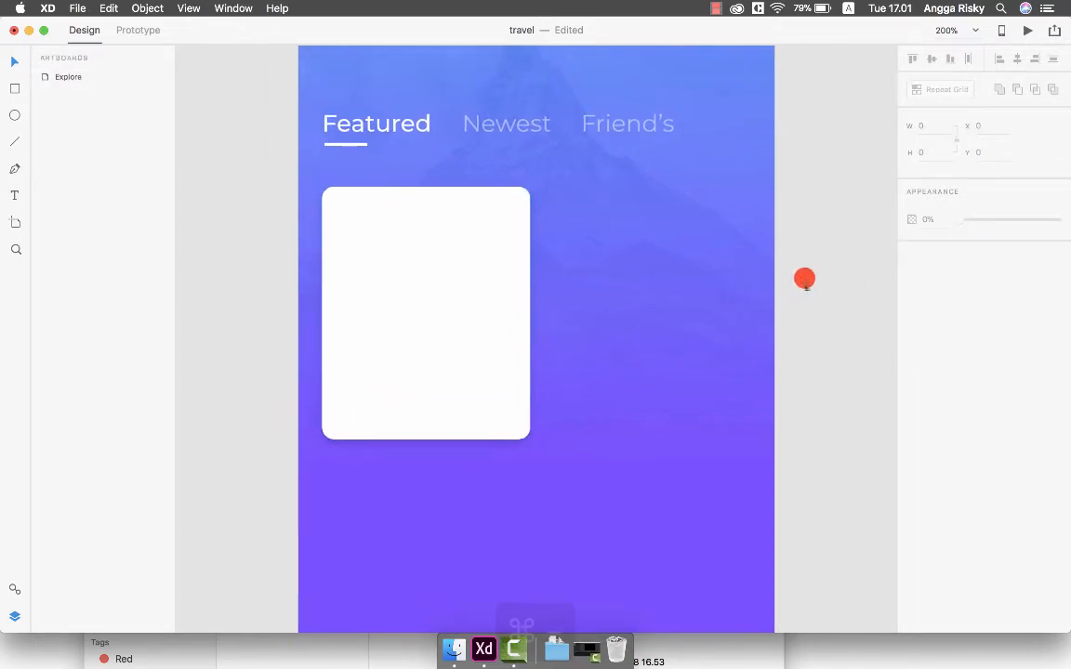
pyautogui.press('super+minus')
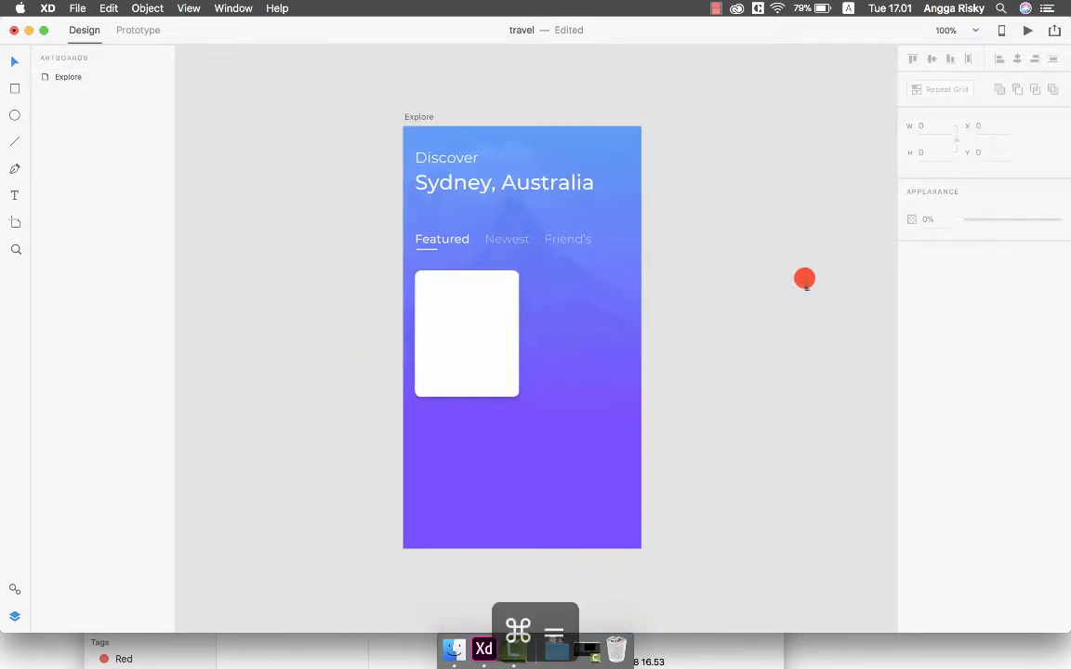
pyautogui.press('super+equal')
# Step: Duplicate the card rectangle inside the item group and turn off the copy's shadow
pyautogui.click(375, 248)
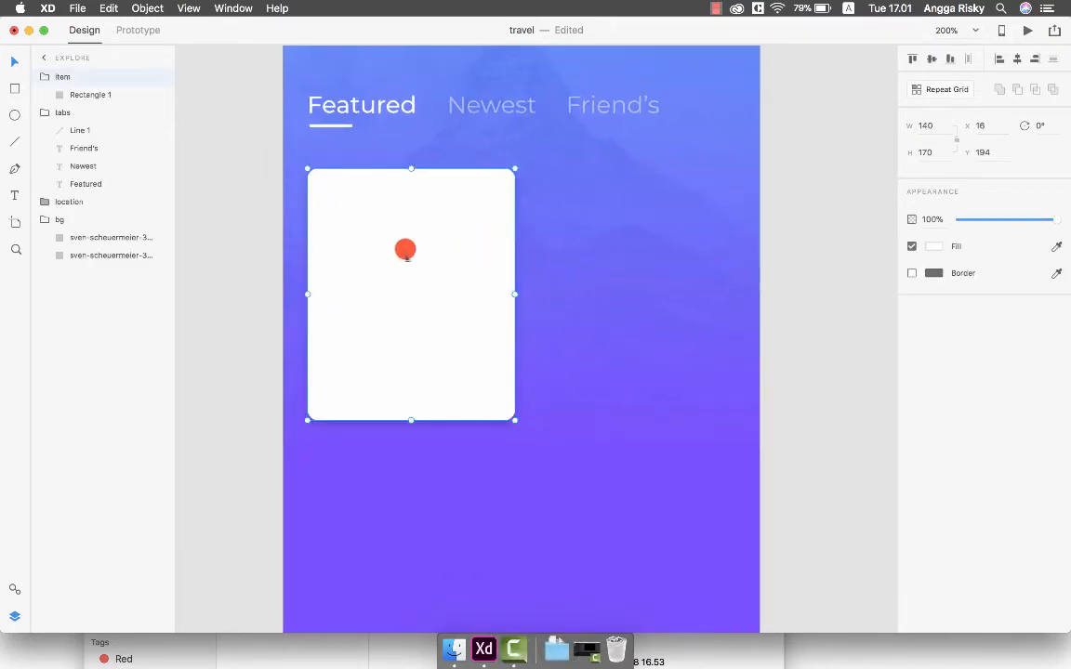
pyautogui.doubleClick(406, 249)
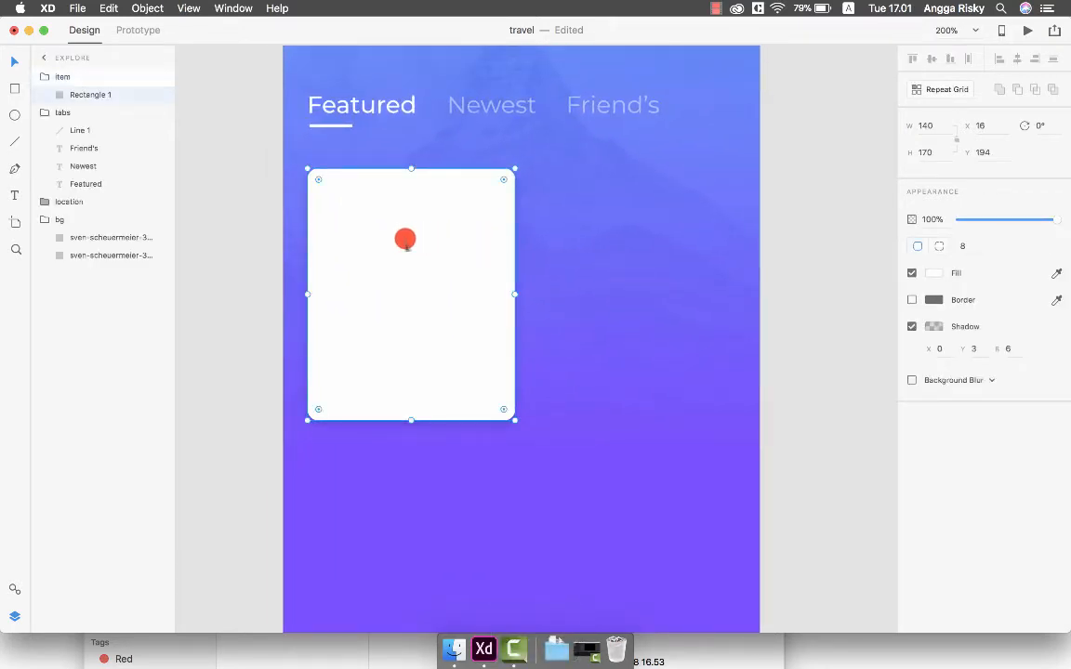
pyautogui.press('super+d')
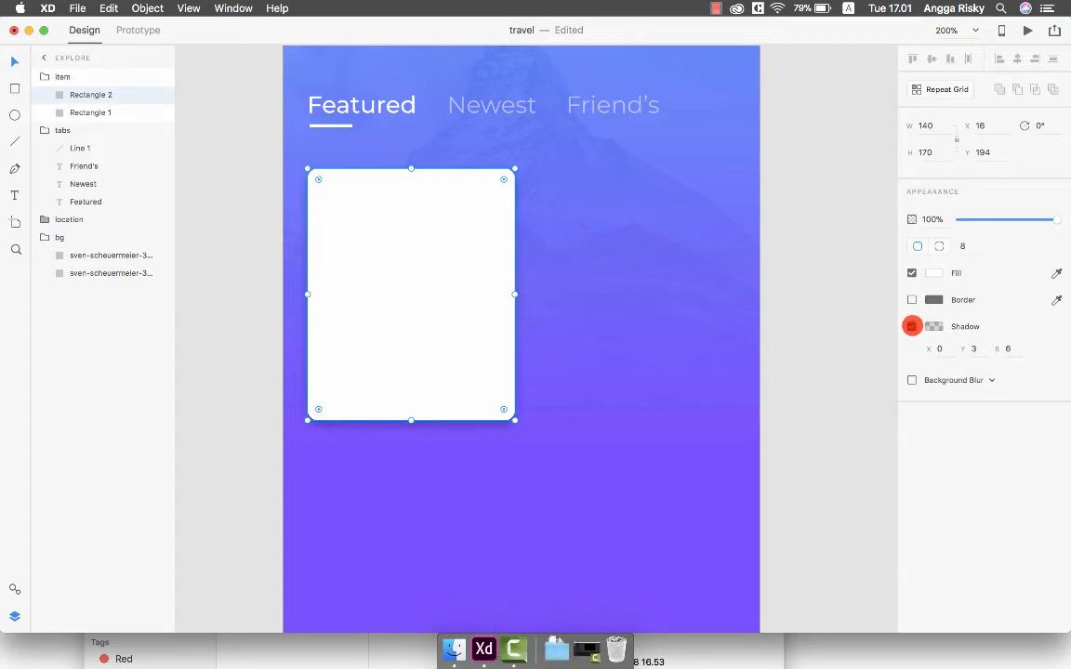
pyautogui.click(912, 326)
# Step: Fill the duplicated card rectangle with a solid light grey
pyautogui.click(934, 273)
pyautogui.moveTo(765, 210); pyautogui.dragTo(739, 226)
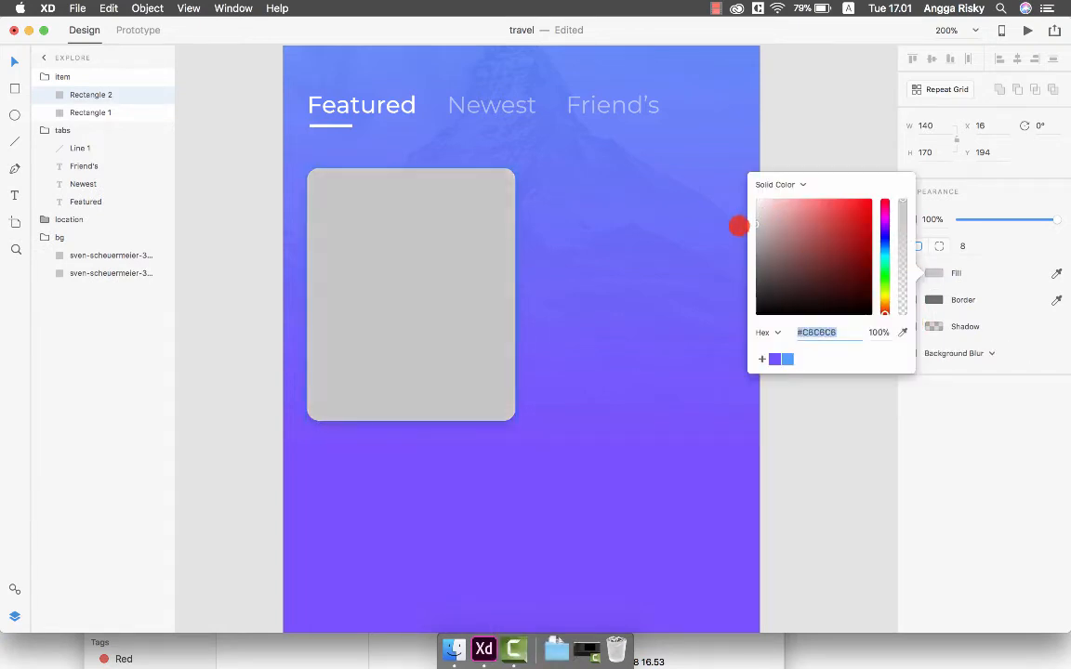
pyautogui.click(932, 272)
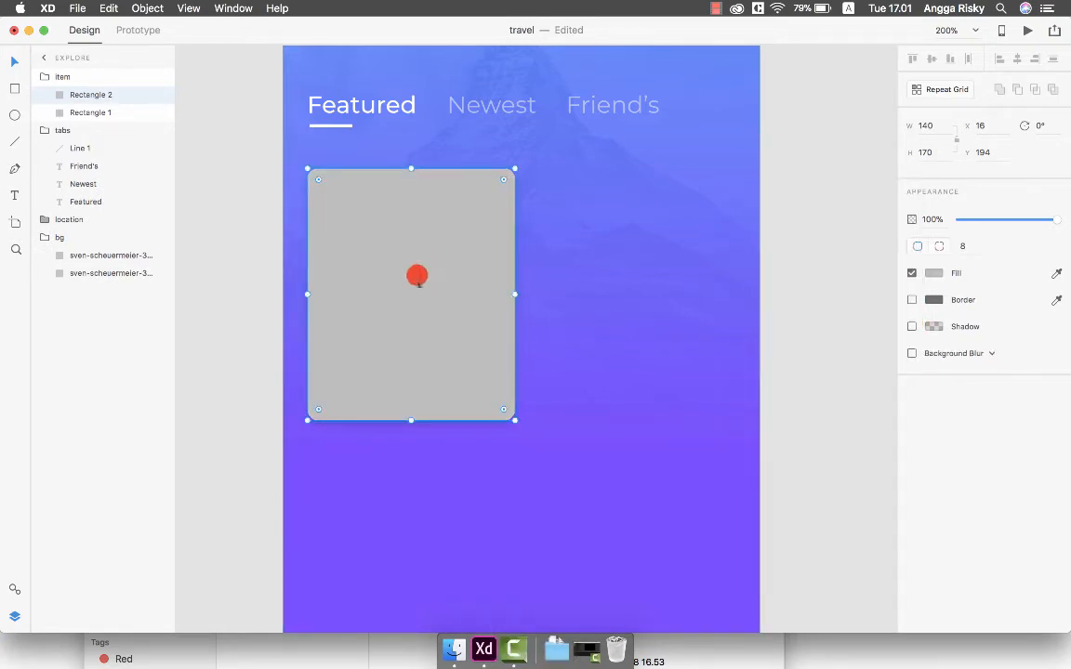
# Step: Shorten the grey rectangle from its lower edge to a height of about 123 and set its corner radius to 0
pyautogui.moveTo(411, 419); pyautogui.dragTo(412, 353)
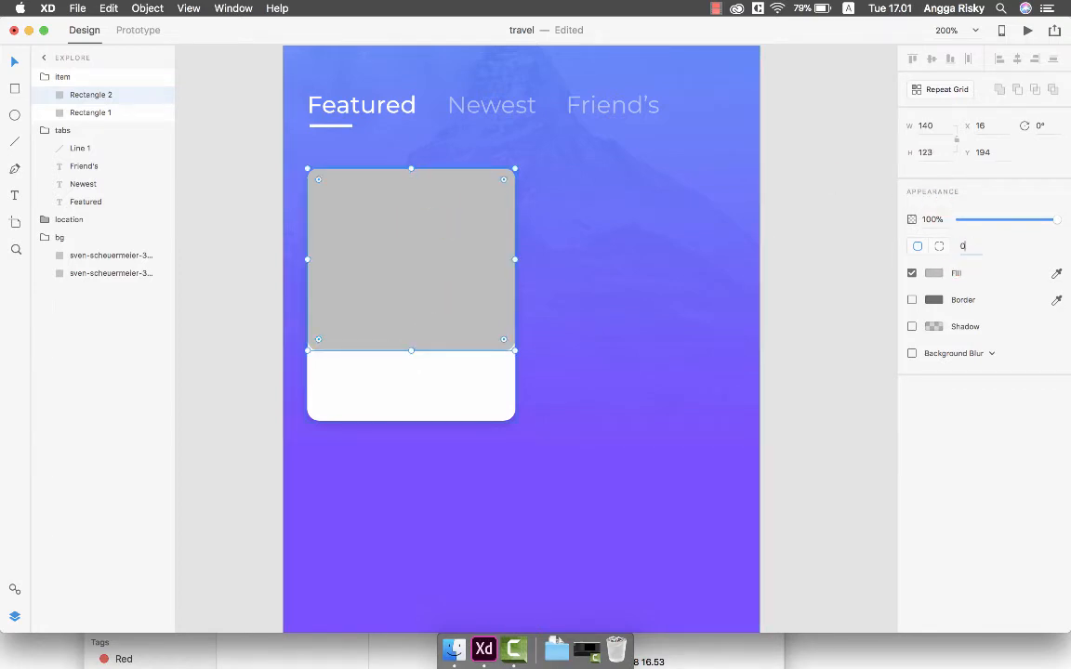
pyautogui.press('Return')
pyautogui.click(392, 255)
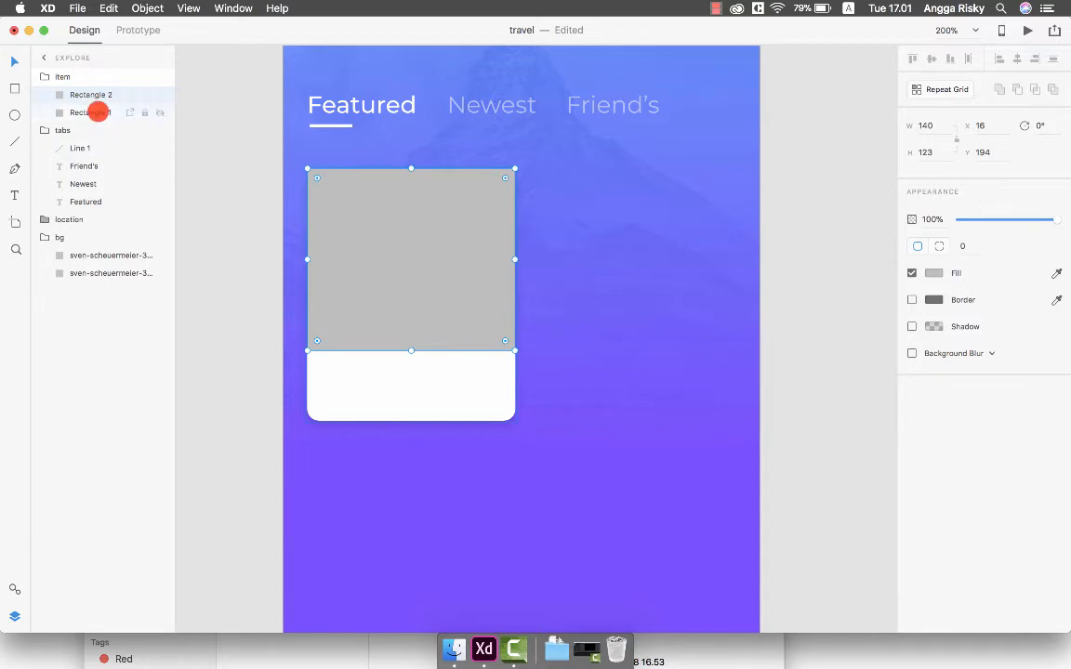
pyautogui.keyDown('super'); pyautogui.click(97, 112); pyautogui.keyUp('super')
pyautogui.keyDown('super'); pyautogui.click(98, 108); pyautogui.keyUp('super')
pyautogui.keyDown('super'); pyautogui.click(97, 110); pyautogui.keyUp('super')
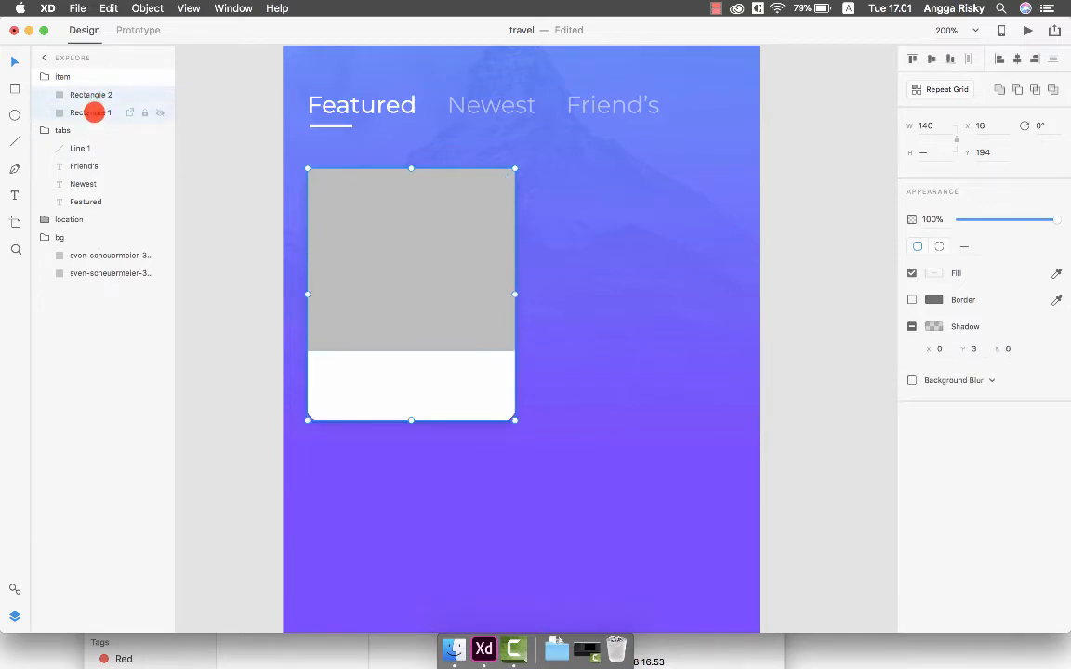
pyautogui.rightClick(104, 112)
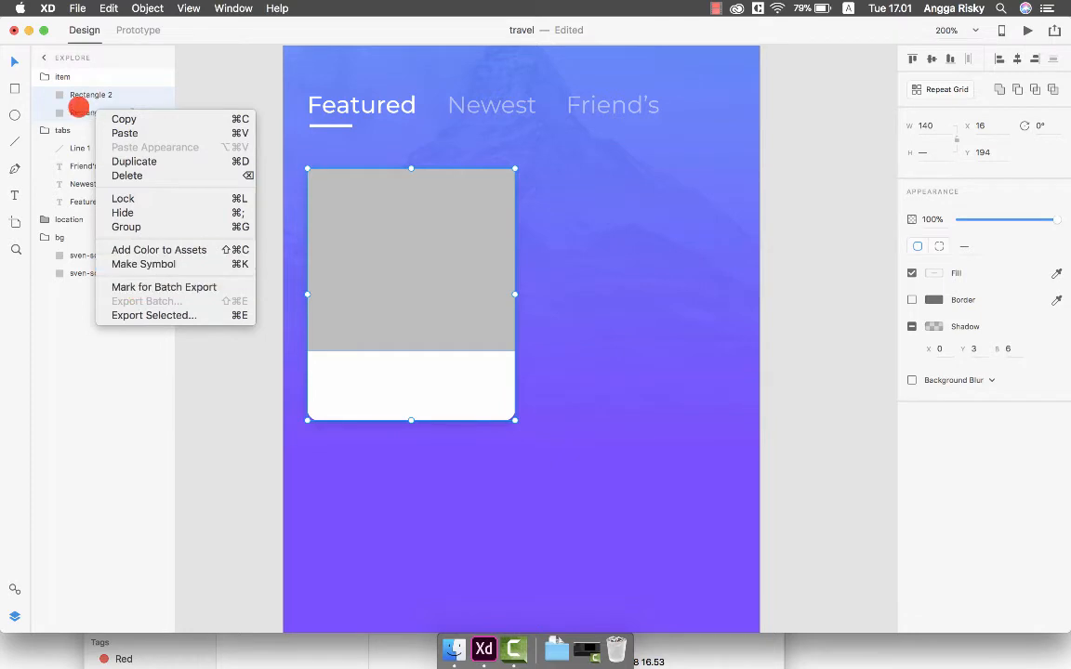
pyautogui.click(167, 7)
pyautogui.click(181, 7)
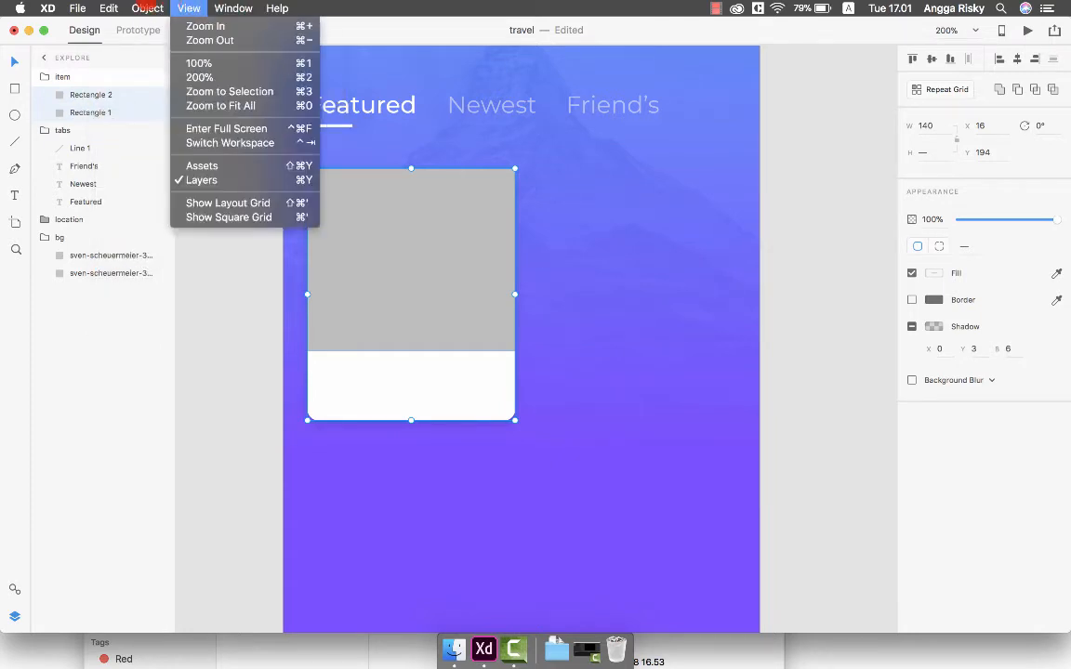
pyautogui.moveTo(147, 8)
pyautogui.click(213, 194)
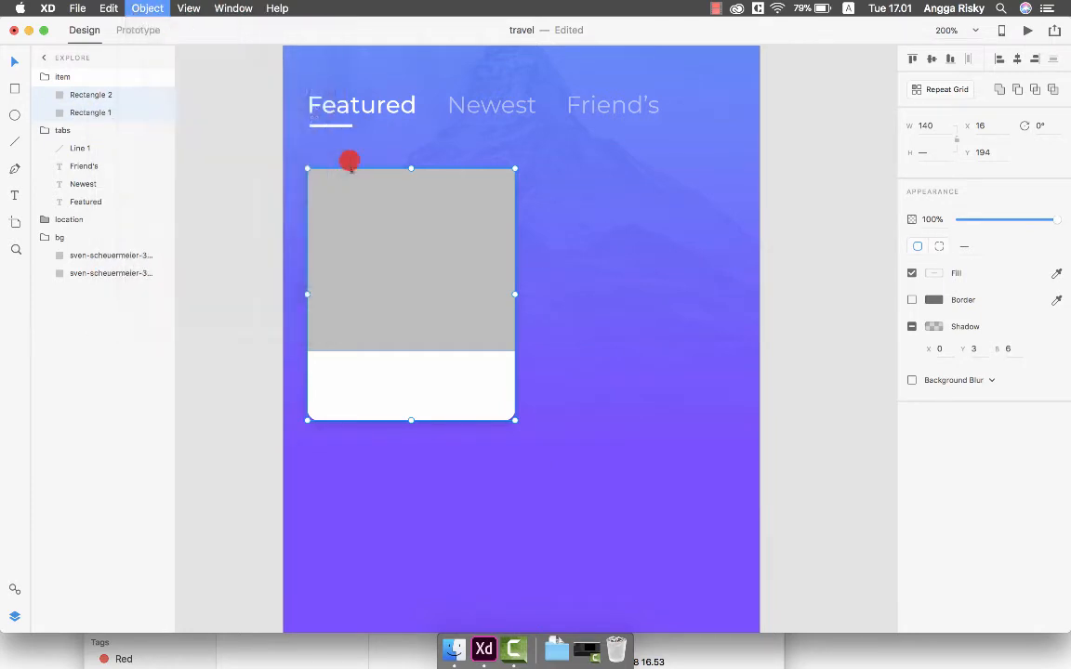
pyautogui.press('super+z')
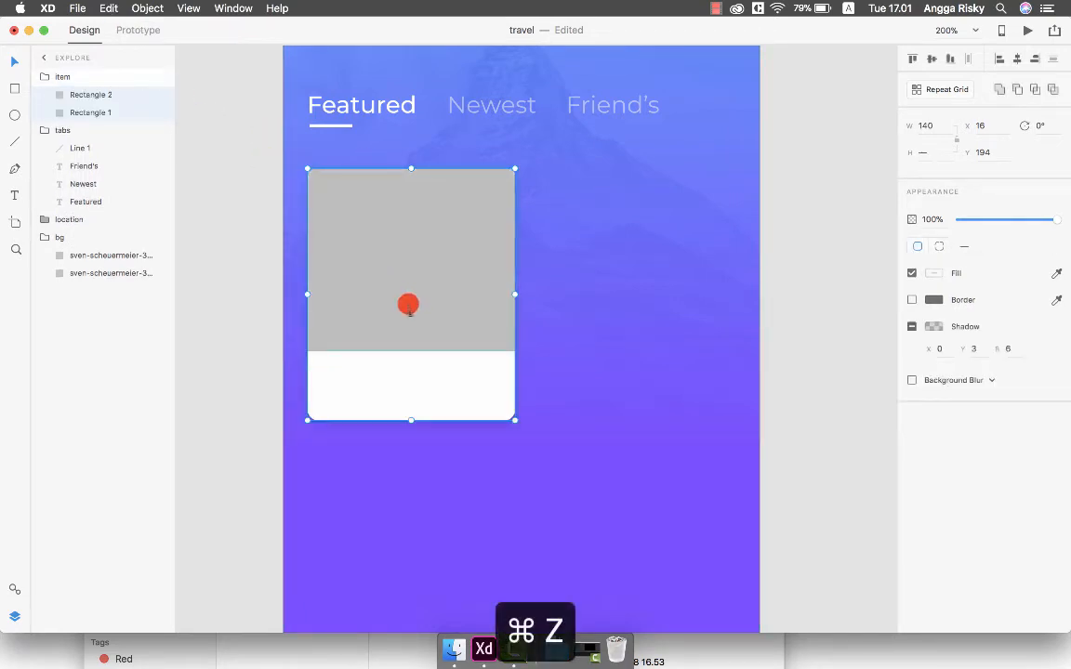
pyautogui.click(635, 268)
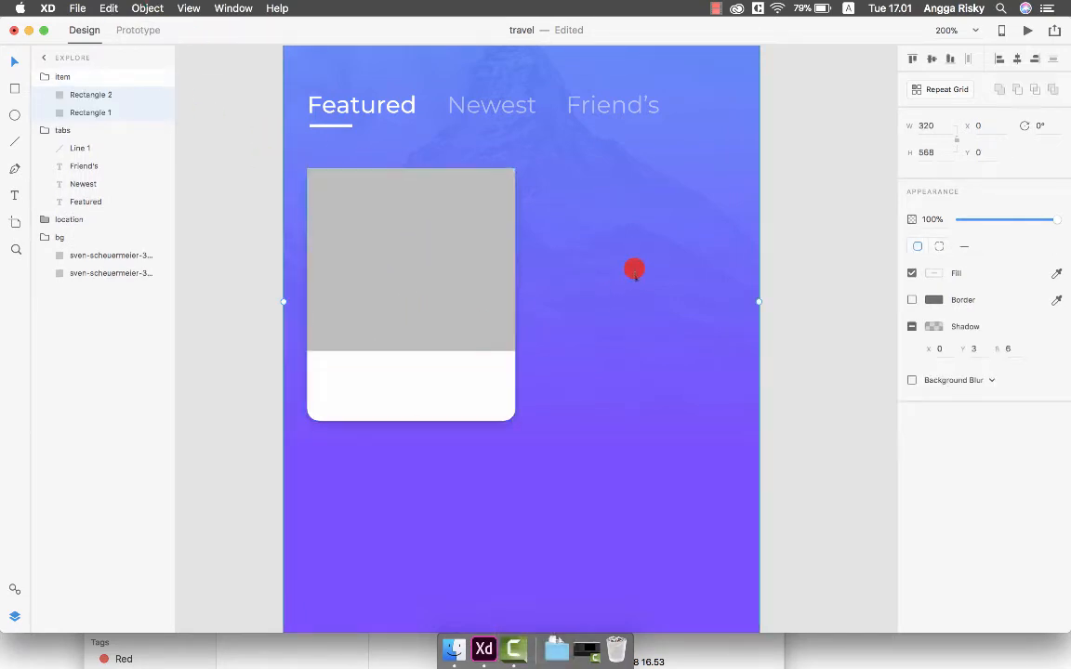
# Step: Give the grey rectangle individual corner radii, with 8 for both upper corners
pyautogui.click(437, 256)
pyautogui.doubleClick(441, 244)
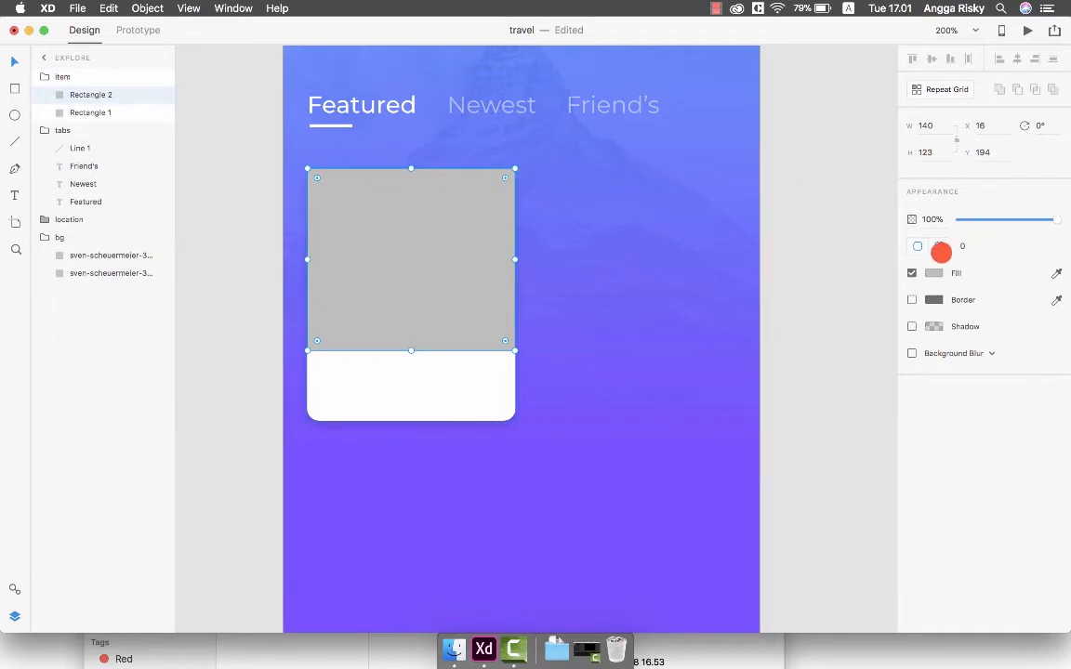
pyautogui.click(940, 245)
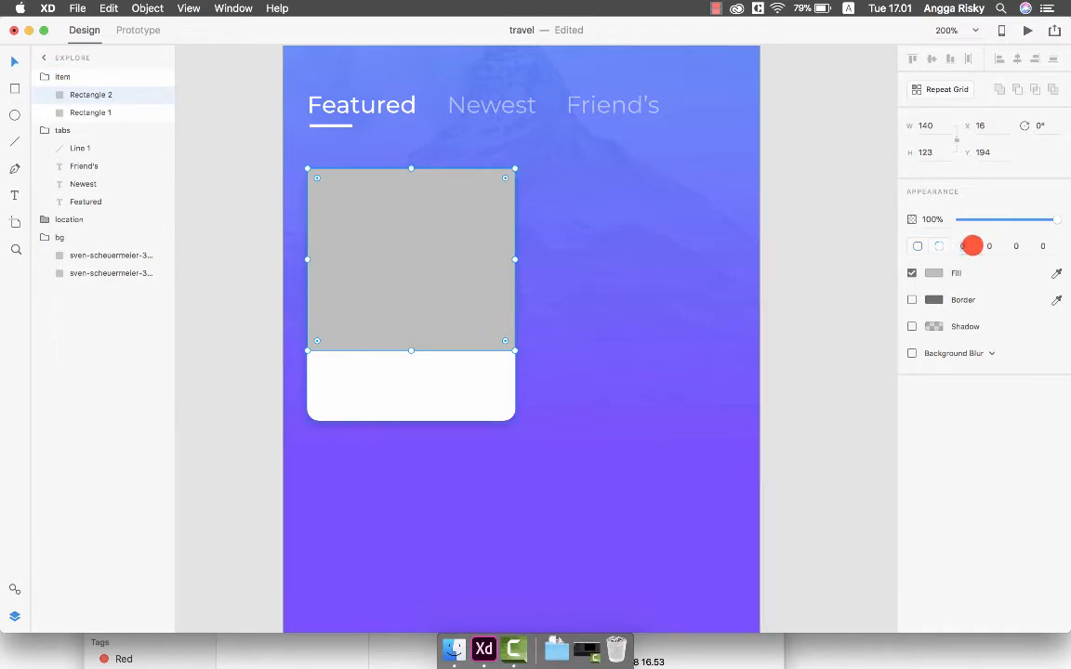
pyautogui.write('8')
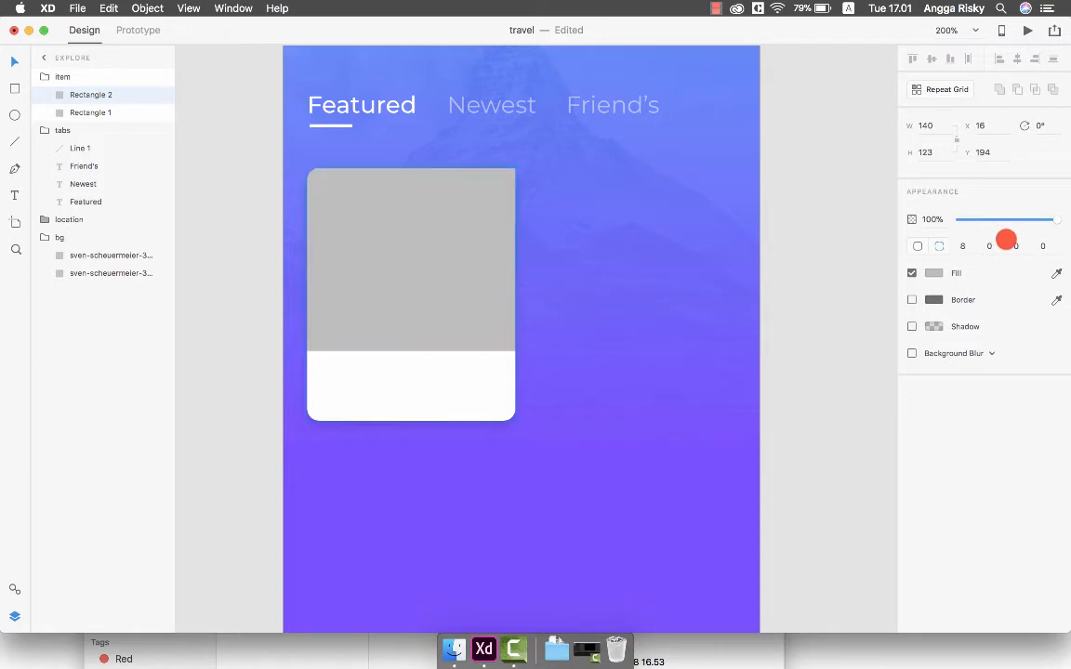
pyautogui.click(996, 244)
pyautogui.write('8')
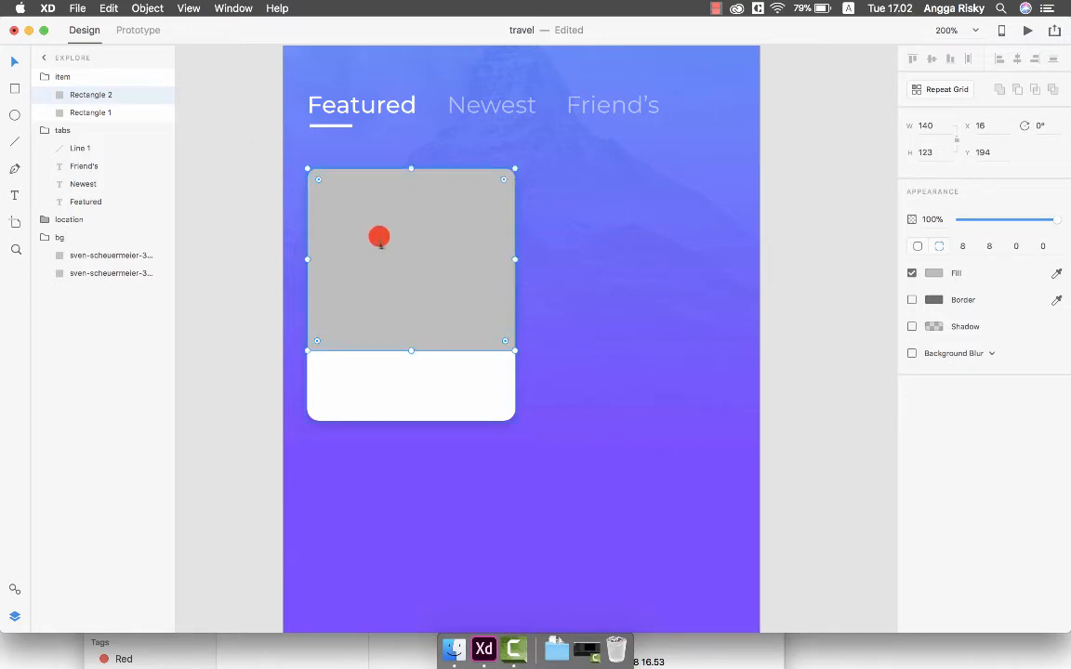
# Step: Fill the grey rectangle with the image cam-adams-41558-unsplash.jpg from the Desktop folder and save the file
pyautogui.click(448, 648)
pyautogui.click(292, 394)
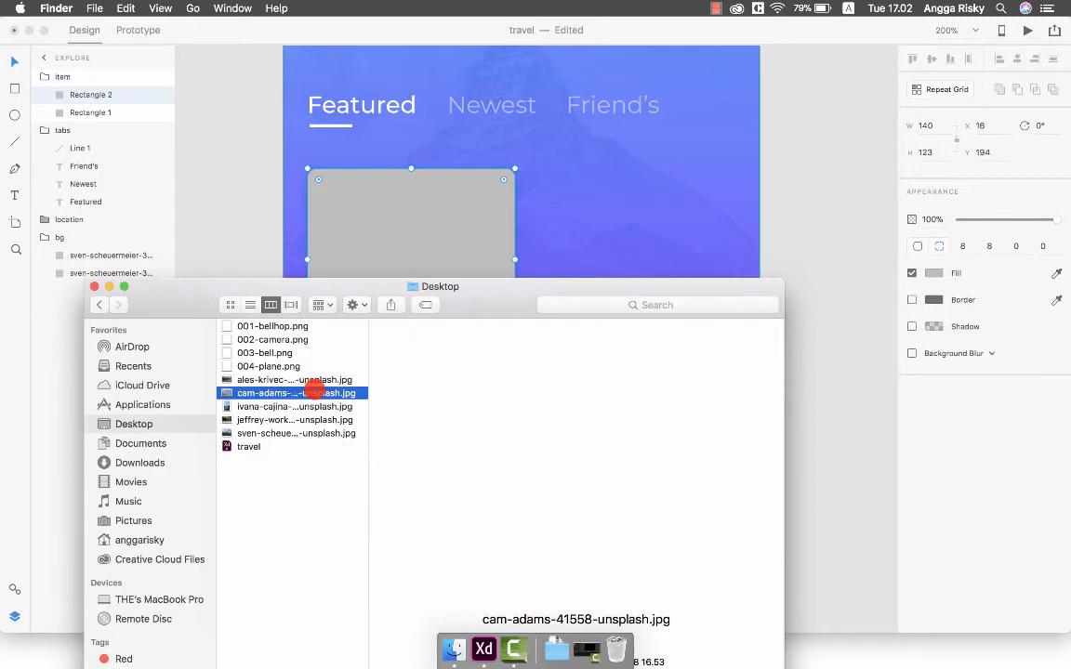
pyautogui.moveTo(290, 393); pyautogui.dragTo(409, 223)
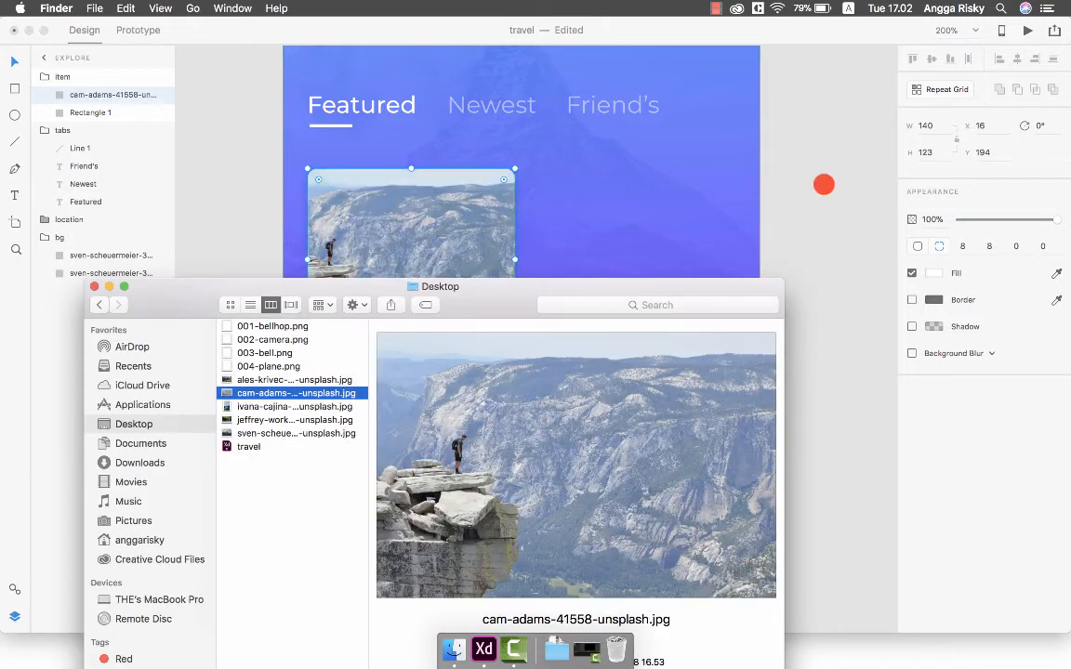
pyautogui.click(809, 186)
pyautogui.click(801, 189)
pyautogui.press('cmd+s')
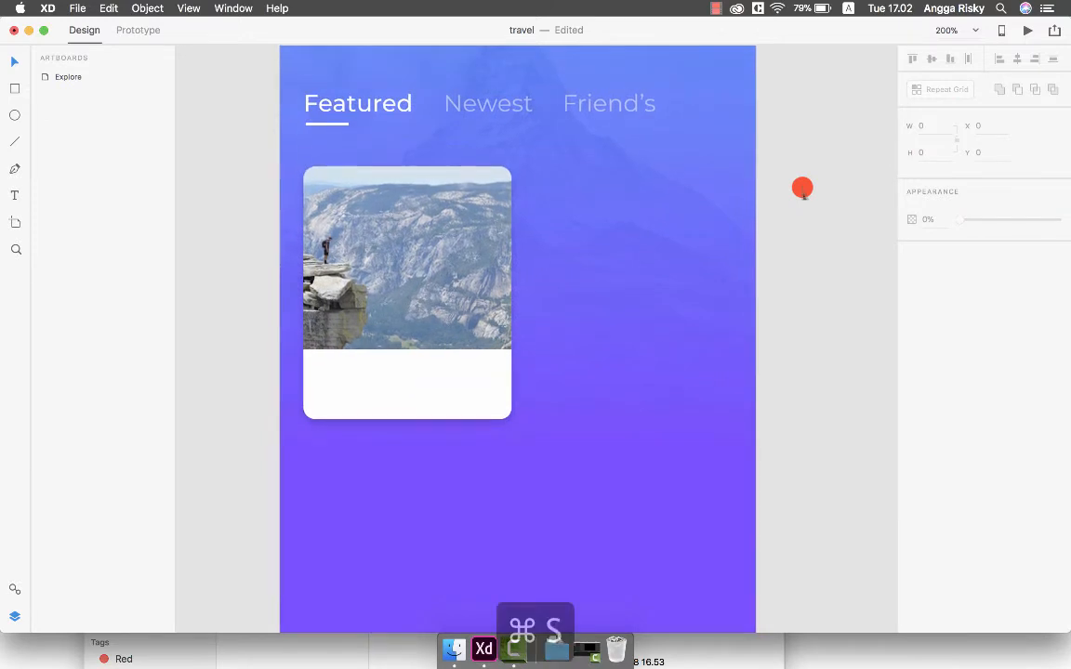
pyautogui.scroll(-1, 803, 188)
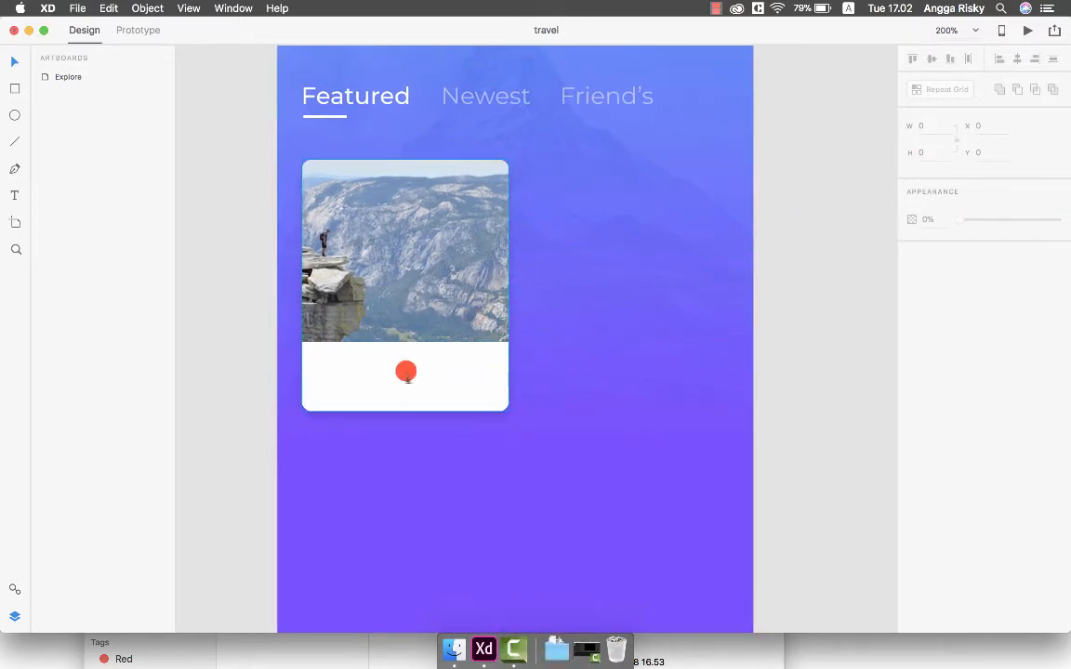
pyautogui.click(377, 372)
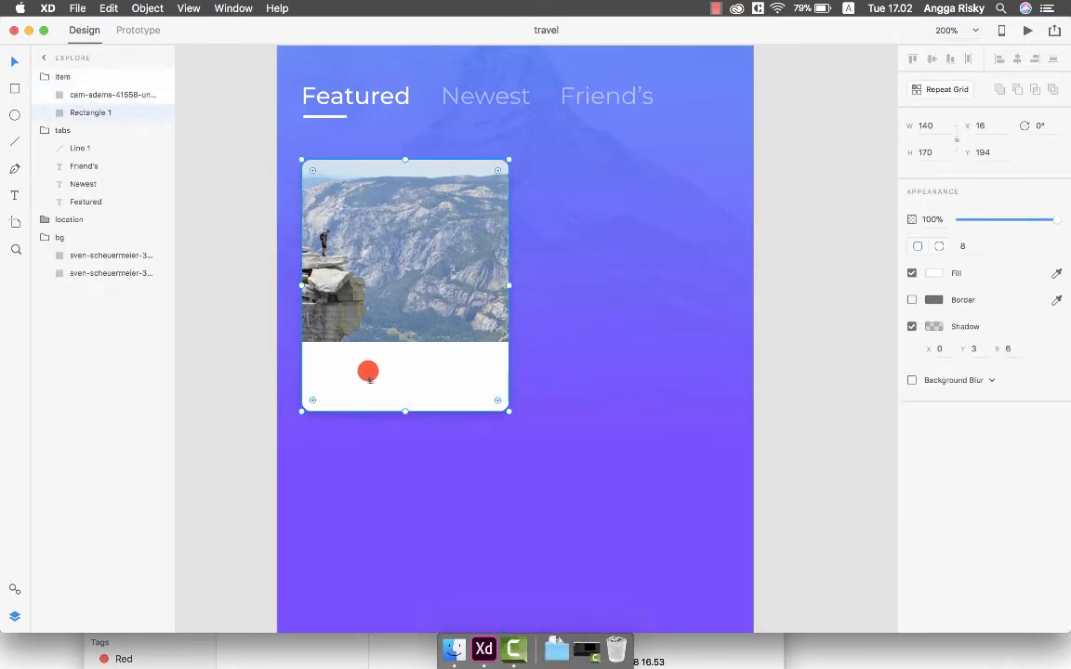
pyautogui.scroll(5, 378, 342)
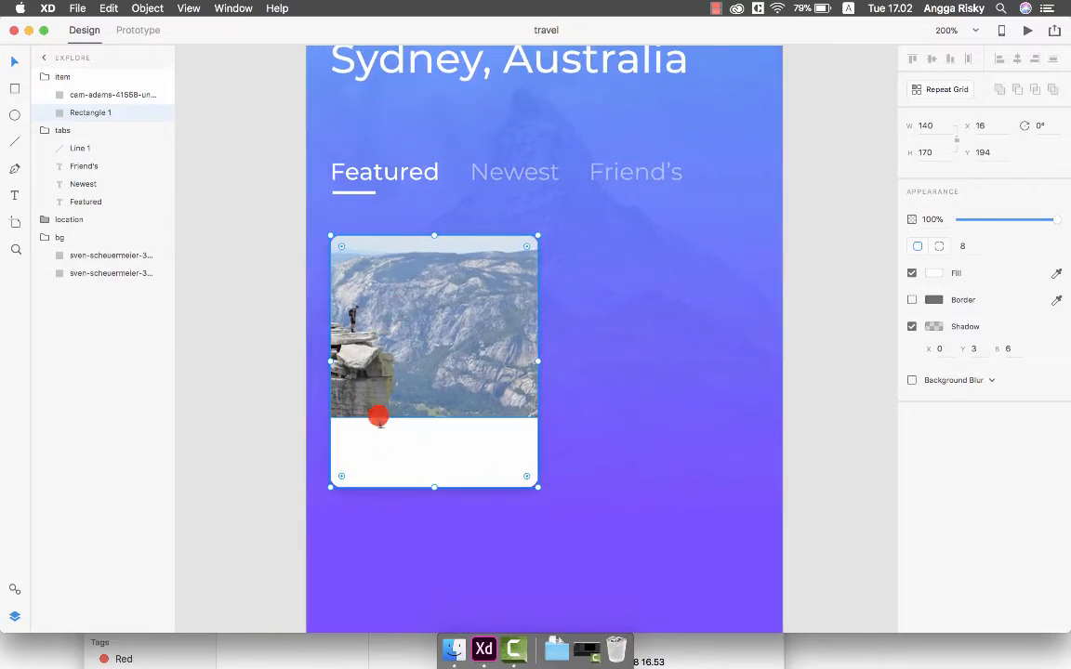
pyautogui.press('t')
pyautogui.click(362, 438)
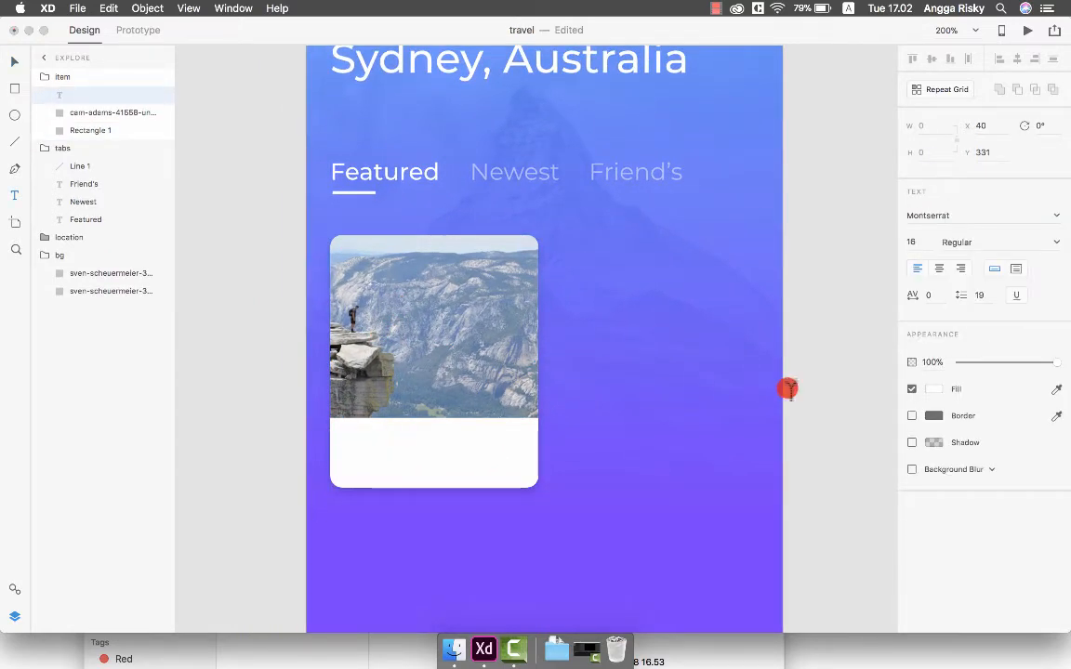
pyautogui.click(934, 389)
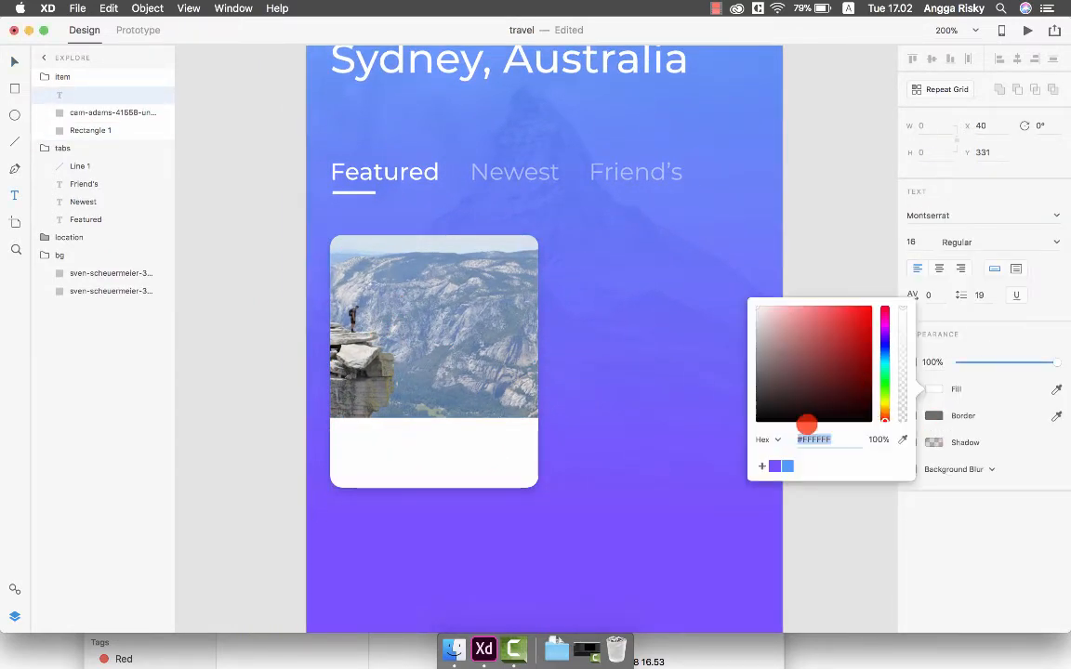
pyautogui.press('Return')
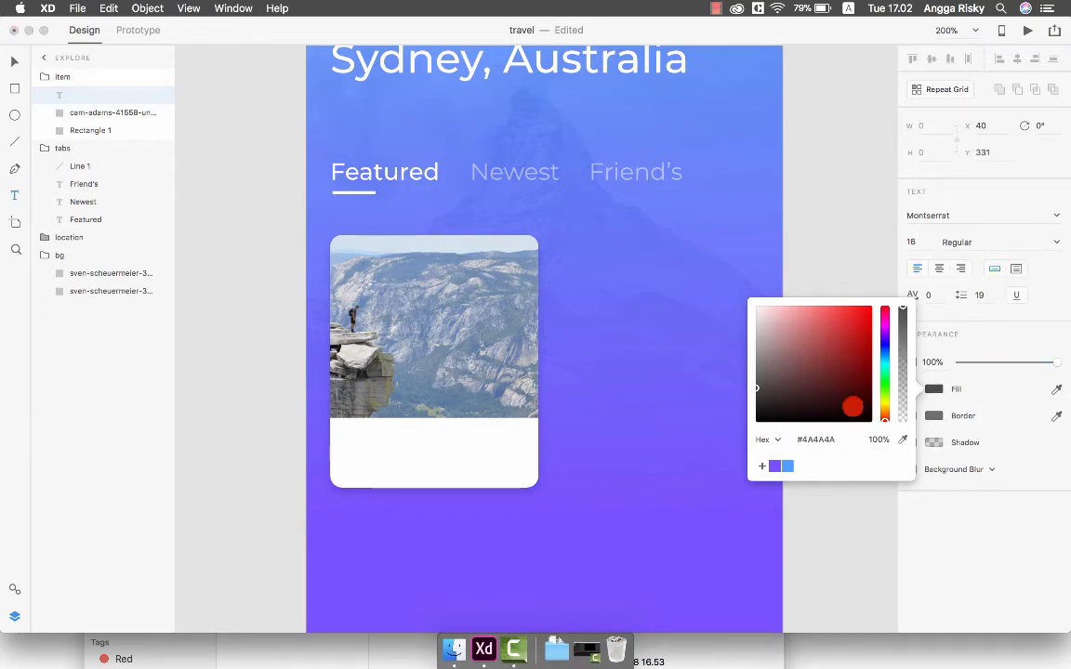
pyautogui.click(932, 388)
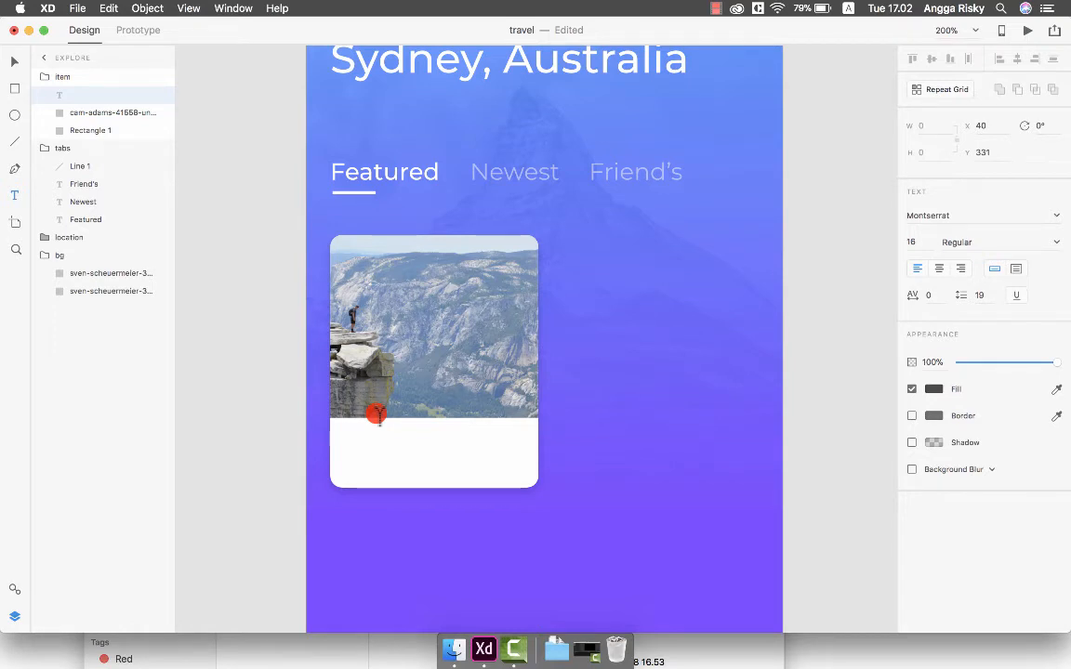
pyautogui.click(377, 427)
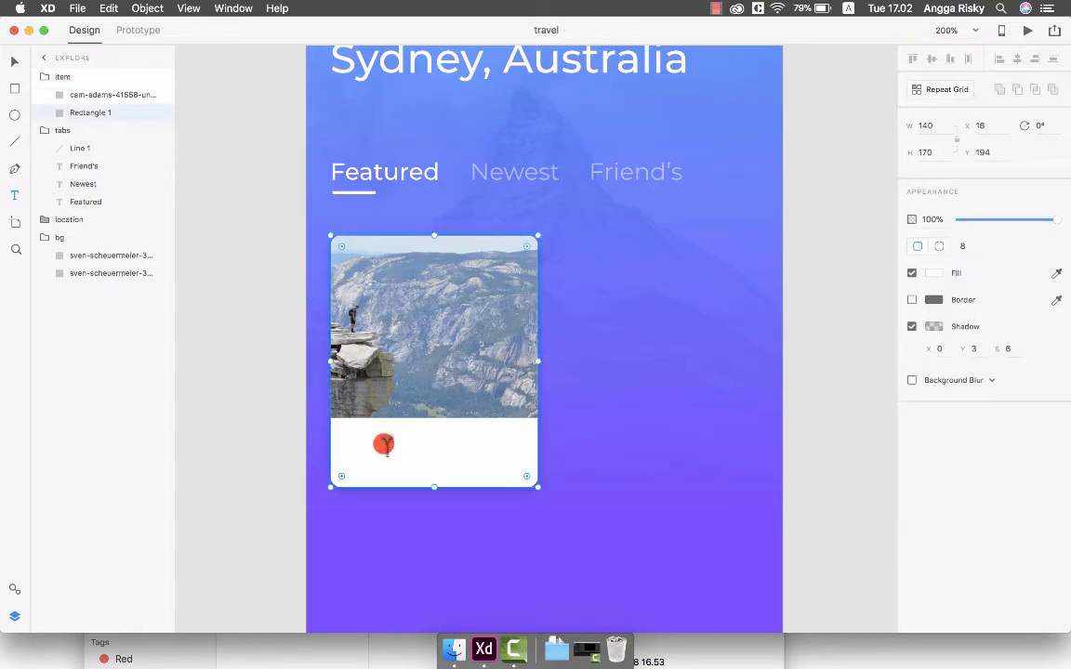
# Step: Add the text "Grand Canyon" in the white area of the card below the photo
pyautogui.click(384, 444)
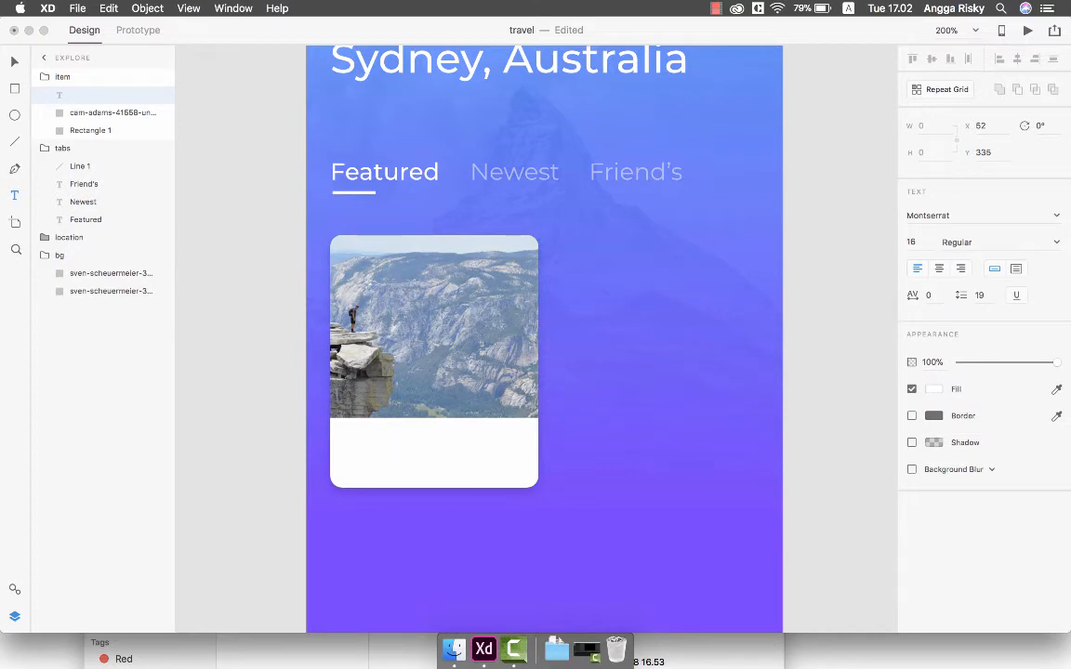
pyautogui.write('Grand Canyon')
pyautogui.press('Escape')
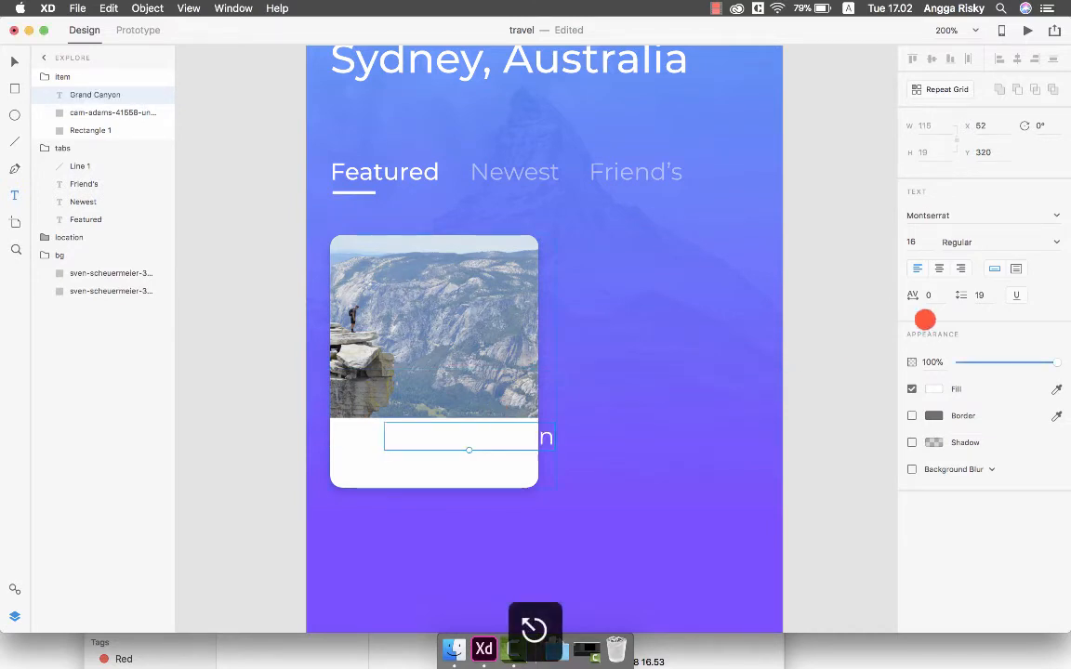
# Step: Fill the Grand Canyon text with #4A4A4A and save that colour as a swatch
pyautogui.click(937, 389)
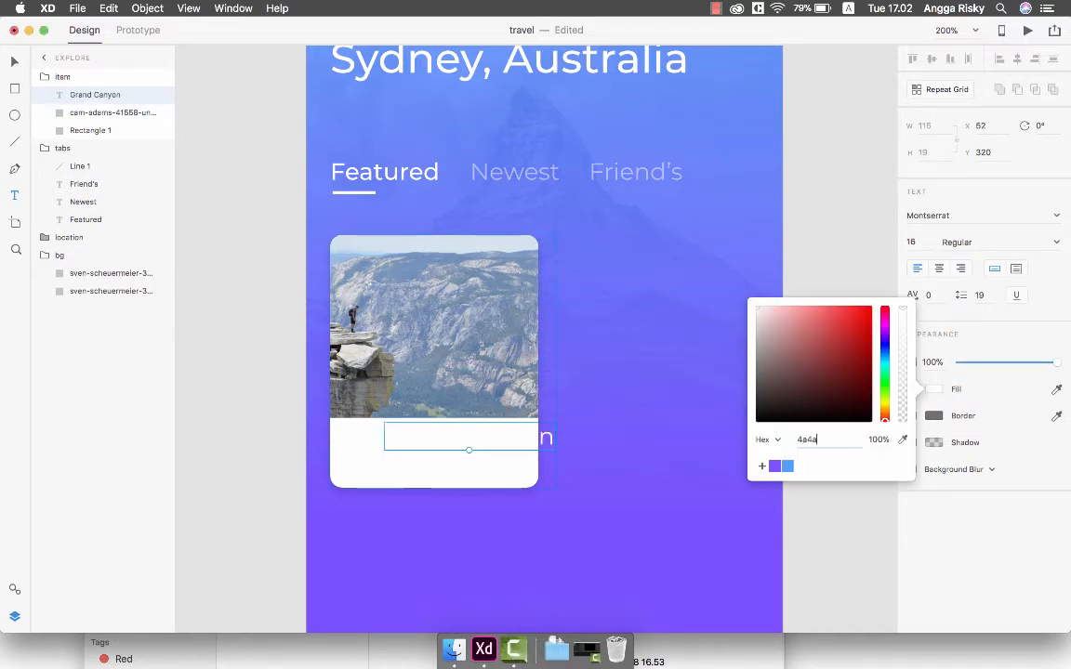
pyautogui.write('4a4a4a')
pyautogui.press('Return')
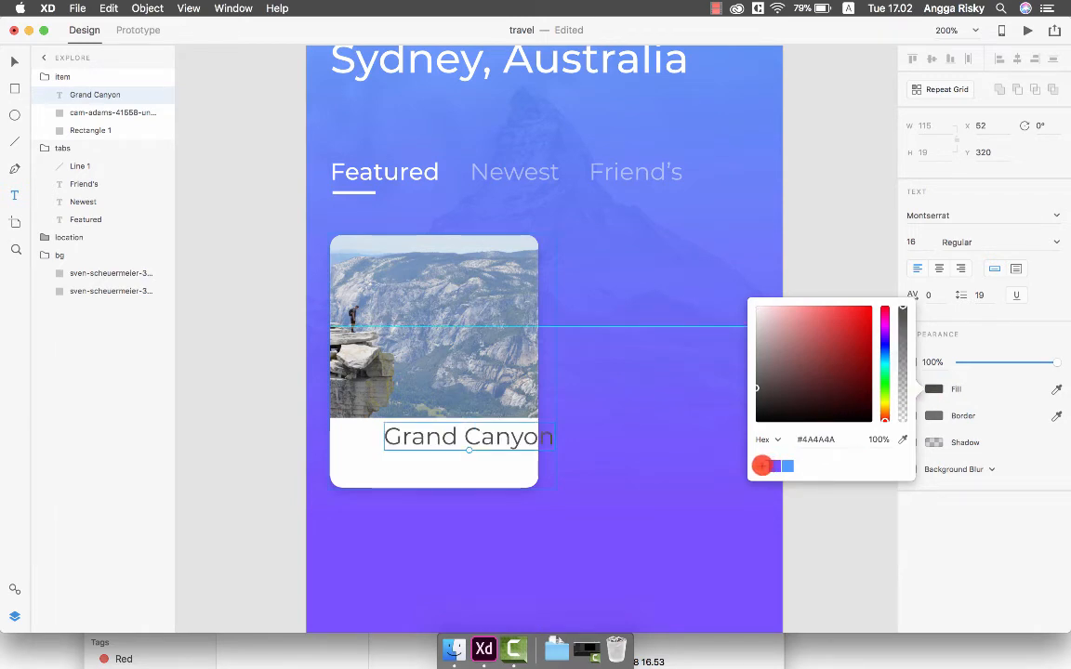
pyautogui.click(930, 388)
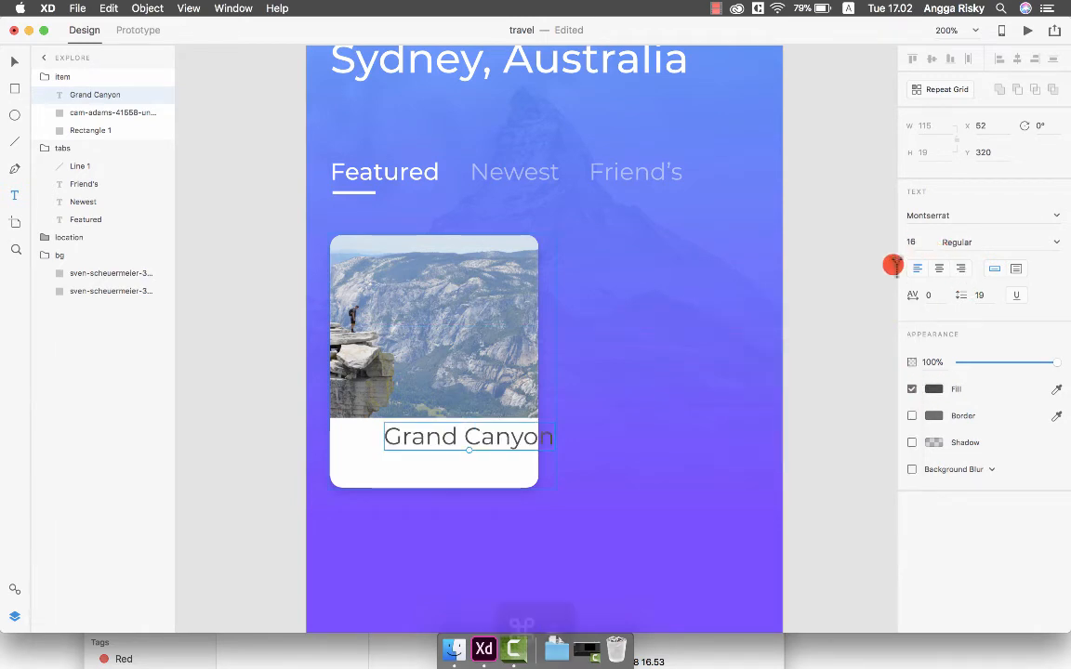
# Step: Set the Grand Canyon text to font size 14 and move it fully inside the card, at X 32, Y 321
pyautogui.press('super+minus')
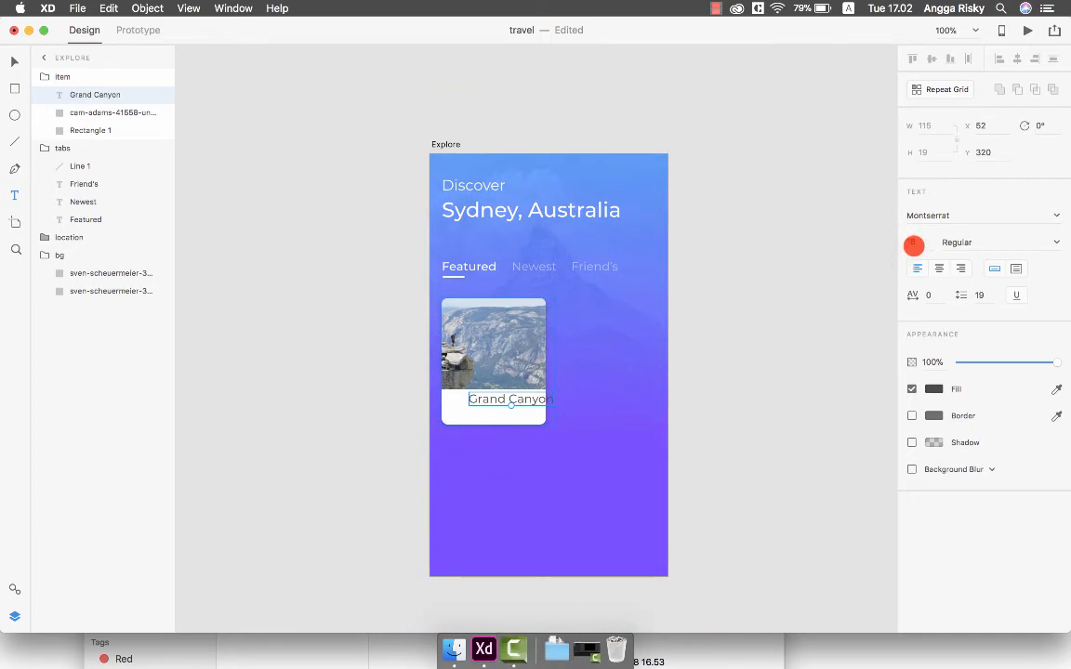
pyautogui.write('14')
pyautogui.press('Return')
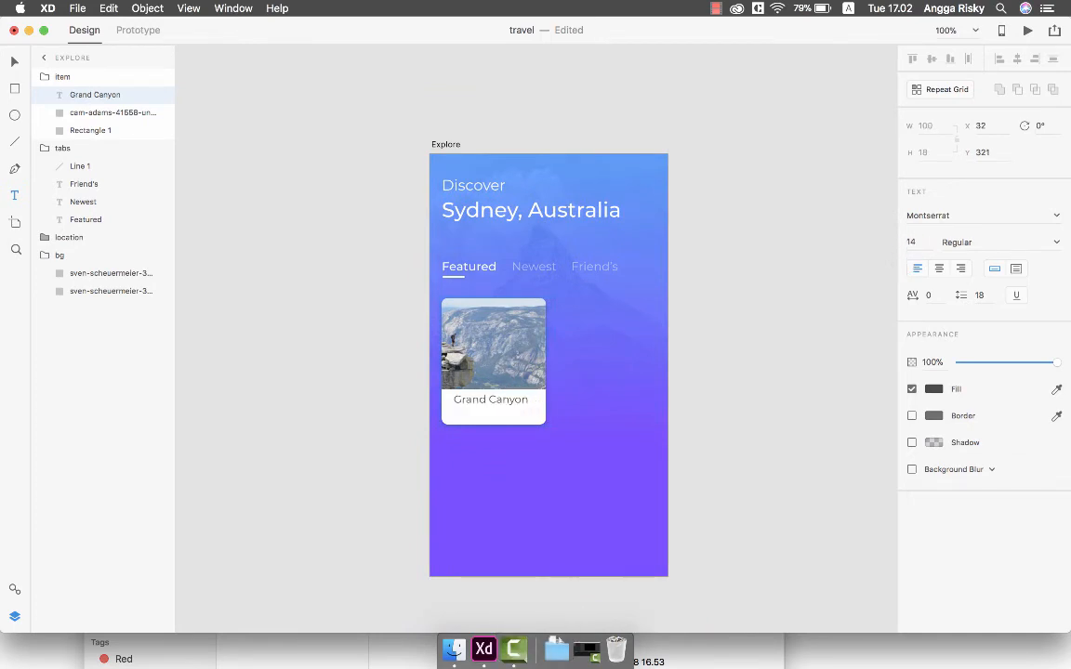
pyautogui.click(827, 292)
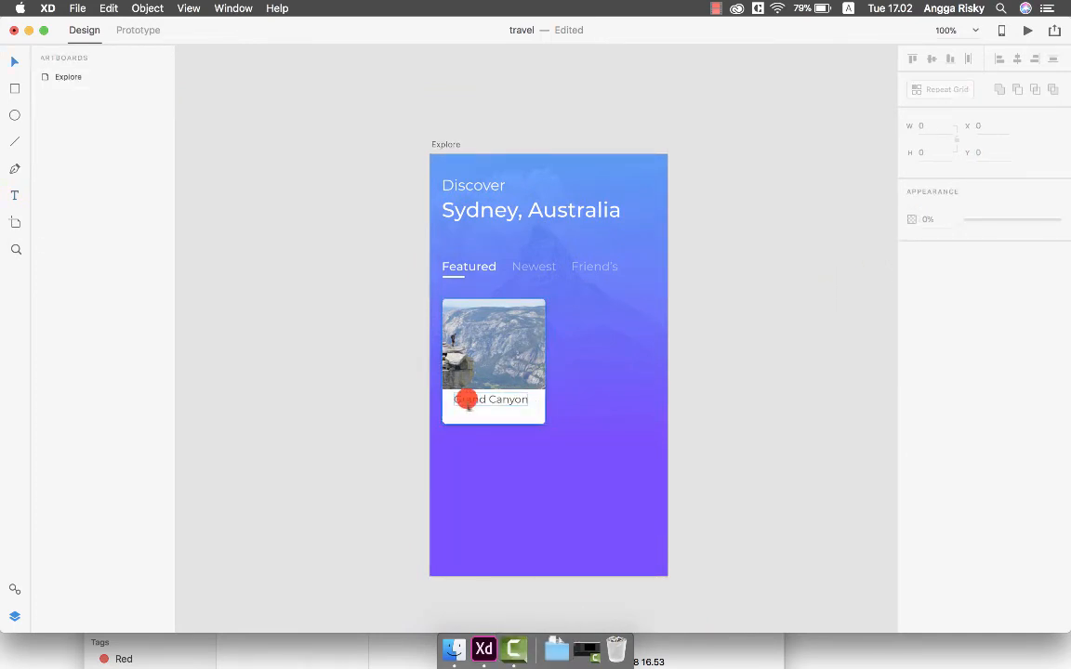
# Step: Nudge the Grand Canyon text to X 26, Y 323 within the card, checking its distances to the card edges
pyautogui.click(466, 399)
pyautogui.doubleClick(466, 399)
pyautogui.hotkey('alt', 'Down')
pyautogui.hotkey('alt', 'Down')
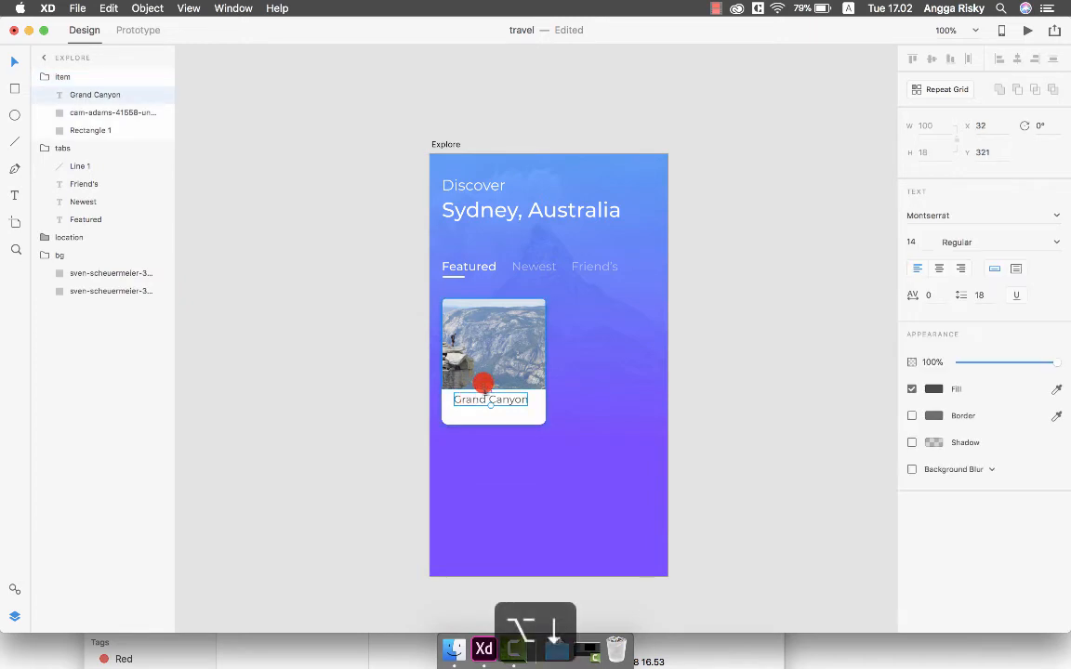
pyautogui.hotkey('alt', 'Left')
pyautogui.hotkey('alt', 'Left')
pyautogui.hotkey('alt', 'Left')
pyautogui.hotkey('alt', 'Left')
pyautogui.hotkey('alt', 'Left')
pyautogui.hotkey('alt', 'Left')
pyautogui.hotkey('alt', 'Left')
pyautogui.hotkey('alt', 'Left')
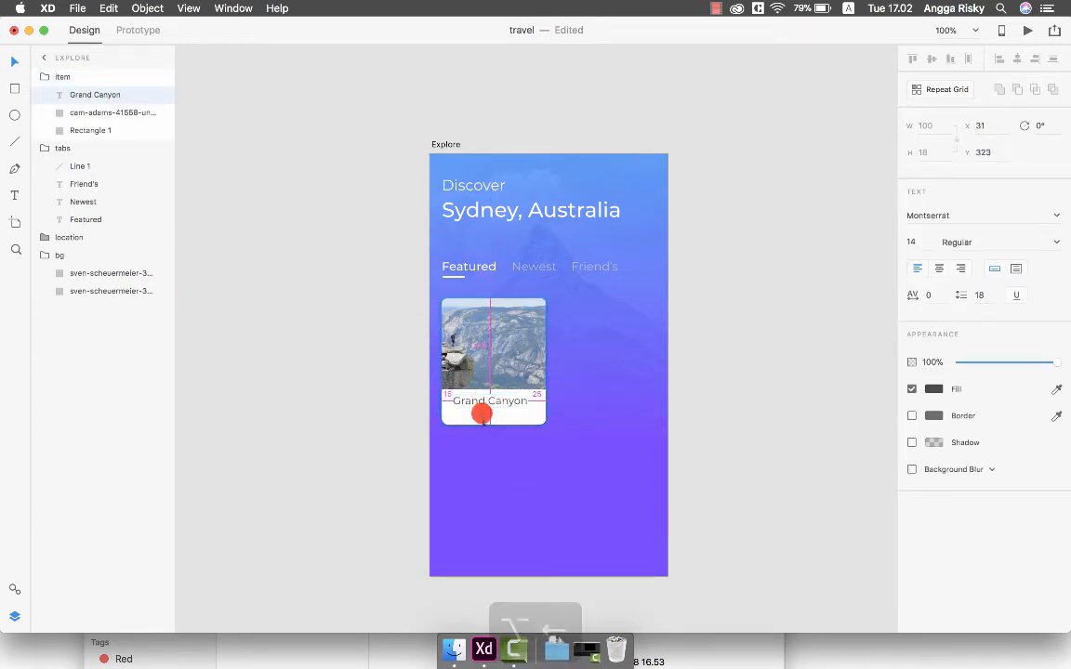
pyautogui.hotkey('alt', 'Left')
pyautogui.hotkey('alt', 'Left')
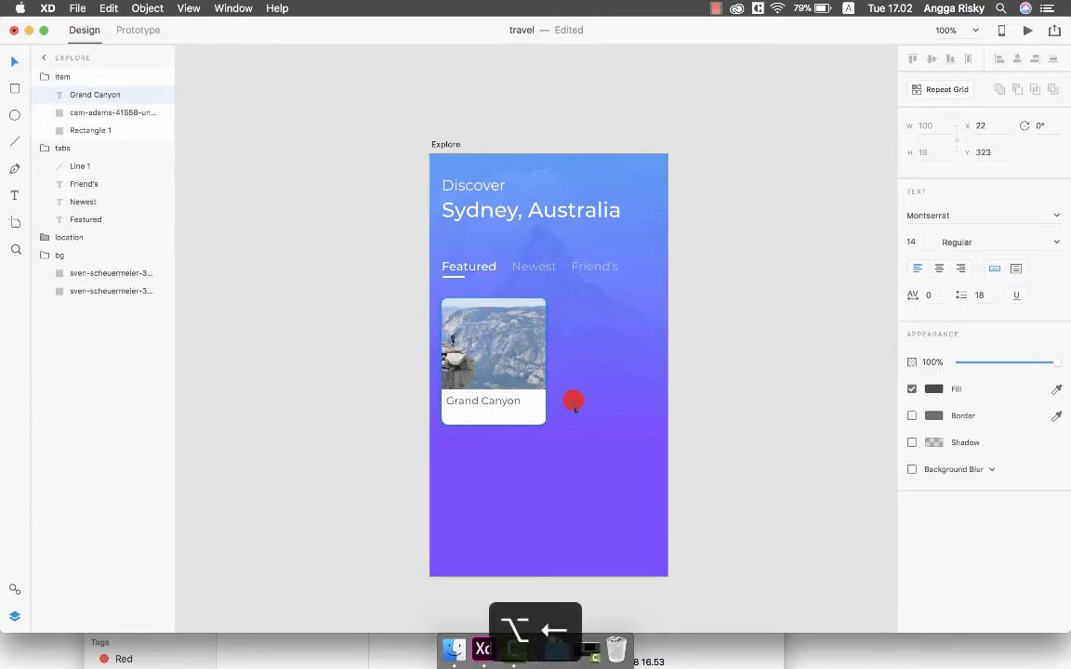
pyautogui.hotkey('alt', 'Right')
pyautogui.hotkey('alt', 'Right')
pyautogui.hotkey('alt', 'Right')
pyautogui.hotkey('alt', 'Right')
pyautogui.hotkey('alt', 'Right')
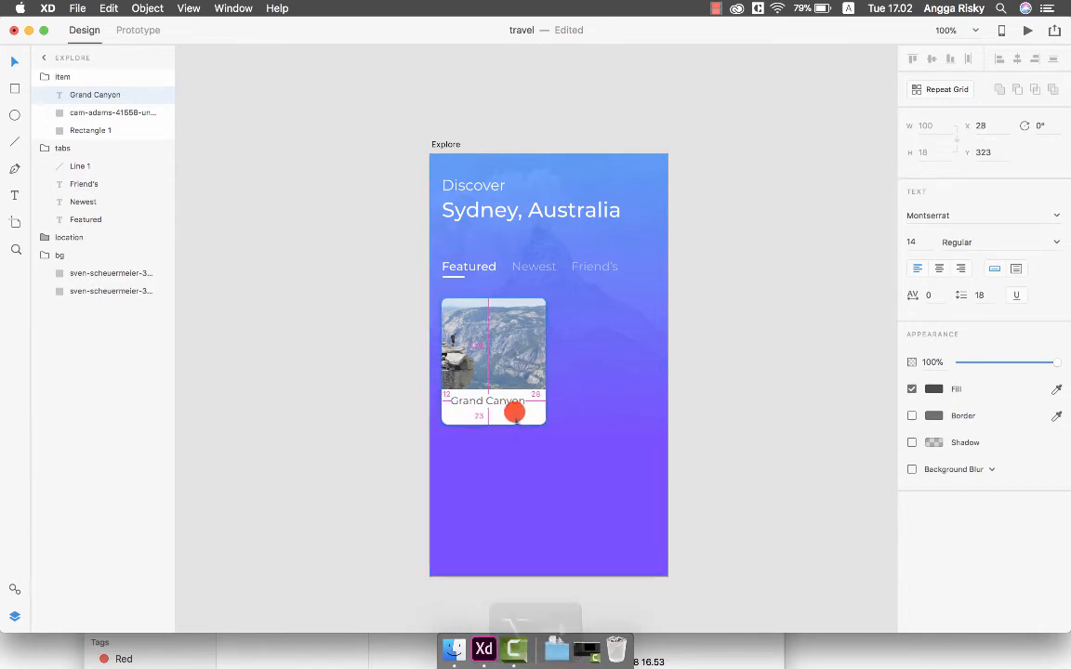
pyautogui.hotkey('alt', 'Left')
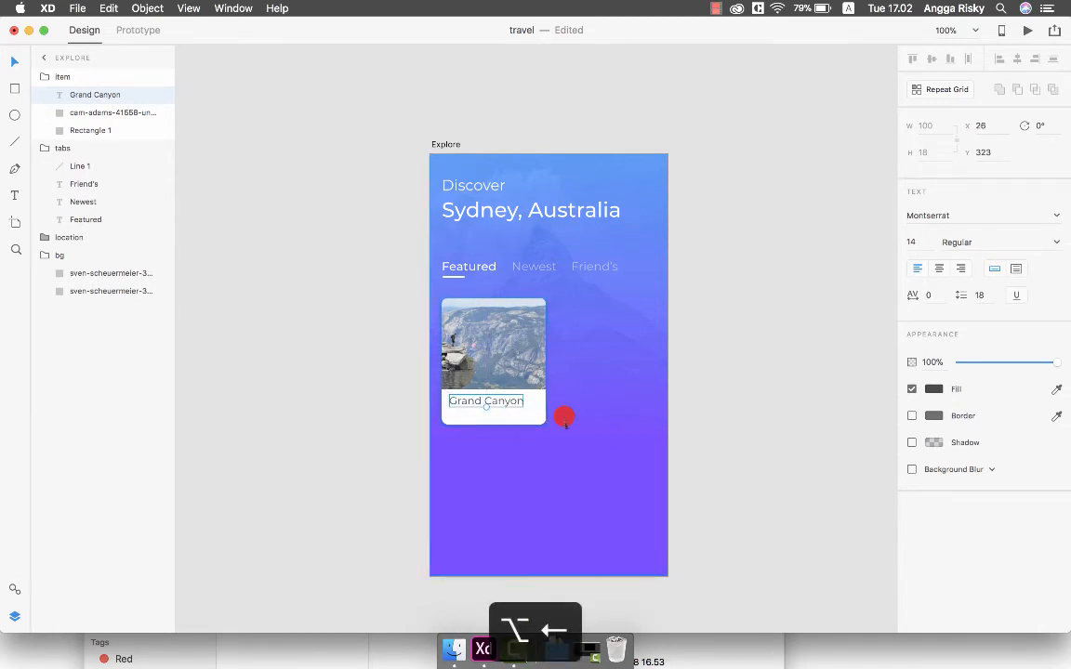
# Step: Duplicate the Grand Canyon text and move the copy straight down to Y 340
pyautogui.scroll(-2, 564, 418)
pyautogui.press('super+equal')
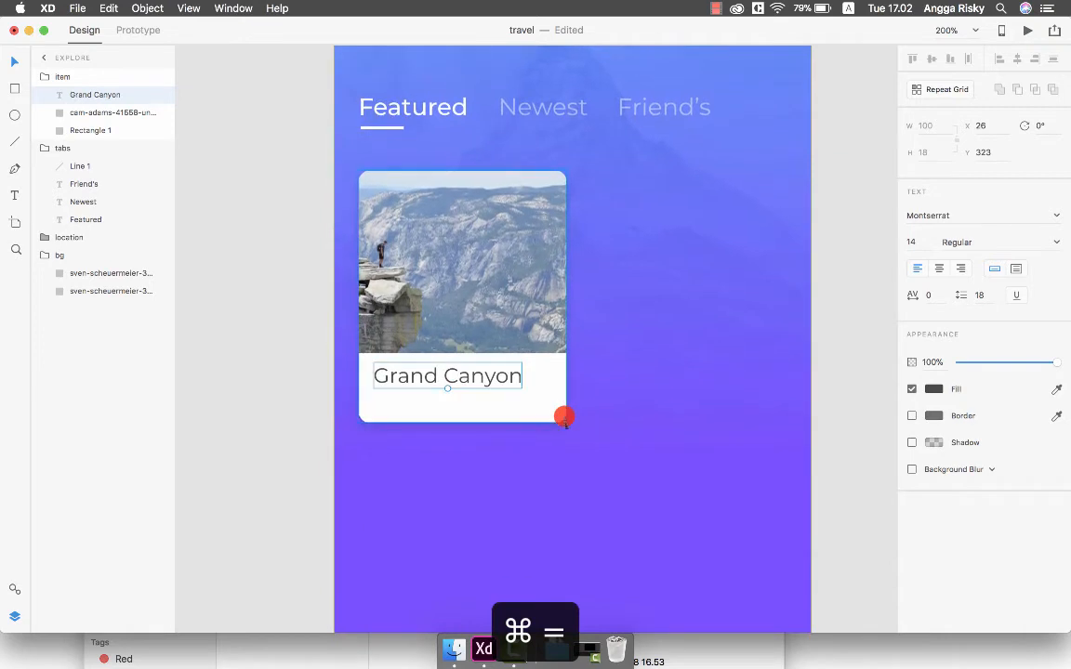
pyautogui.press('super+d')
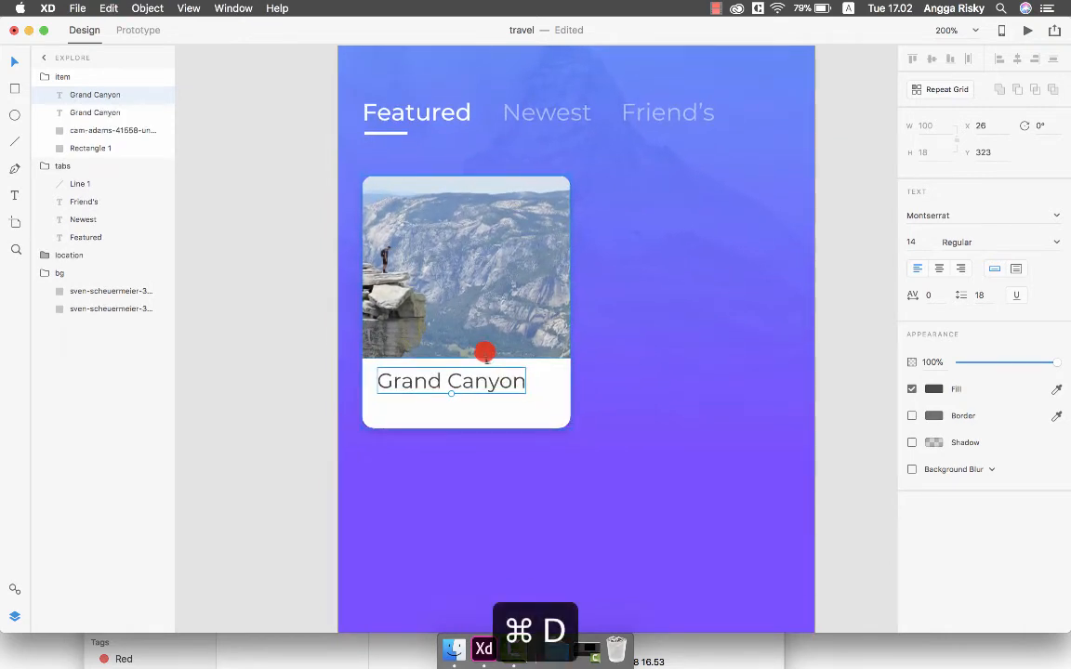
pyautogui.hotkey('shift', 'Down')
pyautogui.hotkey('shift', 'Down')
pyautogui.press('Up')
pyautogui.press('Up')
pyautogui.press('Up')
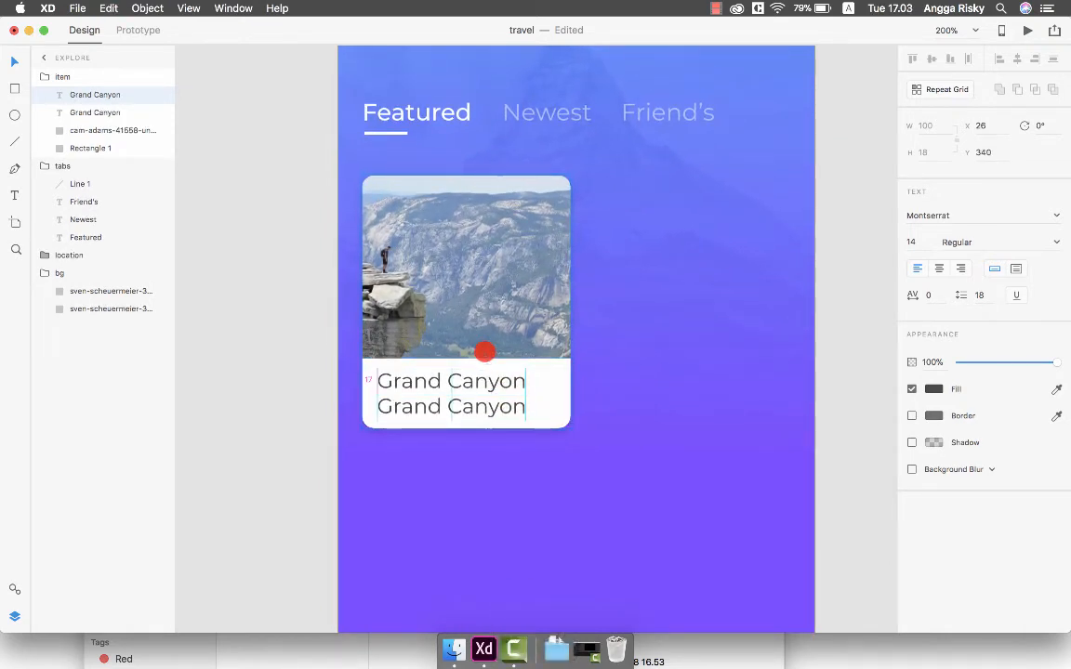
# Step: Replace the wording of the lower text copy with the price "$2,983"
pyautogui.press('Return')
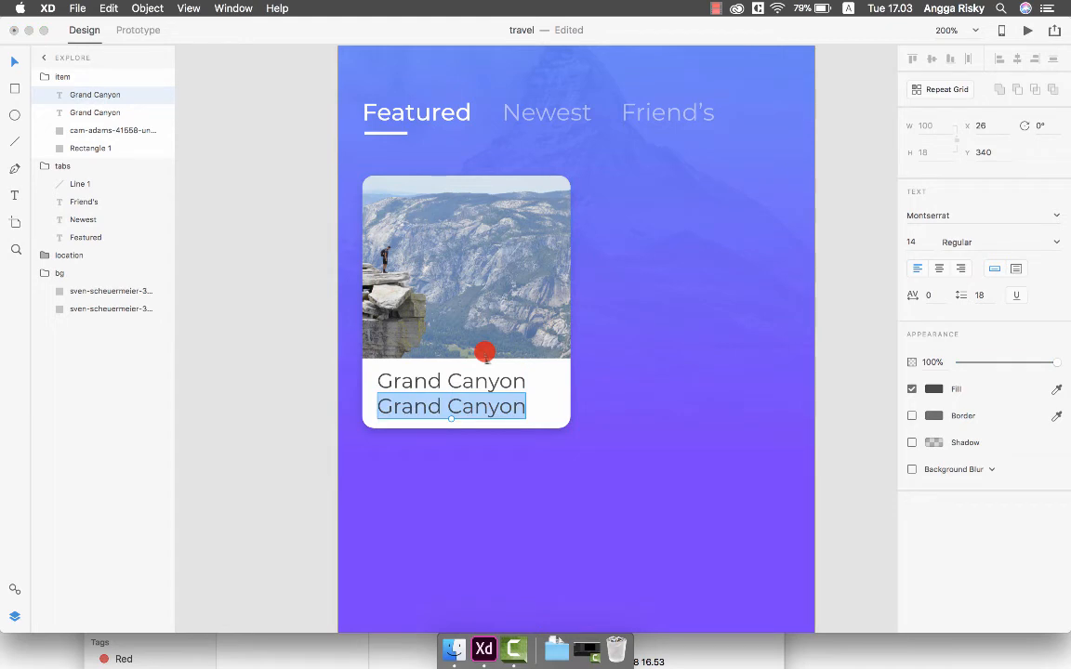
pyautogui.write('$2,9')
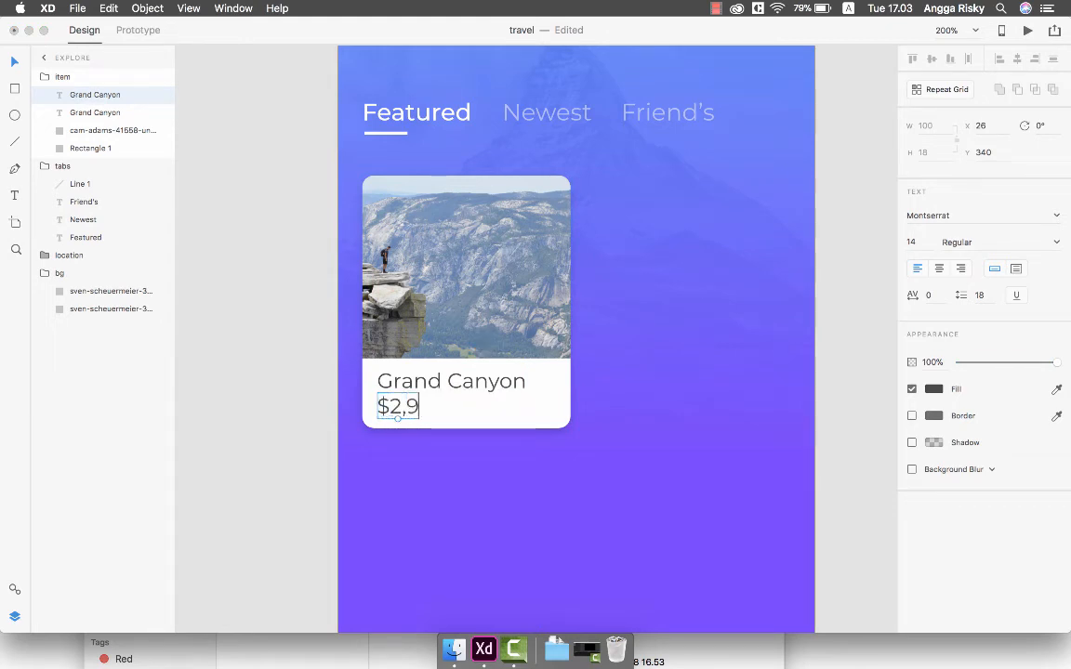
pyautogui.write('83')
pyautogui.press('Escape')
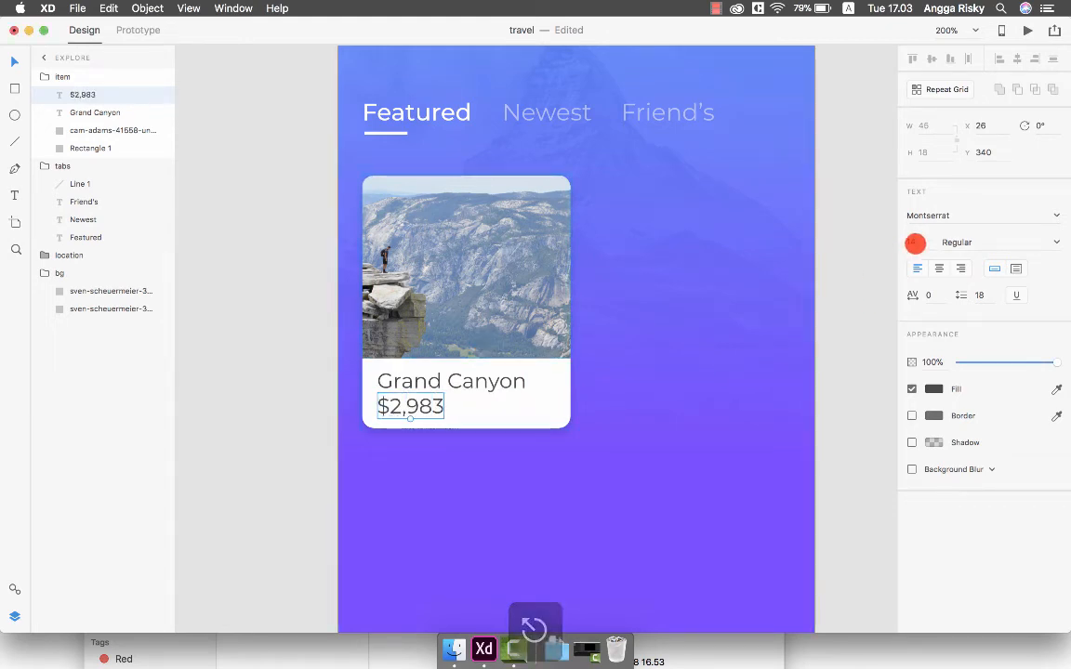
# Step: Set the price text to font size 11 and fill it with #1ABC9C
pyautogui.click(915, 243)
pyautogui.write('11')
pyautogui.press('Return')
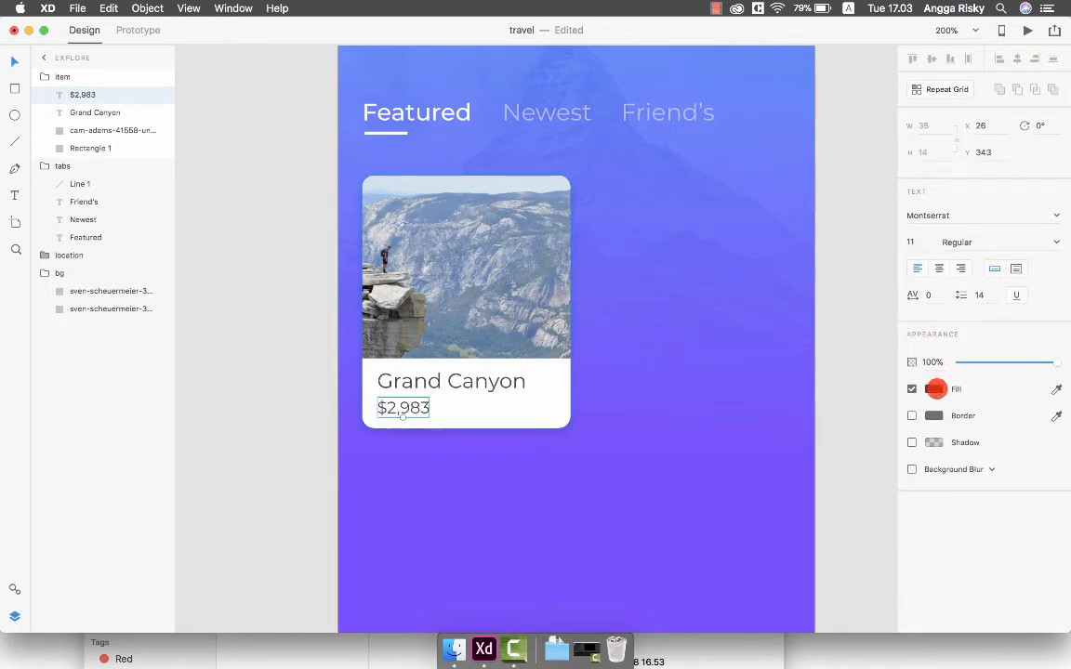
pyautogui.click(934, 388)
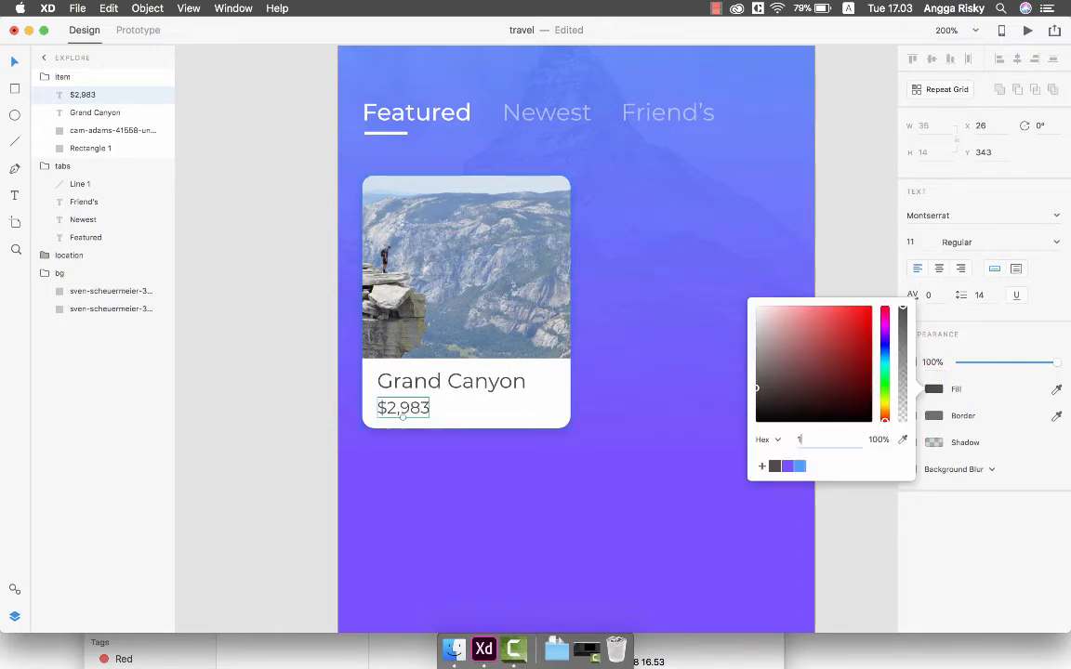
pyautogui.write('1abc9c')
pyautogui.press('Return')
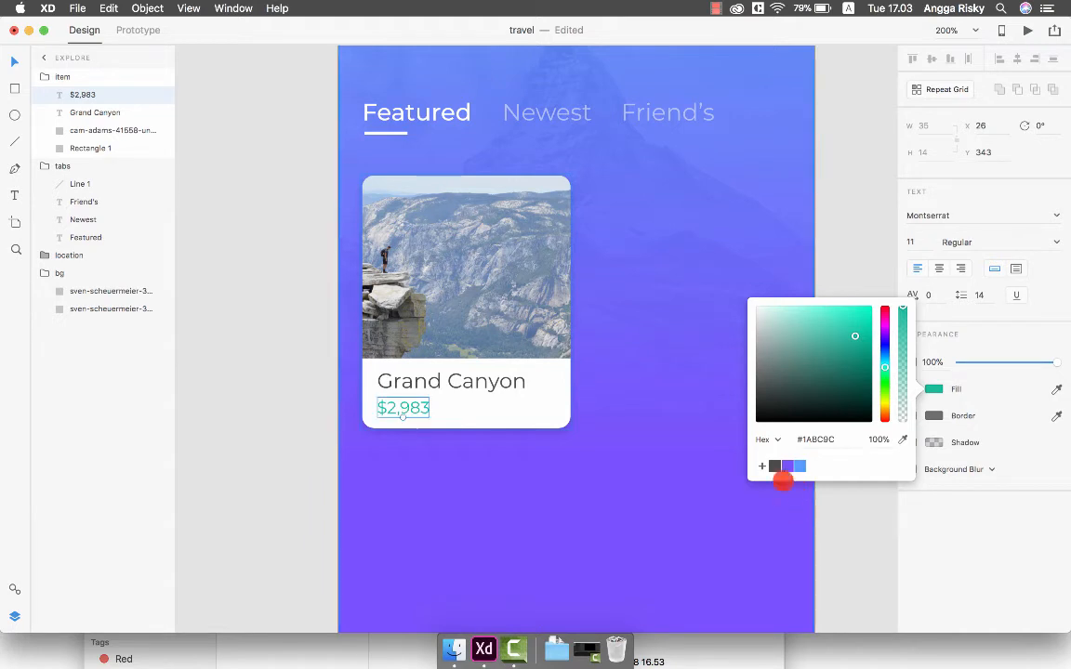
pyautogui.click(930, 388)
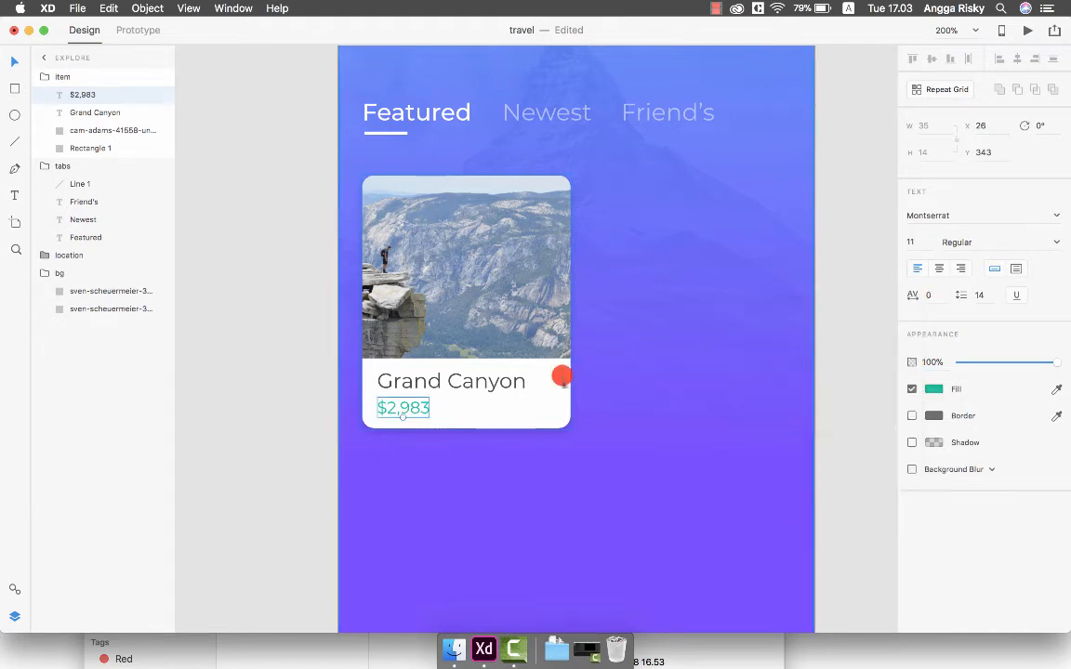
# Step: Change the Grand Canyon text's font weight to Medium and save the file
pyautogui.click(498, 382)
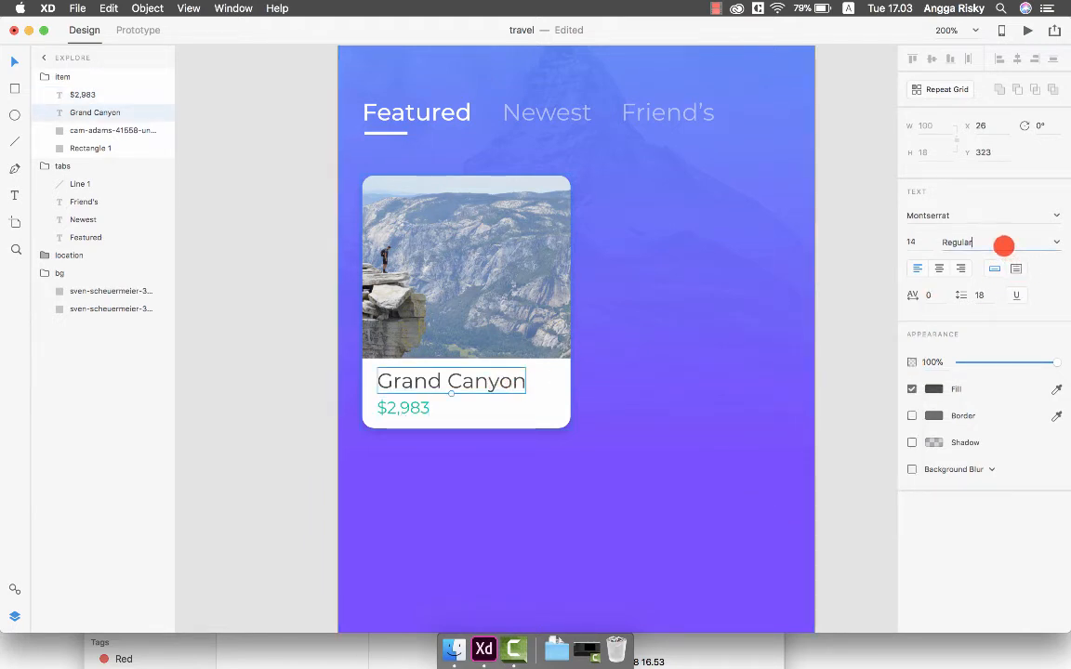
pyautogui.write('Medium')
pyautogui.press('Return')
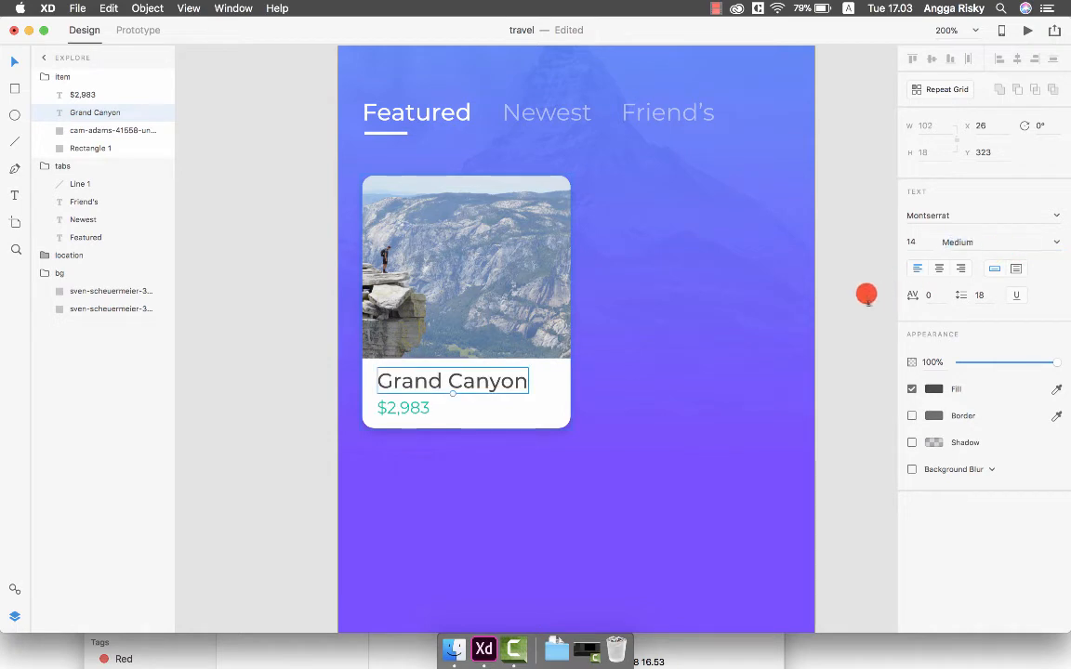
pyautogui.click(848, 270)
pyautogui.scroll(1, 476, 393)
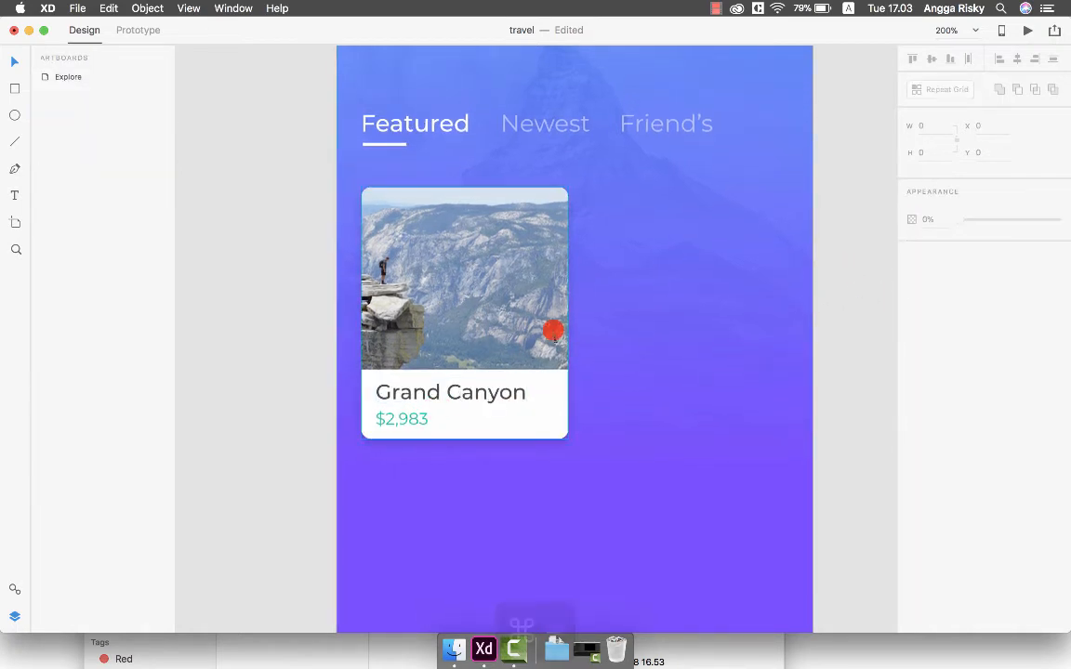
pyautogui.press('super+minus')
pyautogui.hscroll(1, 744, 321)
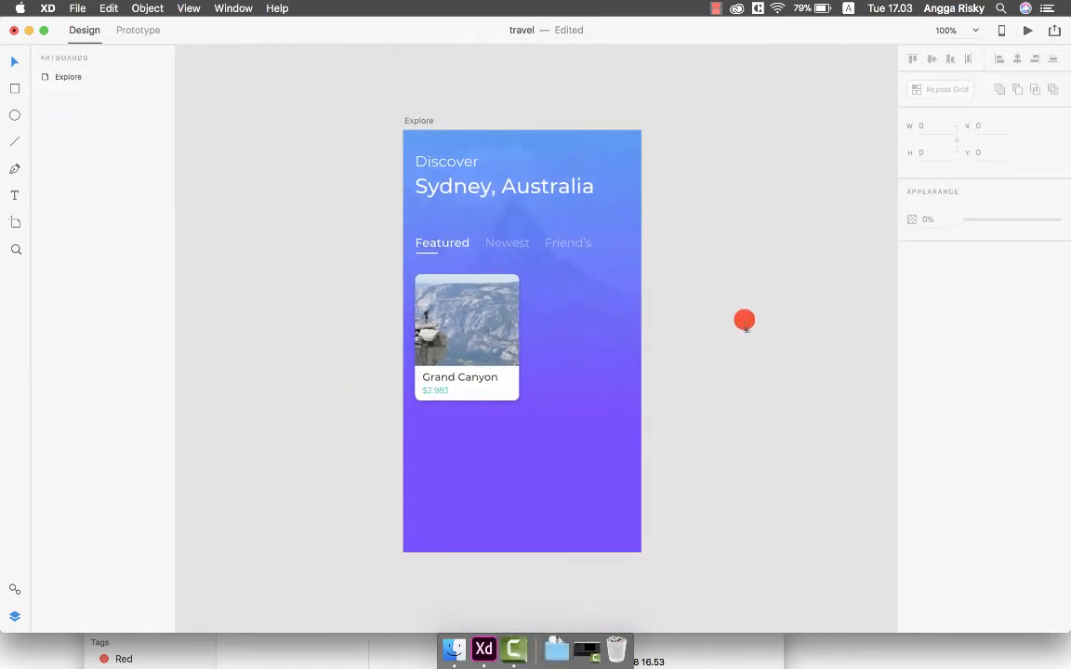
pyautogui.press('super+s')
pyautogui.scroll(-1, 744, 321)
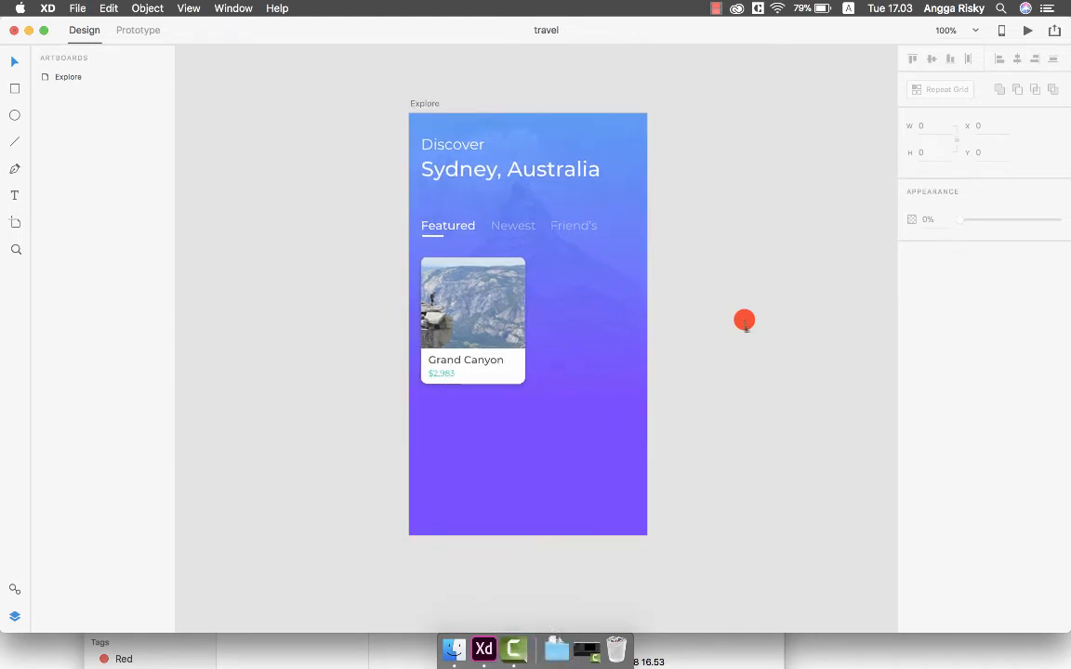
# Step: Set the corner radius of the card's white background rectangle to 4
pyautogui.press('super+equal')
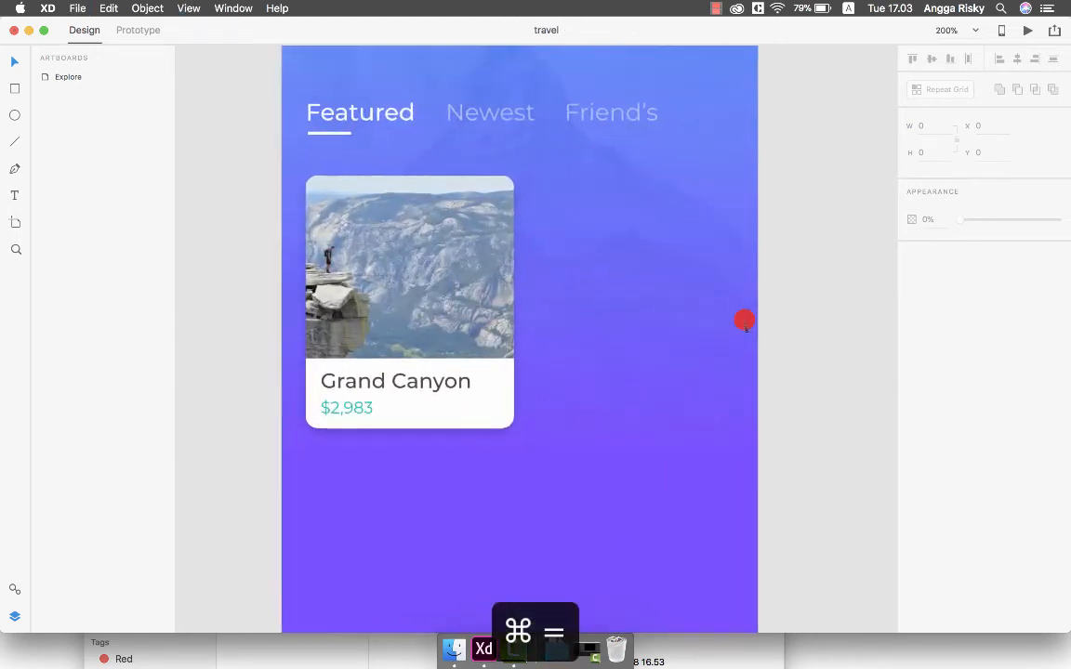
pyautogui.click(500, 391)
pyautogui.doubleClick(501, 394)
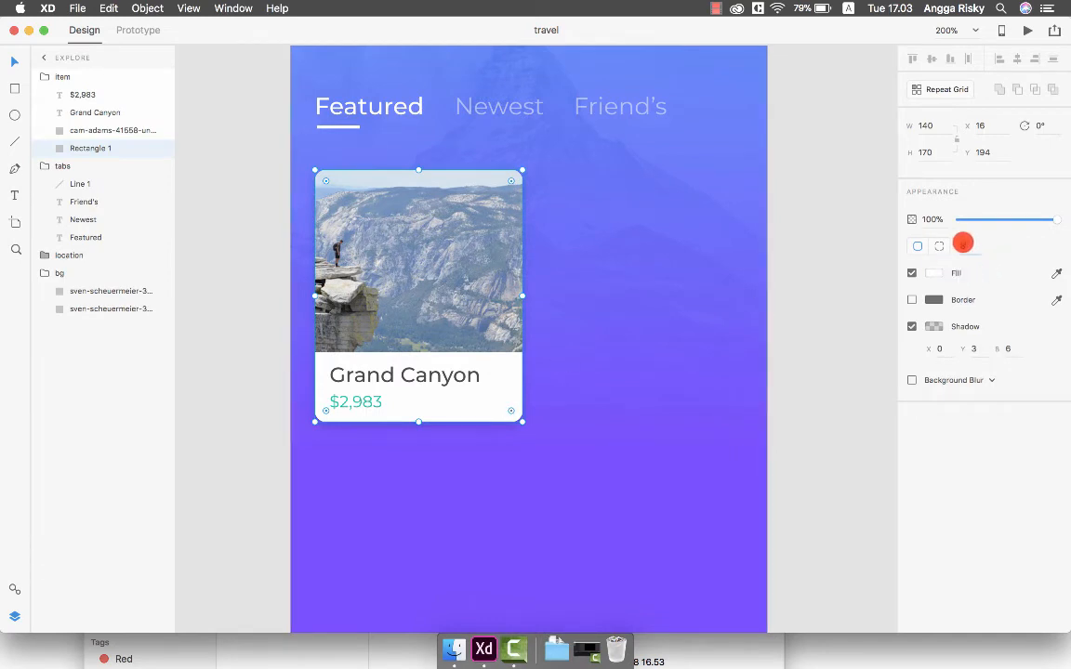
pyautogui.press('Return')
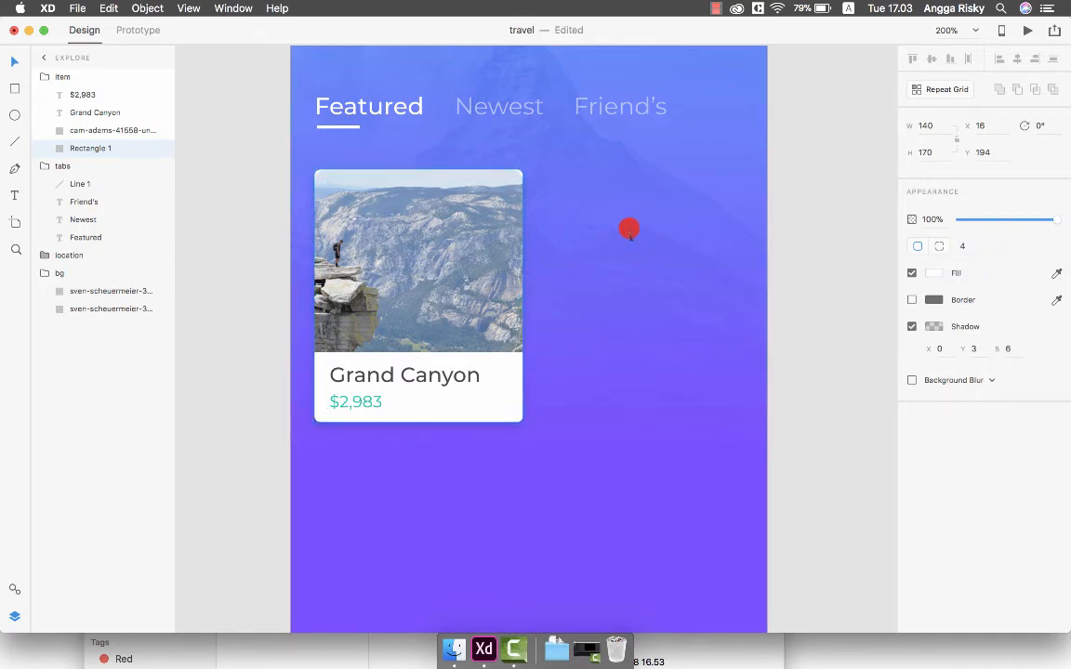
# Step: Set both upper corner radii of the card photo to 4 and save the file
pyautogui.click(473, 213)
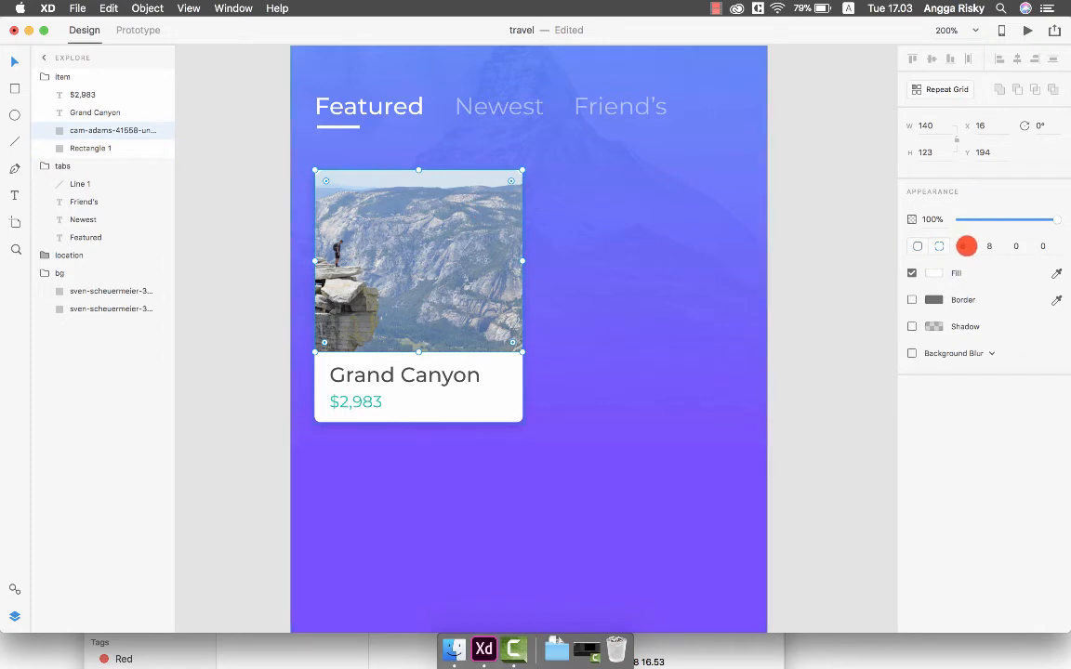
pyautogui.write('4')
pyautogui.click(970, 246)
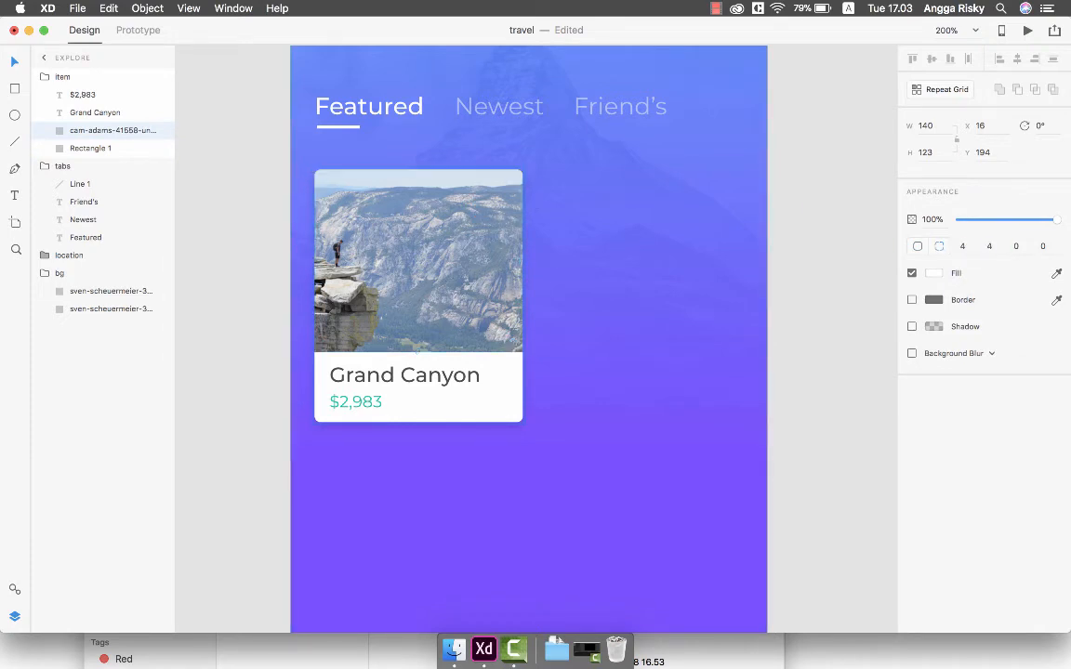
pyautogui.click(834, 248)
pyautogui.press('super+s')
pyautogui.scroll(1, 790, 223)
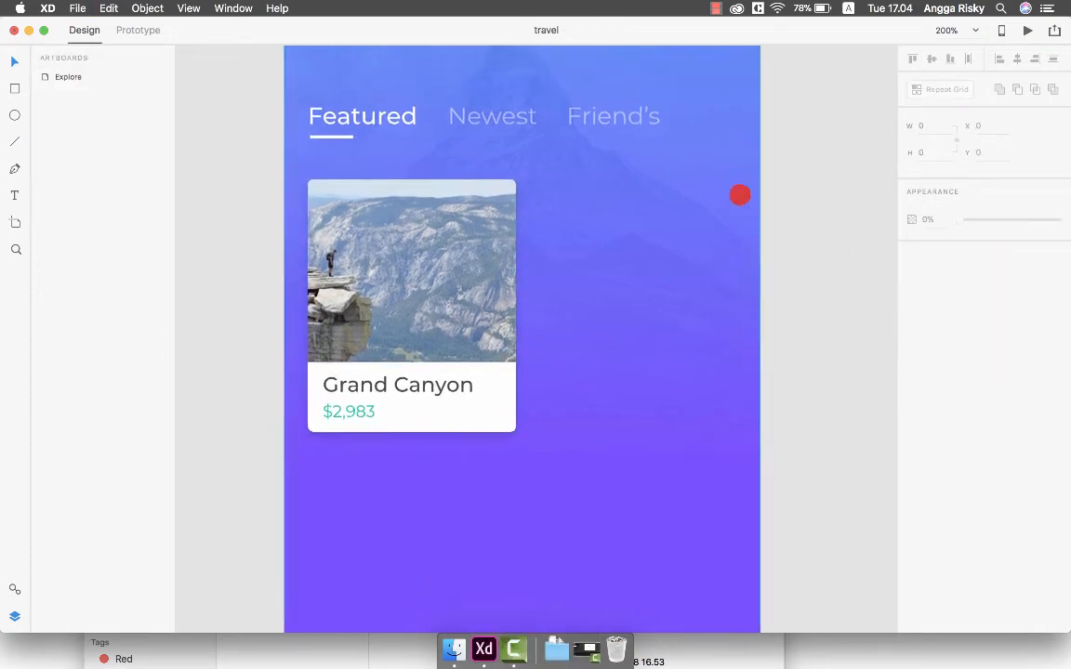
# Step: Move the Grand Canyon card closer to the category tabs at Y 182 and save the file
pyautogui.click(491, 257)
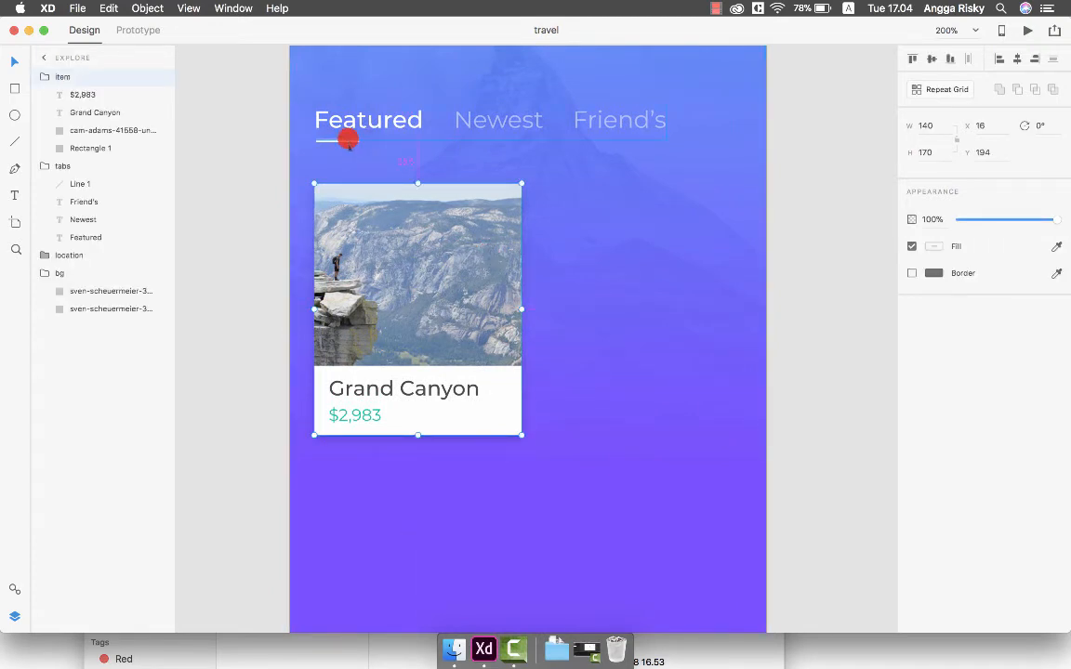
pyautogui.hotkey('alt', 'shift', 'Up')
pyautogui.hotkey('alt', 'shift', 'Up')
pyautogui.hotkey('alt', 'Down')
pyautogui.hotkey('alt', 'Down')
pyautogui.hotkey('alt', 'Down')
pyautogui.hotkey('alt', 'Down')
pyautogui.hotkey('alt', 'Down')
pyautogui.hotkey('alt', 'Down')
pyautogui.hotkey('alt', 'Down')
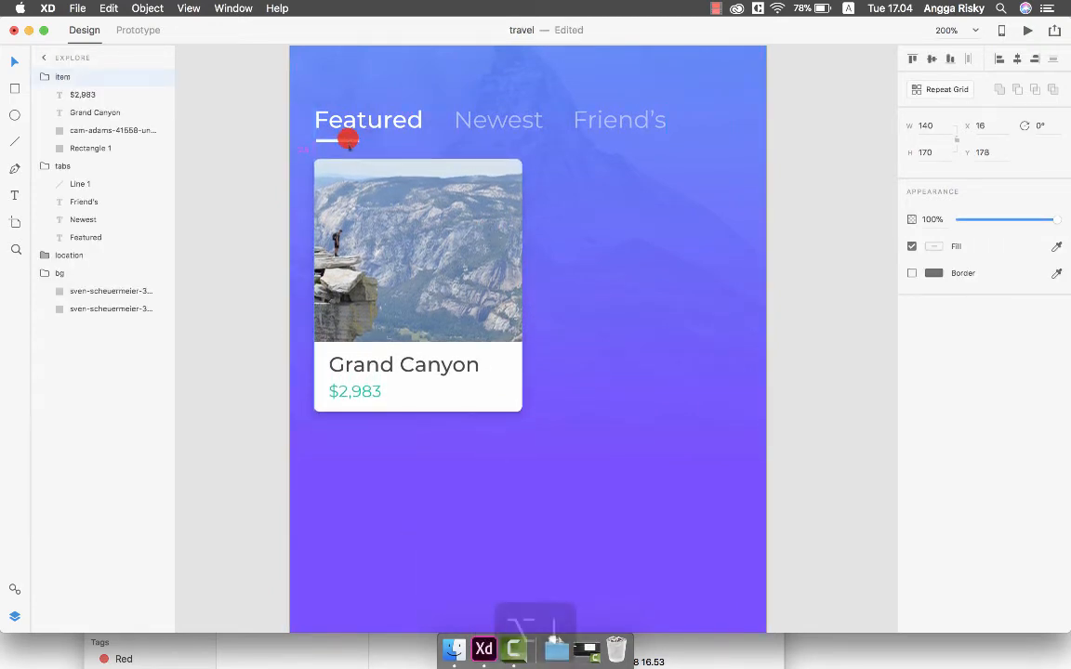
pyautogui.hotkey('alt', 'Down')
pyautogui.press('super+minus')
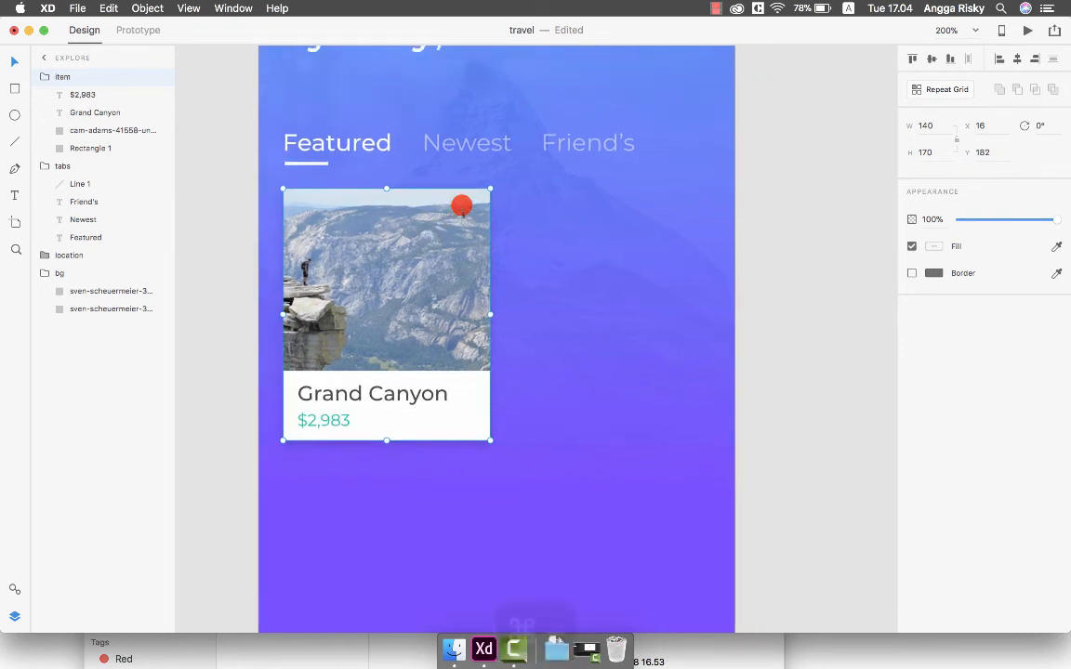
pyautogui.click(724, 274)
pyautogui.press('super+s')
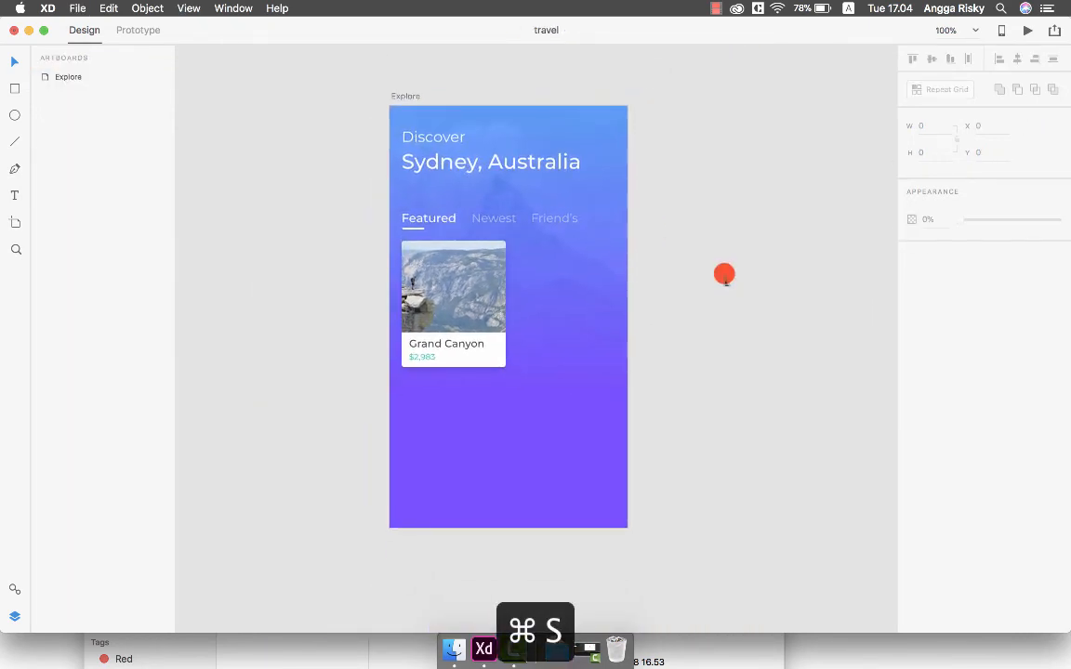
# Step: Duplicate the Grand Canyon card and place the copy beside the original at X 172, Y 182
pyautogui.press('super+equal')
pyautogui.click(386, 262)
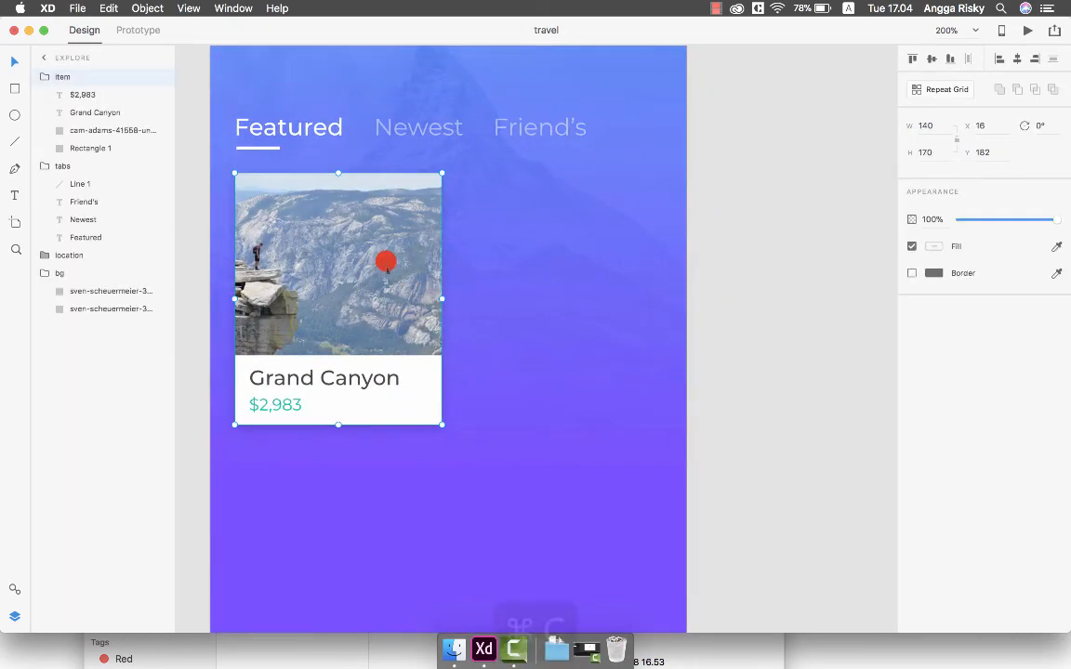
pyautogui.press('super+v')
pyautogui.moveTo(370, 251); pyautogui.dragTo(602, 254)
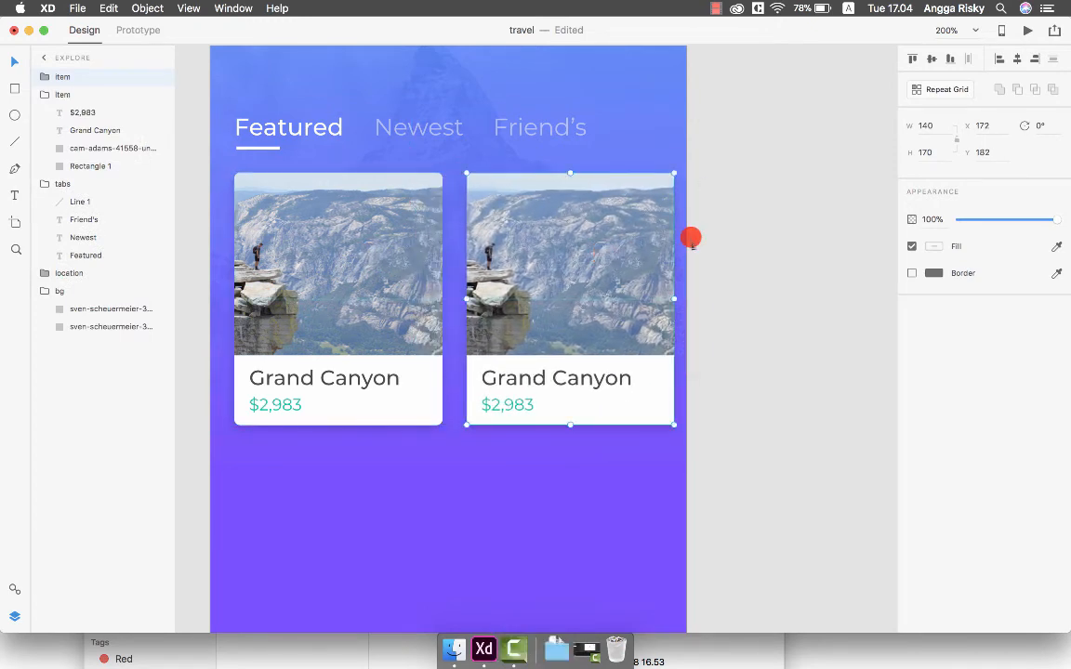
pyautogui.hscroll(-1, 691, 238)
pyautogui.scroll(2, 691, 239)
pyautogui.hscroll(-1, 636, 251)
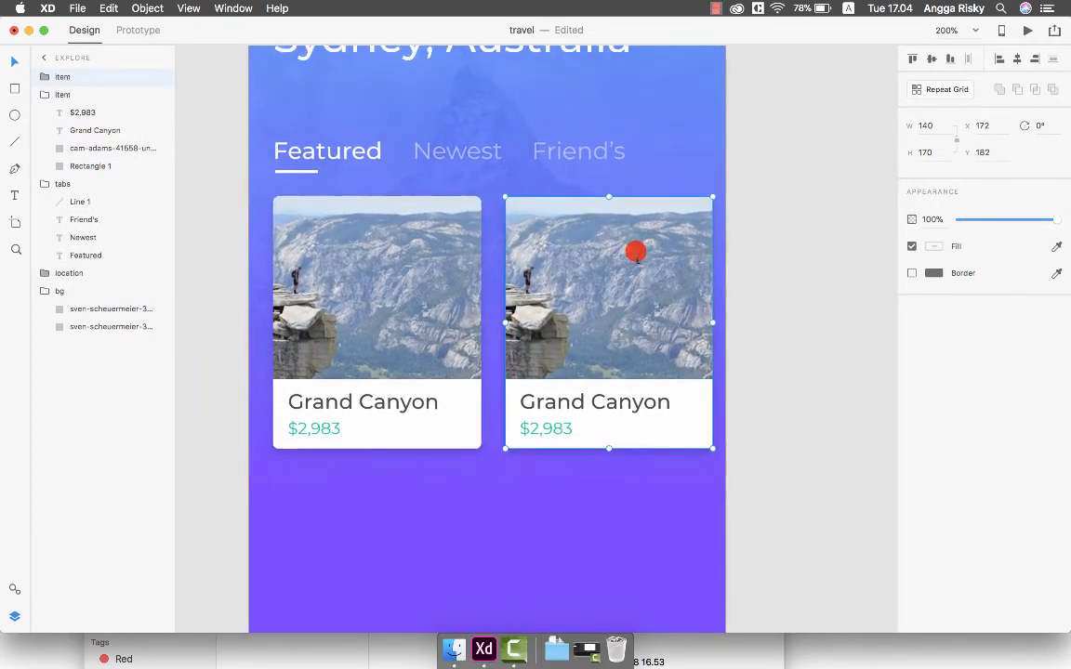
# Step: Shift the second card closer to the first one, to X 164
pyautogui.scroll(-1, 635, 252)
pyautogui.moveTo(617, 257); pyautogui.dragTo(605, 258)
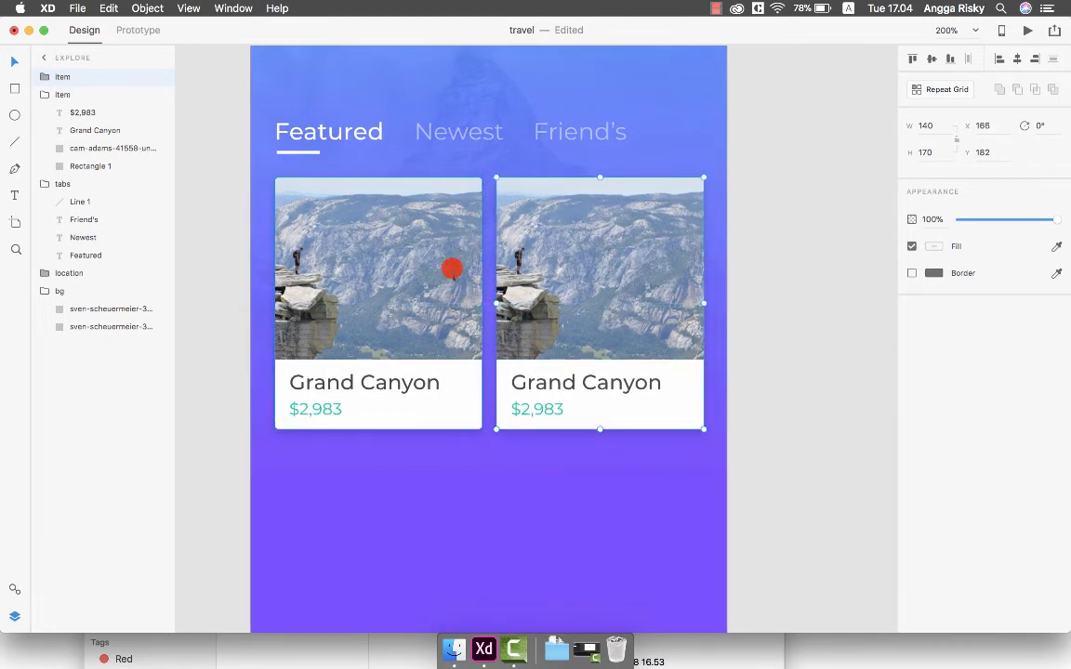
pyautogui.press('Left')
# Step: Add a third copy of the card at X 312, Y 182, spaced evenly and extending past the artboard edge
pyautogui.hscroll(3, 600, 264)
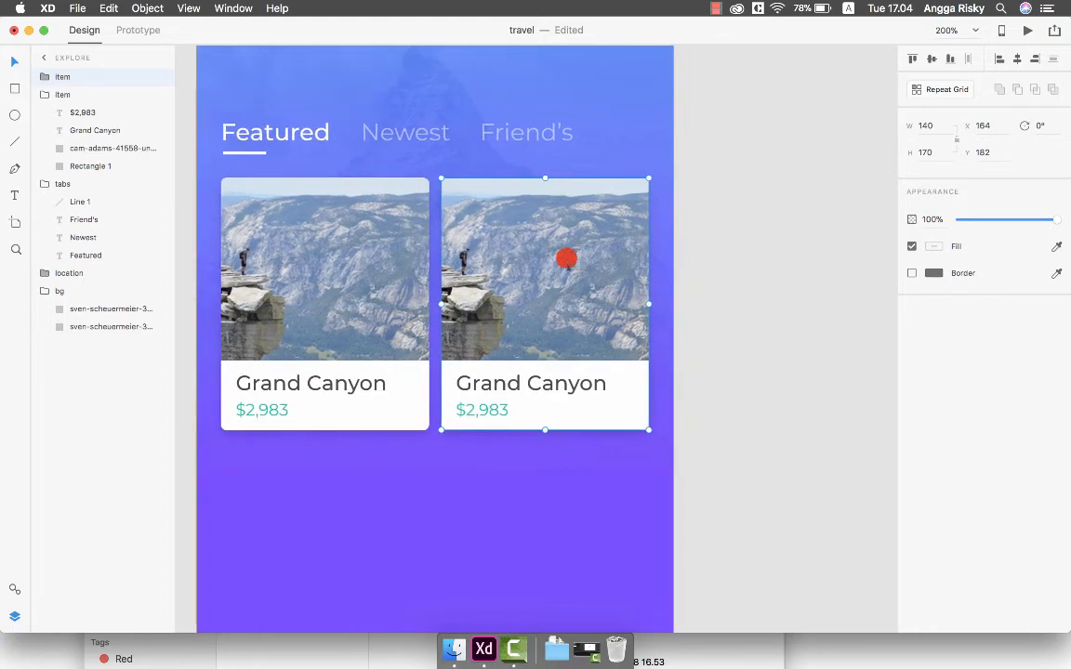
pyautogui.press('super+v')
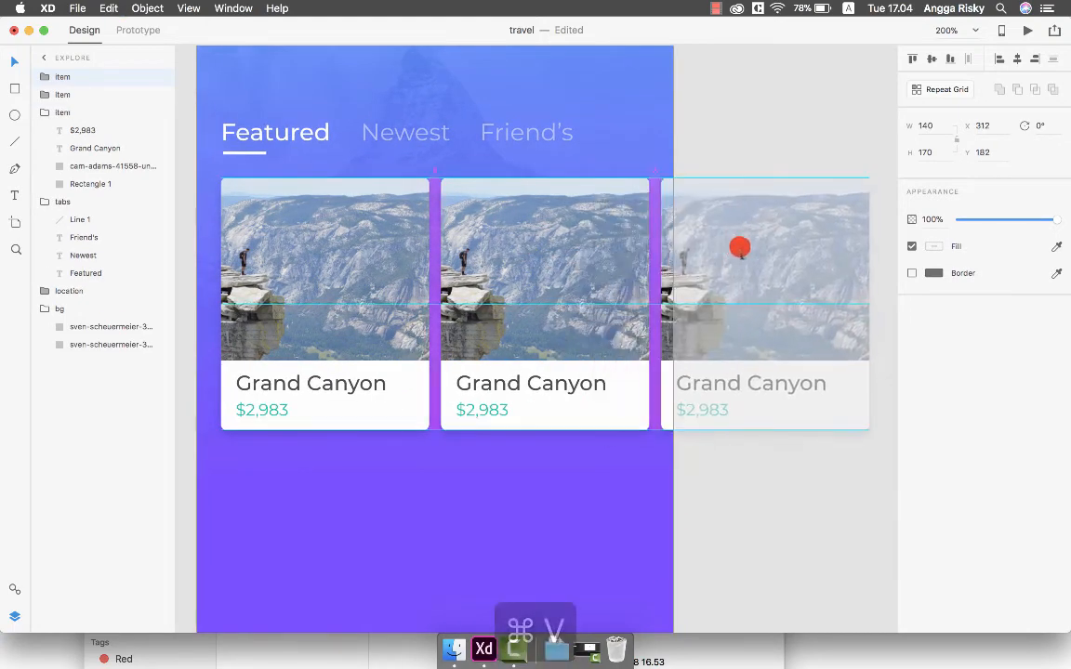
pyautogui.click(718, 139)
pyautogui.scroll(2, 719, 139)
pyautogui.hscroll(-2, 719, 139)
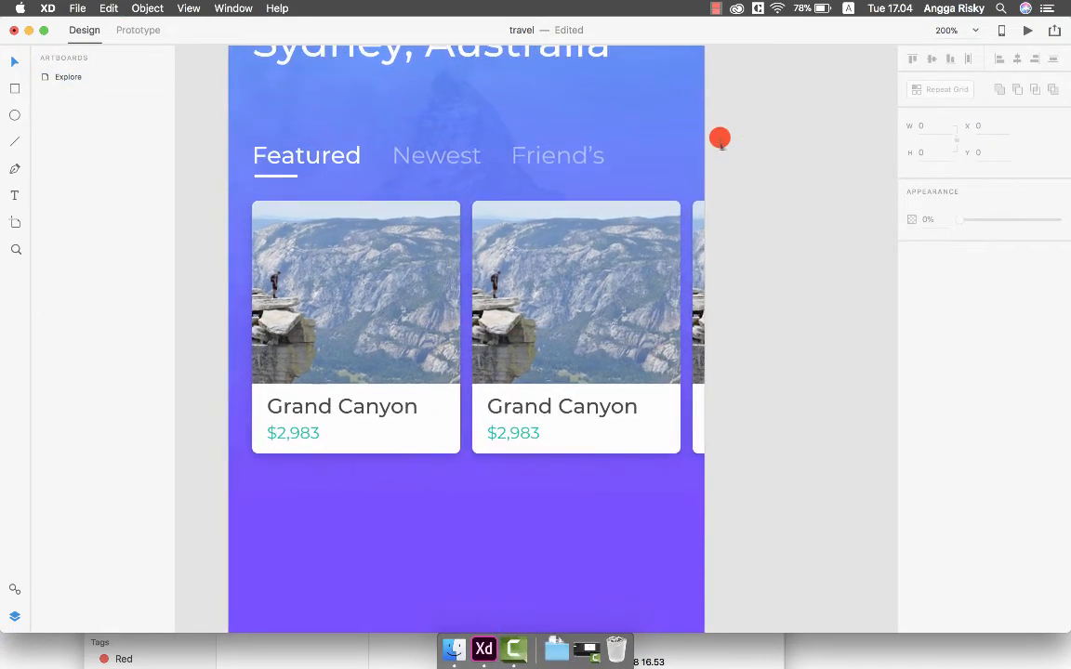
# Step: Replace the second card's photo with the waterfall image from the Desktop folder in Finder
pyautogui.click(613, 244)
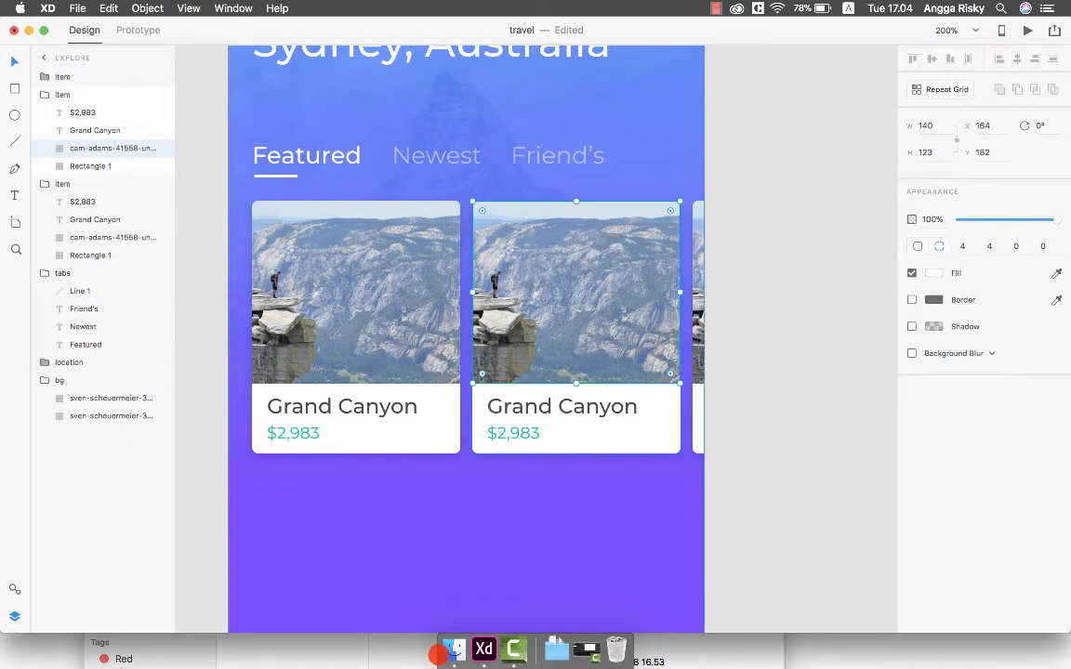
pyautogui.click(454, 649)
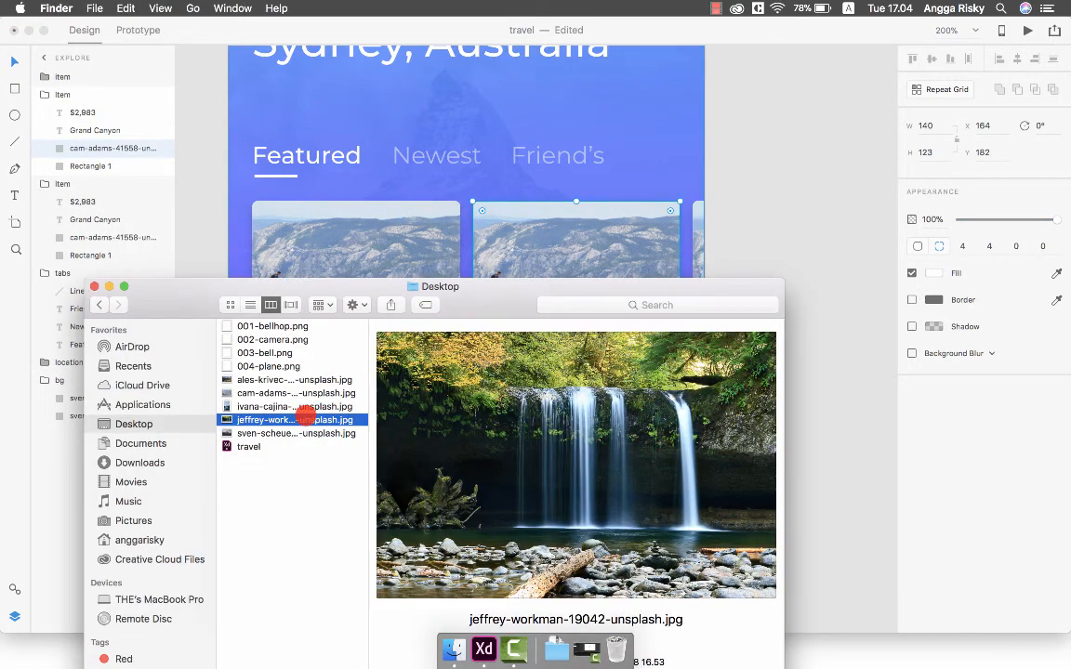
pyautogui.moveTo(304, 411); pyautogui.dragTo(537, 218)
# Step: Replace the third card's photo with the mountain lake image from the Desktop folder in Finder
pyautogui.click(702, 221)
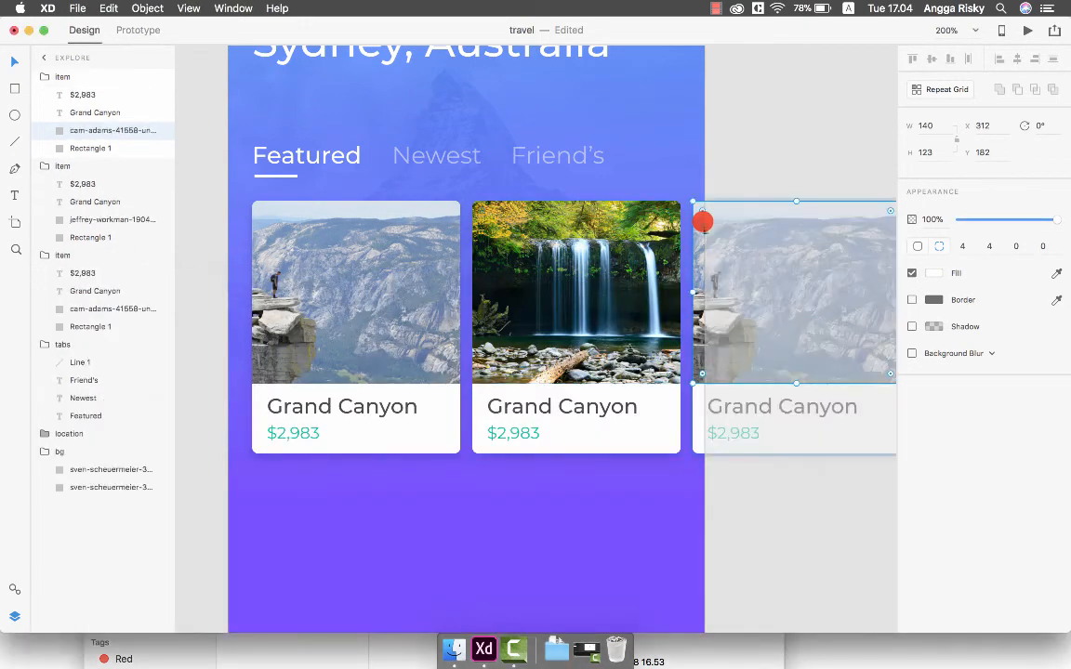
pyautogui.click(453, 649)
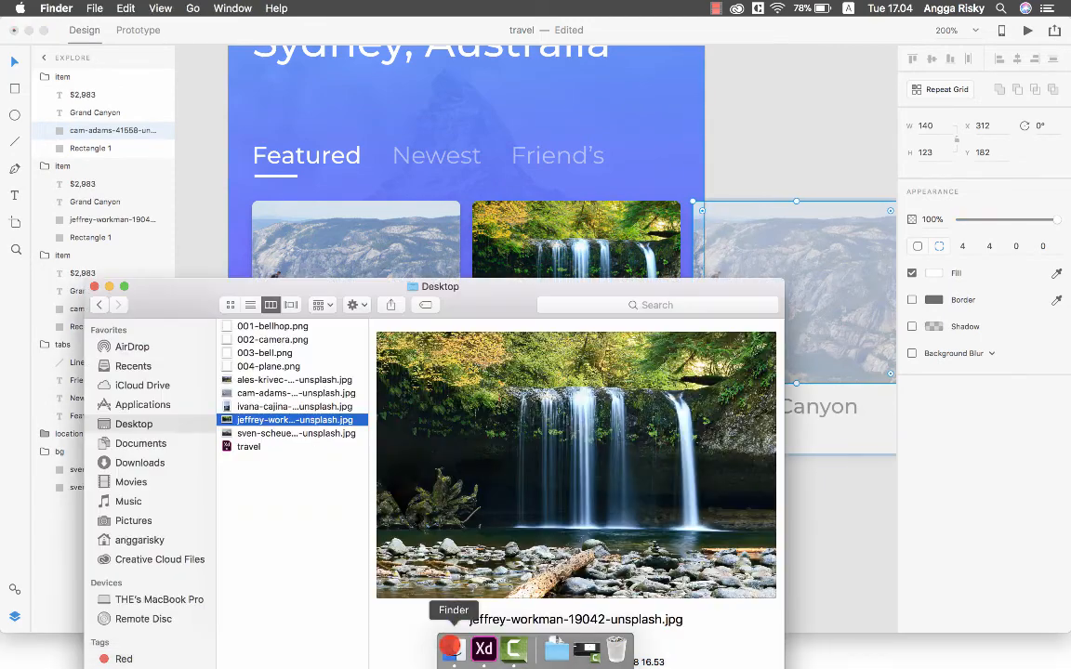
pyautogui.click(353, 434)
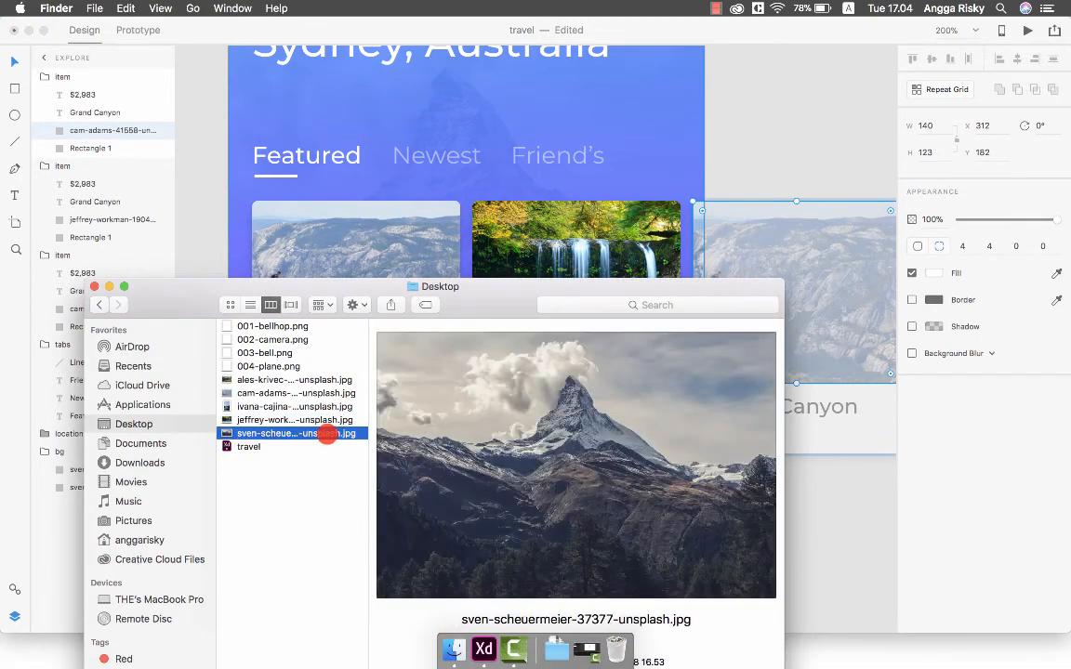
pyautogui.click(320, 406)
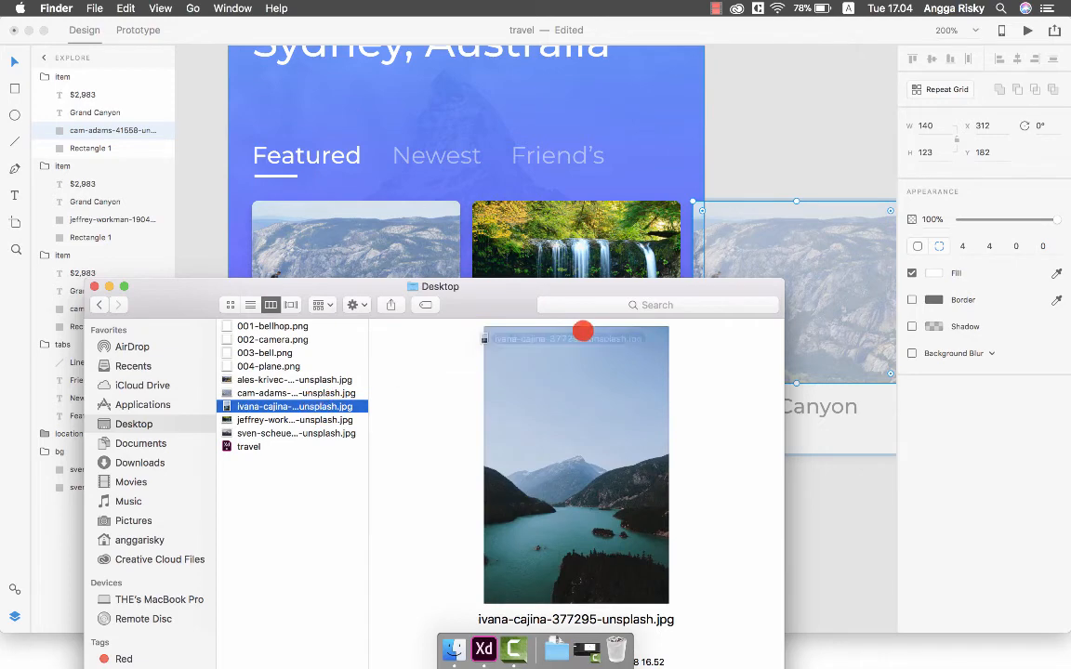
pyautogui.moveTo(582, 331); pyautogui.dragTo(697, 251)
pyautogui.click(781, 140)
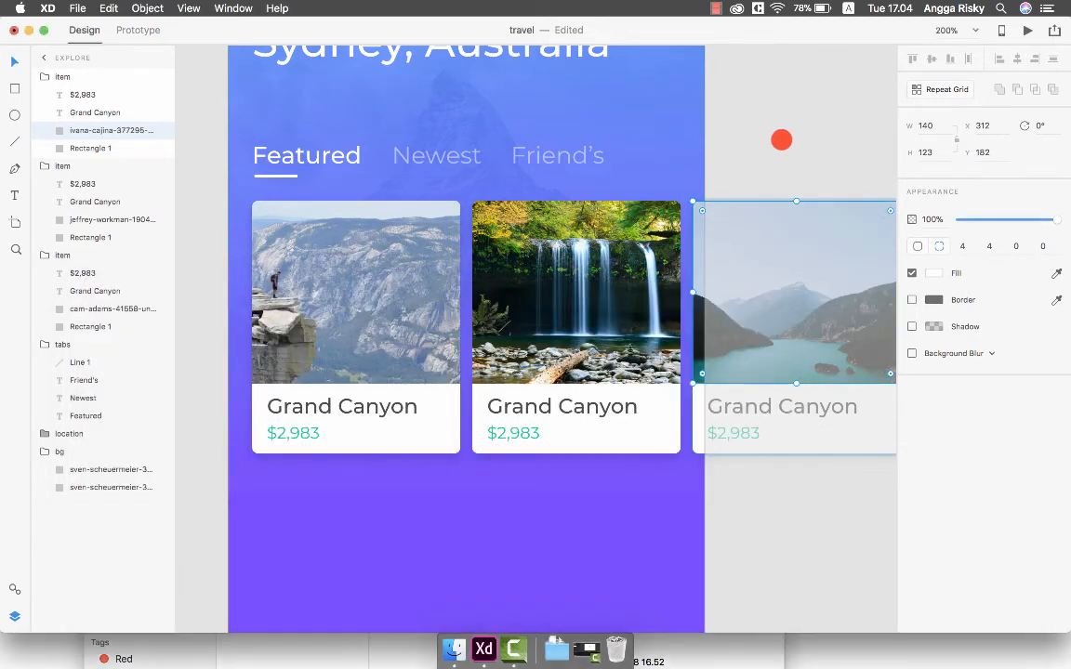
pyautogui.click(781, 139)
pyautogui.hscroll(-1, 781, 140)
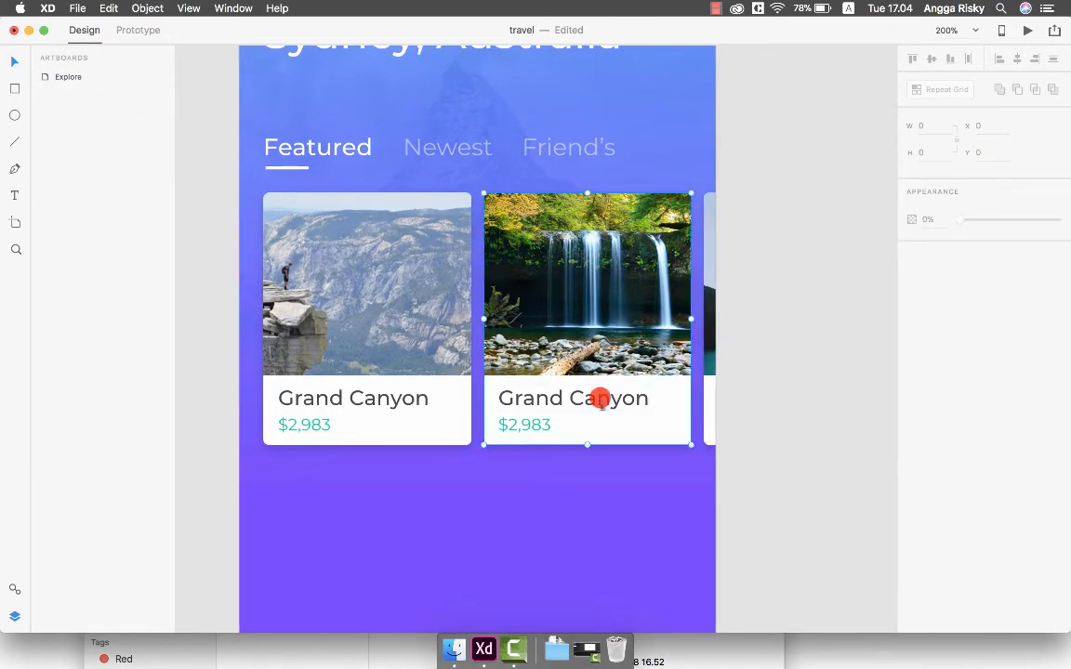
# Step: Change the waterfall card's title to "Water Proof"
pyautogui.doubleClick(599, 398)
pyautogui.doubleClick(600, 398)
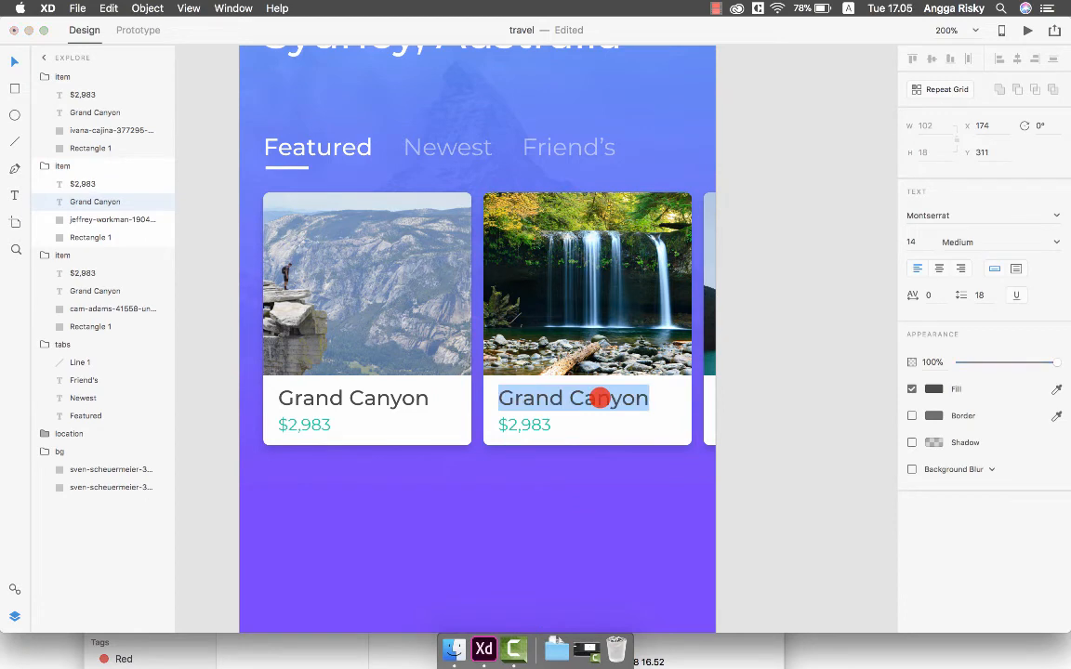
pyautogui.write('Water Pro')
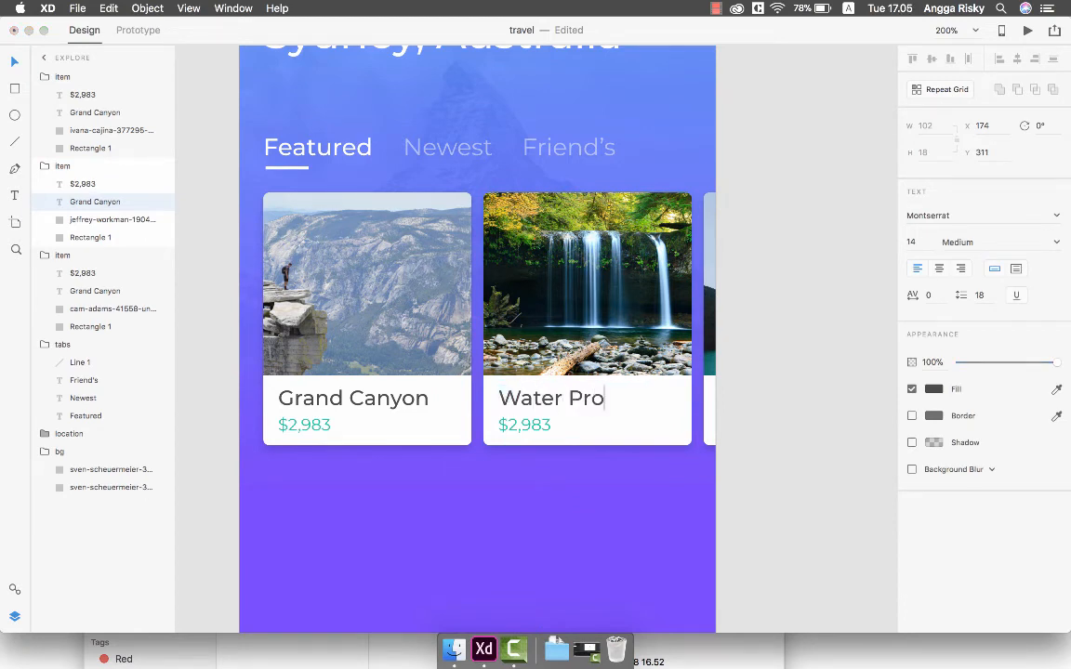
pyautogui.write('of')
pyautogui.press('Escape')
pyautogui.click(809, 107)
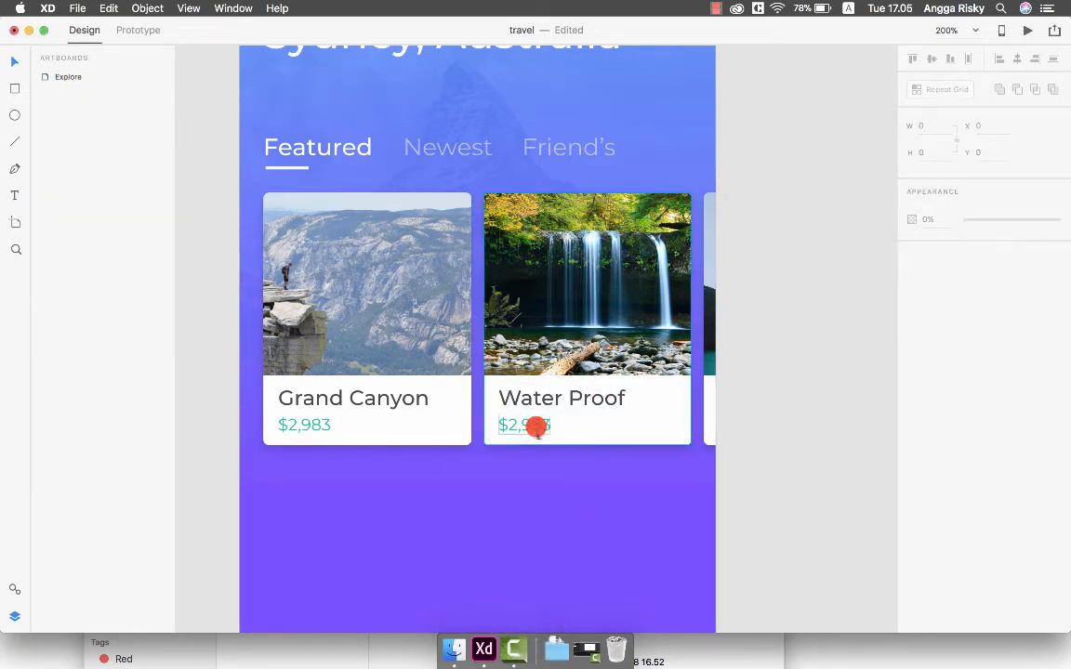
# Step: Change the waterfall card's price to $782 and save the file
pyautogui.click(537, 426)
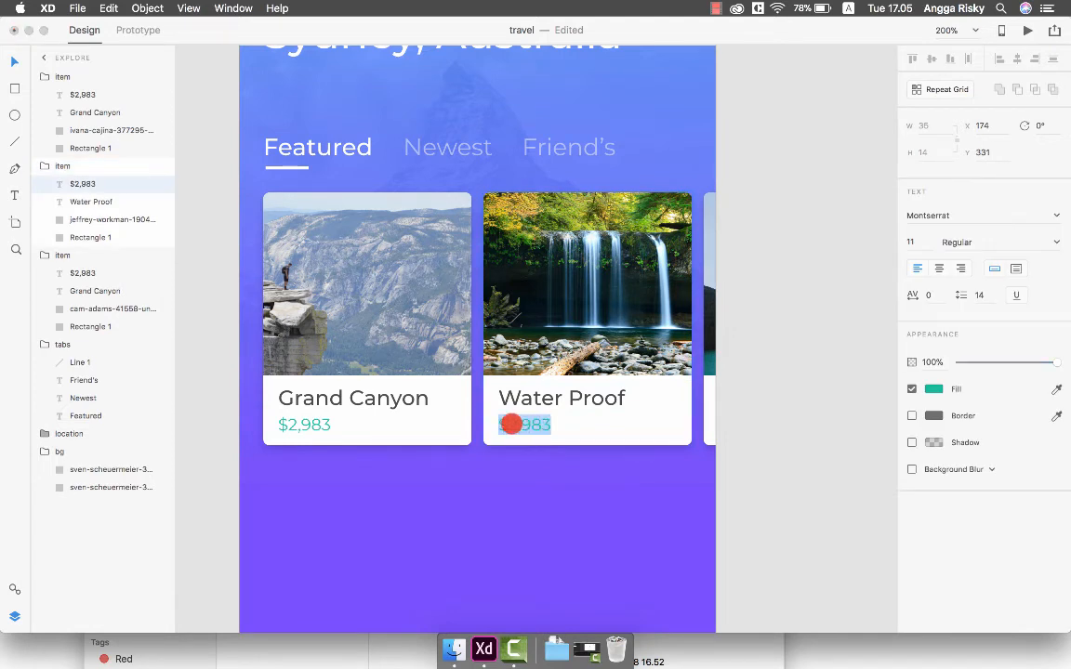
pyautogui.write('782')
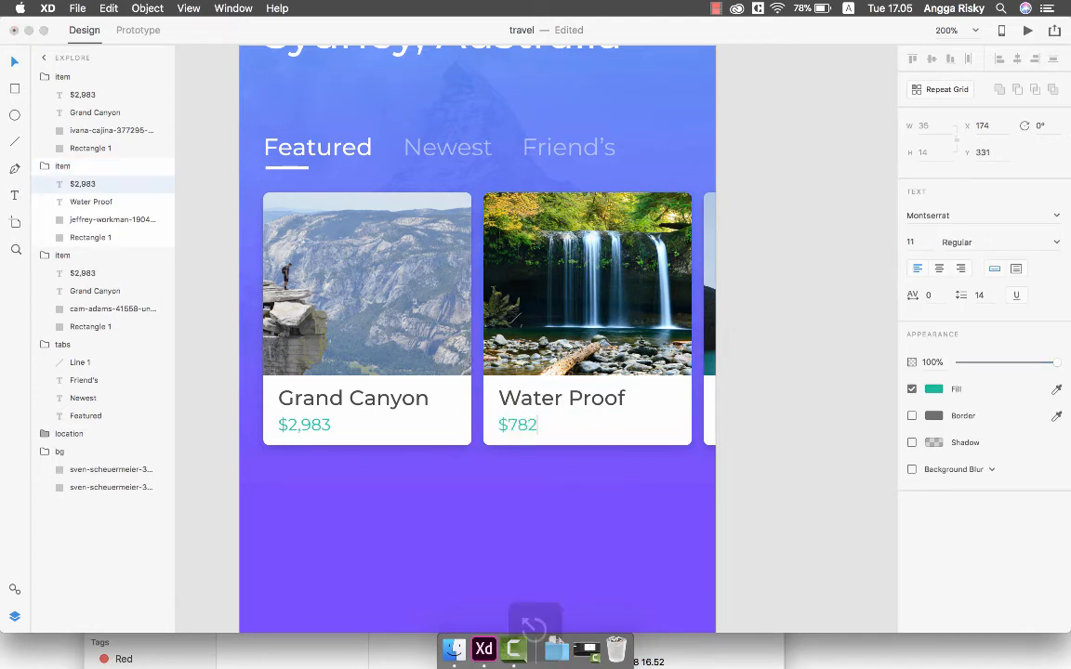
pyautogui.press('Escape')
pyautogui.click(834, 108)
pyautogui.press('super+minus')
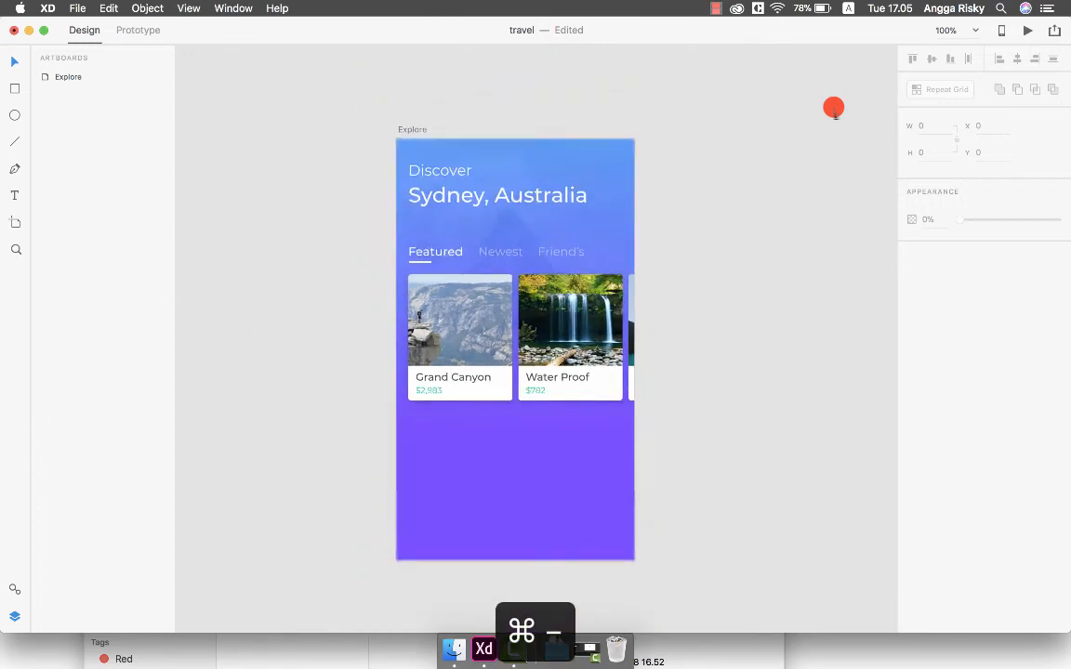
pyautogui.press('super+s')
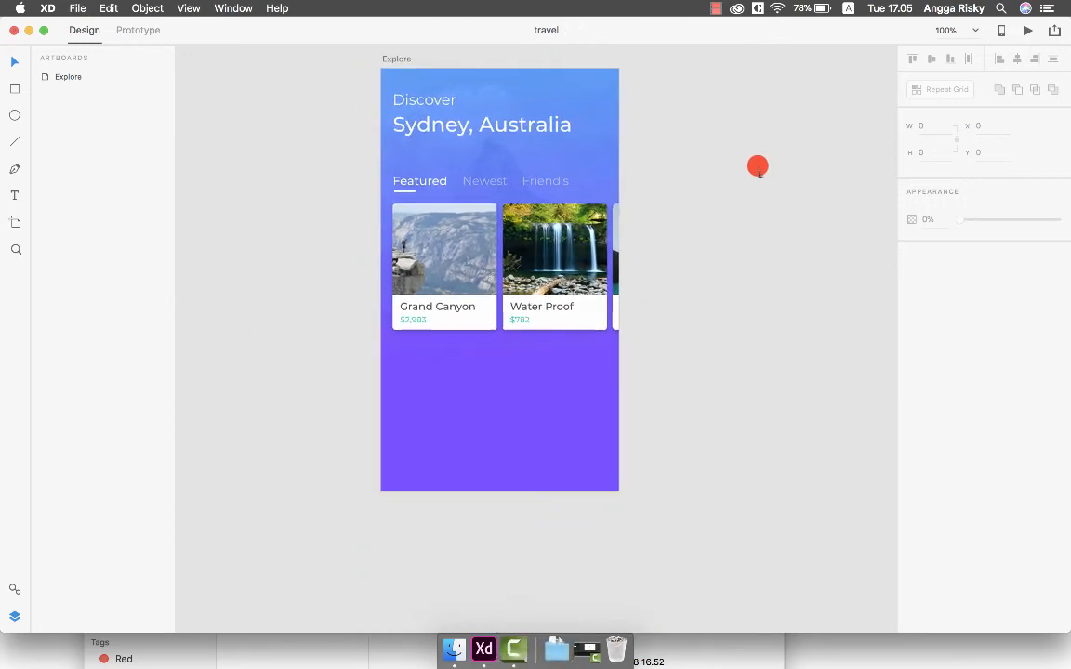
pyautogui.scroll(-1, 758, 171)
pyautogui.scroll(-1, 757, 168)
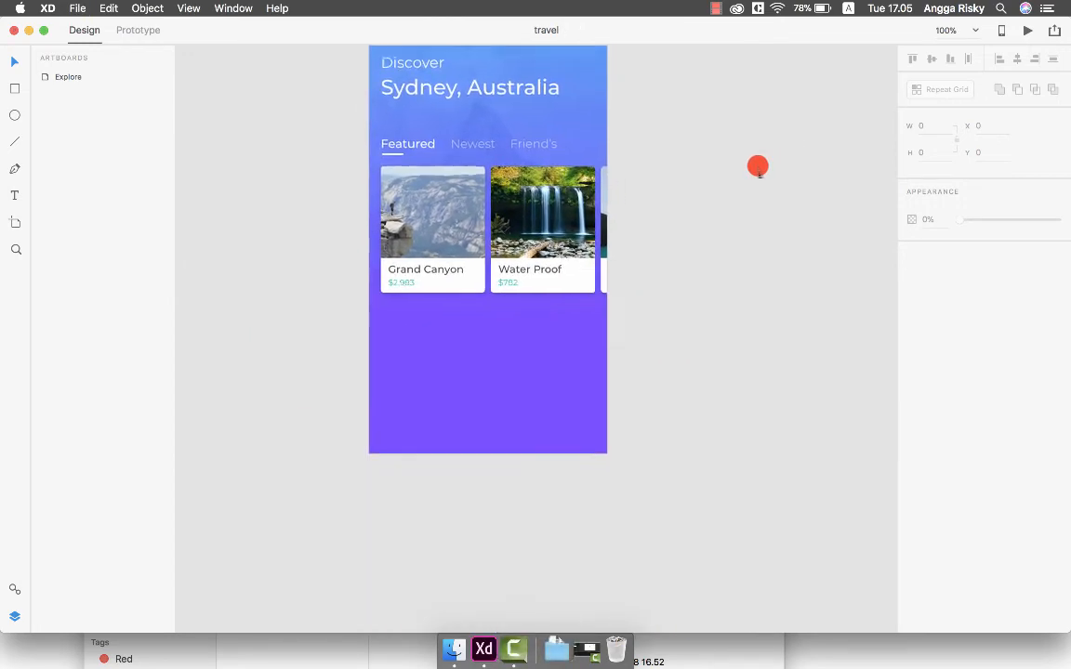
pyautogui.press('super+equal')
pyautogui.press('super+minus')
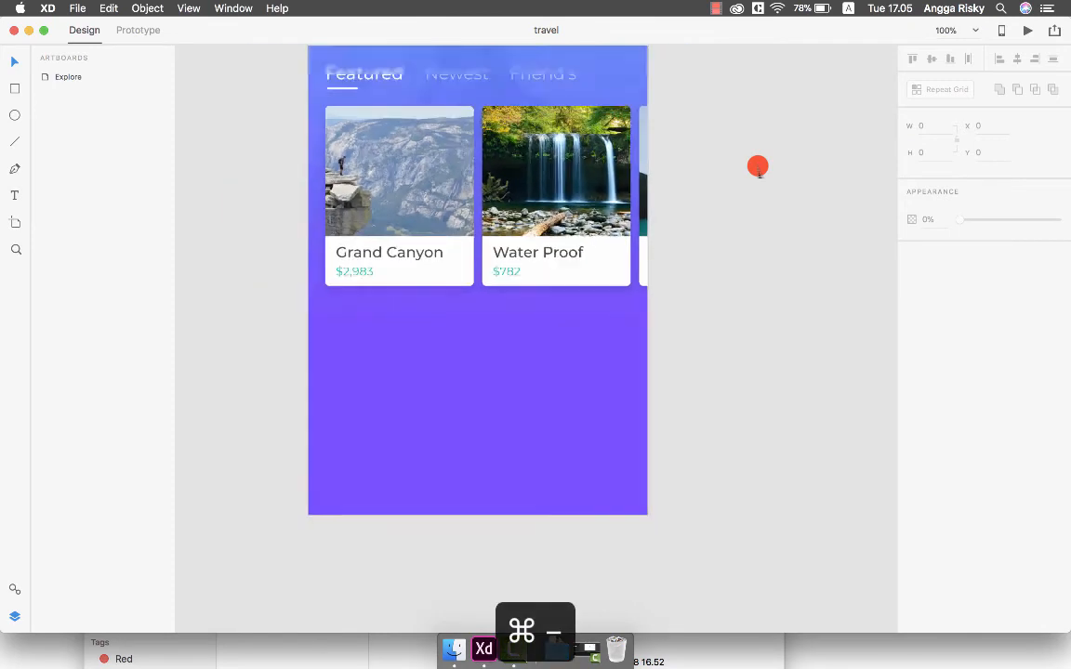
pyautogui.scroll(1, 758, 167)
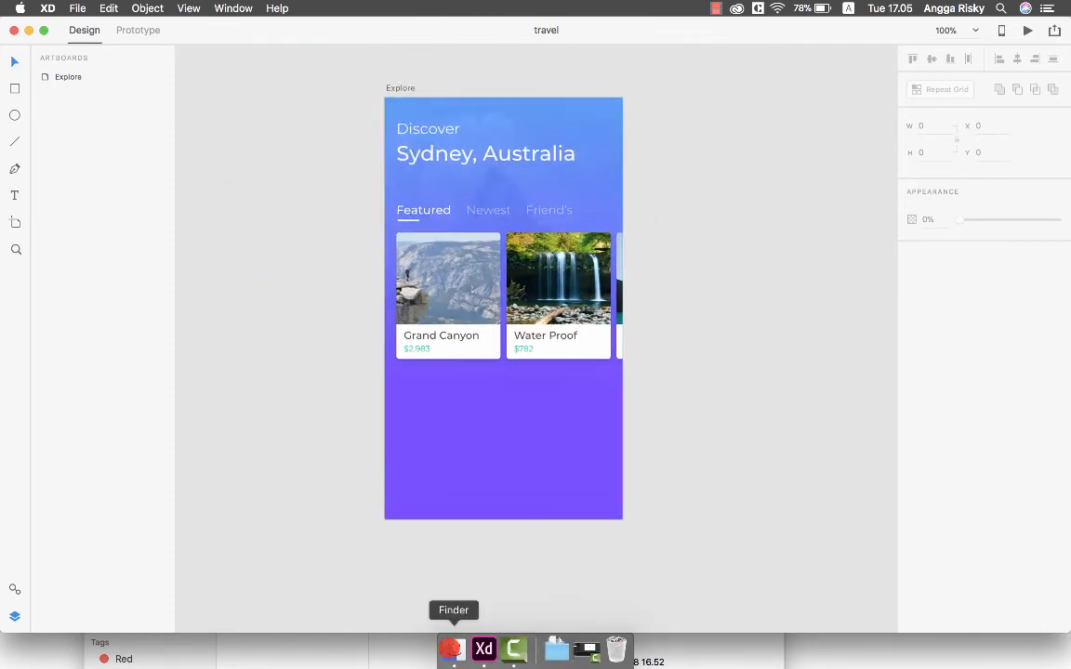
# Step: Try to import 001-bellhop.png, 002-camera.png, 003-bell.png and 004-plane.png from Finder onto the empty area below the cards
pyautogui.click(450, 648)
pyautogui.click(286, 327)
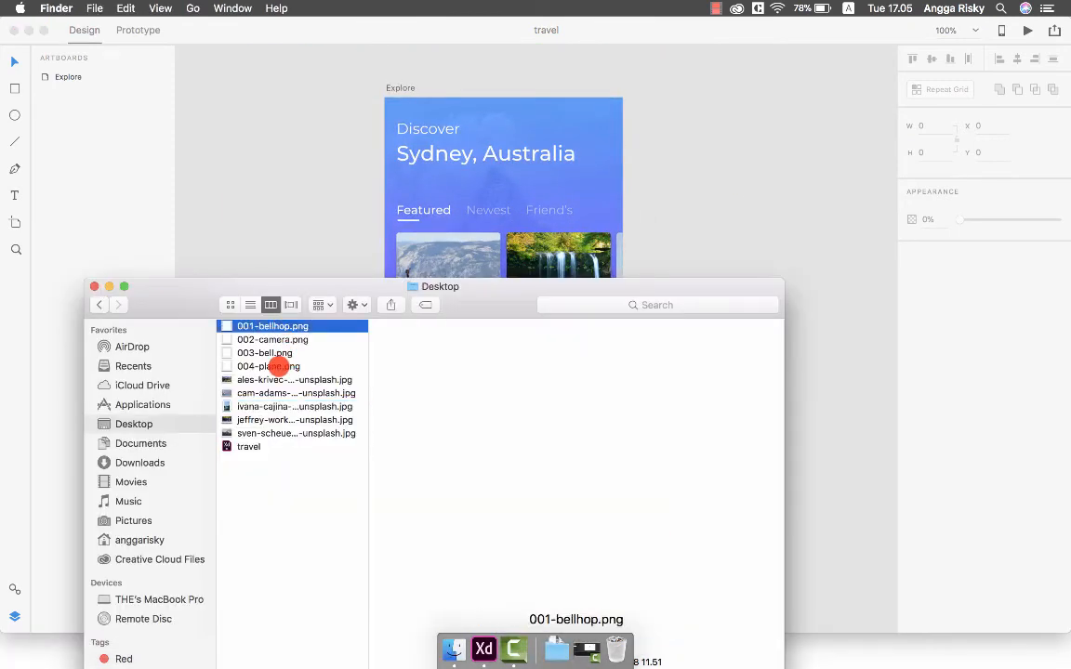
pyautogui.keyDown('shift'); pyautogui.click(279, 366); pyautogui.keyUp('shift')
pyautogui.moveTo(480, 301); pyautogui.dragTo(416, 449)
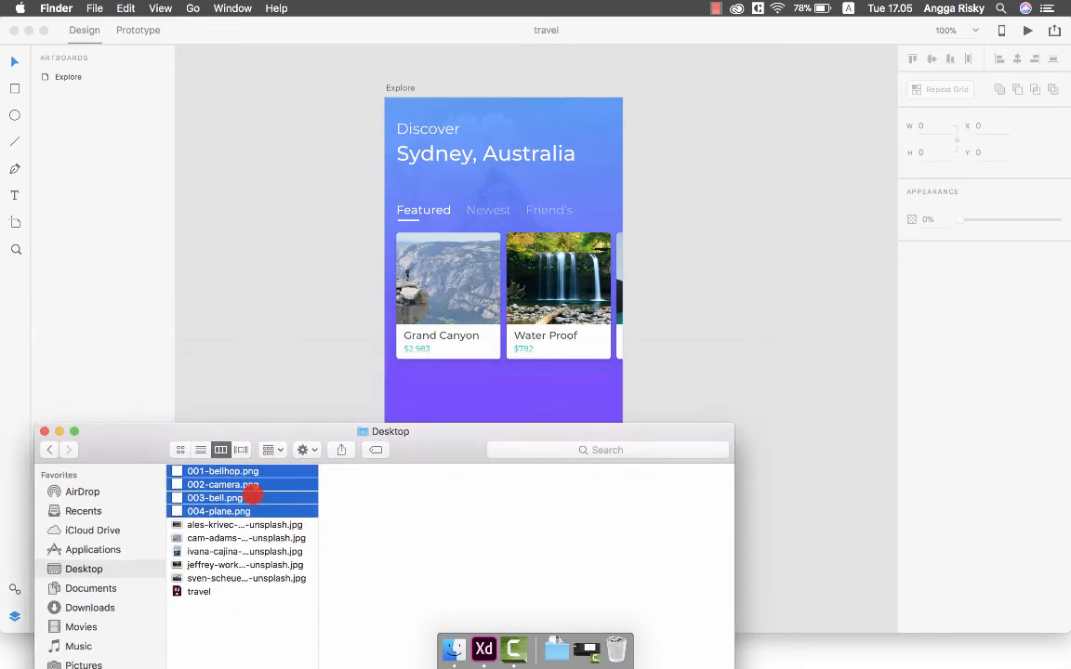
pyautogui.moveTo(253, 498); pyautogui.dragTo(514, 388)
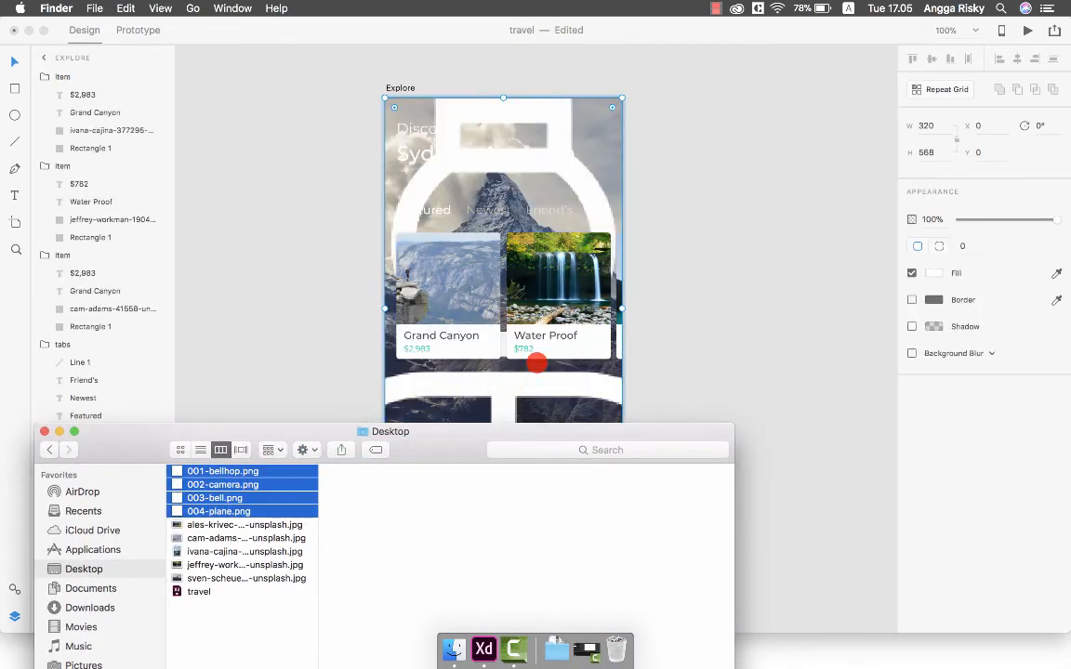
pyautogui.press('super+z')
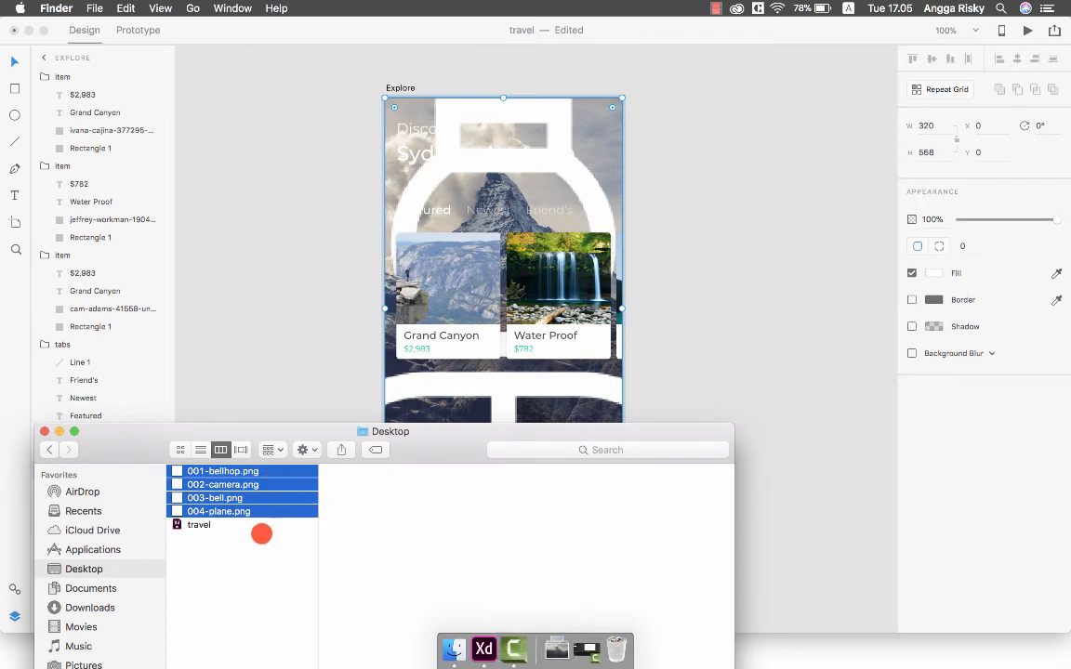
pyautogui.rightClick(244, 558)
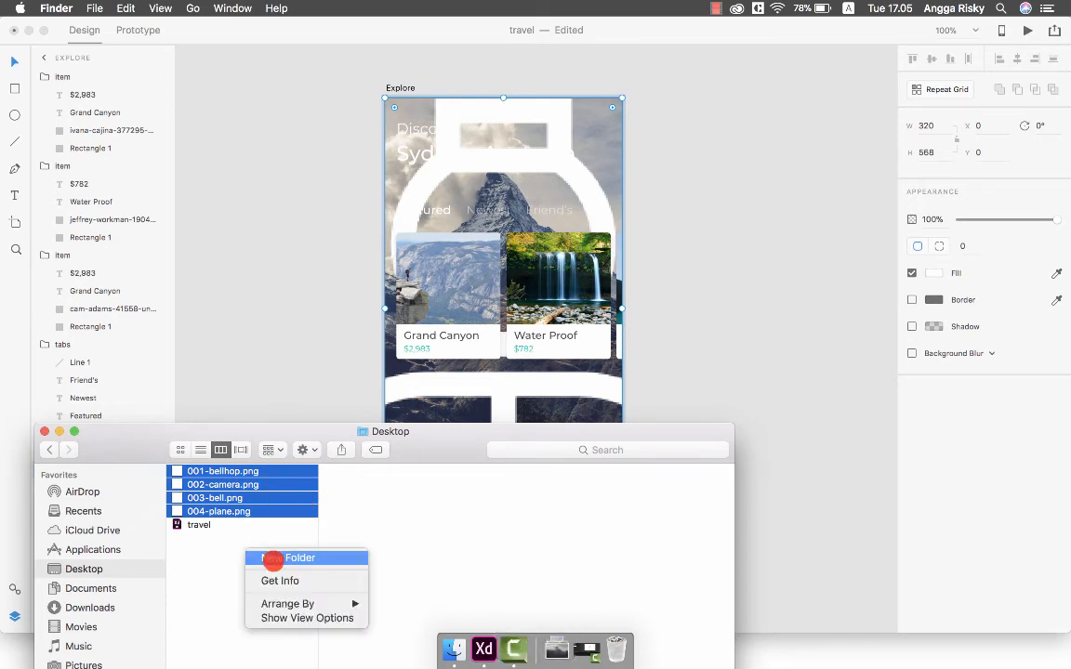
pyautogui.press('Escape')
pyautogui.click(94, 7)
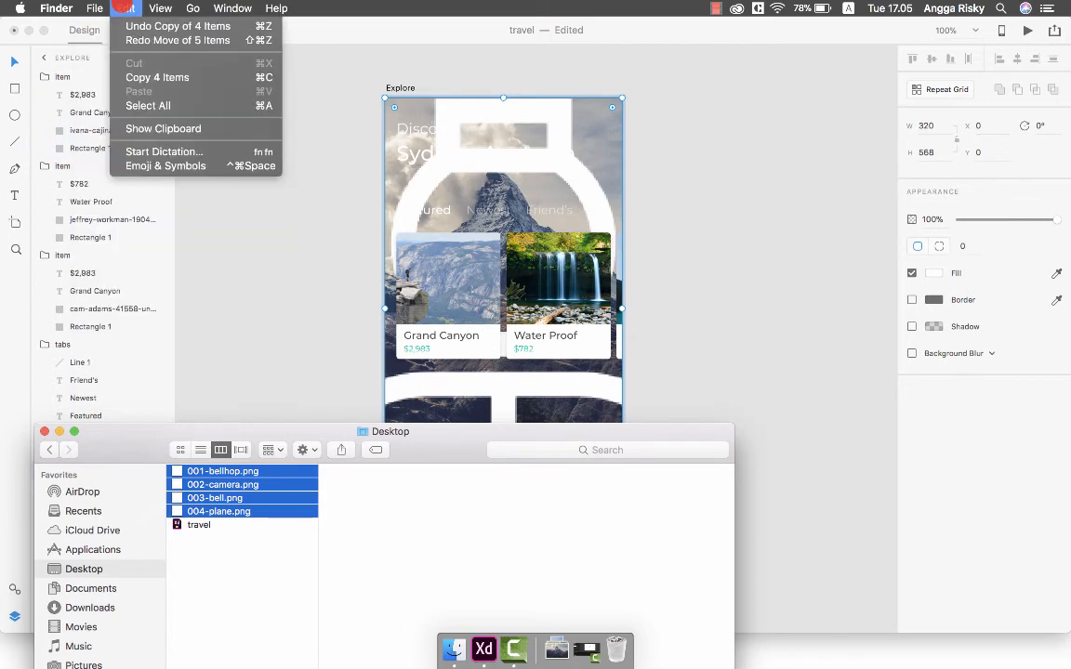
pyautogui.click(138, 39)
# Step: Undo the bellhop image fill on the background, and paste the four icon PNGs copied from Finder into the XD document
pyautogui.click(279, 288)
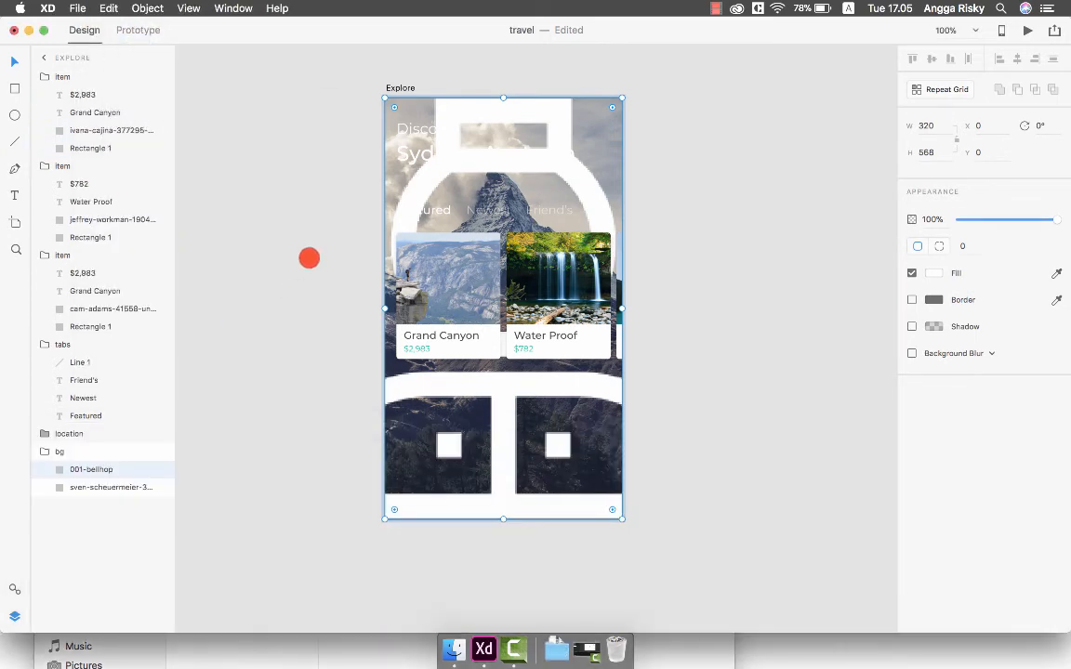
pyautogui.press('super+z')
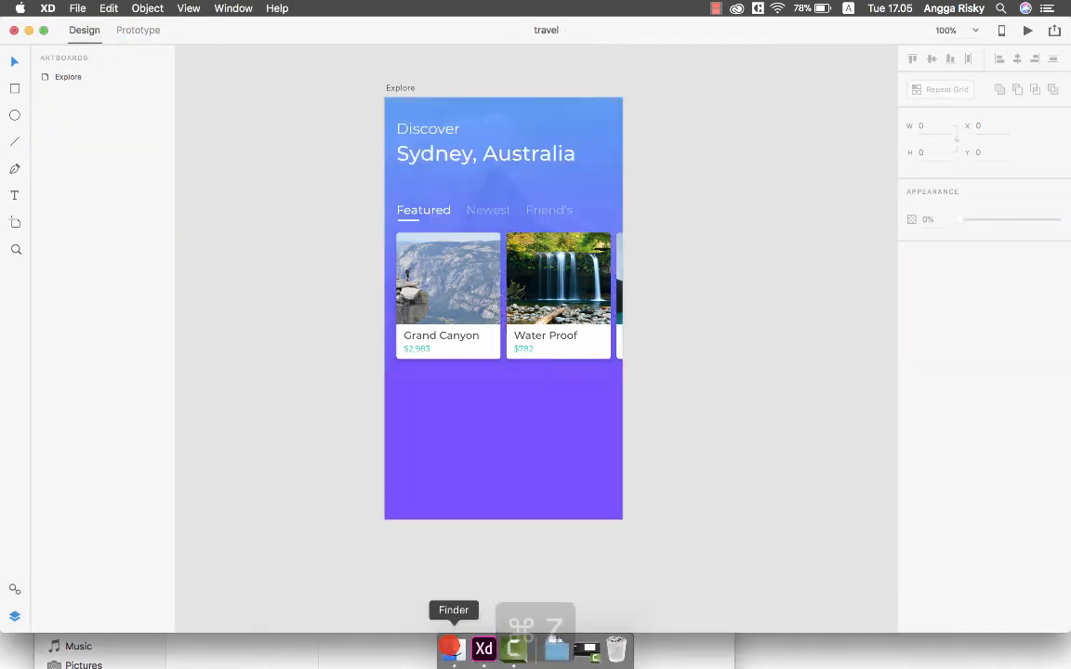
pyautogui.click(452, 649)
pyautogui.press('super+c')
pyautogui.click(449, 331)
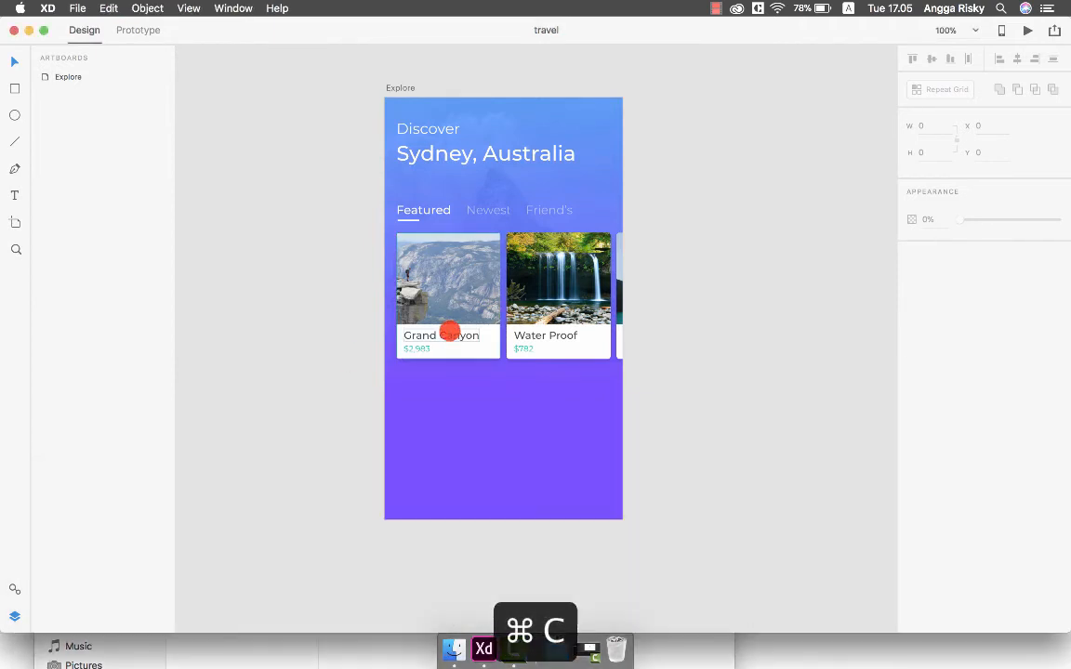
pyautogui.press('super+v')
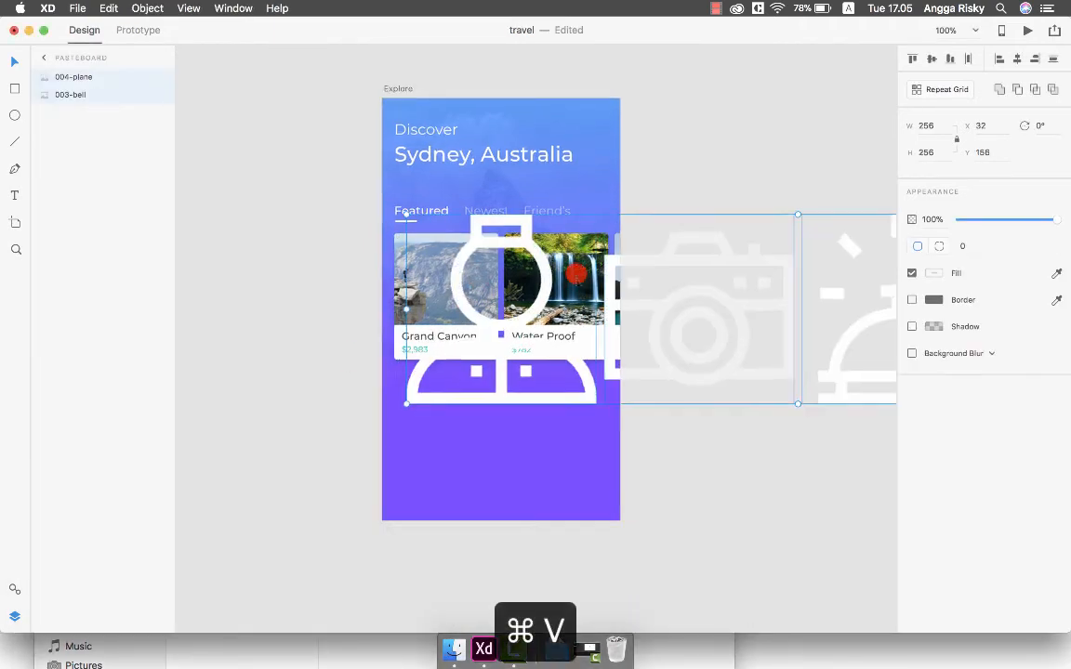
# Step: Resize all four pasted icons to 26 × 26
pyautogui.hscroll(5, 561, 275)
pyautogui.moveTo(583, 274); pyautogui.dragTo(589, 269)
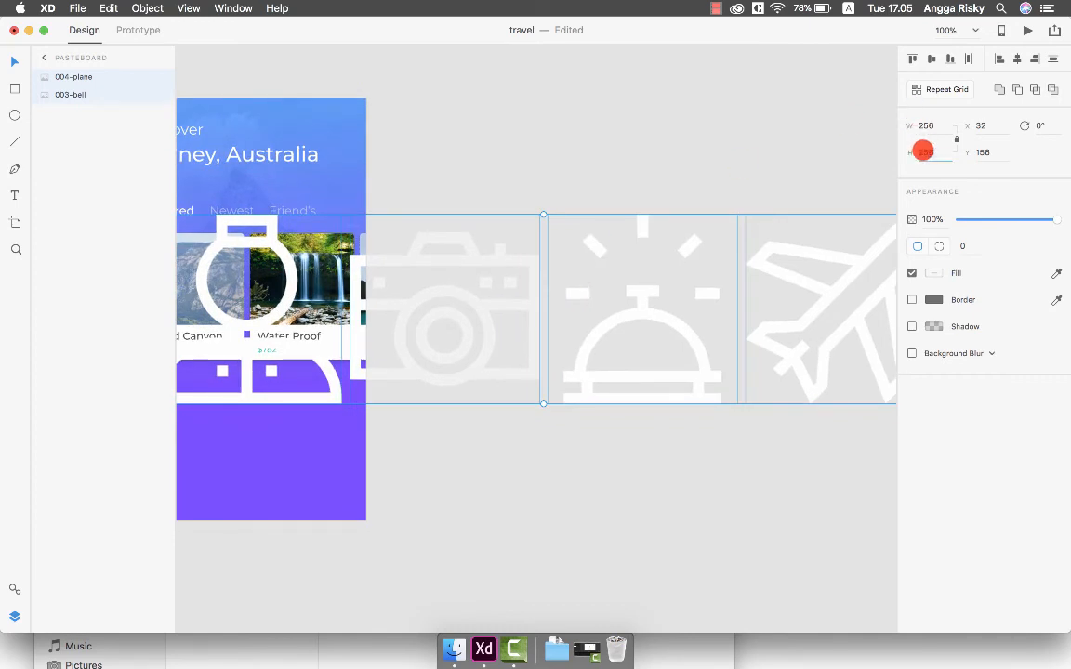
pyautogui.write('26')
pyautogui.press('Return')
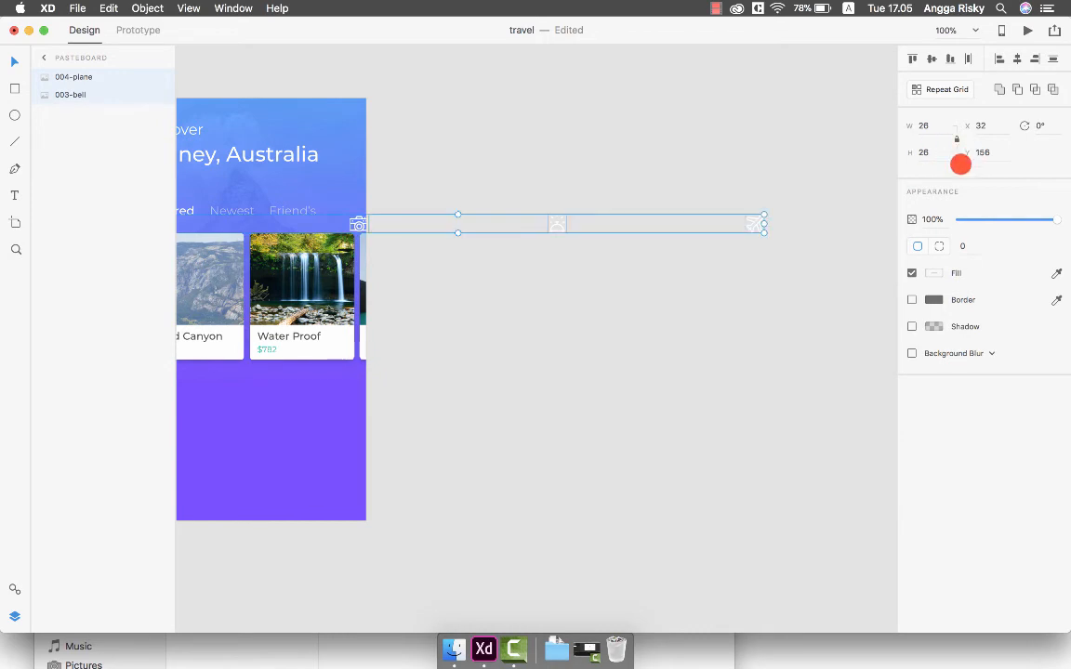
# Step: Move the camera, bellhop, bell and plane icons into the empty purple area below the destination cards
pyautogui.hscroll(-5, 871, 237)
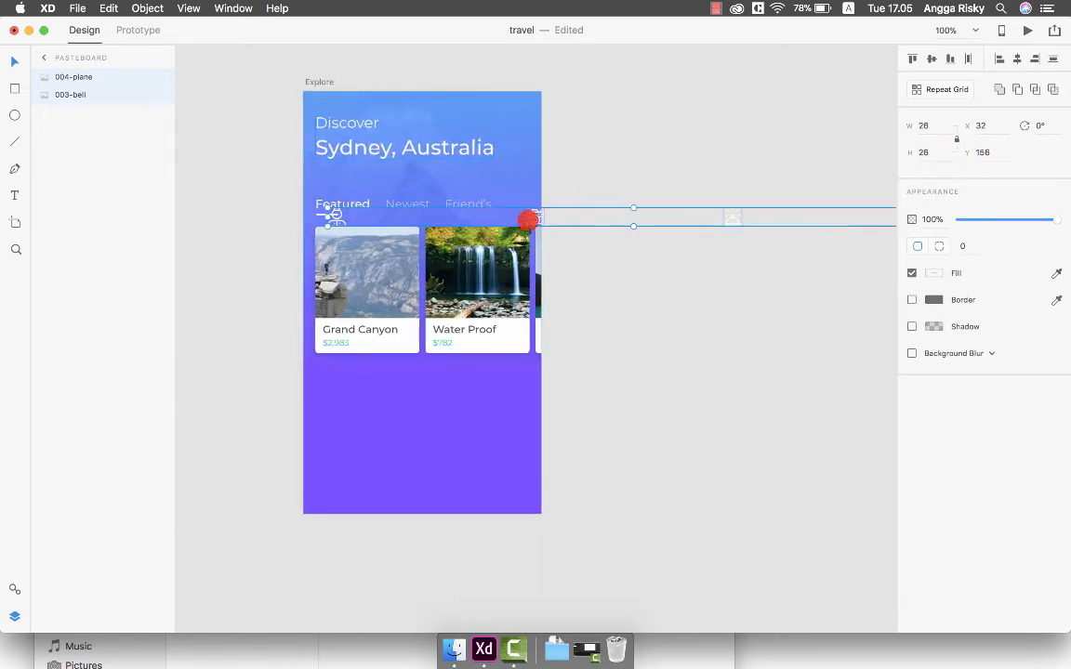
pyautogui.click(574, 159)
pyautogui.moveTo(536, 213); pyautogui.dragTo(421, 357)
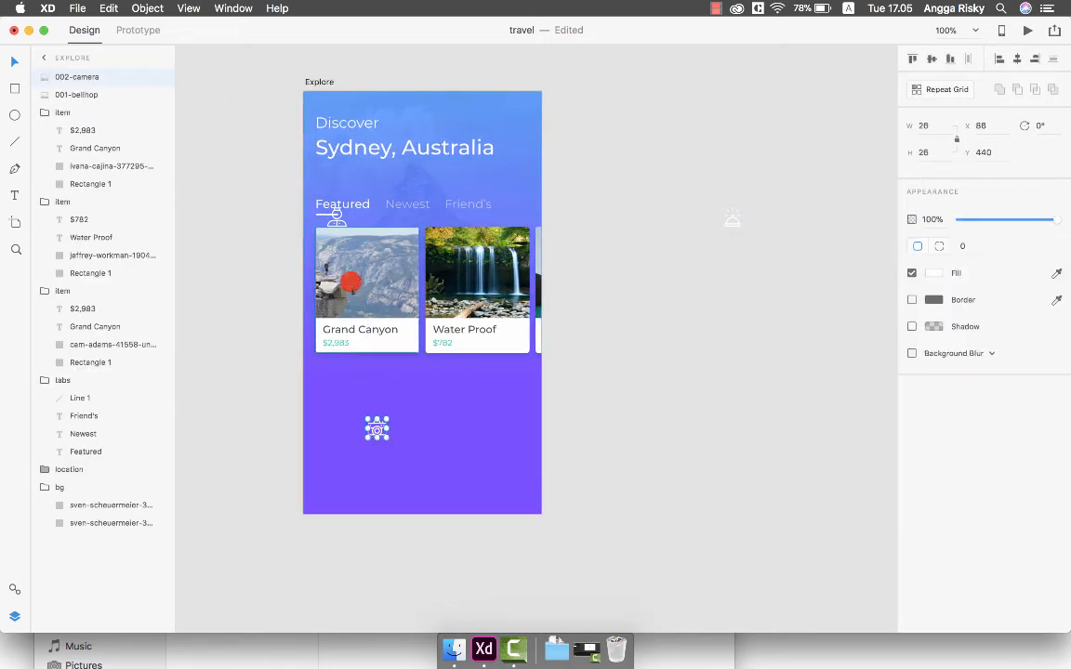
pyautogui.moveTo(341, 213); pyautogui.dragTo(324, 405)
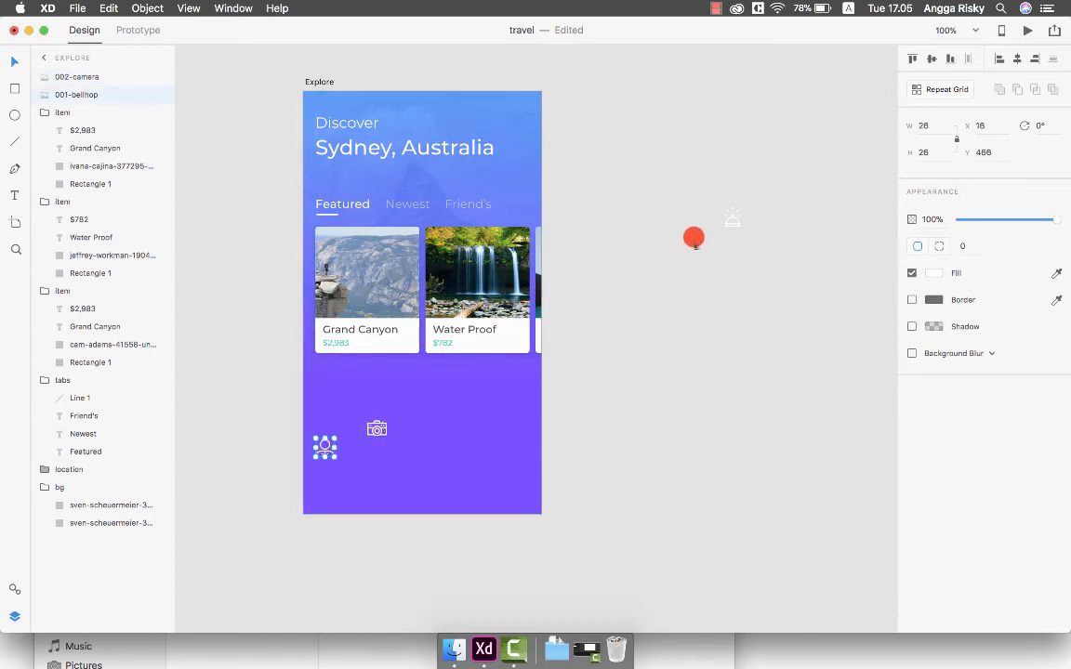
pyautogui.moveTo(726, 223); pyautogui.dragTo(483, 437)
pyautogui.hscroll(9, 656, 253)
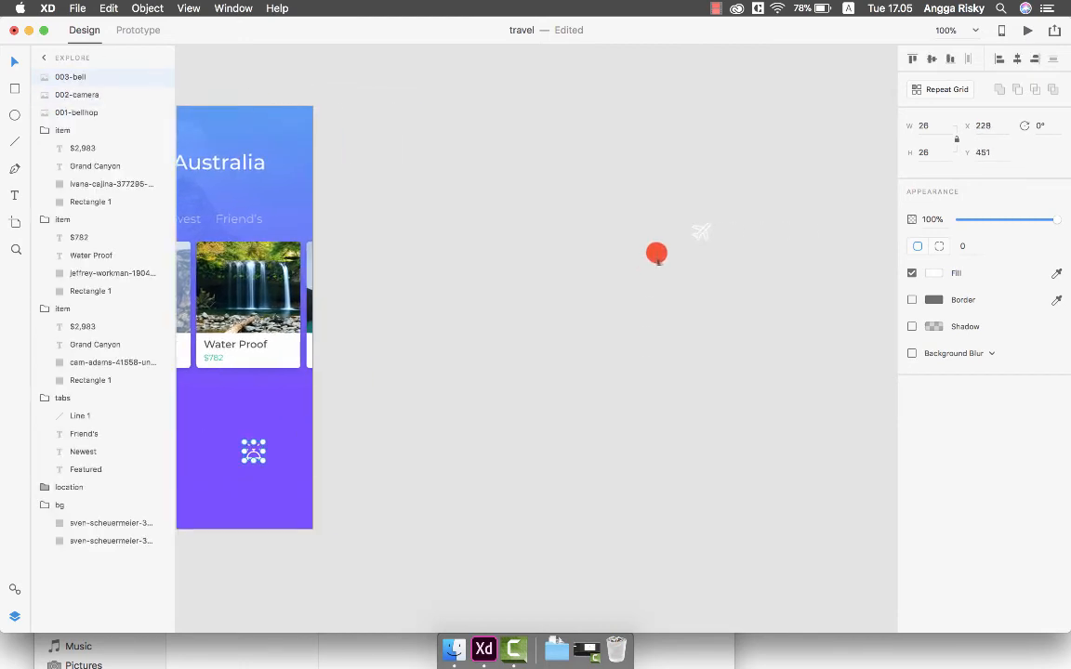
pyautogui.moveTo(709, 233); pyautogui.dragTo(406, 414)
pyautogui.moveTo(245, 477); pyautogui.dragTo(241, 478)
# Step: Position the plane icon near the artboard's lower-left corner at X 16, Y 522, in line with the cards' left edge
pyautogui.hscroll(-10, 337, 442)
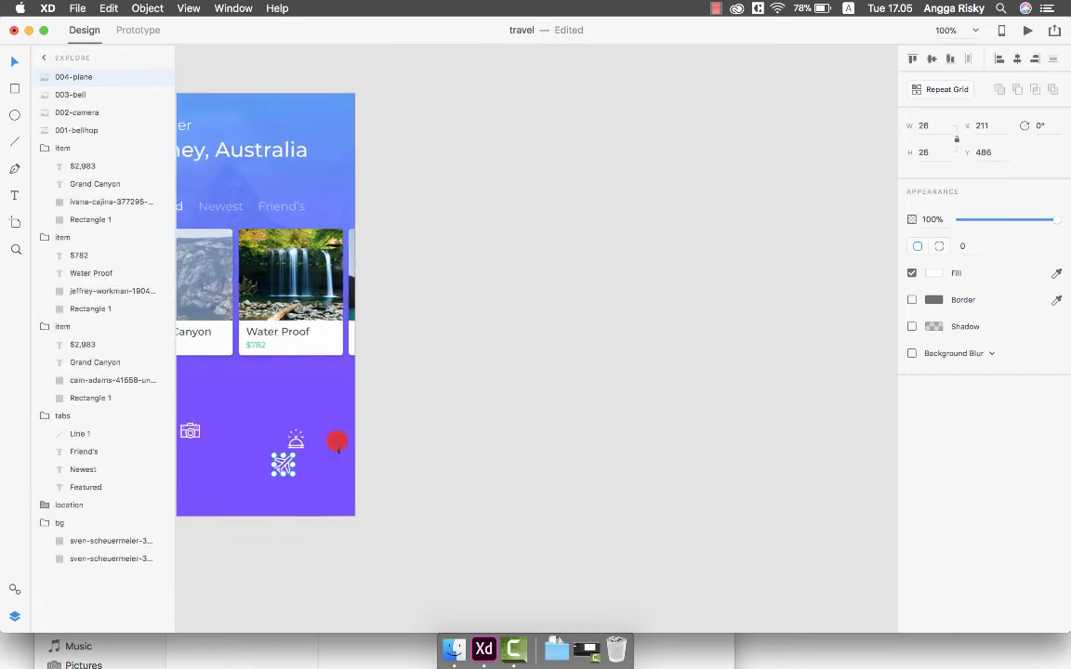
pyautogui.scroll(-4, 337, 442)
pyautogui.press('super+equal')
pyautogui.hscroll(-5, 336, 441)
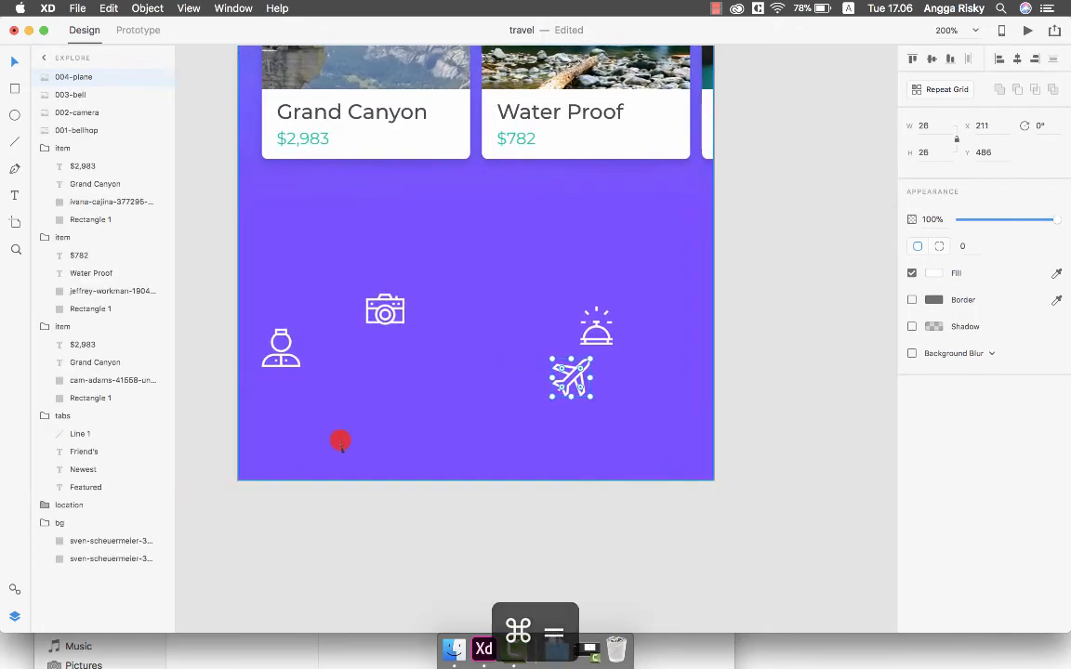
pyautogui.moveTo(571, 374); pyautogui.dragTo(360, 418)
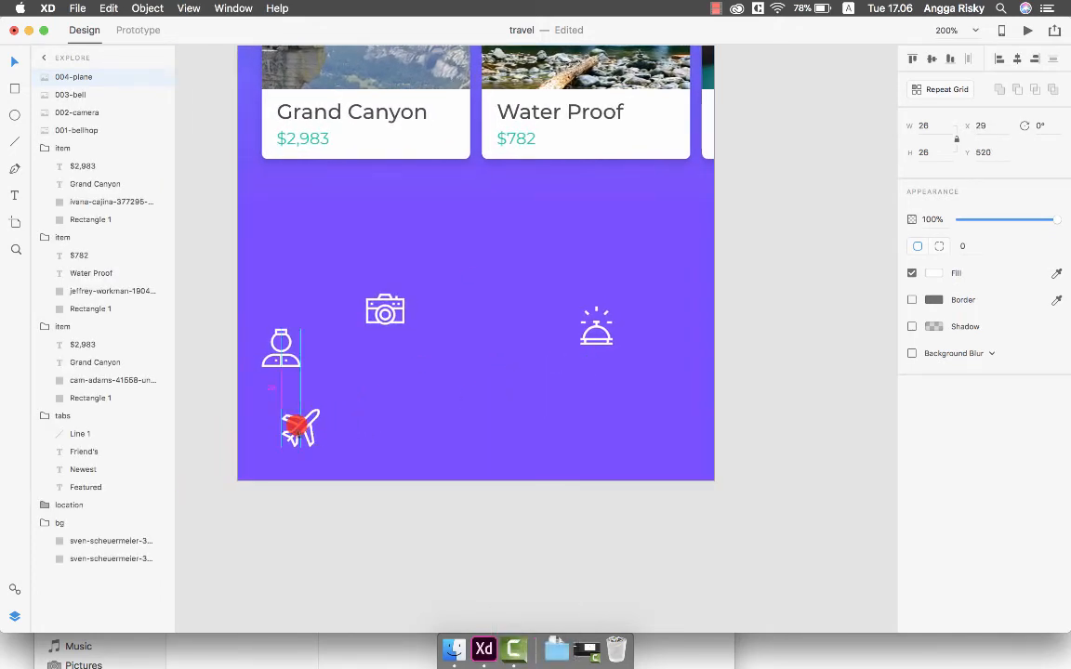
pyautogui.press('alt')
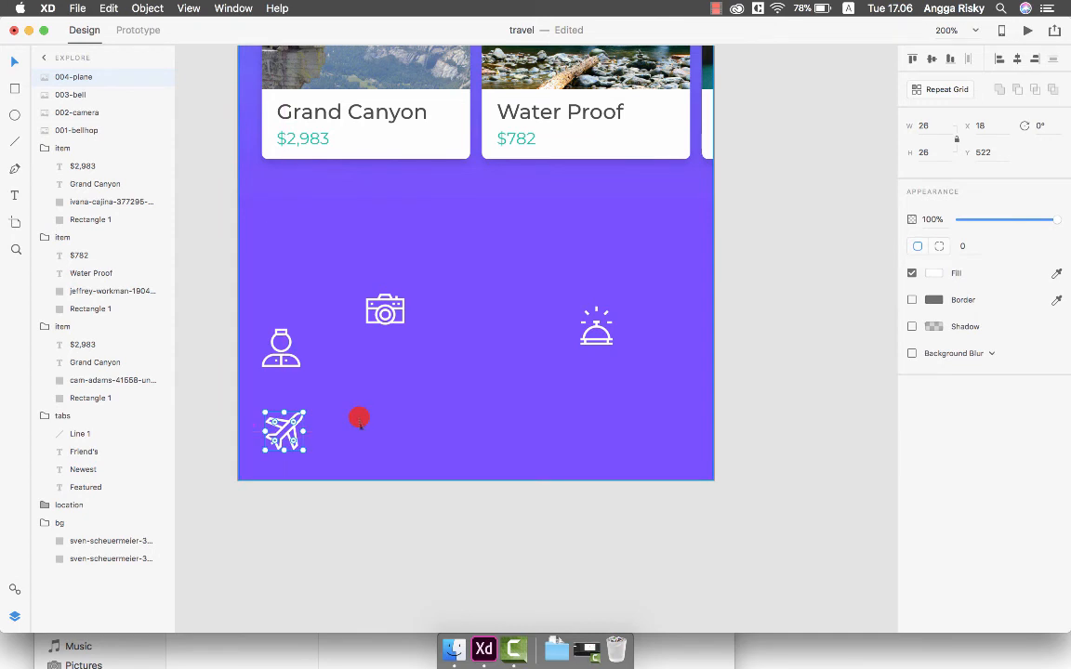
pyautogui.press('super+minus')
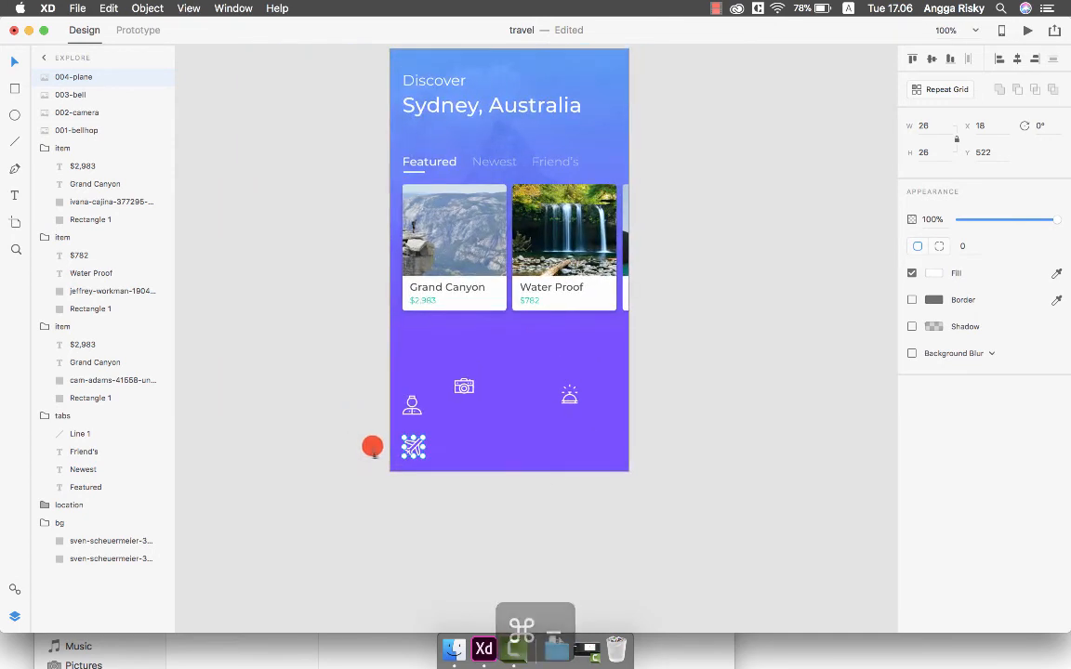
pyautogui.press('alt')
pyautogui.hscroll(1, 483, 421)
pyautogui.hotkey('alt', 'Left')
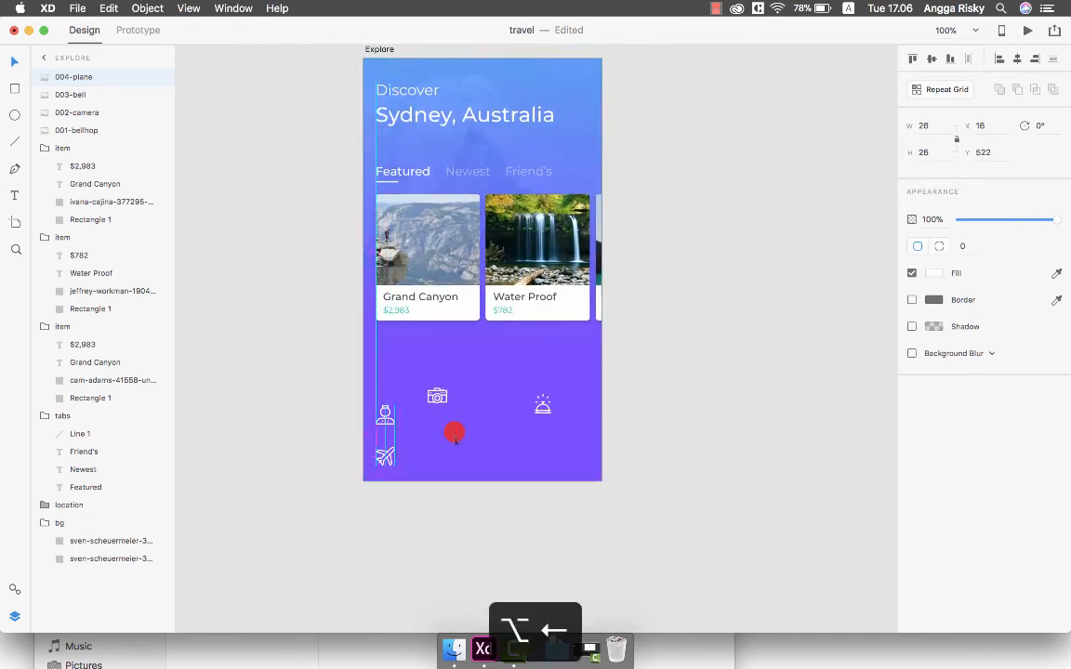
# Step: Line up the camera, bellhop and bell icons in a row beside the plane at Y 522, with the bell at X 278
pyautogui.press('super+equal')
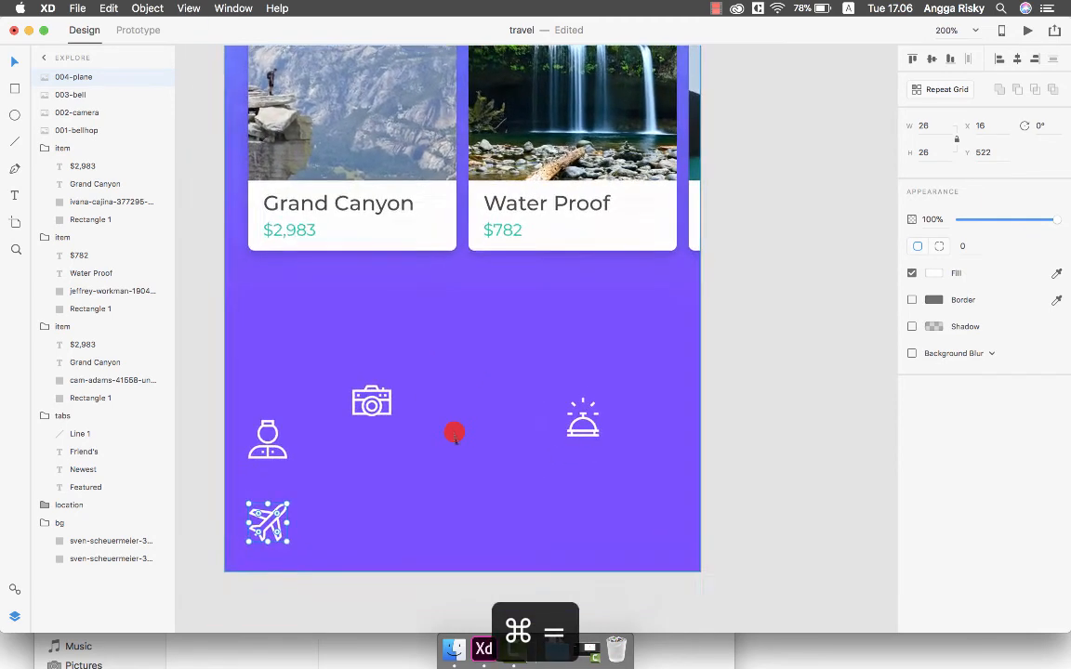
pyautogui.moveTo(381, 389); pyautogui.dragTo(399, 507)
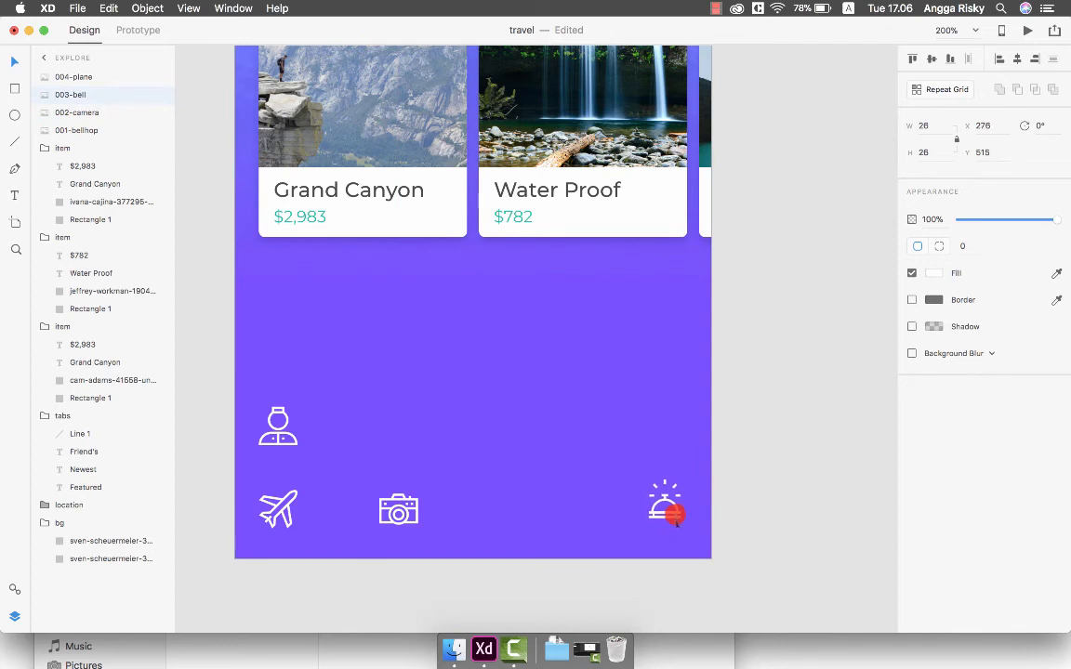
pyautogui.moveTo(679, 522); pyautogui.dragTo(678, 519)
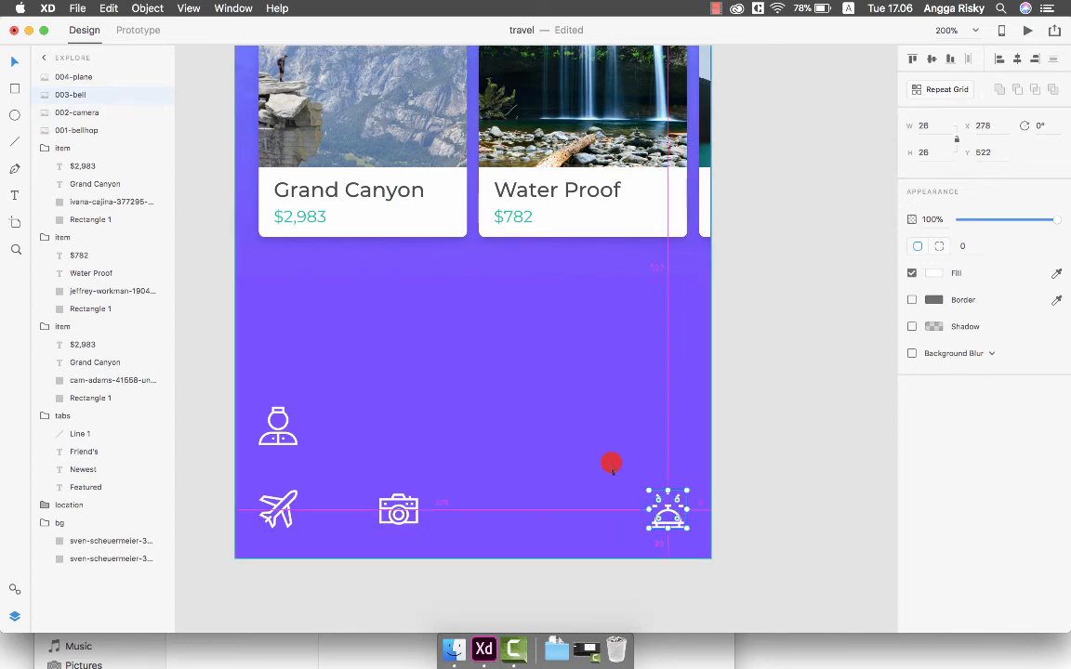
pyautogui.moveTo(261, 420); pyautogui.dragTo(534, 506)
# Step: Shift the camera icon right to X 102, checking its distance to the neighbouring icons
pyautogui.click(398, 507)
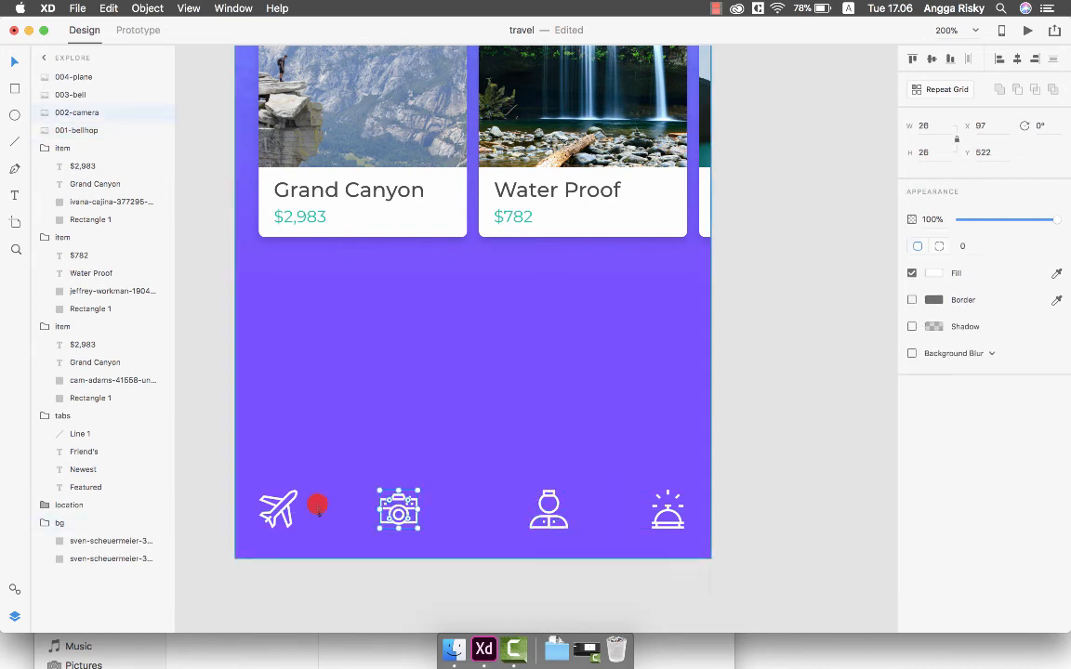
pyautogui.hotkey('alt', 'Right')
pyautogui.hotkey('alt', 'Right')
pyautogui.hotkey('alt', 'Right')
pyautogui.hotkey('alt', 'Right')
pyautogui.hotkey('alt', 'Right')
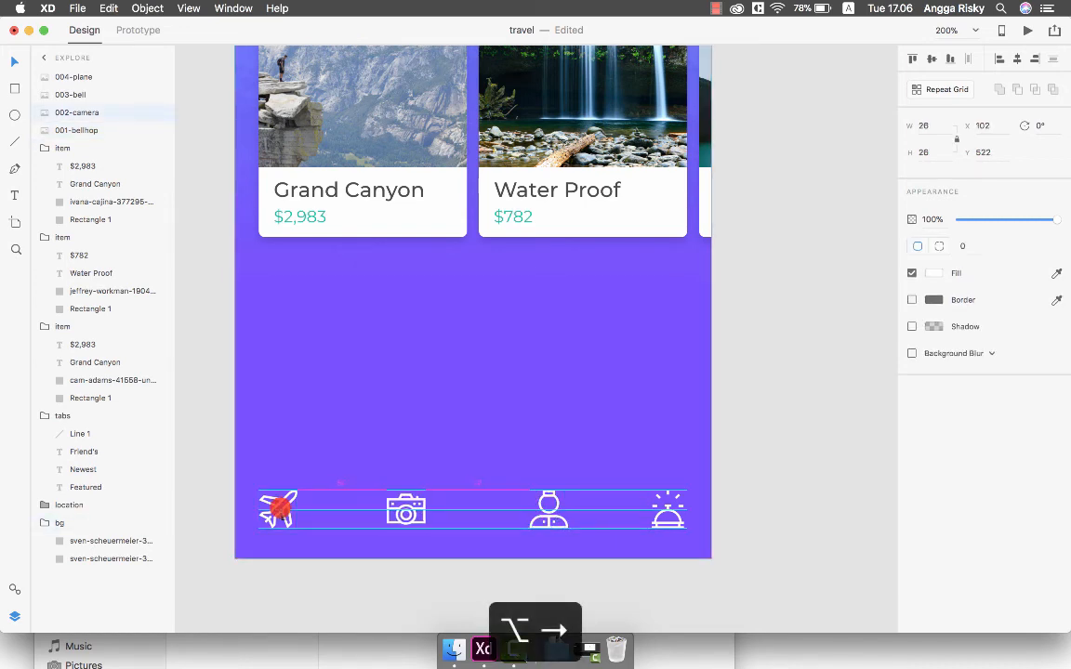
# Step: Nudge the bellhop icon left to even out the gaps between it, the camera and the bell
pyautogui.click(550, 506)
pyautogui.hotkey('alt', 'Left')
pyautogui.hotkey('alt', 'Left')
pyautogui.hotkey('alt', 'Left')
pyautogui.hotkey('alt', 'Left')
pyautogui.hotkey('alt', 'Left')
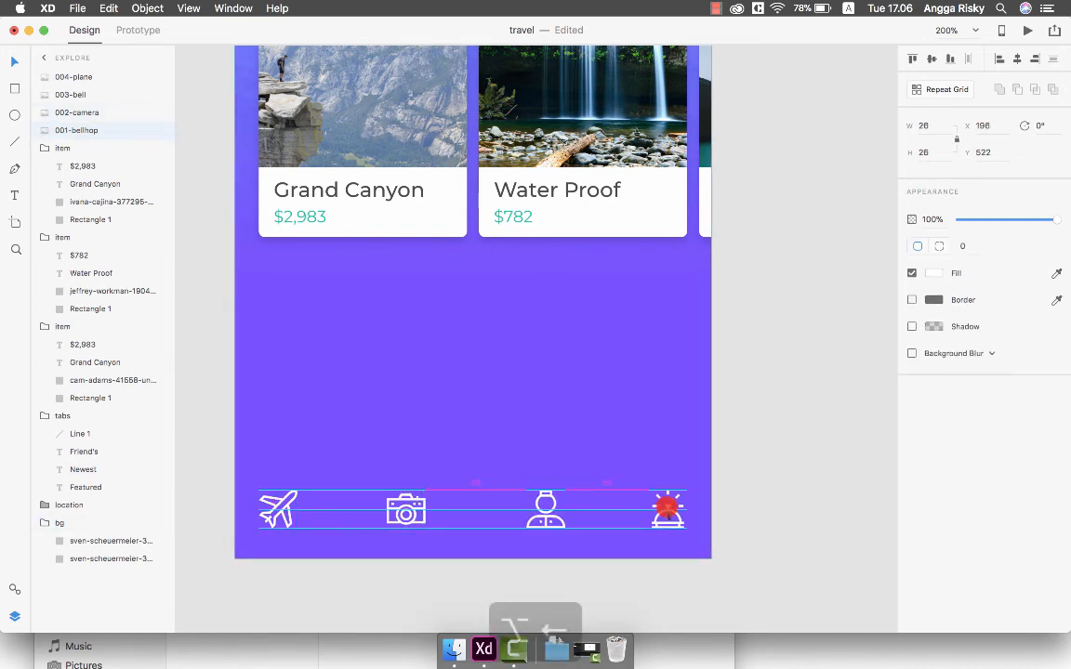
pyautogui.click(395, 508)
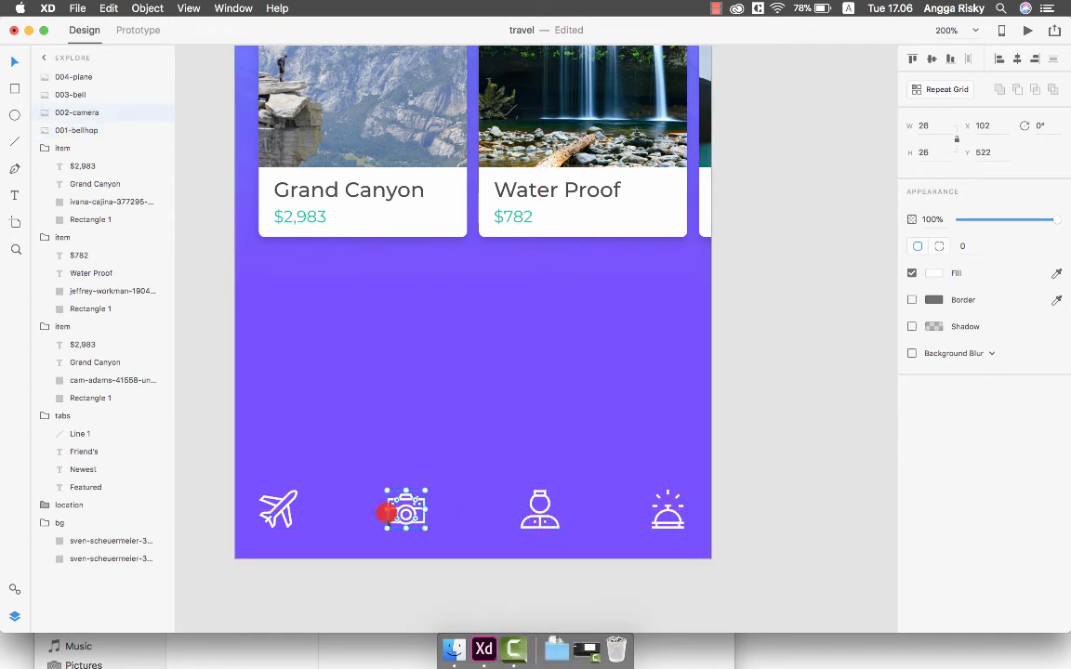
pyautogui.click(728, 441)
# Step: Lower the opacity of the camera, bellhop and bell icons to 20%, leaving the plane icon fully opaque
pyautogui.scroll(-2, 729, 441)
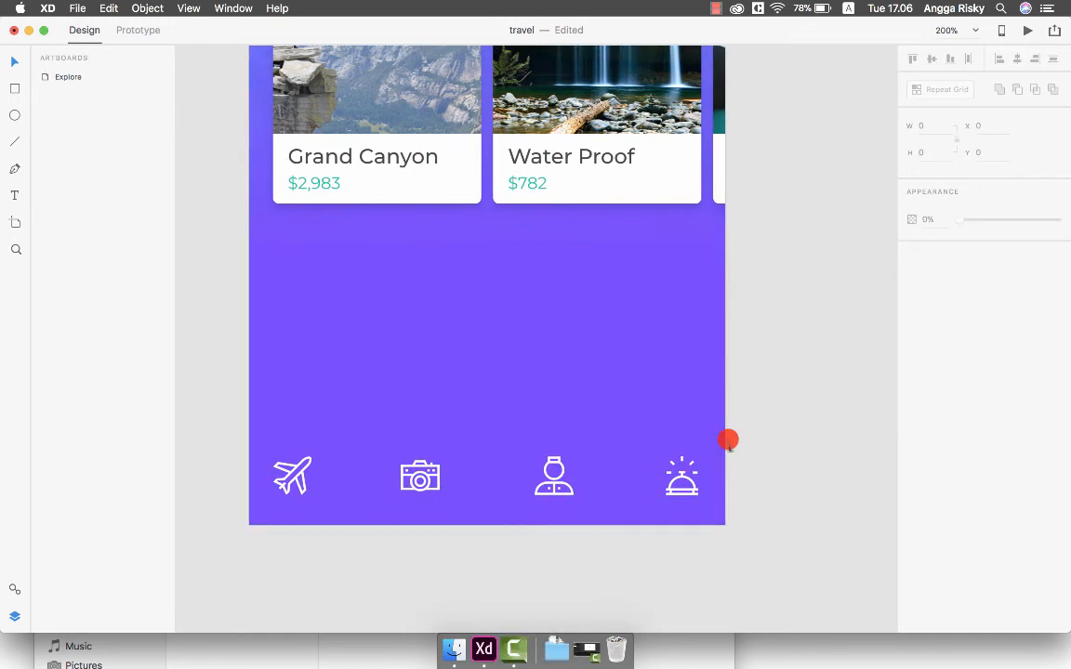
pyautogui.hscroll(-1, 728, 441)
pyautogui.scroll(1, 598, 448)
pyautogui.hscroll(1, 598, 448)
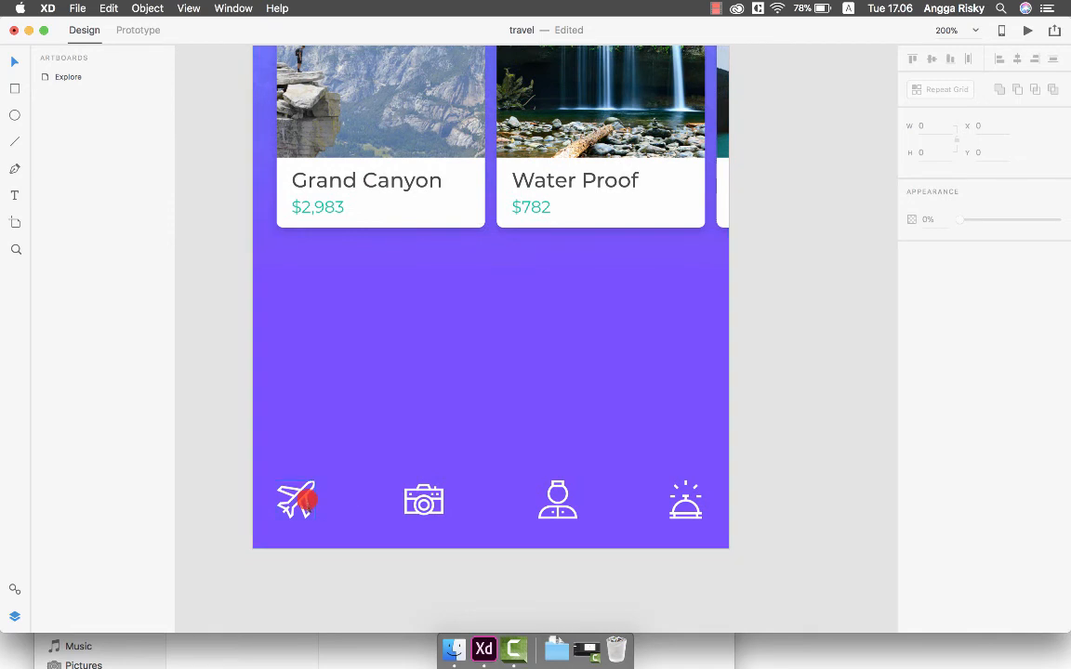
pyautogui.click(308, 503)
pyautogui.scroll(2, 307, 503)
pyautogui.hscroll(2, 306, 503)
pyautogui.click(390, 528)
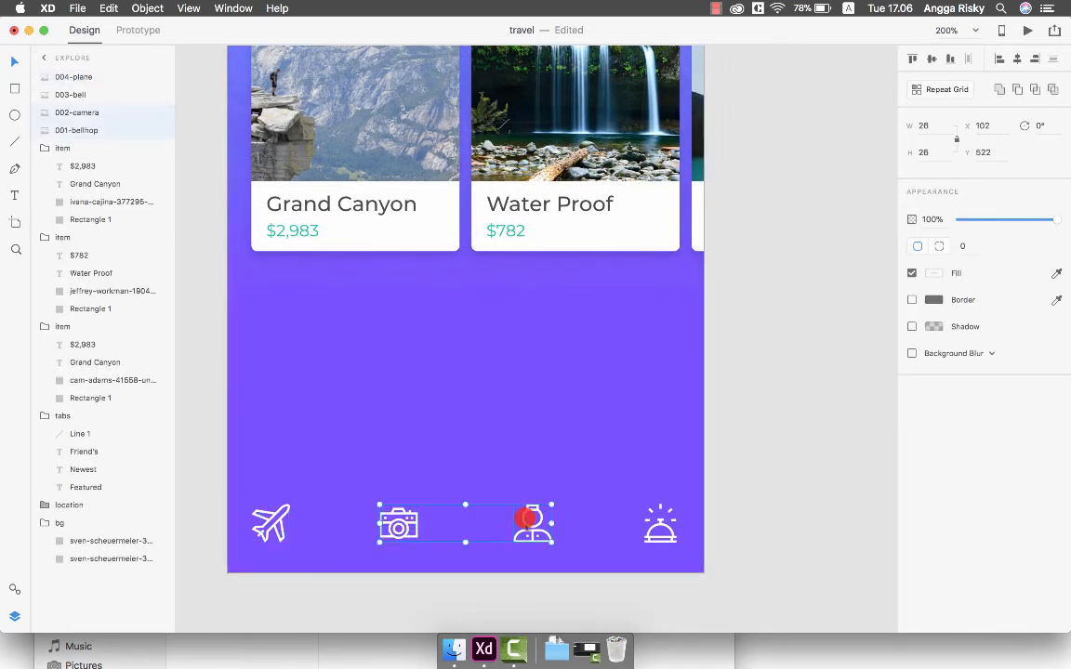
pyautogui.press('5')
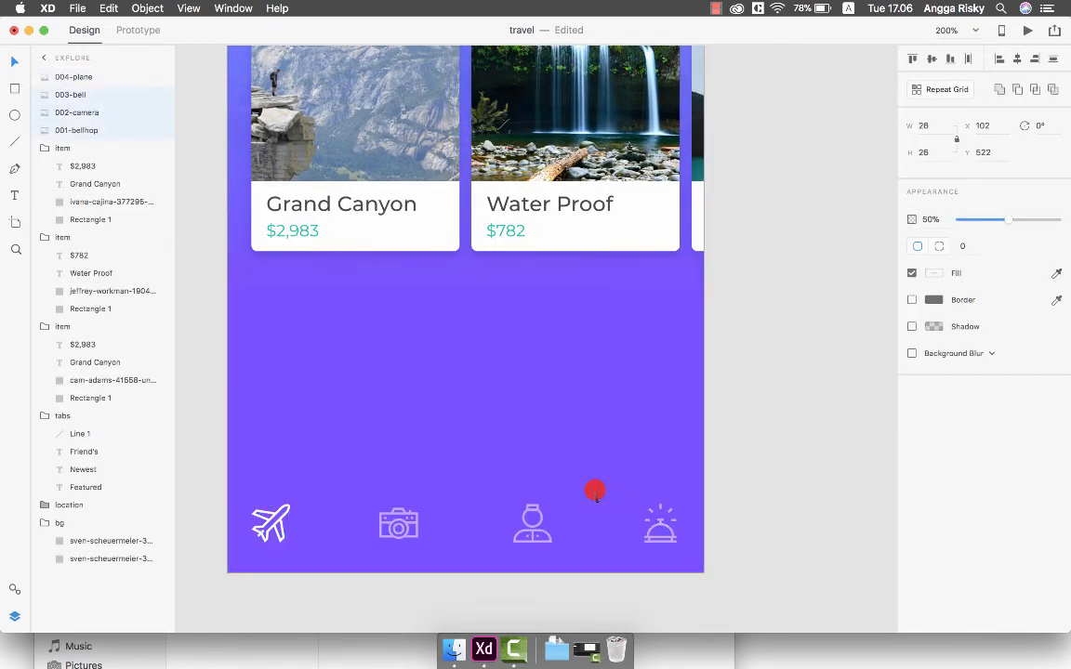
pyautogui.press('2')
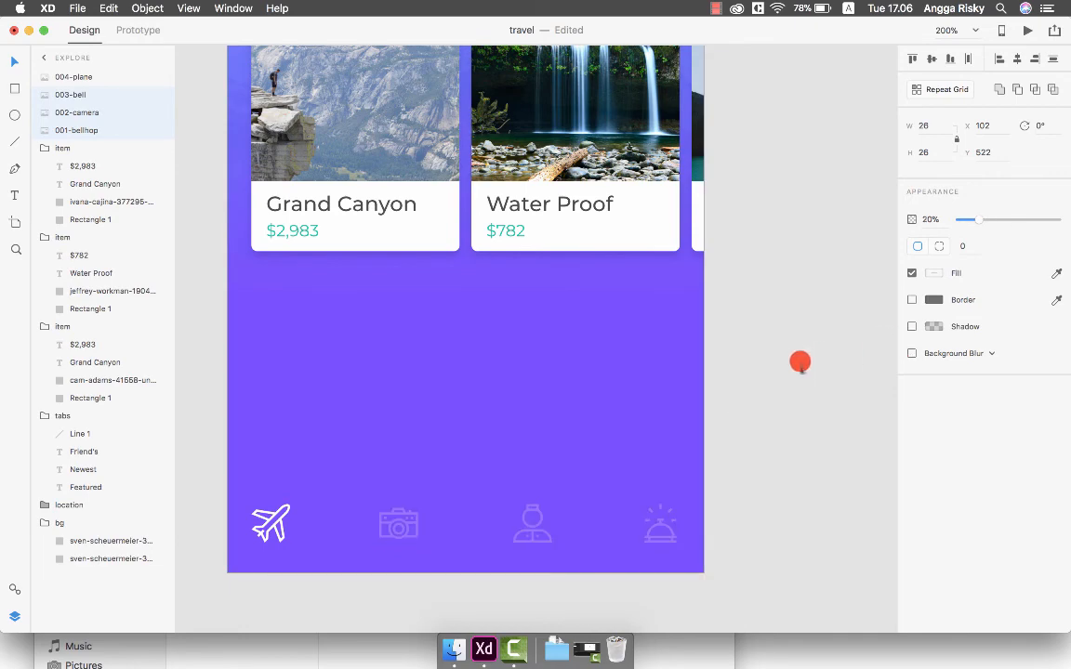
# Step: Deselect the icons and save the travel file
pyautogui.press('super+minus')
pyautogui.click(714, 342)
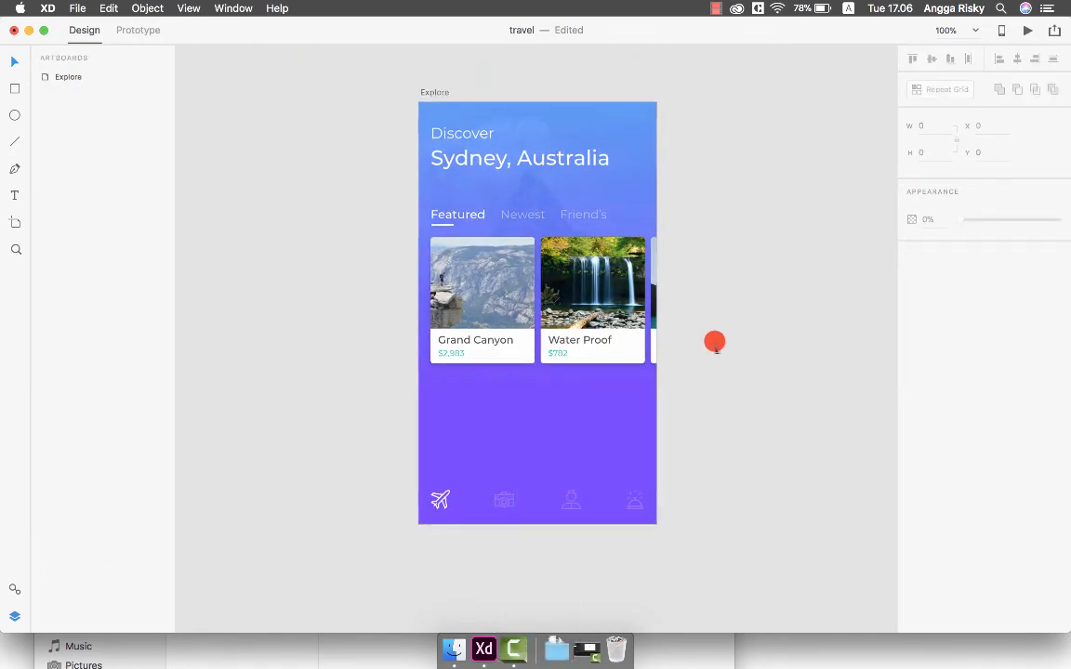
pyautogui.scroll(-3, 714, 343)
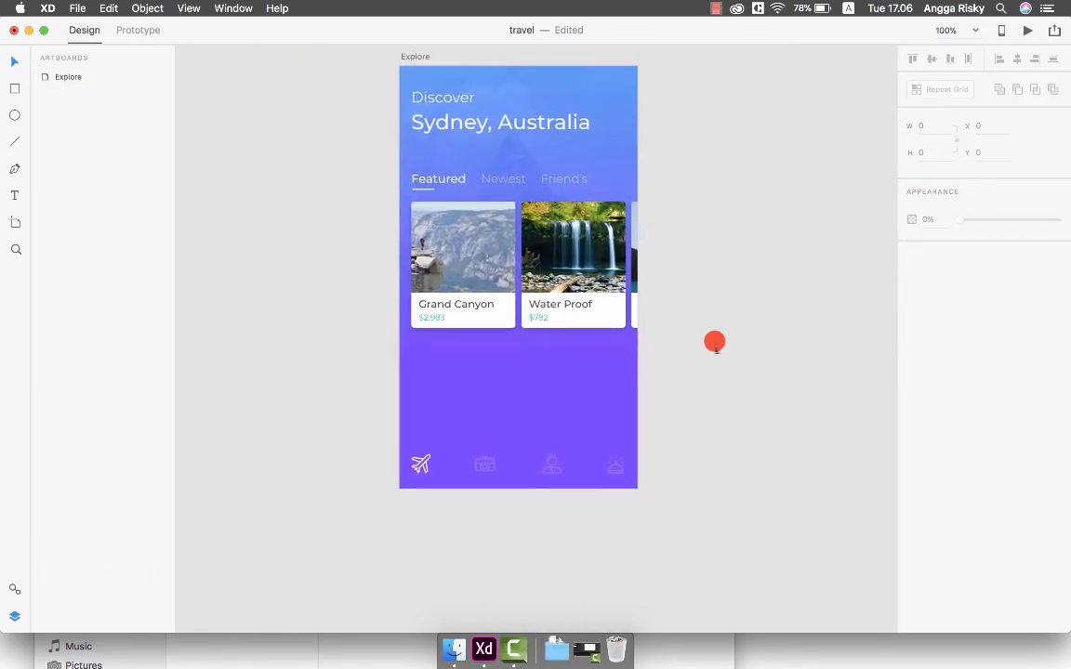
pyautogui.scroll(2, 714, 342)
pyautogui.press('super+s')
pyautogui.scroll(2, 713, 302)
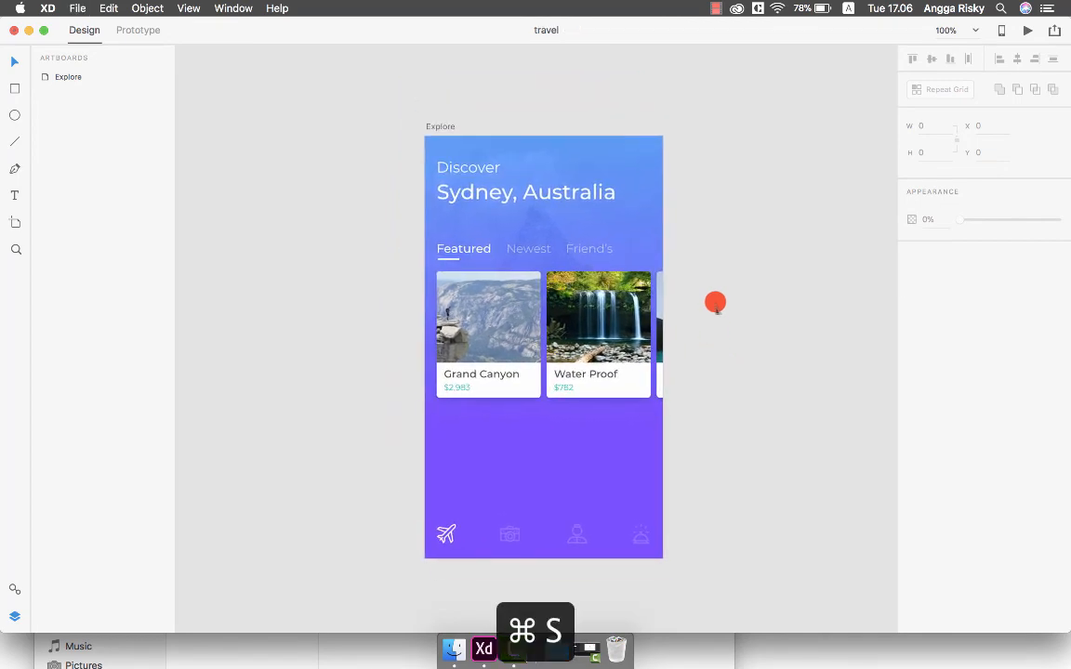
pyautogui.scroll(-2, 715, 302)
pyautogui.press('super+equal')
pyautogui.press('super+minus')
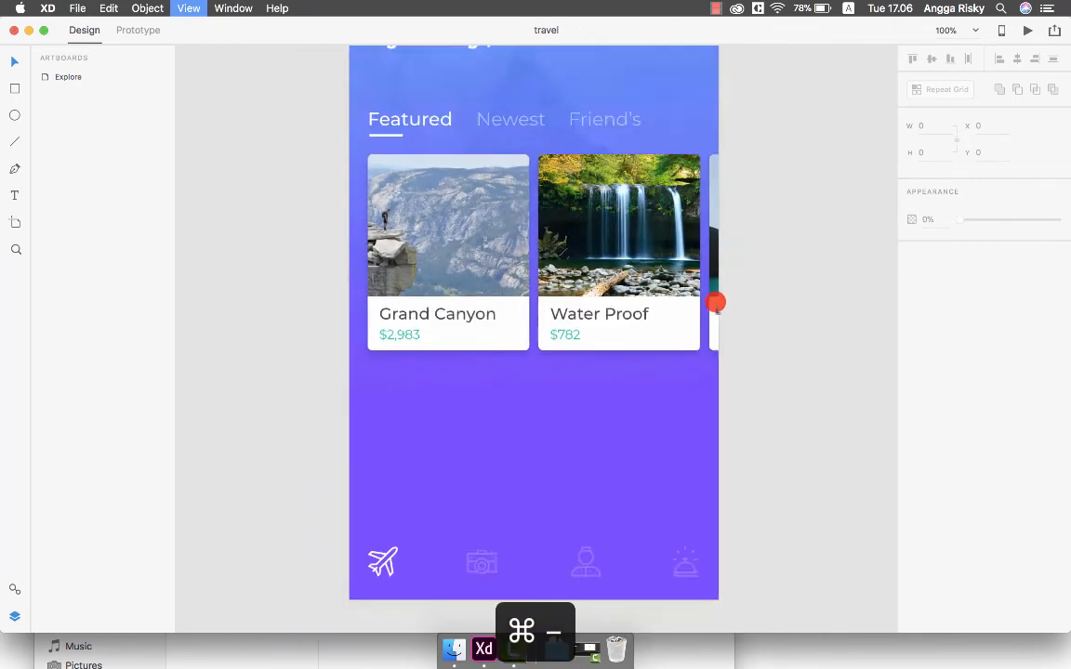
# Step: Paste a copy of the Grand Canyon card and place it directly below the original
pyautogui.press('super+v')
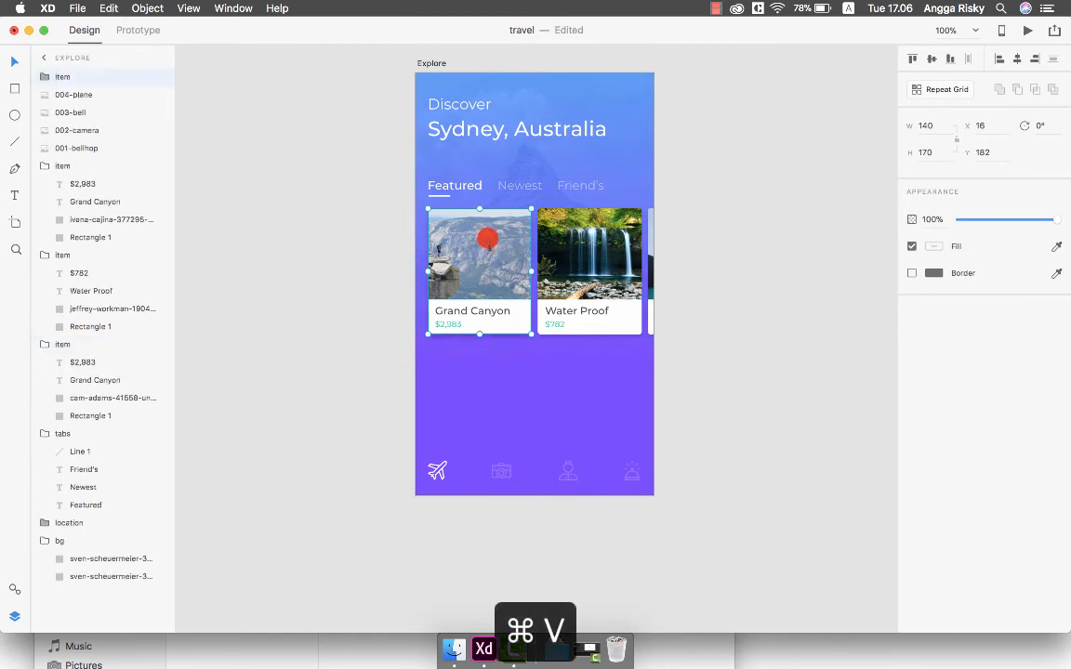
pyautogui.moveTo(487, 240); pyautogui.dragTo(487, 372)
pyautogui.scroll(2, 519, 306)
# Step: Move the category tabs and all four destination cards up together, bringing the tabs to Y 112
pyautogui.click(467, 268)
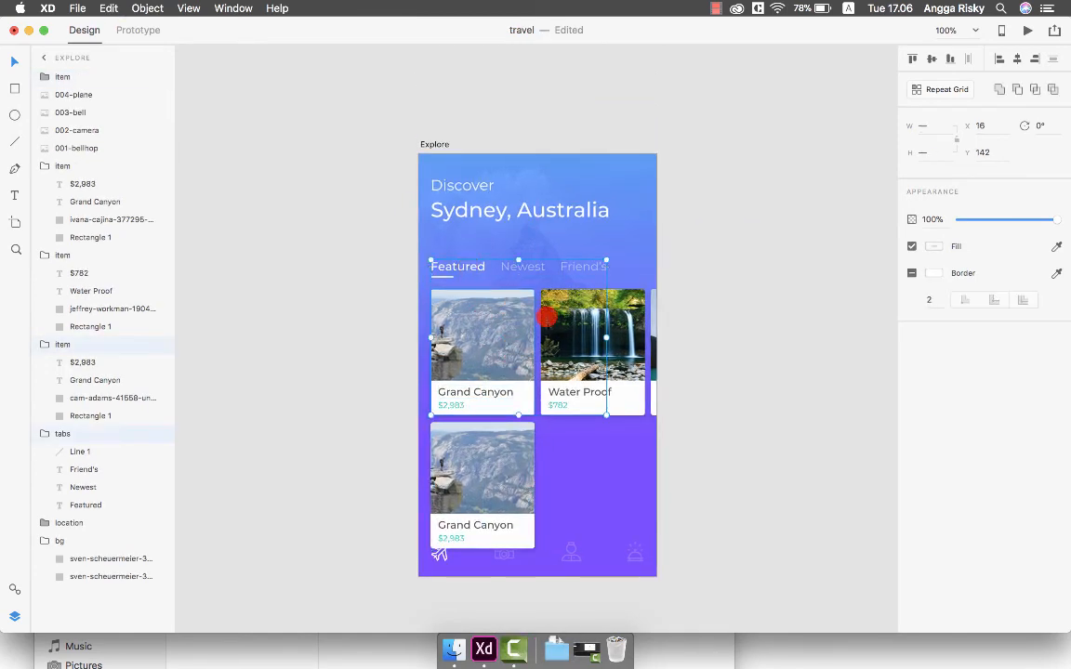
pyautogui.moveTo(656, 327); pyautogui.dragTo(661, 327)
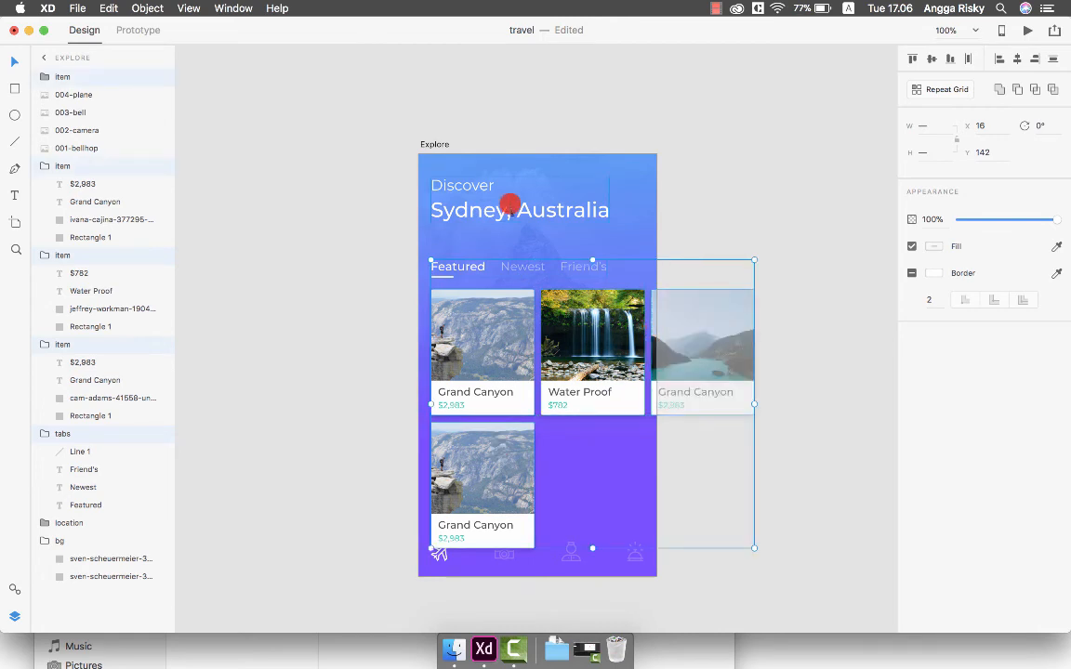
pyautogui.hotkey('alt', 'shift', 'Up')
pyautogui.hotkey('alt', 'shift', 'Up')
pyautogui.hotkey('alt', 'shift', 'Up')
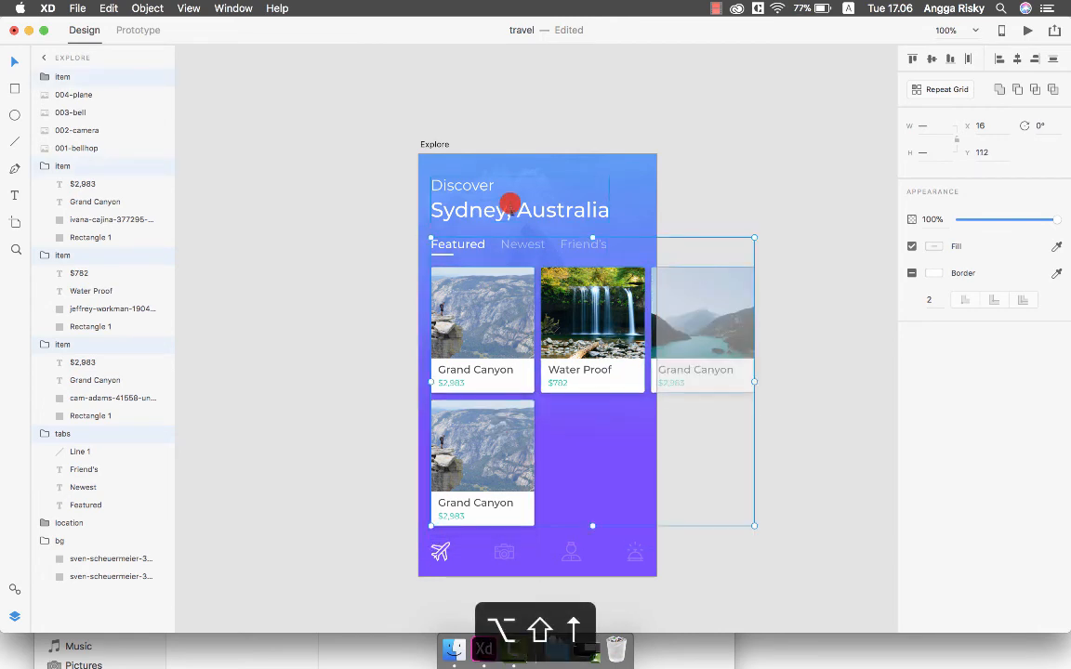
pyautogui.click(702, 187)
pyautogui.scroll(-3, 700, 186)
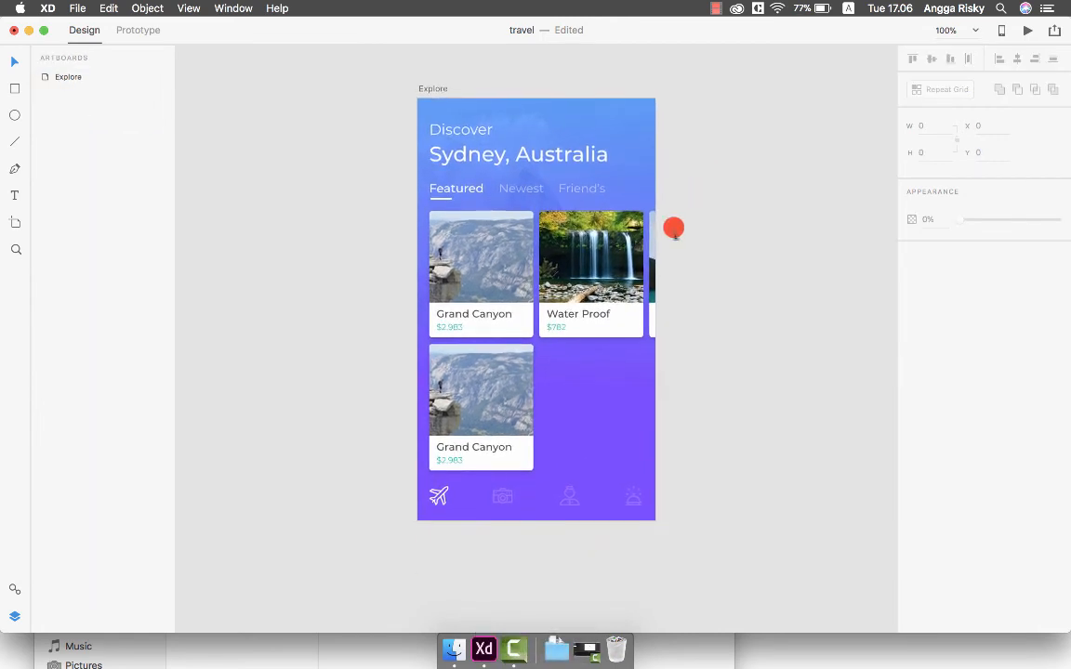
# Step: Move the lower Grand Canyon card down to Y 338, widening its gap to the top row of cards
pyautogui.click(499, 398)
pyautogui.hotkey('alt', 'shift', 'Down')
pyautogui.hotkey('alt', 'Up')
pyautogui.hotkey('alt', 'Up')
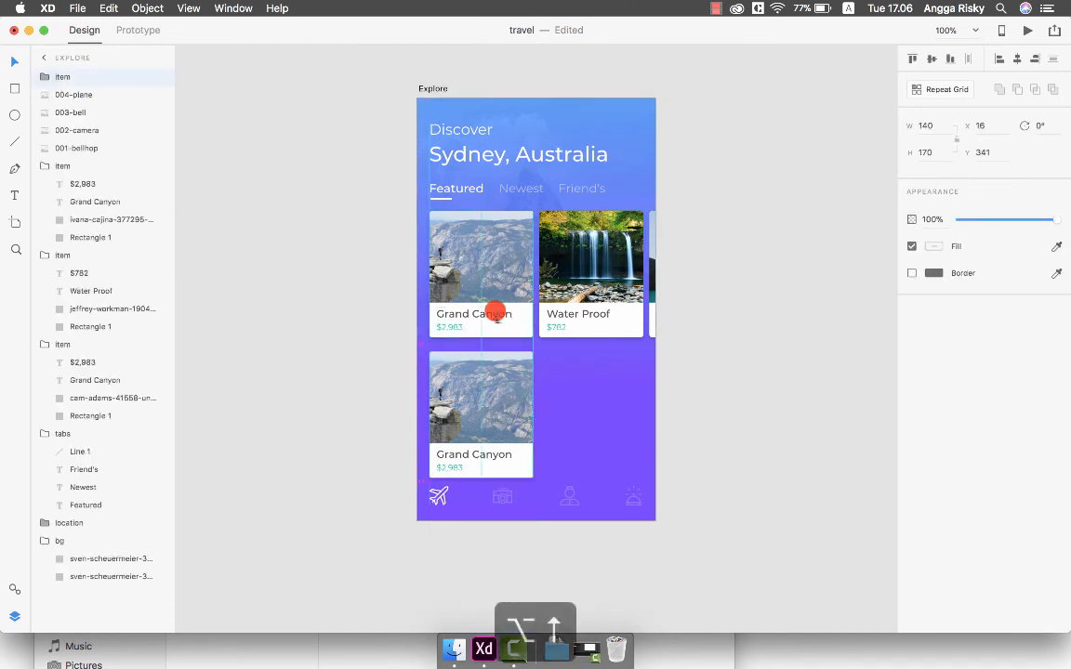
pyautogui.hotkey('alt', 'Up')
pyautogui.scroll(-2, 496, 315)
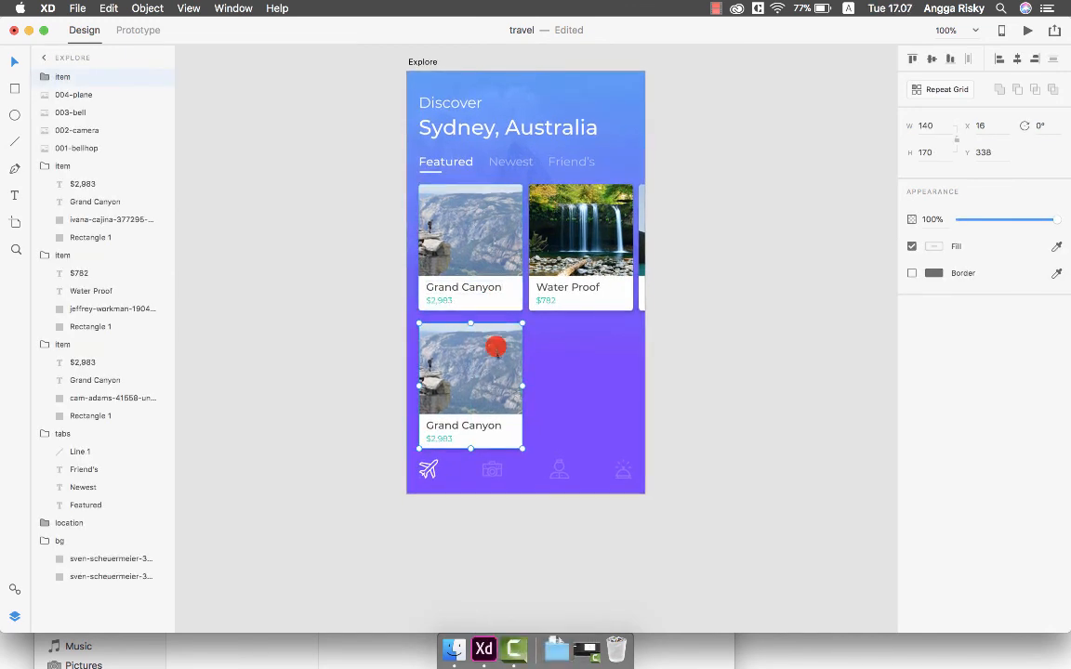
pyautogui.scroll(2, 496, 353)
pyautogui.hscroll(2, 496, 352)
pyautogui.scroll(2, 496, 349)
pyautogui.scroll(-2, 497, 349)
pyautogui.press('super+equal')
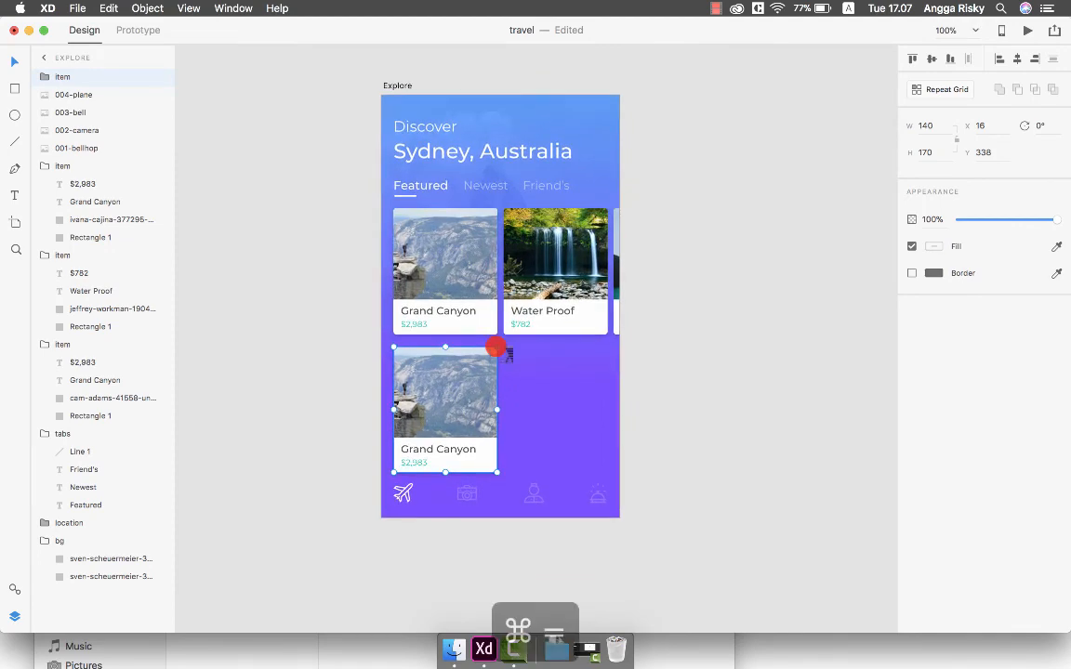
pyautogui.press('super+minus')
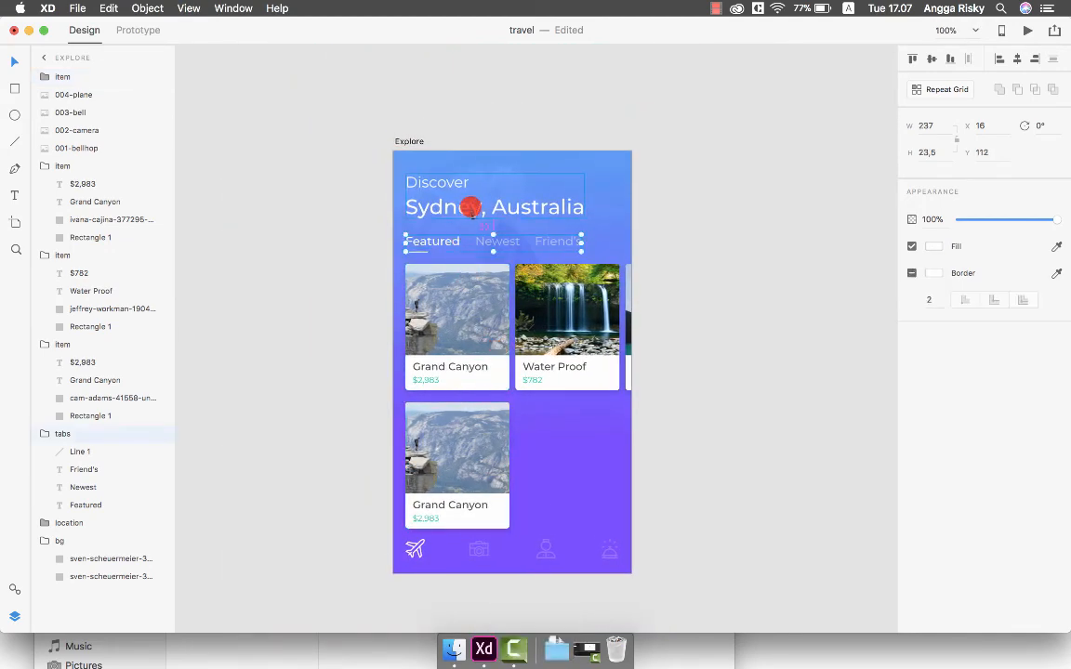
# Step: Nudge the category tabs up by 4, closer to the Sydney, Australia heading
pyautogui.hotkey('alt', 'Up')
pyautogui.hotkey('alt', 'Up')
pyautogui.hotkey('alt', 'Up')
pyautogui.hotkey('alt', 'Up')
# Step: Move all four destination cards up together toward the tabs, placing the lower card at Y 334
pyautogui.click(465, 311)
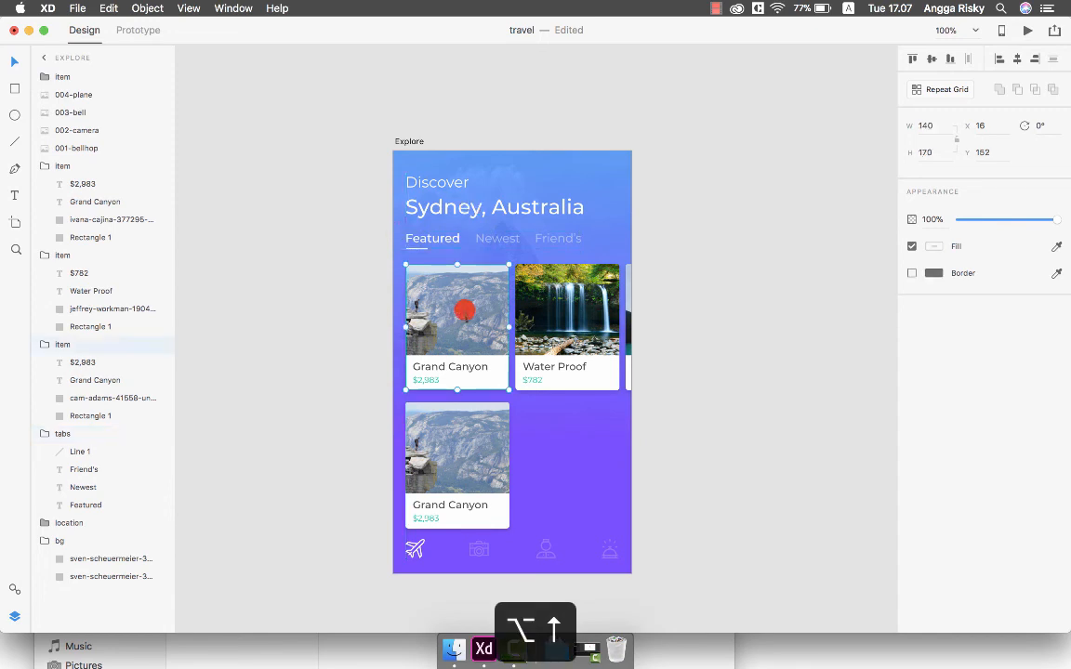
pyautogui.keyDown('shift'); pyautogui.click(582, 308); pyautogui.keyUp('shift')
pyautogui.keyDown('shift'); pyautogui.click(631, 324); pyautogui.keyUp('shift')
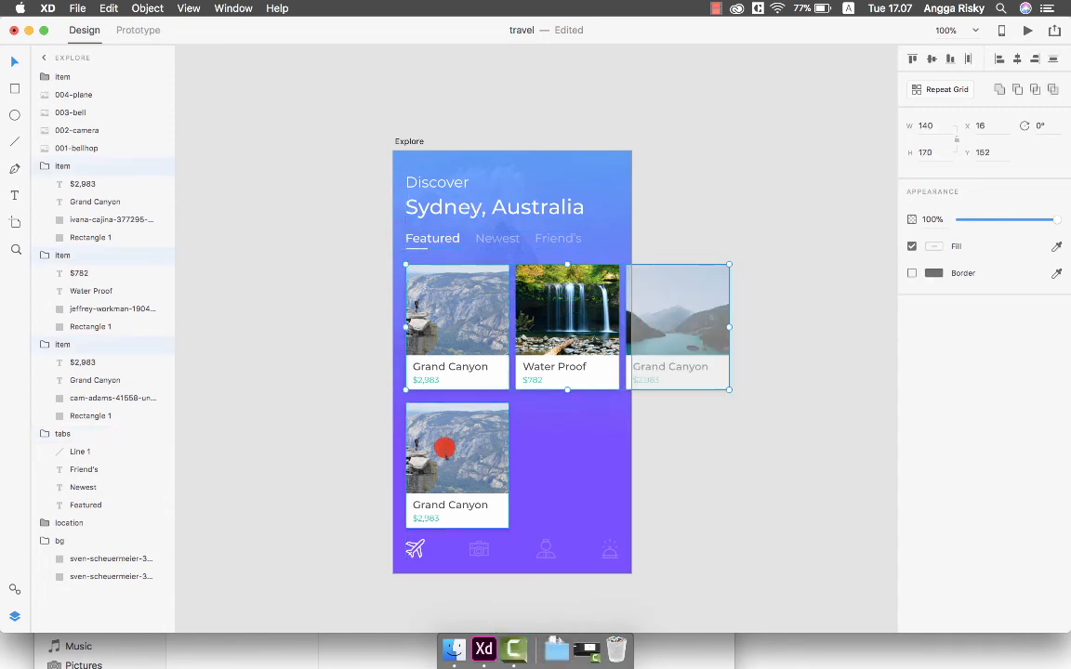
pyautogui.hotkey('alt', 'shift', 'Up')
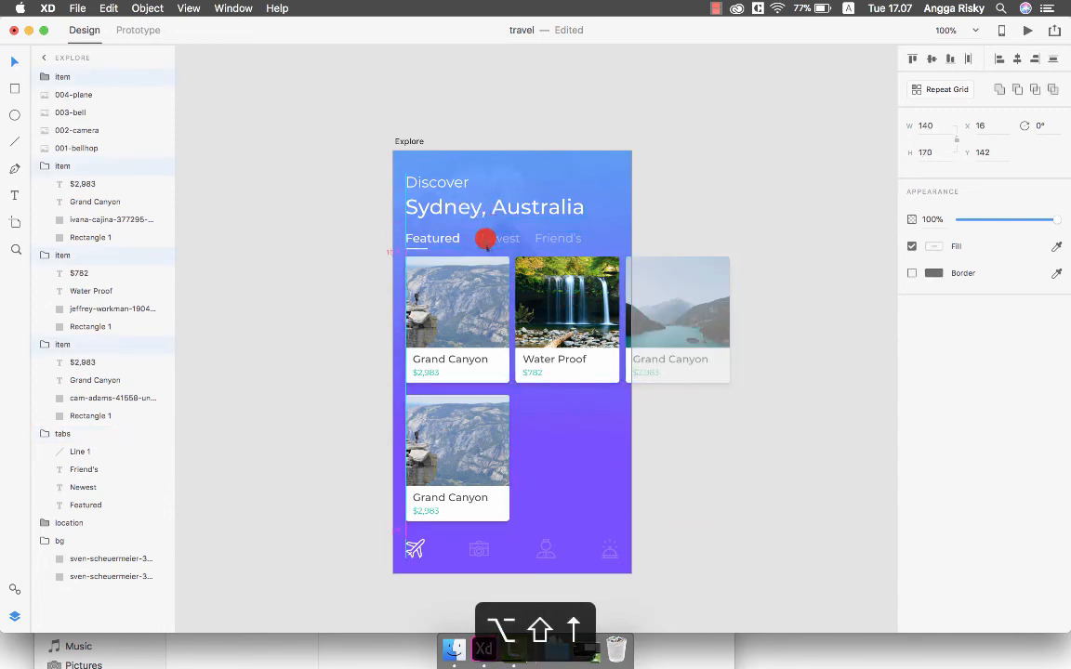
pyautogui.hotkey('alt', 'Up')
pyautogui.hotkey('alt', 'Up')
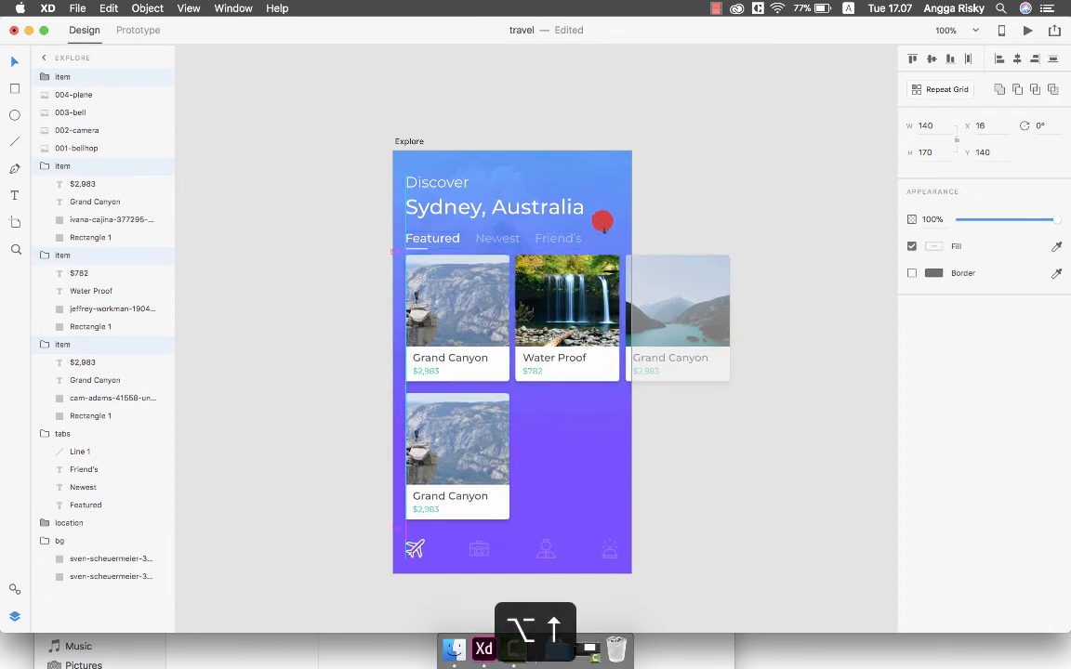
pyautogui.hotkey('alt', 'Down')
pyautogui.hotkey('alt', 'Down')
pyautogui.hotkey('alt', 'Down')
pyautogui.hotkey('alt', 'Down')
pyautogui.hotkey('alt', 'Down')
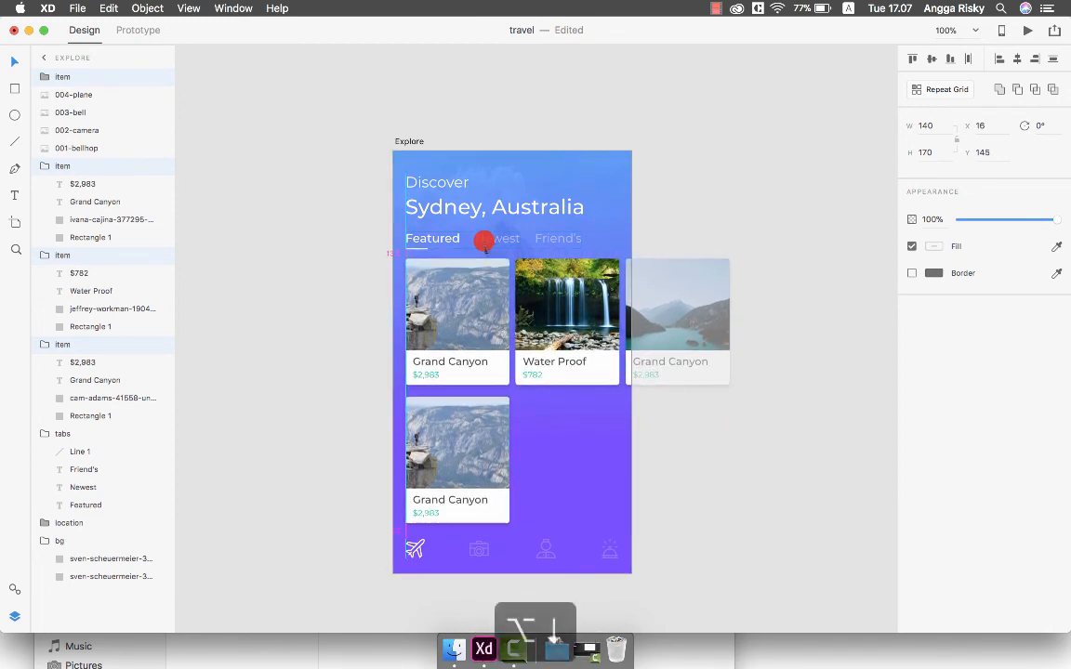
pyautogui.hotkey('alt', 'Down')
pyautogui.hotkey('alt', 'Down')
pyautogui.hotkey('alt', 'Down')
pyautogui.click(685, 225)
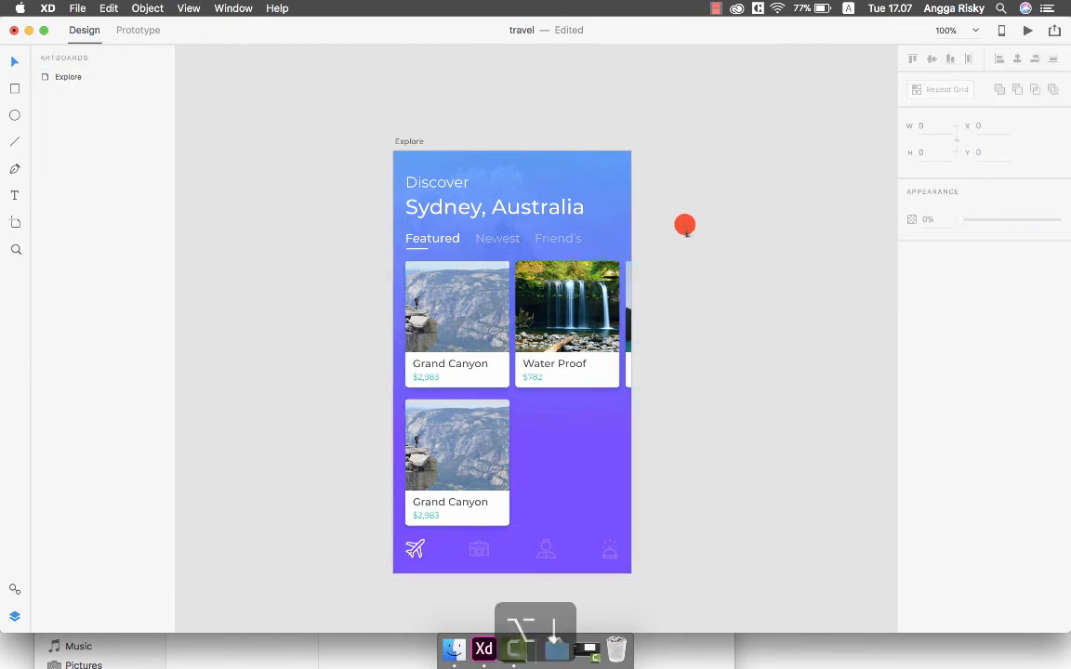
# Step: Widen the lower card's white background rectangle to 288 so it spans both cards above
pyautogui.scroll(-3, 685, 225)
pyautogui.press('super+equal')
pyautogui.press('super+equal')
pyautogui.scroll(-2, 685, 225)
pyautogui.scroll(5, 685, 225)
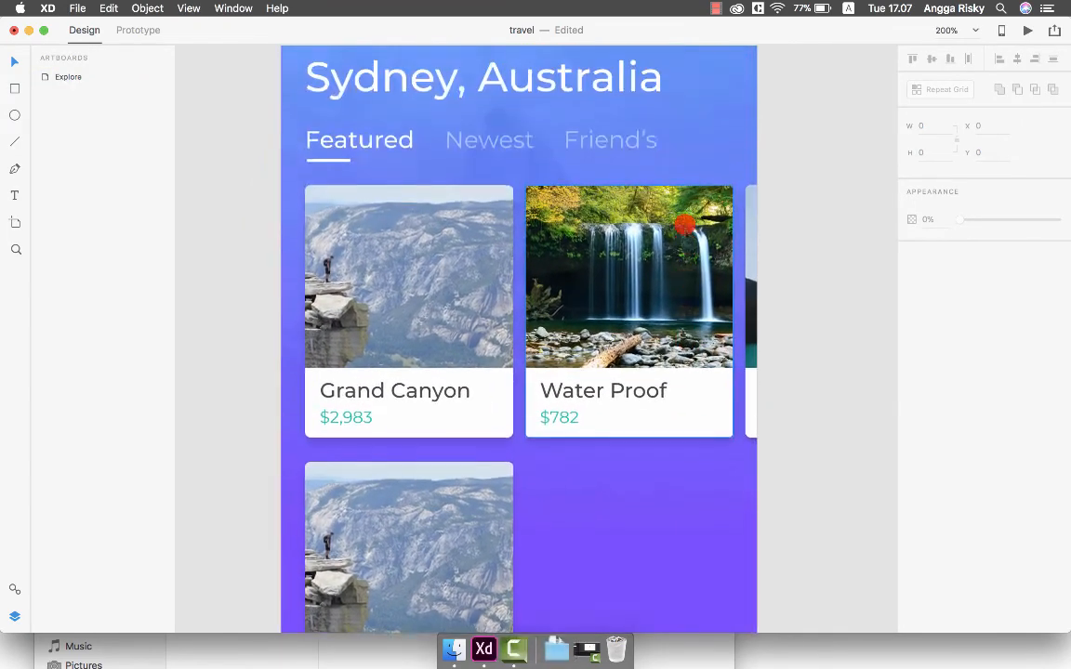
pyautogui.scroll(-5, 685, 225)
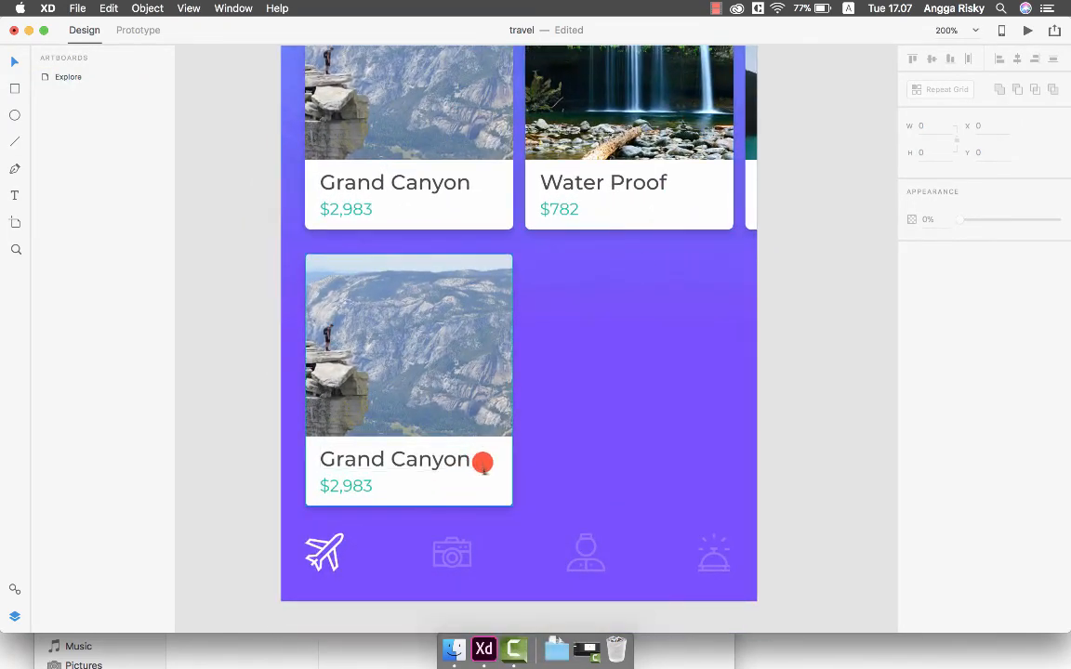
pyautogui.doubleClick(482, 462)
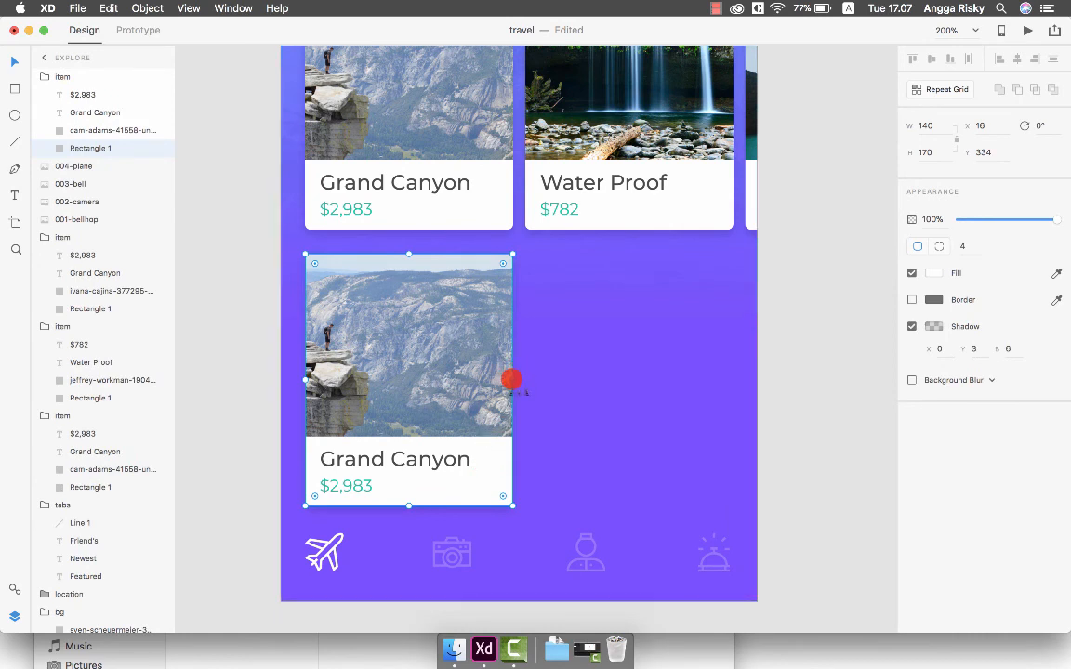
pyautogui.moveTo(512, 379); pyautogui.dragTo(732, 379)
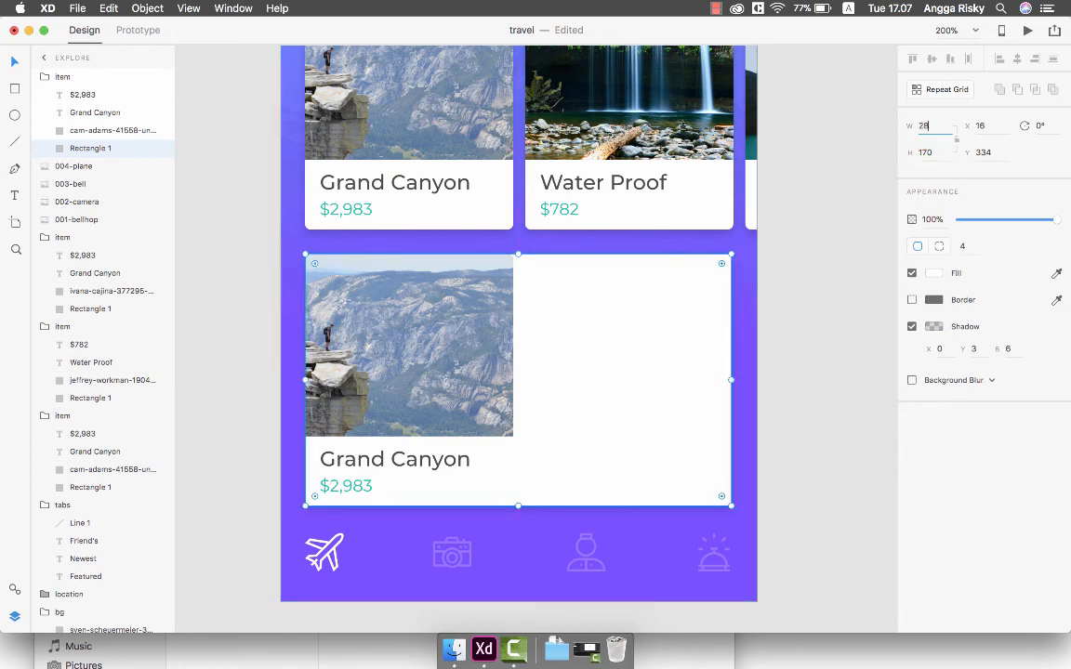
pyautogui.write('8')
pyautogui.press('Return')
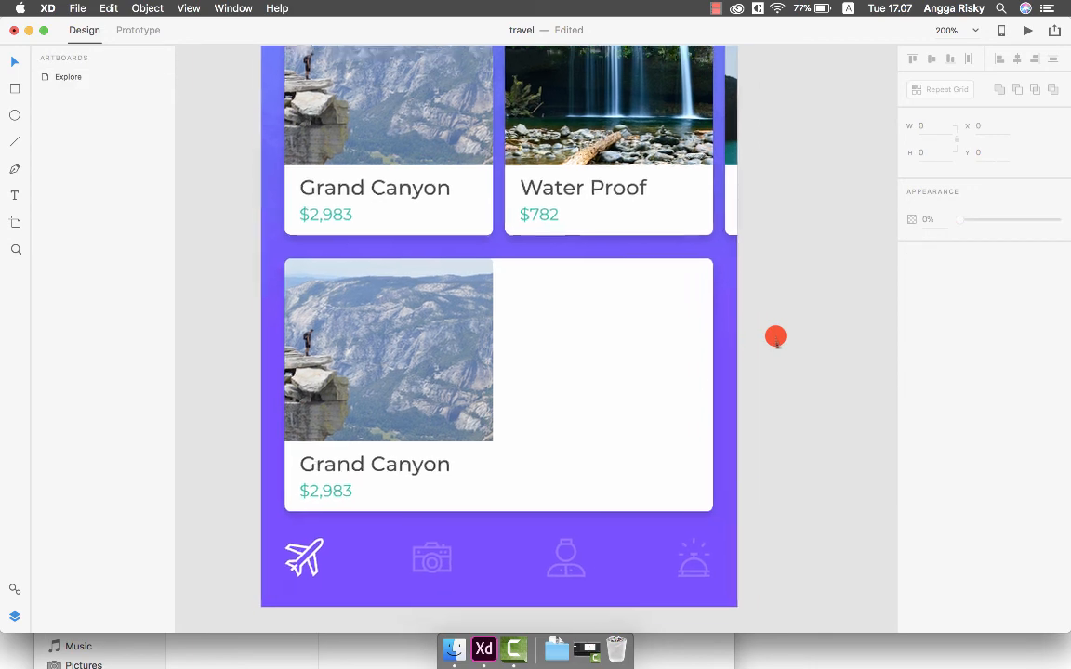
# Step: Widen the lower card's photo to 288, matching its background, and save the file
pyautogui.click(382, 363)
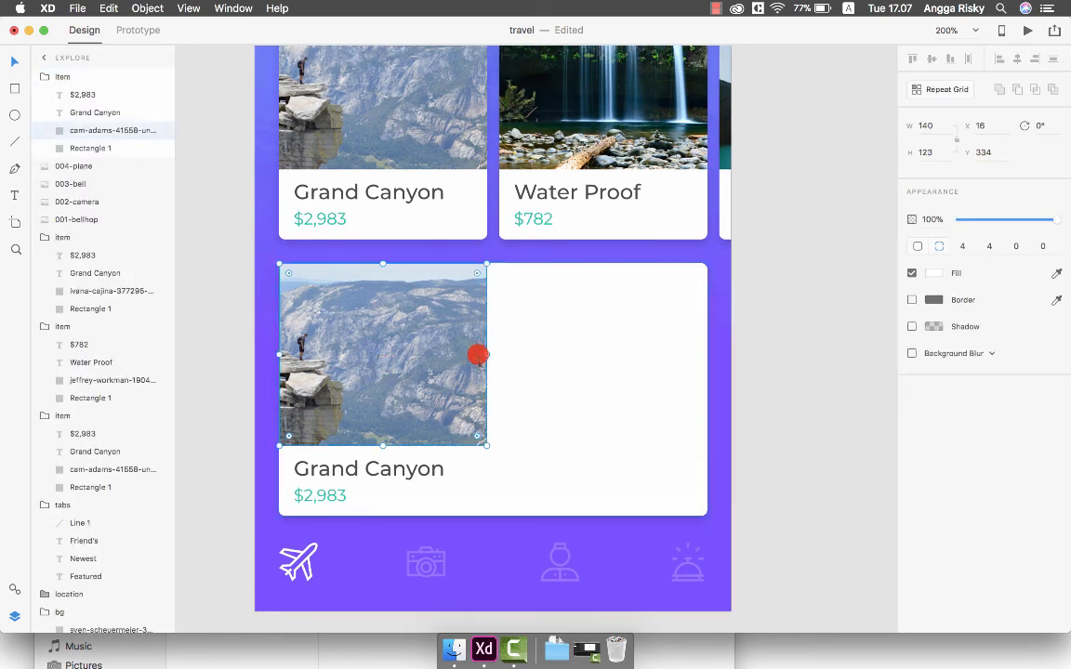
pyautogui.moveTo(485, 355); pyautogui.dragTo(709, 356)
pyautogui.click(799, 333)
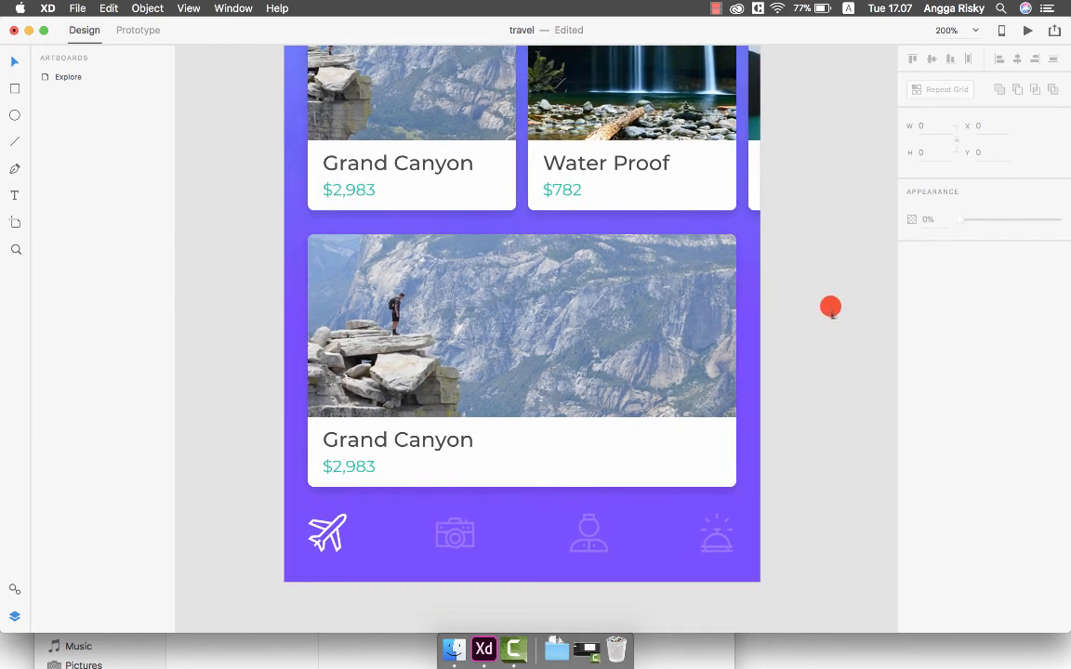
pyautogui.press('super+s')
# Step: Replace the lower card's photo with the snowy mountain peak image from the Desktop folder in Finder
pyautogui.scroll(-1, 801, 306)
pyautogui.scroll(1, 802, 306)
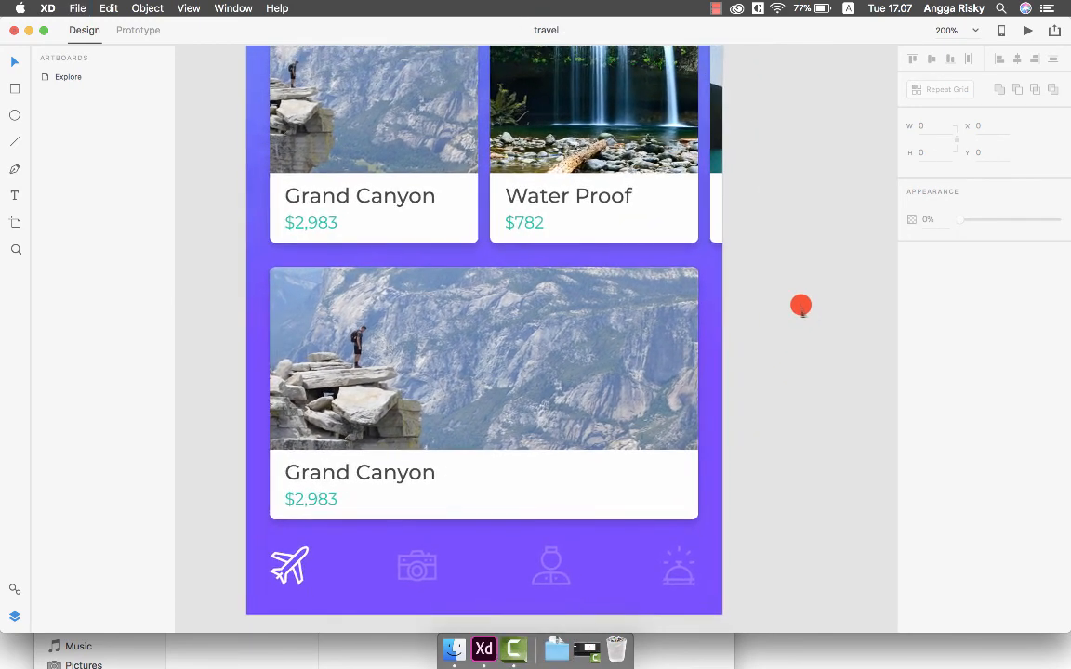
pyautogui.scroll(1, 801, 305)
pyautogui.scroll(1, 801, 306)
pyautogui.doubleClick(562, 398)
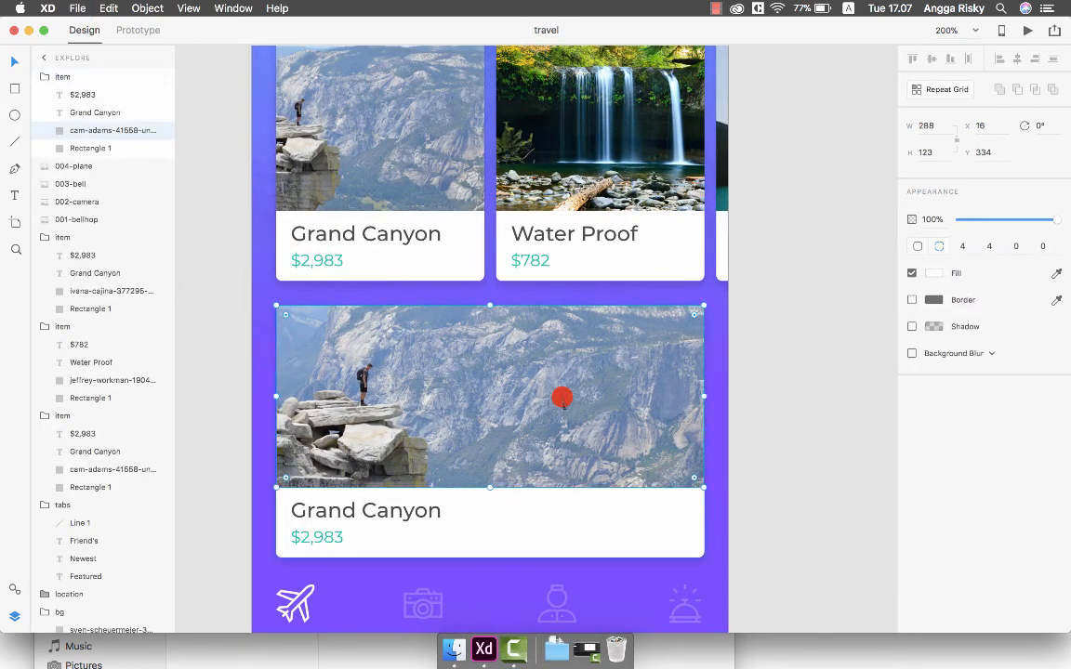
pyautogui.click(453, 649)
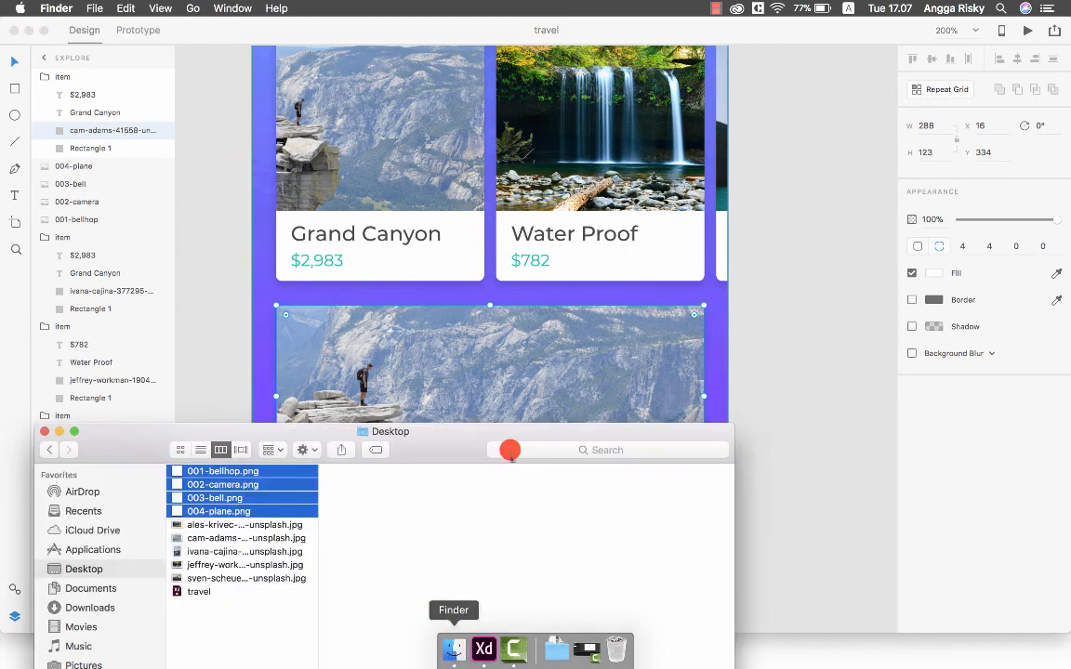
pyautogui.click(284, 551)
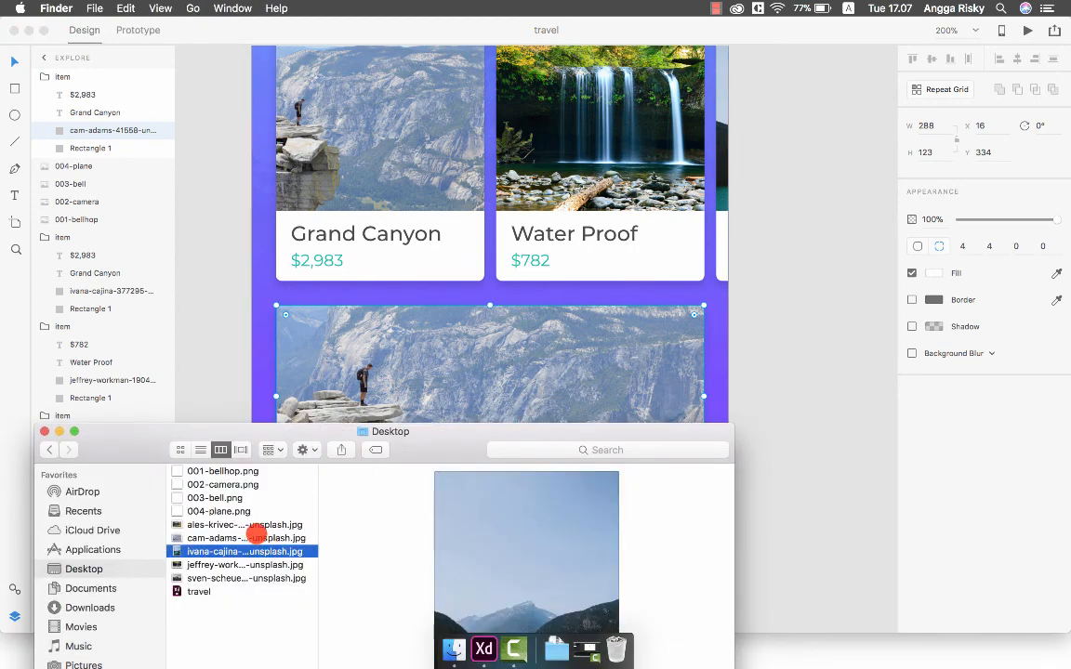
pyautogui.click(258, 539)
pyautogui.click(244, 565)
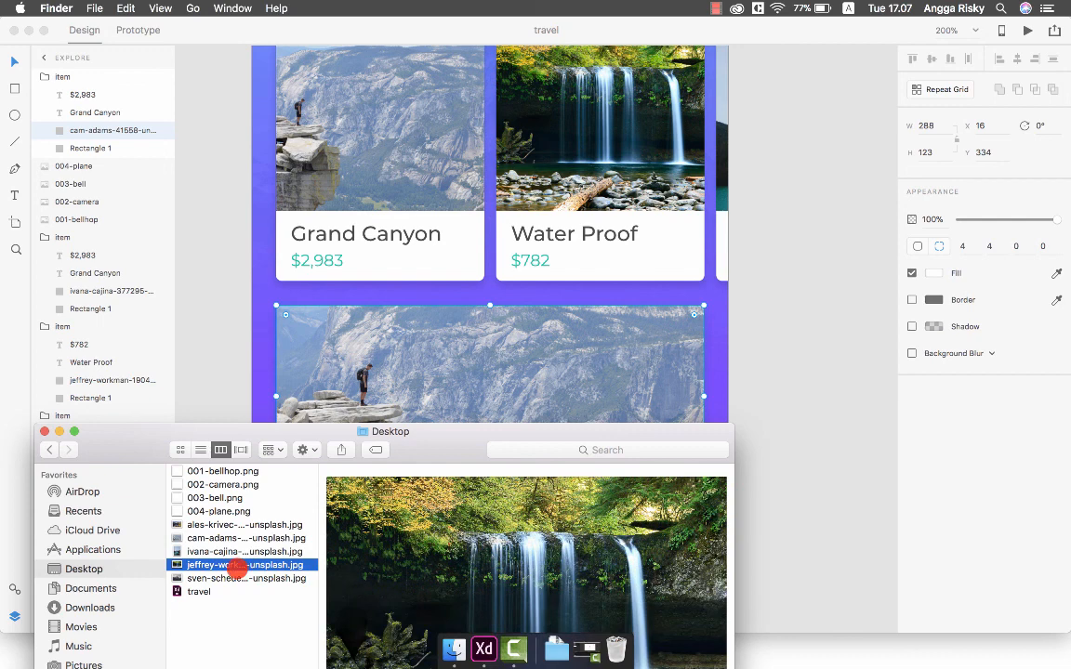
pyautogui.click(235, 579)
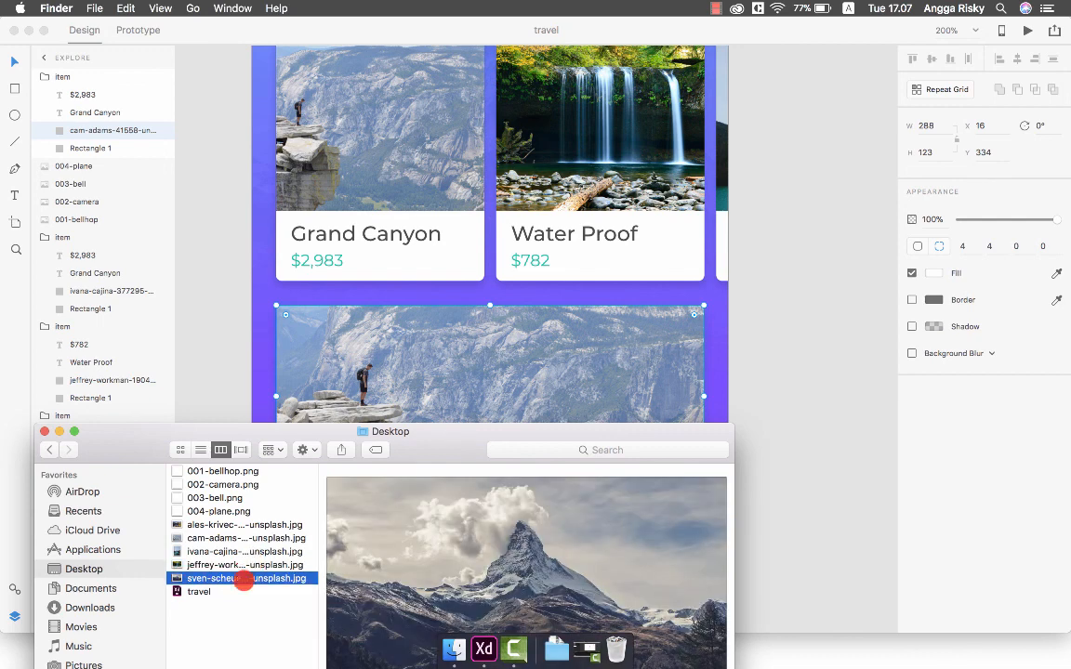
pyautogui.moveTo(242, 580); pyautogui.dragTo(555, 351)
pyautogui.click(867, 253)
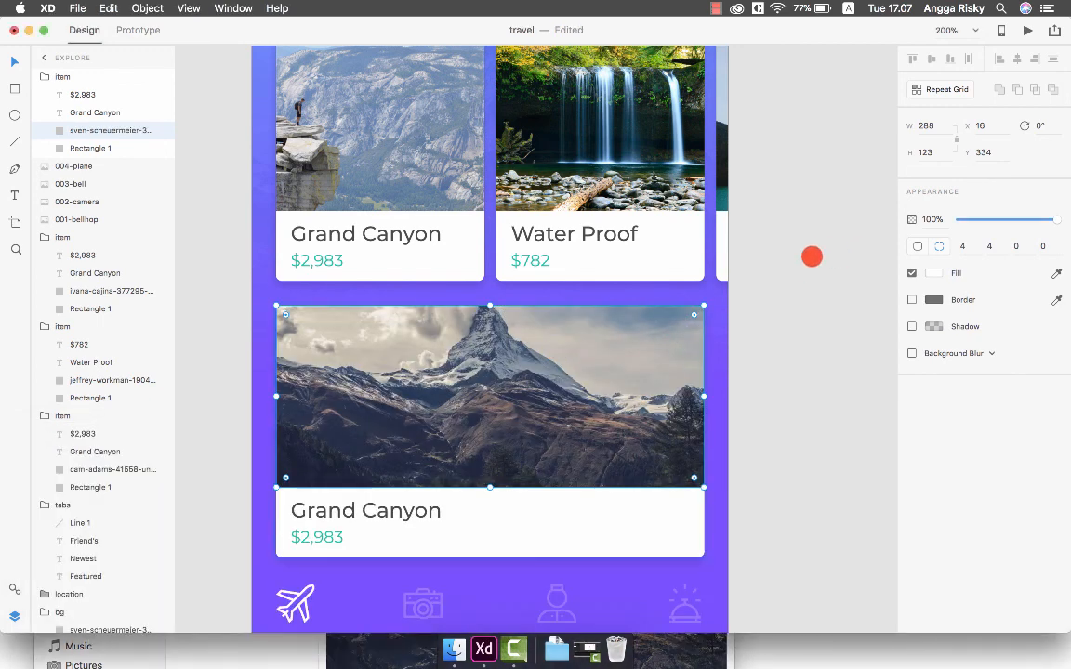
# Step: Deselect the mountain photo and save the travel file
pyautogui.click(788, 233)
pyautogui.press('super+minus')
pyautogui.press('super+minus')
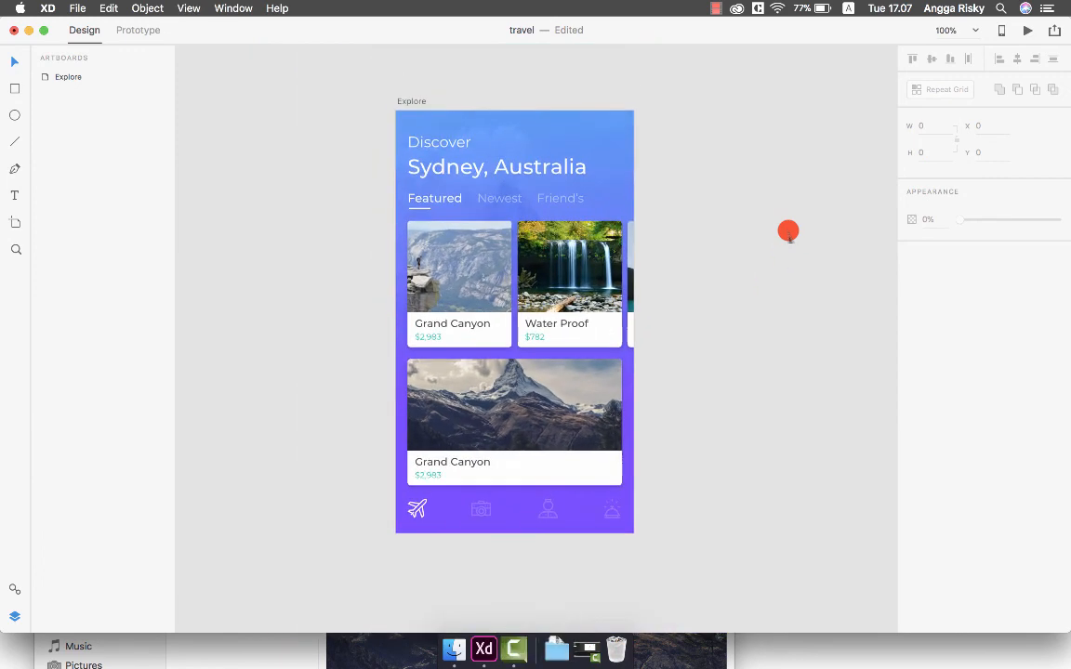
pyautogui.press('super+s')
pyautogui.scroll(-2, 751, 238)
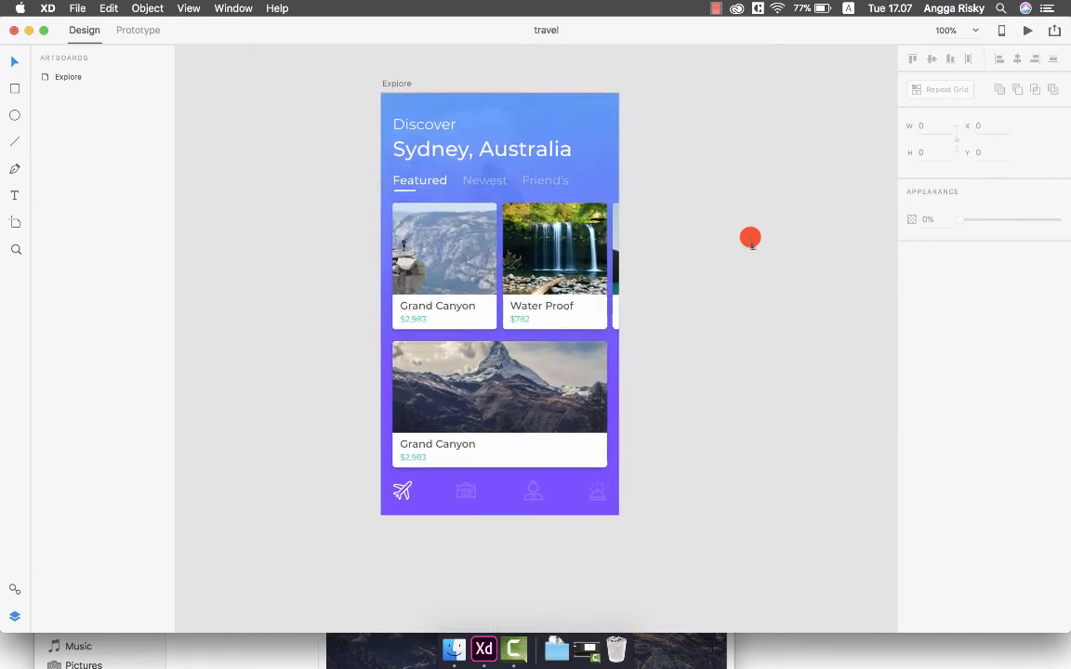
pyautogui.scroll(2, 750, 238)
pyautogui.scroll(-2, 750, 238)
pyautogui.scroll(2, 750, 238)
pyautogui.scroll(-1, 751, 238)
pyautogui.hscroll(-1, 750, 238)
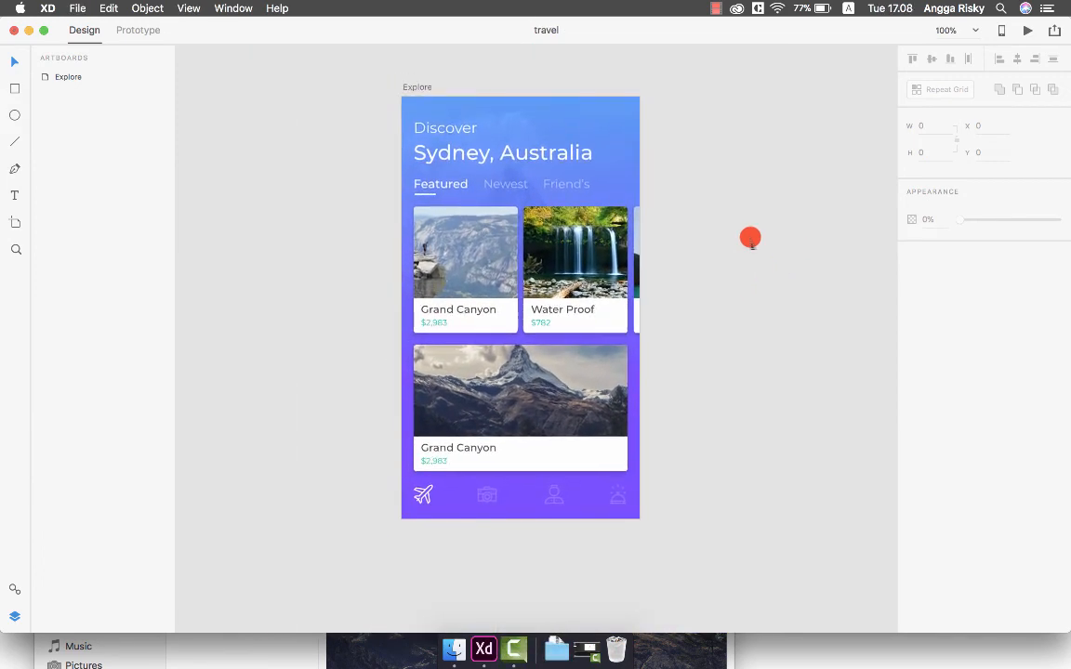
# Step: Preview the Explore artboard and place the preview window right beside it for comparison
pyautogui.click(418, 87)
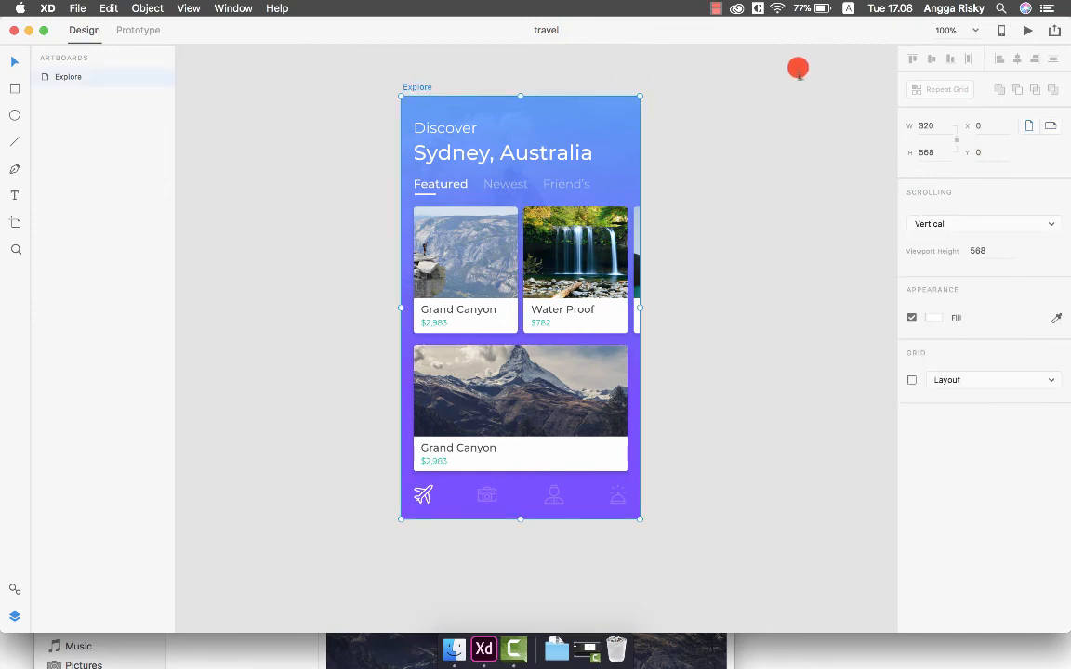
pyautogui.click(1023, 30)
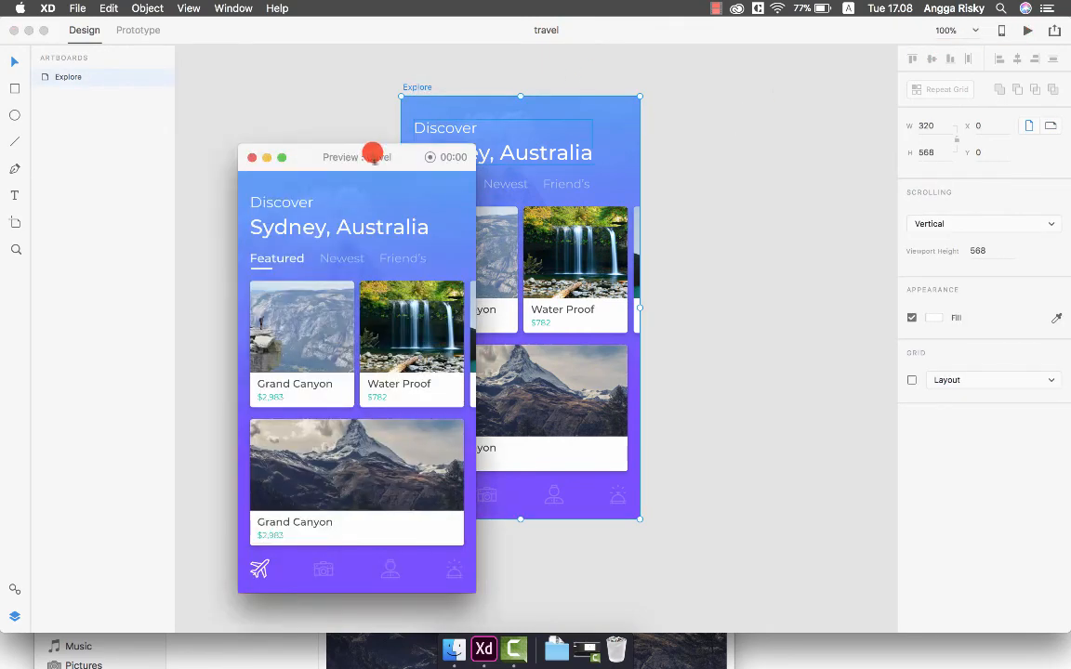
pyautogui.moveTo(372, 153); pyautogui.dragTo(777, 90)
pyautogui.moveTo(781, 99); pyautogui.dragTo(777, 83)
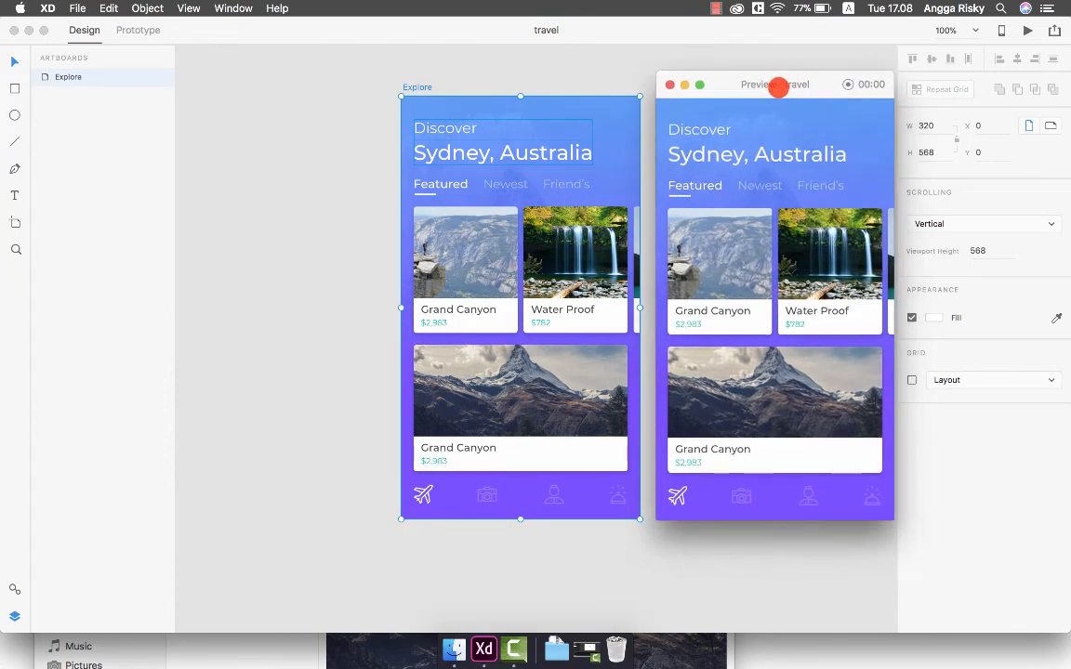
pyautogui.hscroll(5, 583, 177)
pyautogui.hscroll(-2, 584, 176)
pyautogui.scroll(-2, 584, 177)
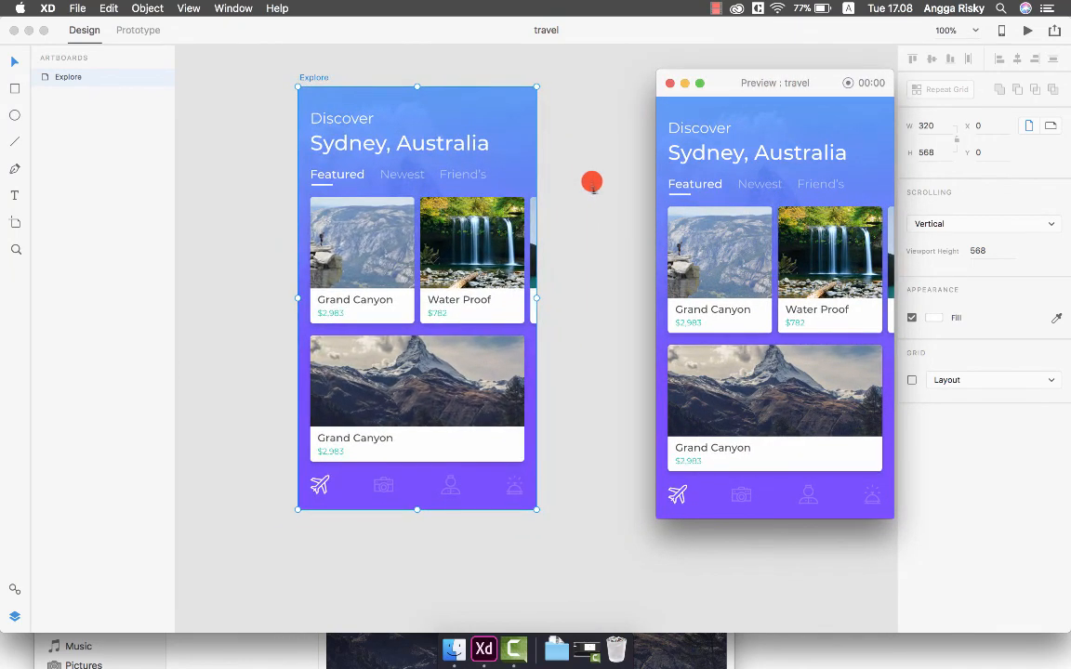
pyautogui.moveTo(748, 84); pyautogui.dragTo(664, 73)
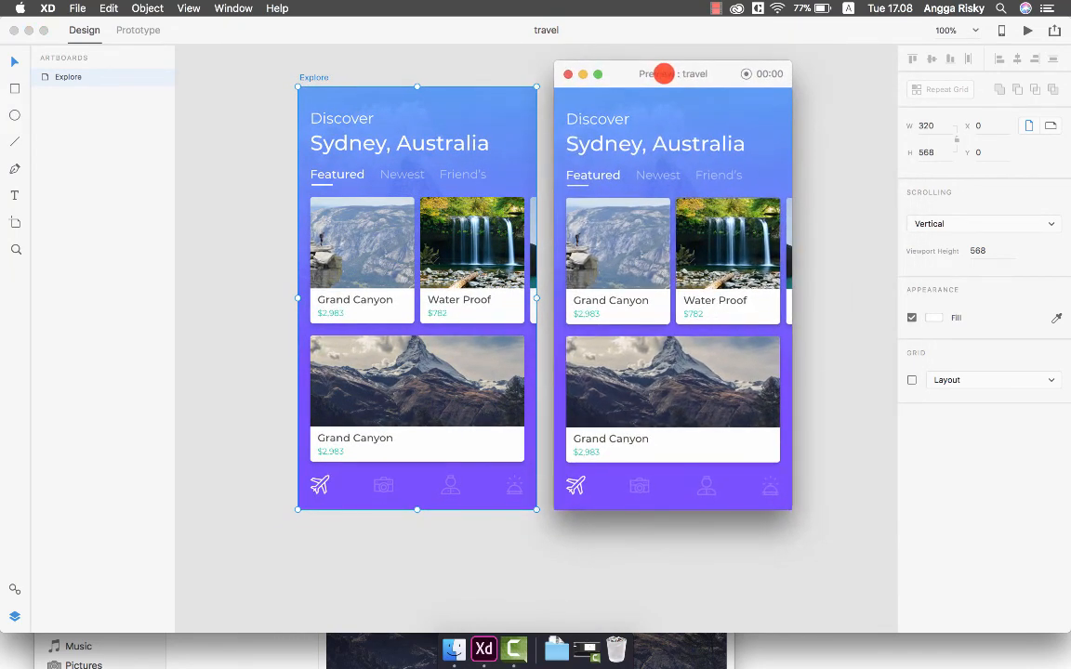
# Step: Close the Finder Desktop window and return to the travel design's preview window
pyautogui.click(865, 221)
pyautogui.click(341, 662)
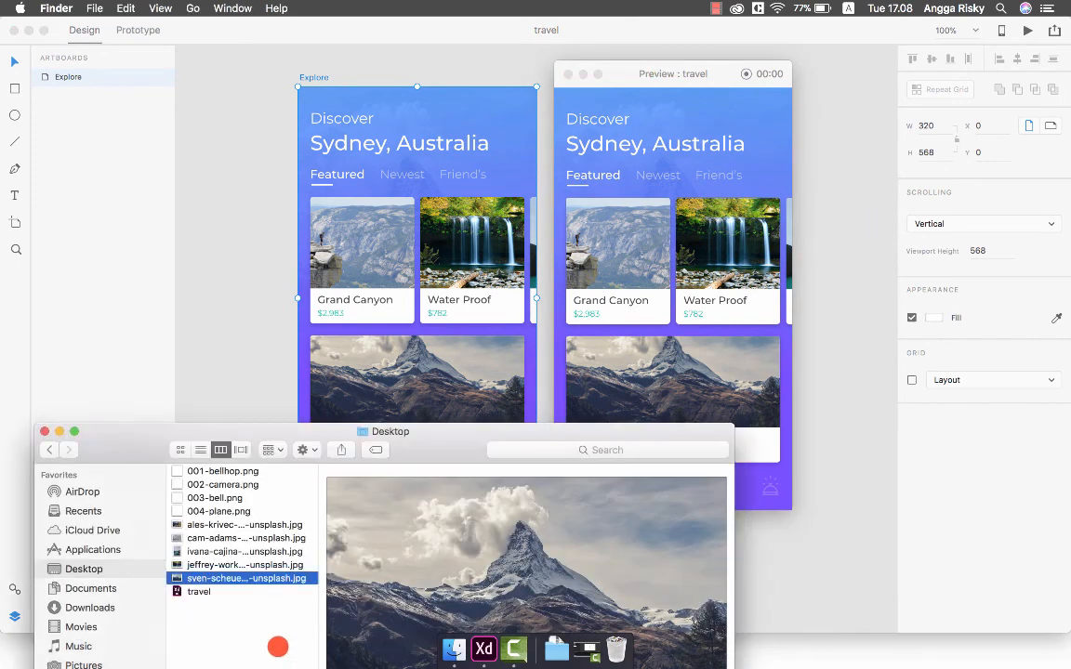
pyautogui.click(43, 439)
pyautogui.click(172, 265)
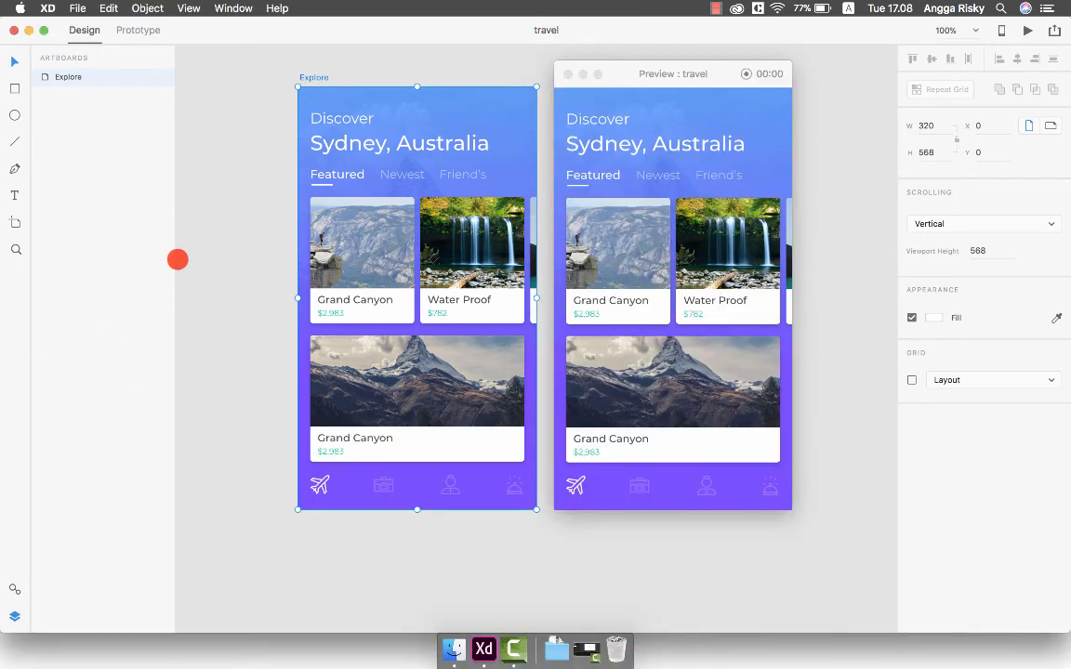
pyautogui.click(623, 73)
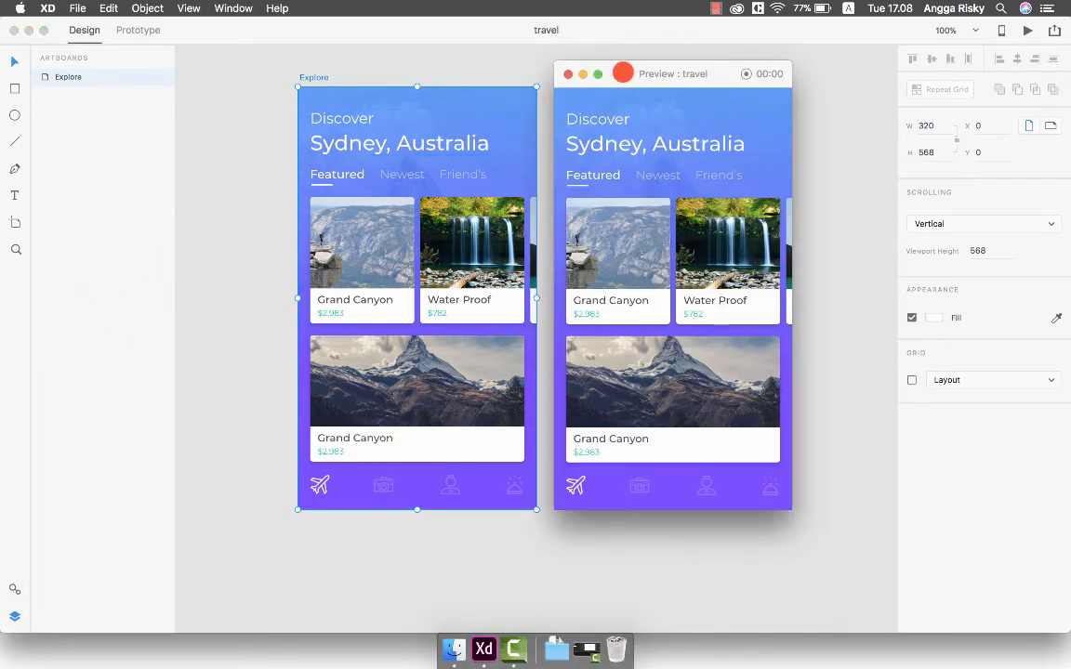